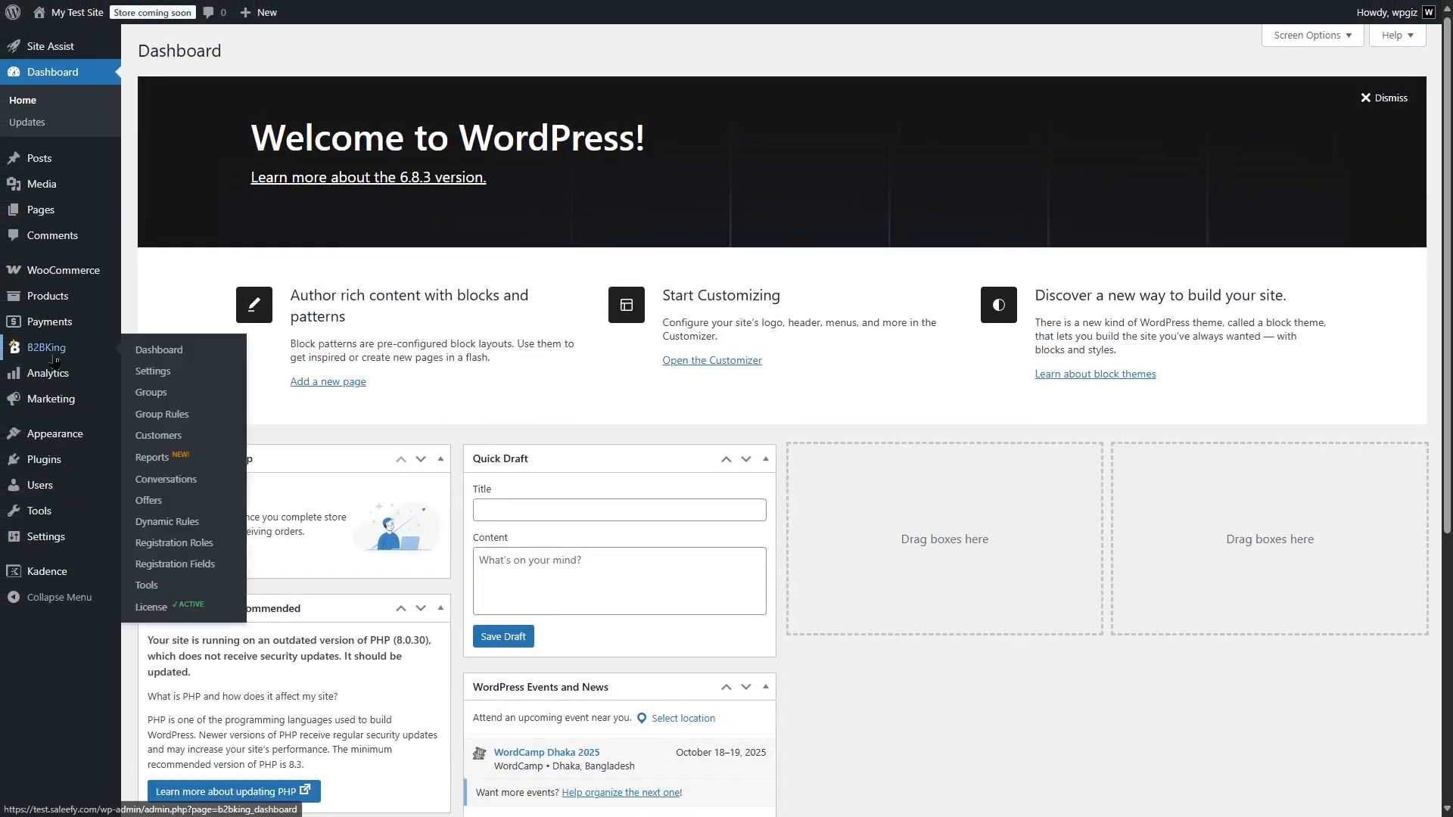
# View the store's public home page, then return to the admin dashboard
pyautogui.moveTo(75, 13)
pyautogui.click(69, 45)
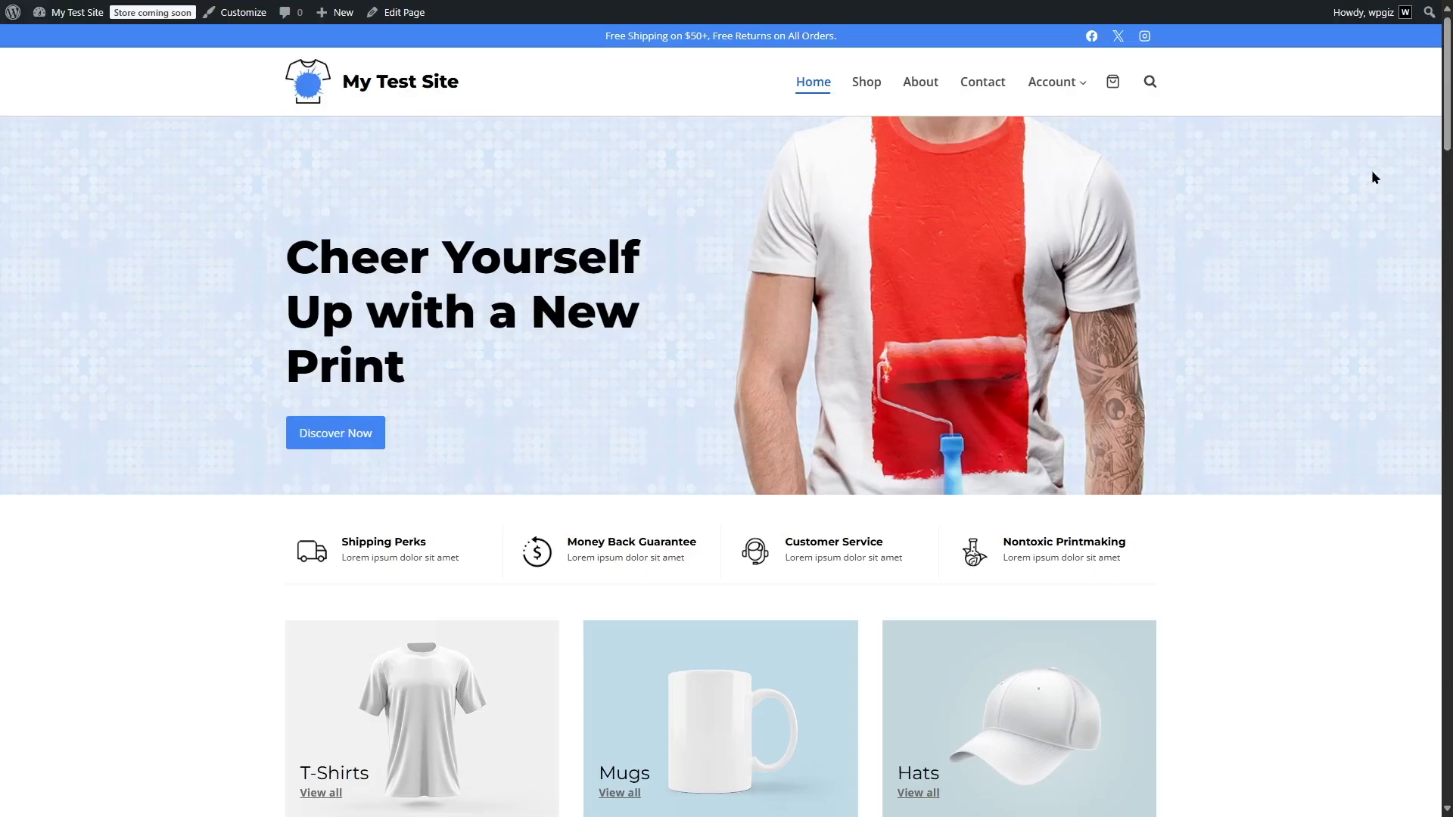
pyautogui.moveTo(1449, 83)
pyautogui.mouseDown()
pyautogui.moveTo(1449, 180)
pyautogui.moveTo(1449, 87)
pyautogui.mouseUp()
pyautogui.moveTo(76, 12)
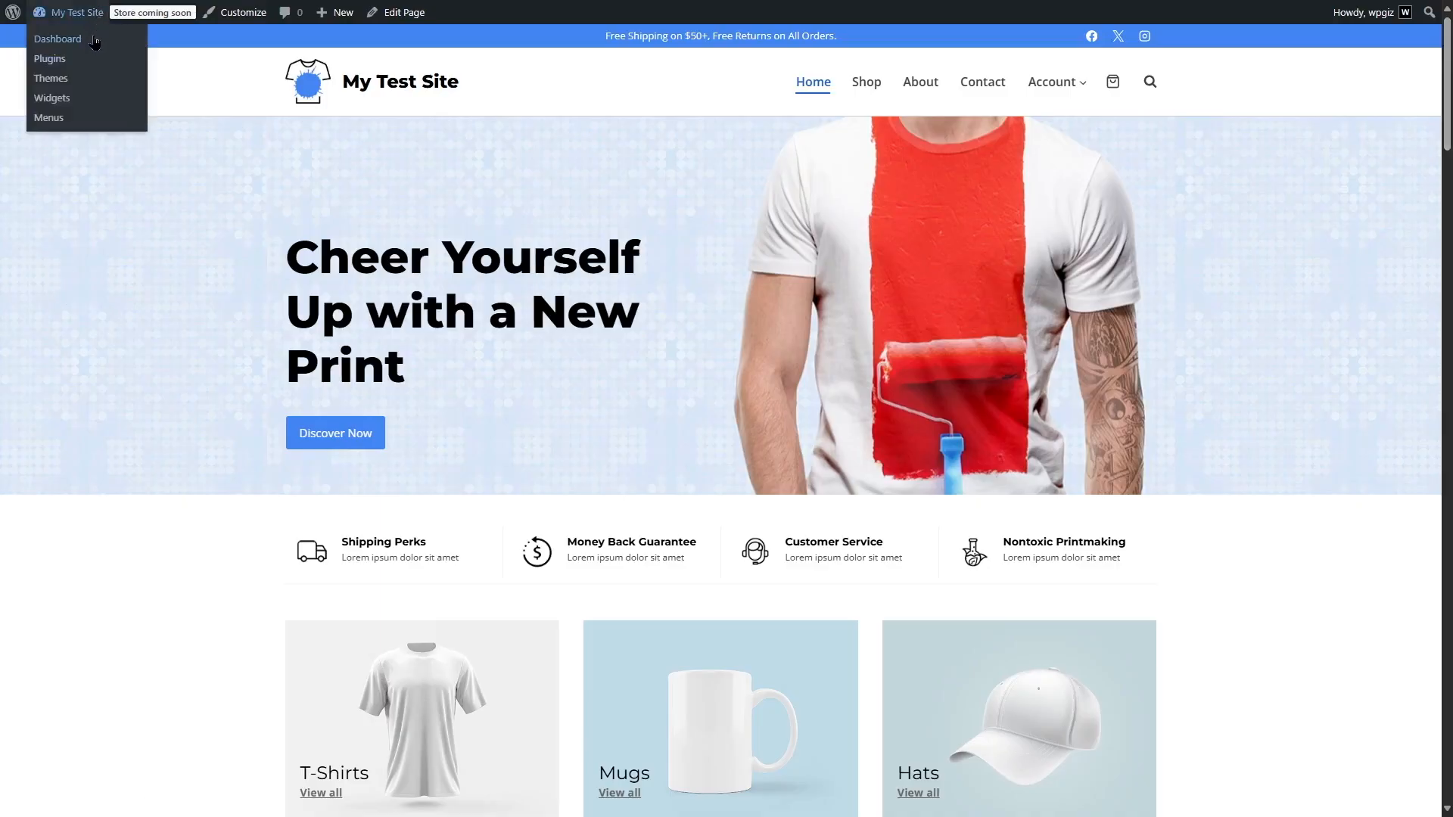
pyautogui.click(53, 36)
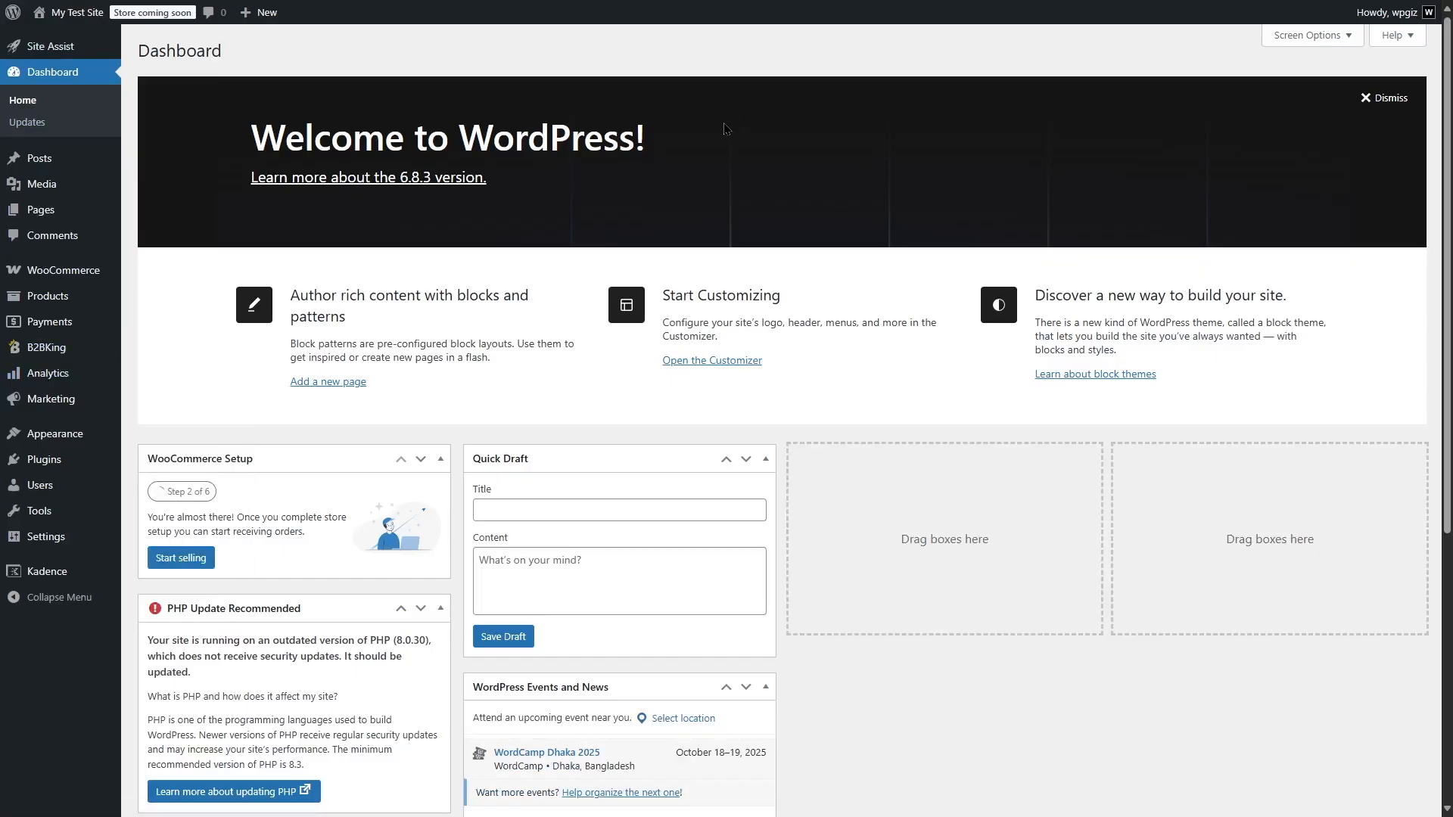
# Start a new B2BKing registration role and title it Regular Customer
pyautogui.moveTo(88, 344)
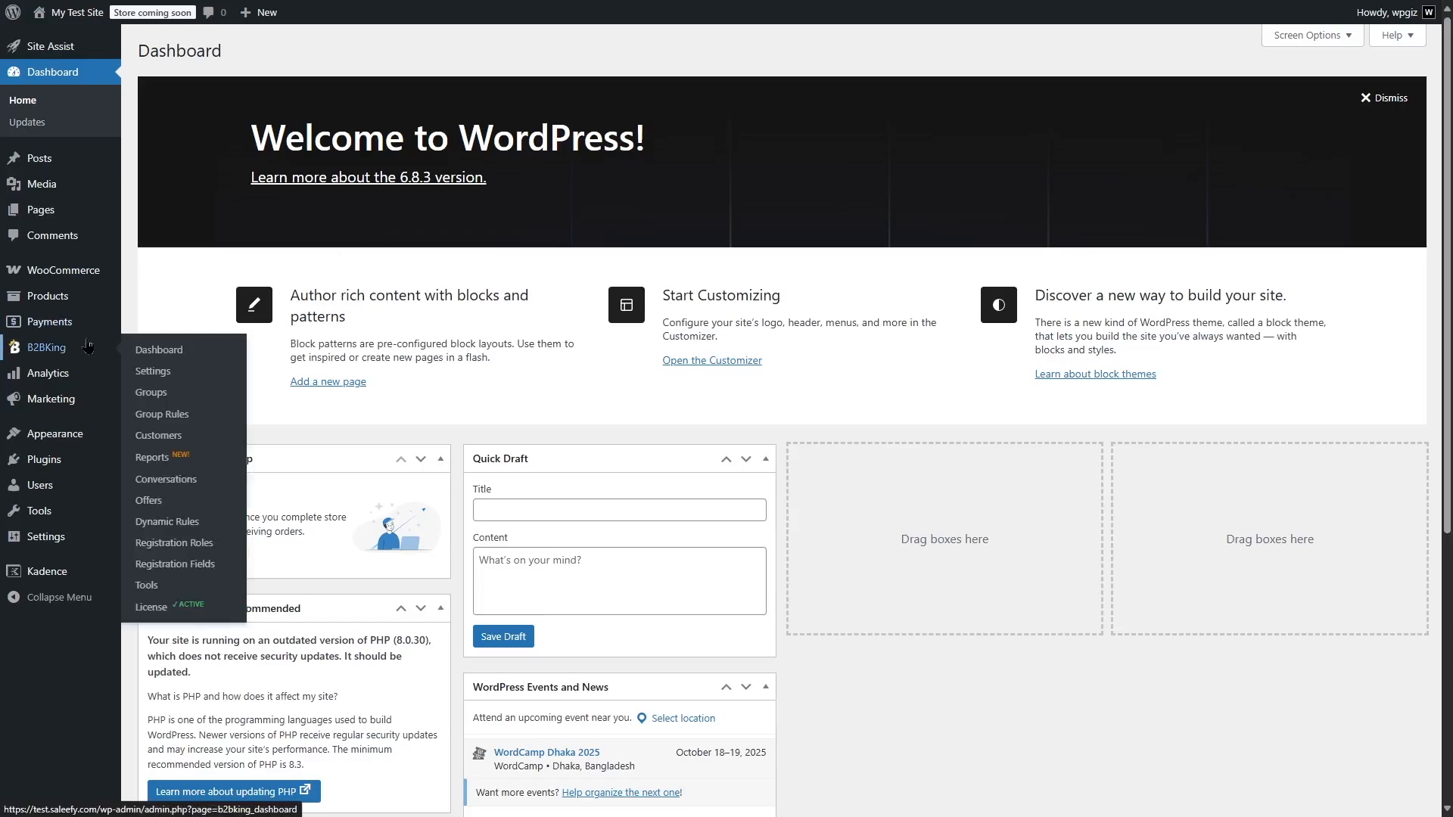
pyautogui.click(215, 543)
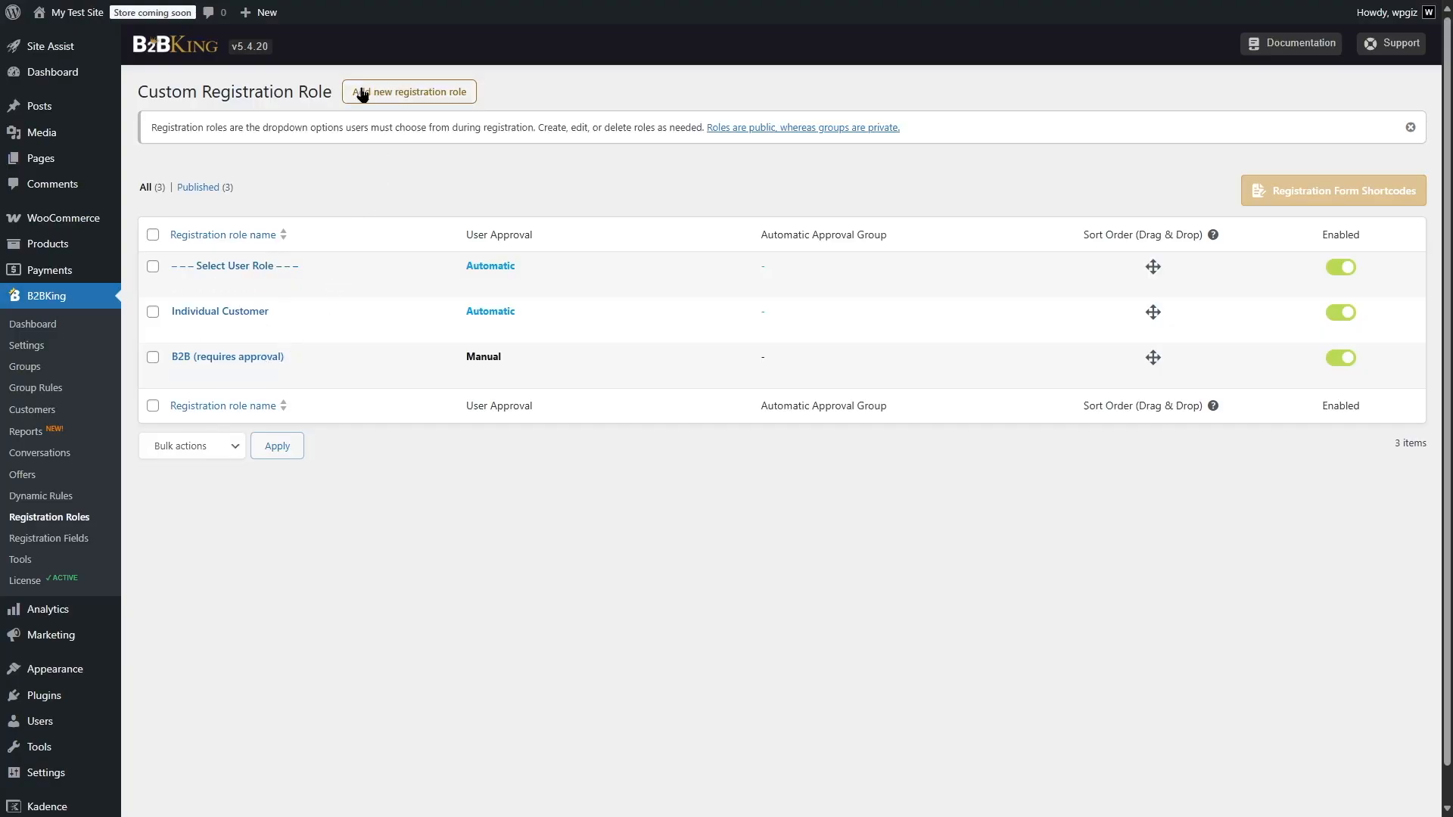
pyautogui.click(445, 94)
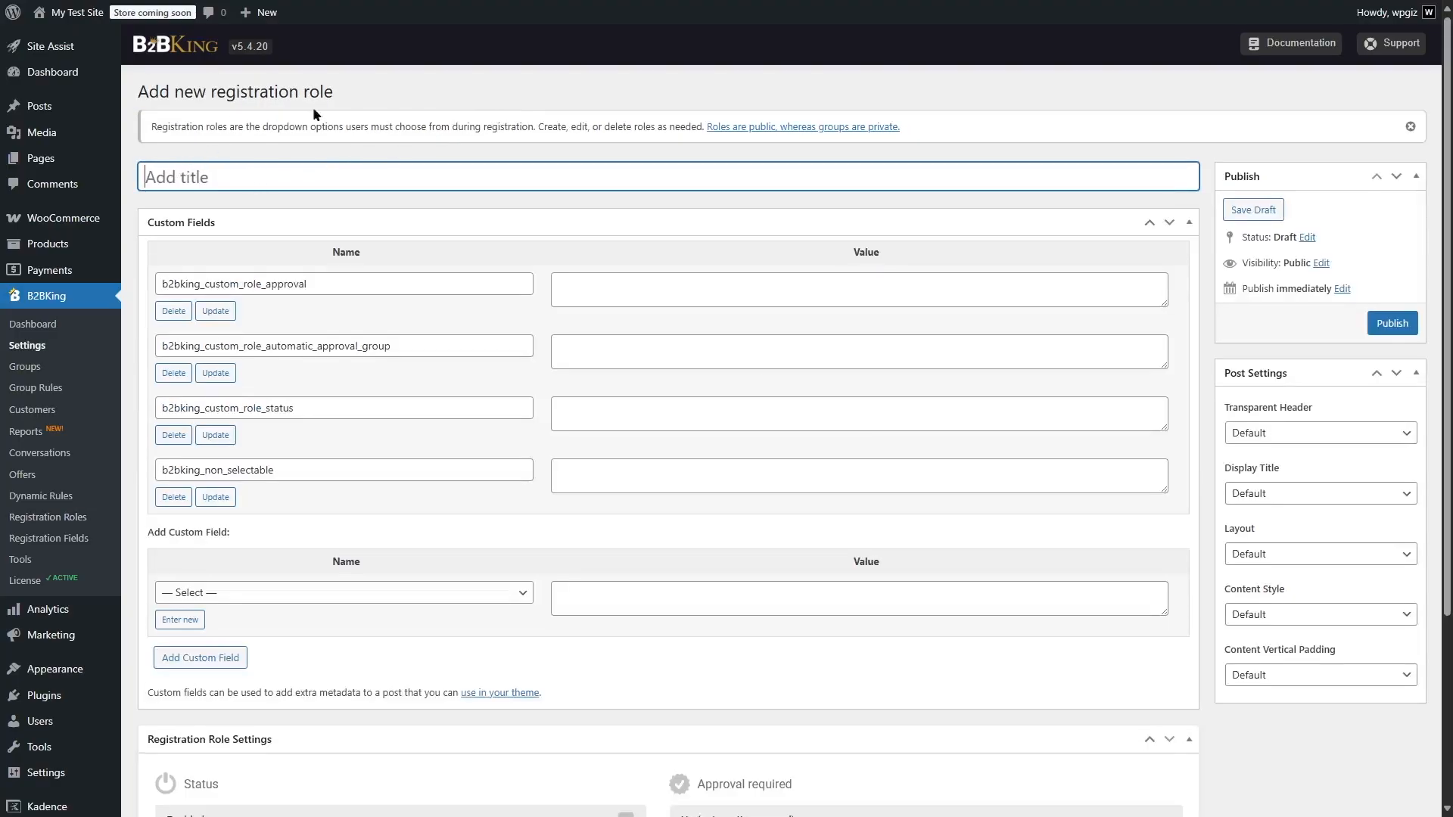
pyautogui.write('Regular Customer')
# Set the Regular Customer role's required approval to Yes (manual approval)
pyautogui.scroll(-3, 685, 389)
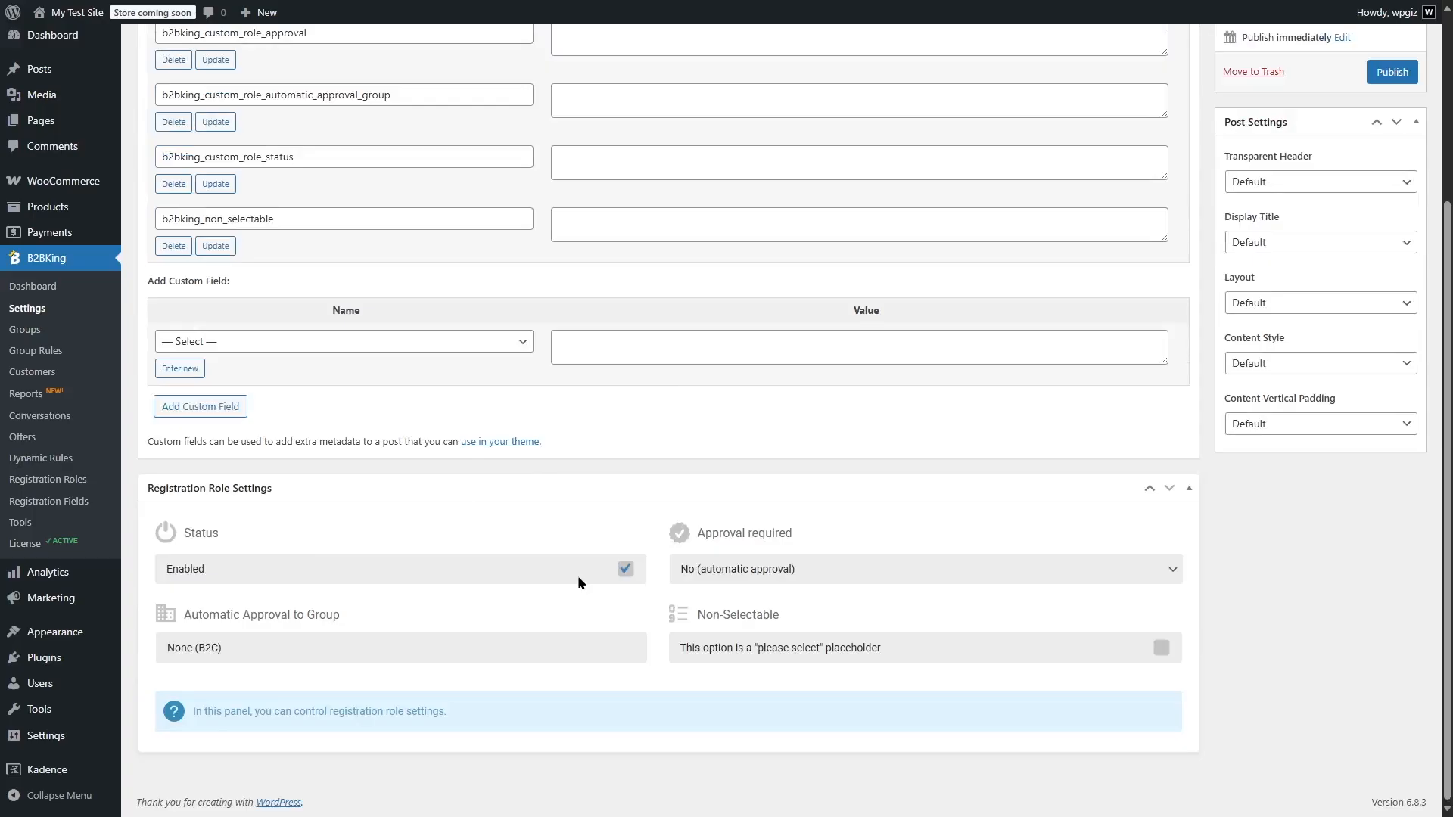
pyautogui.click(734, 573)
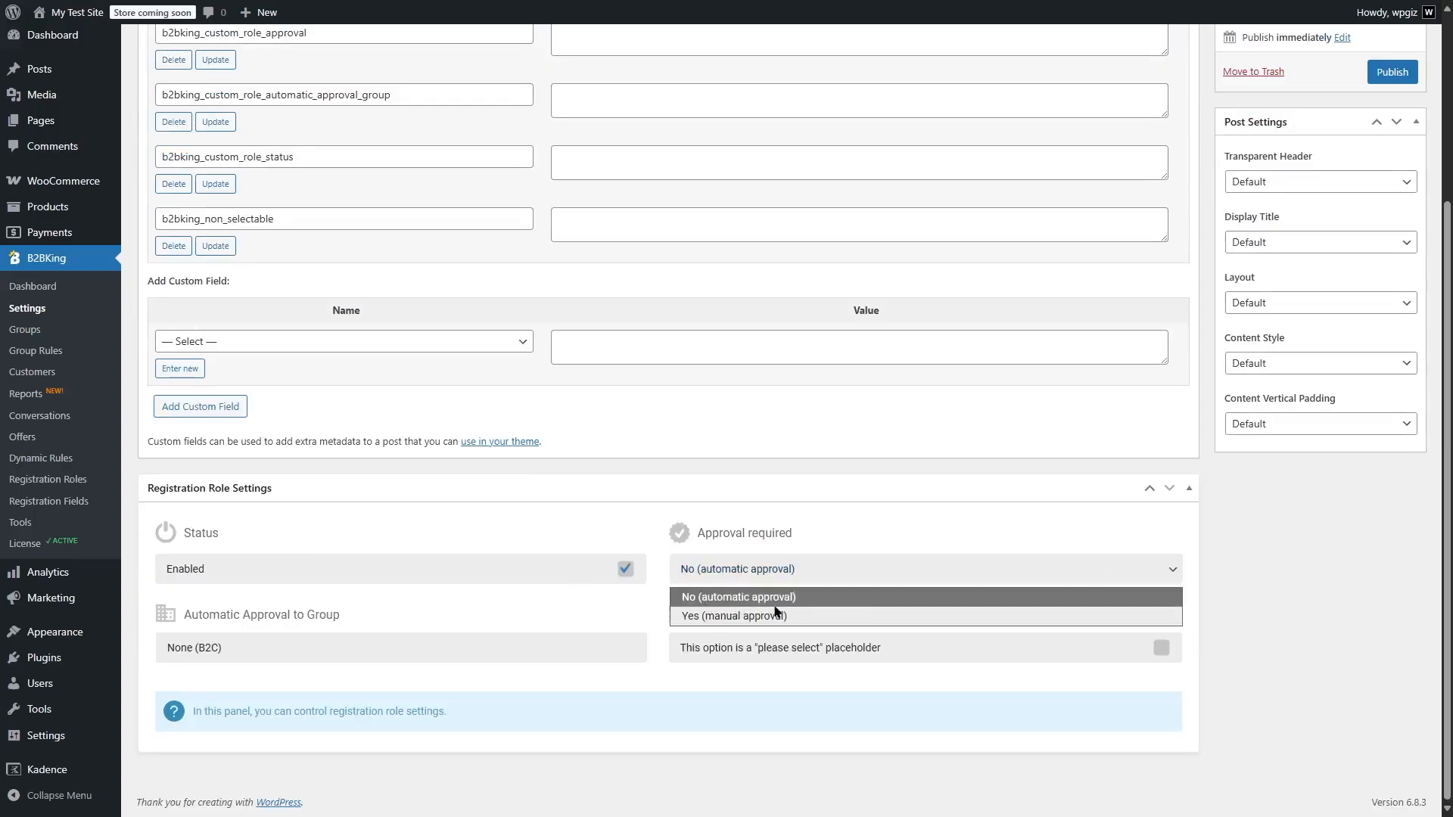
pyautogui.click(740, 617)
pyautogui.click(745, 573)
pyautogui.click(715, 599)
pyautogui.click(737, 574)
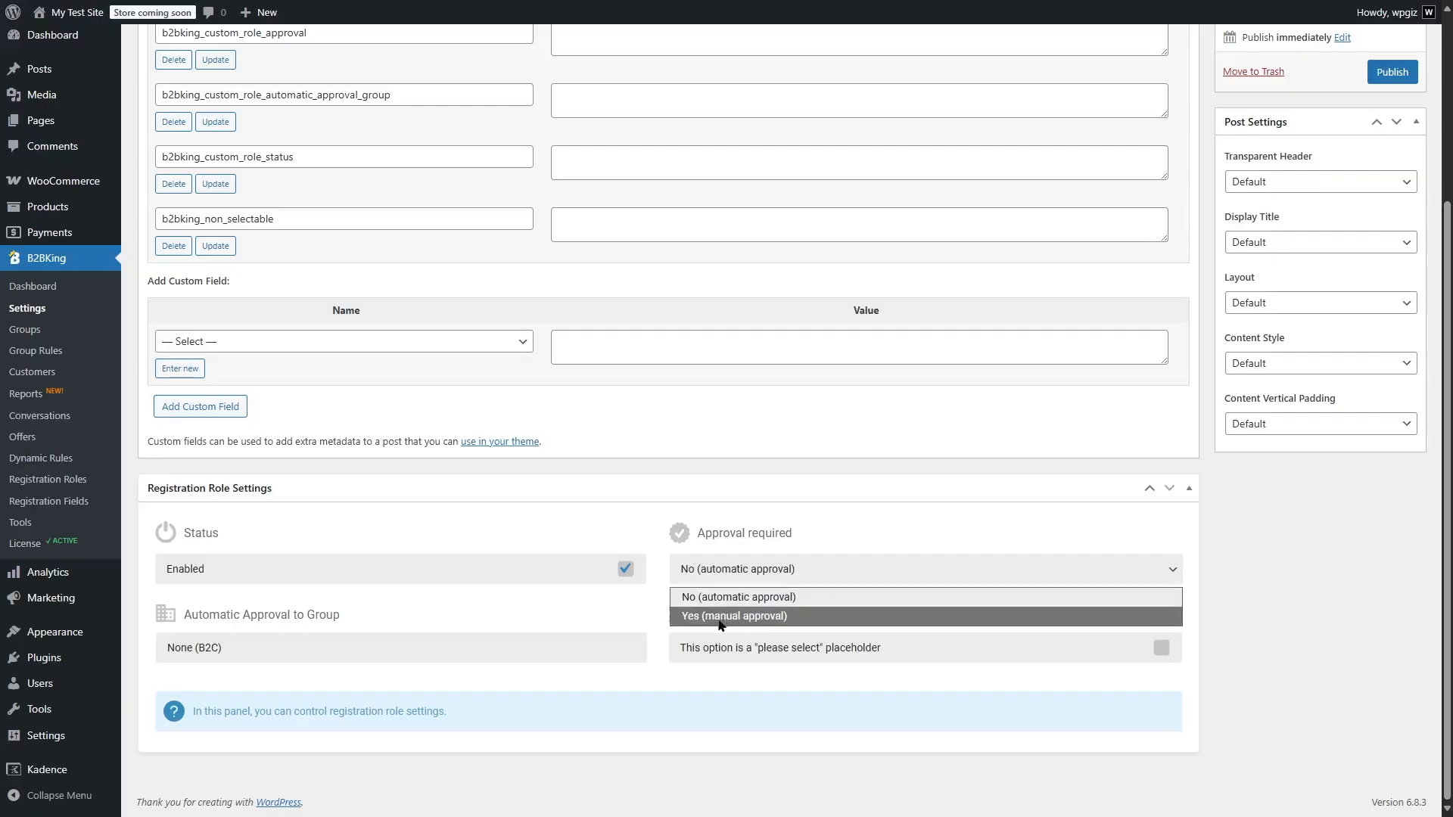
pyautogui.click(771, 621)
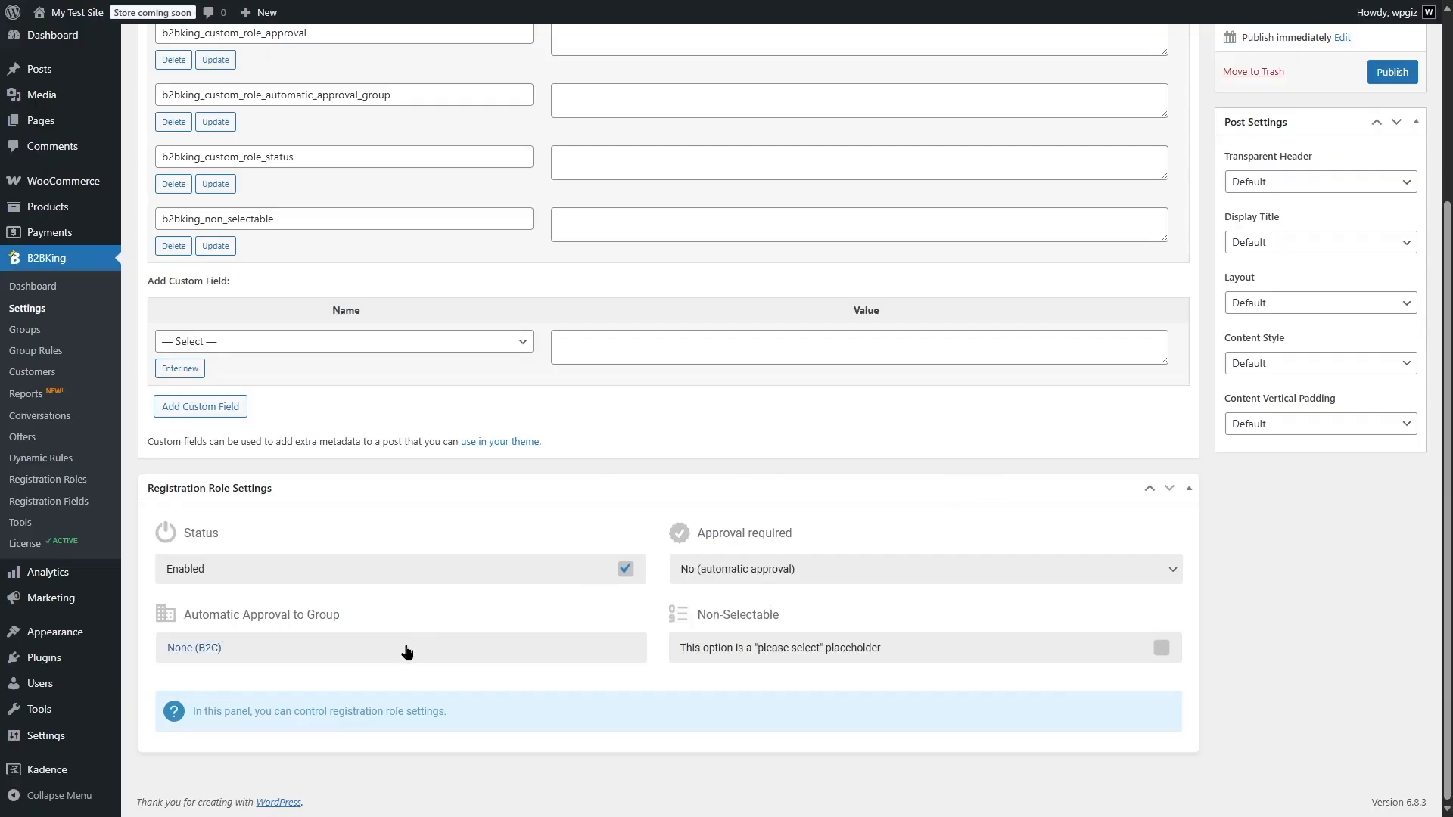
# Switch the Regular Customer role to automatic approval and choose None (B2C) as its automatic approval group
pyautogui.click(407, 652)
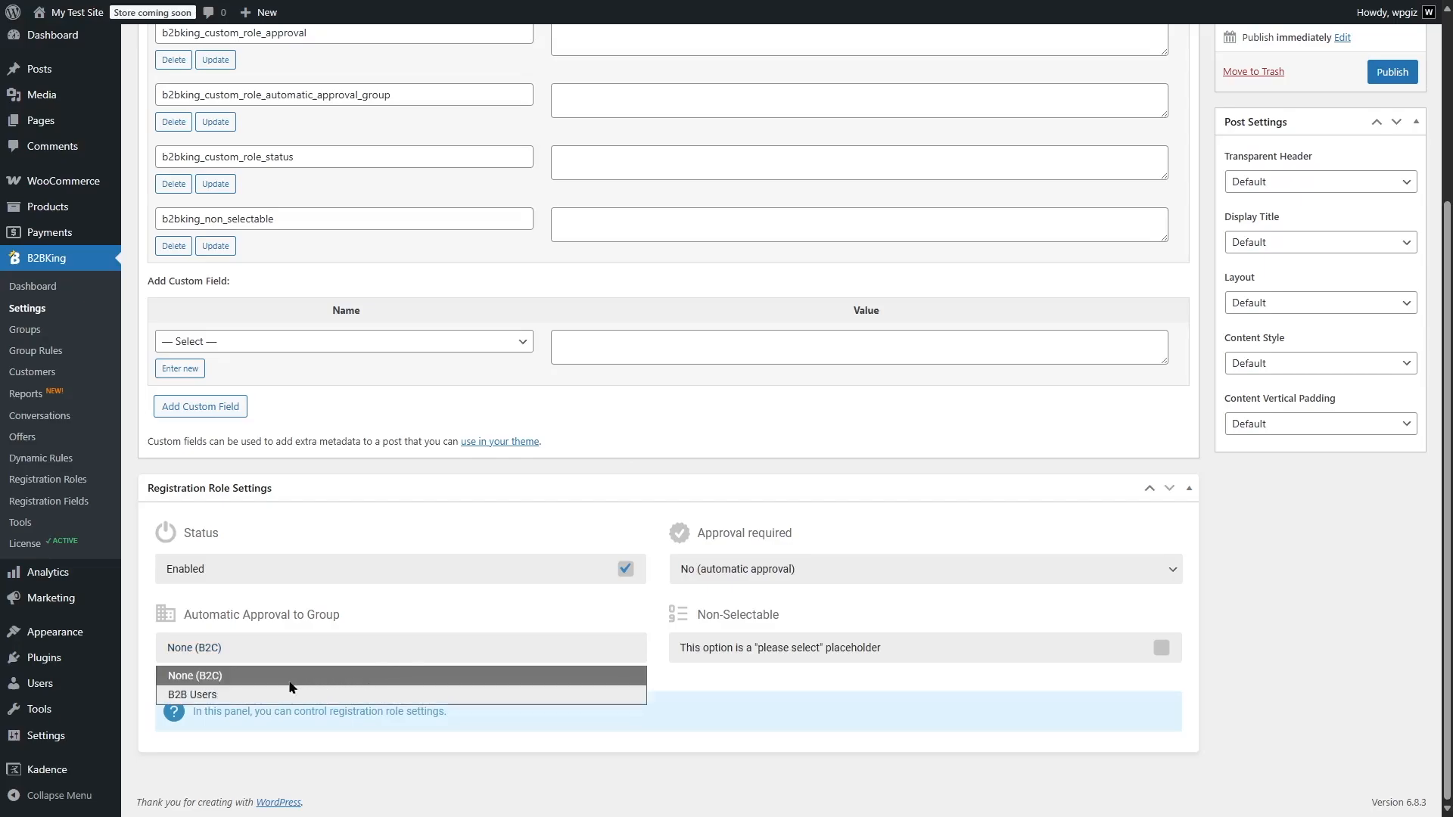
pyautogui.click(212, 681)
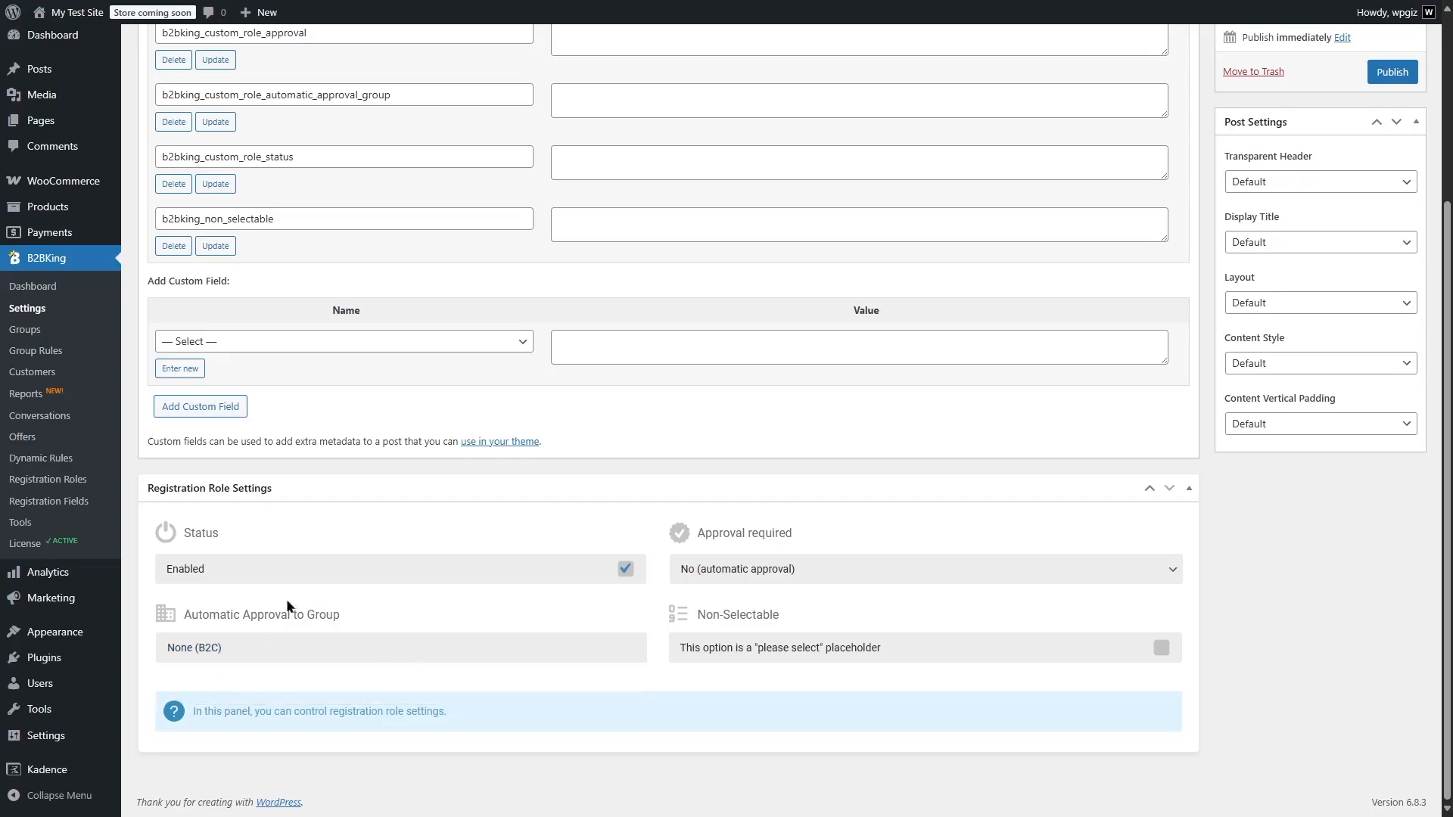
pyautogui.scroll(3, 257, 630)
pyautogui.scroll(-3, 276, 285)
pyautogui.click(183, 650)
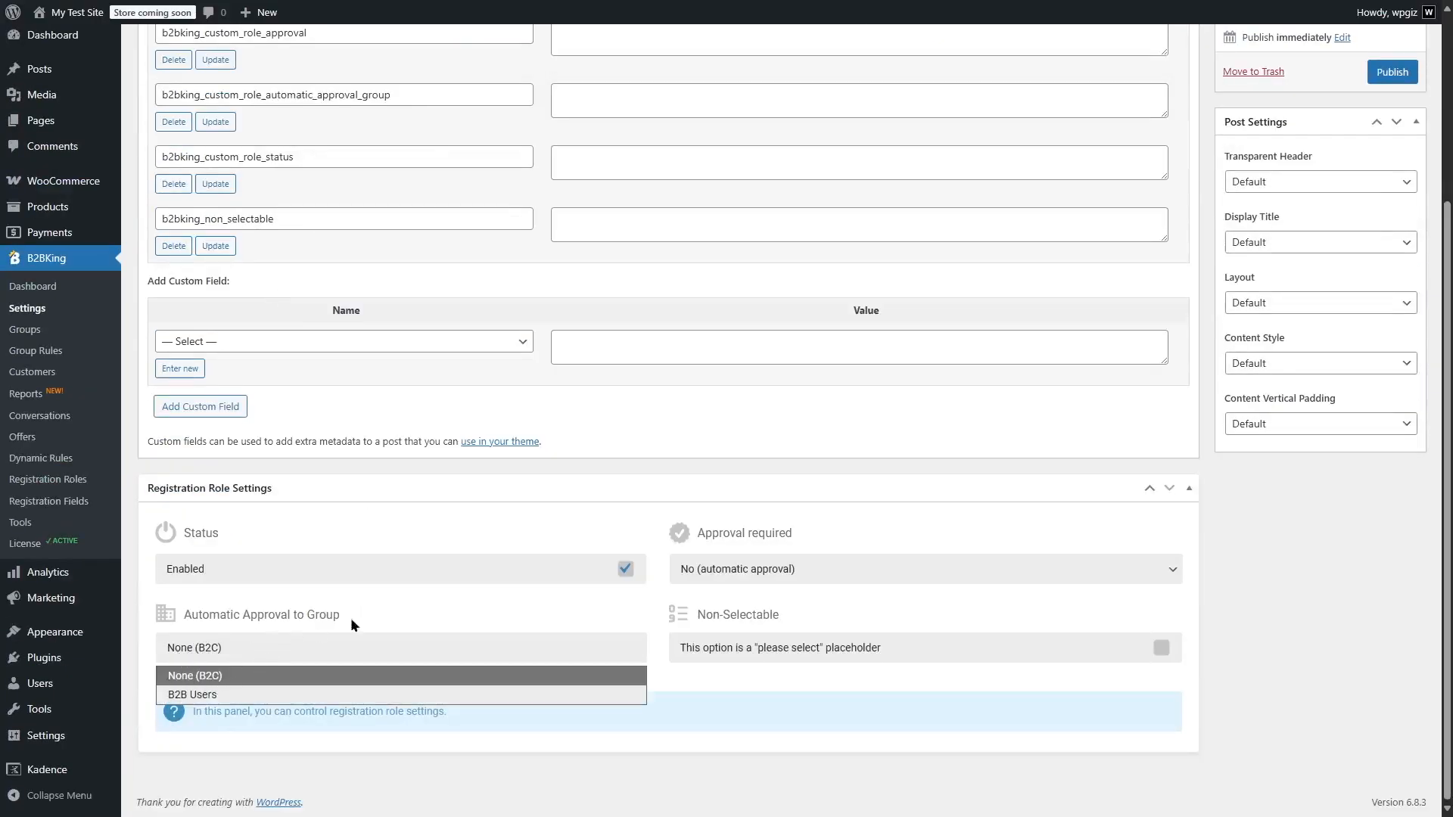
pyautogui.click(392, 529)
pyautogui.scroll(3, 374, 519)
pyautogui.scroll(-3, 360, 512)
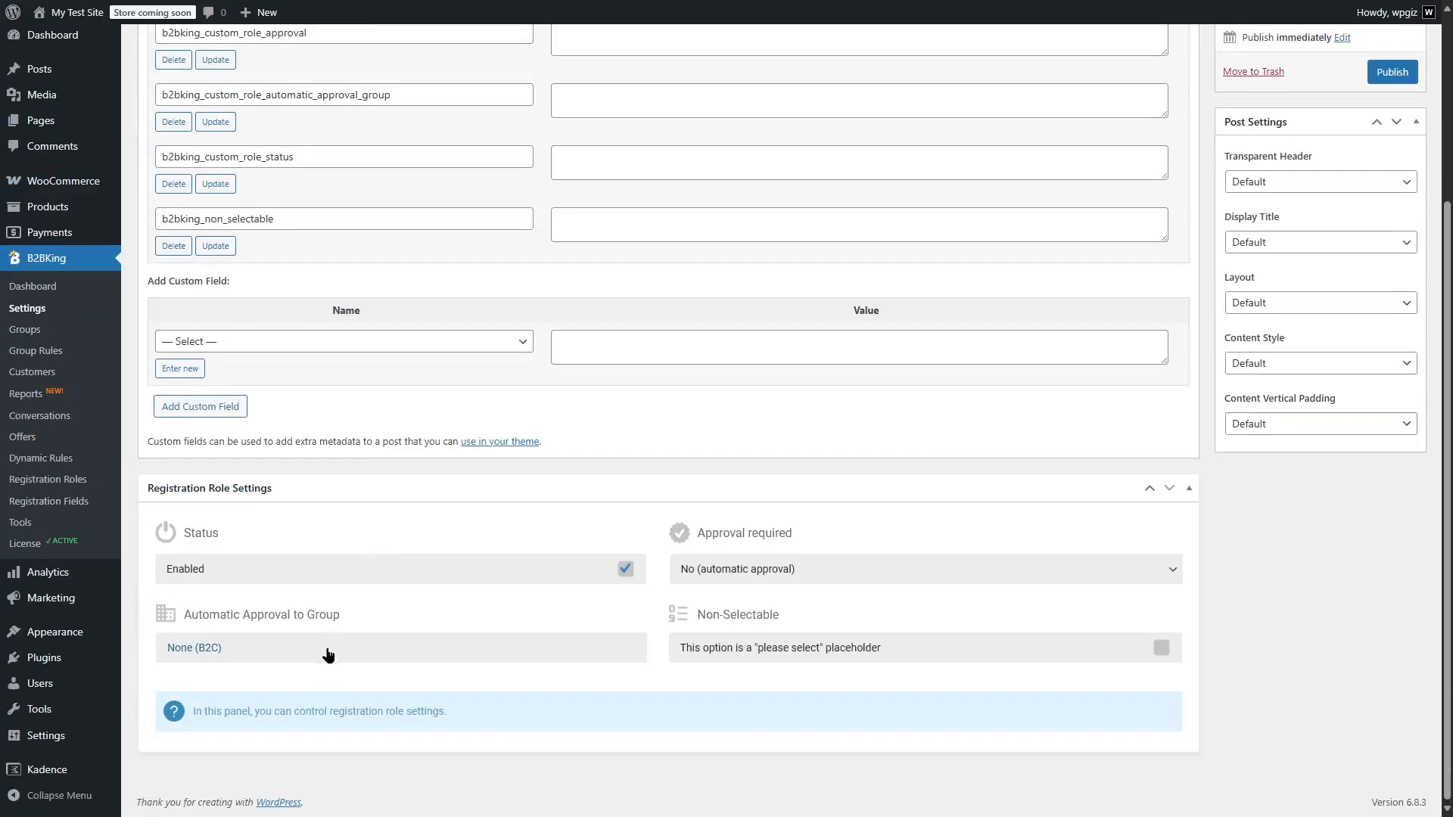
pyautogui.click(454, 655)
pyautogui.click(792, 638)
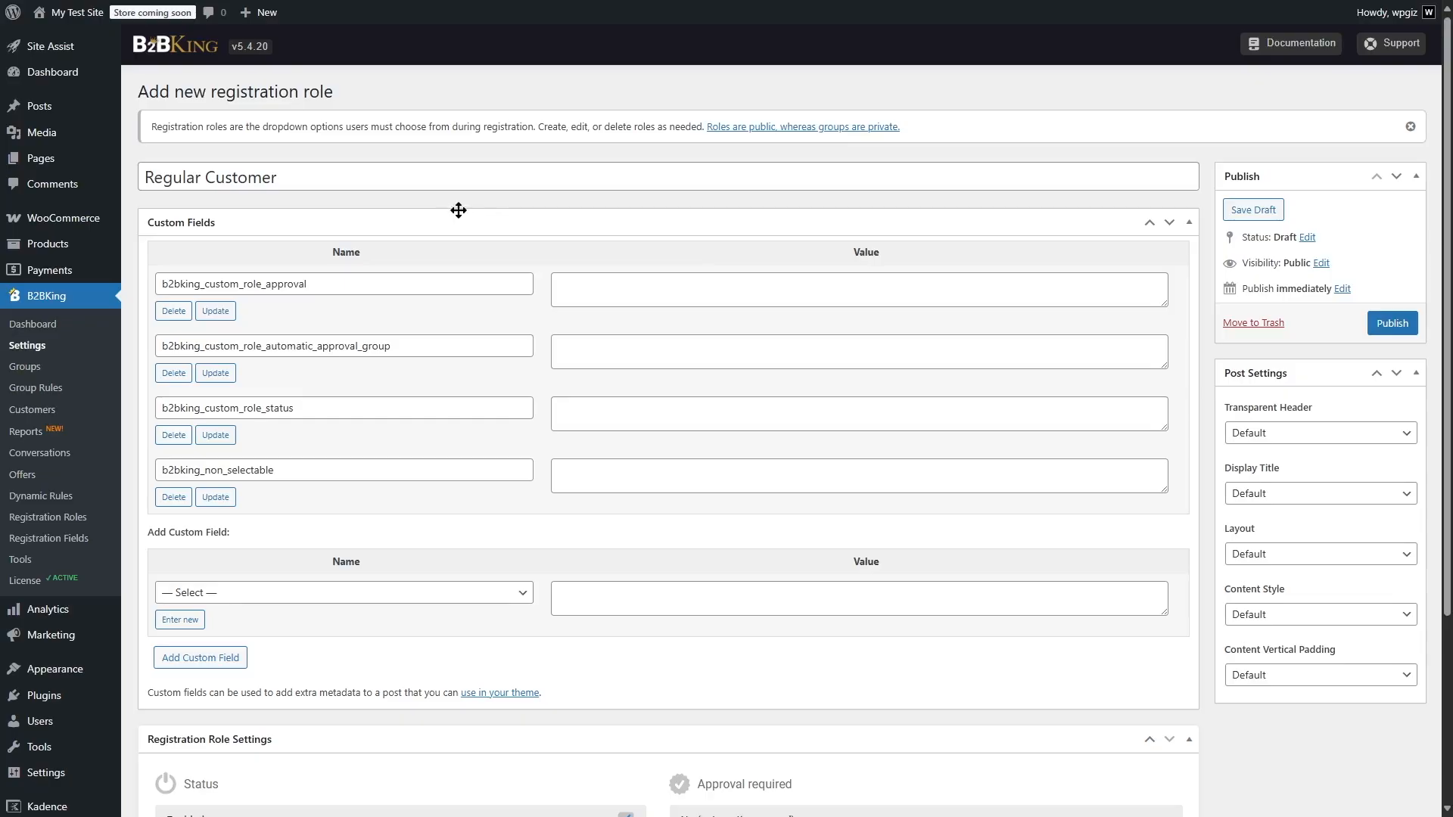
# Leave the unpublished role and open the existing Individual Customer role from the B2BKing registration roles list
pyautogui.click(78, 521)
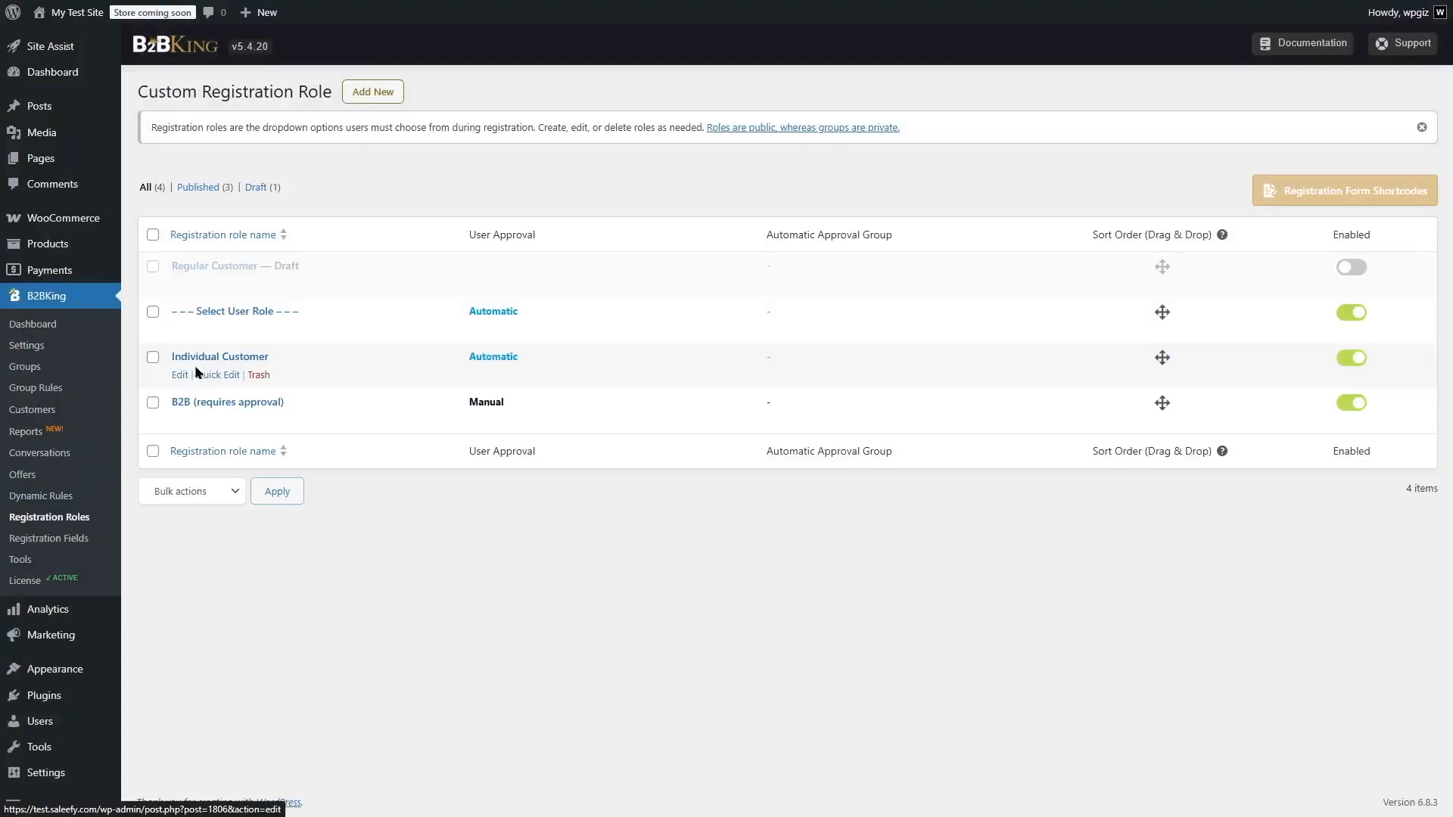
pyautogui.click(179, 375)
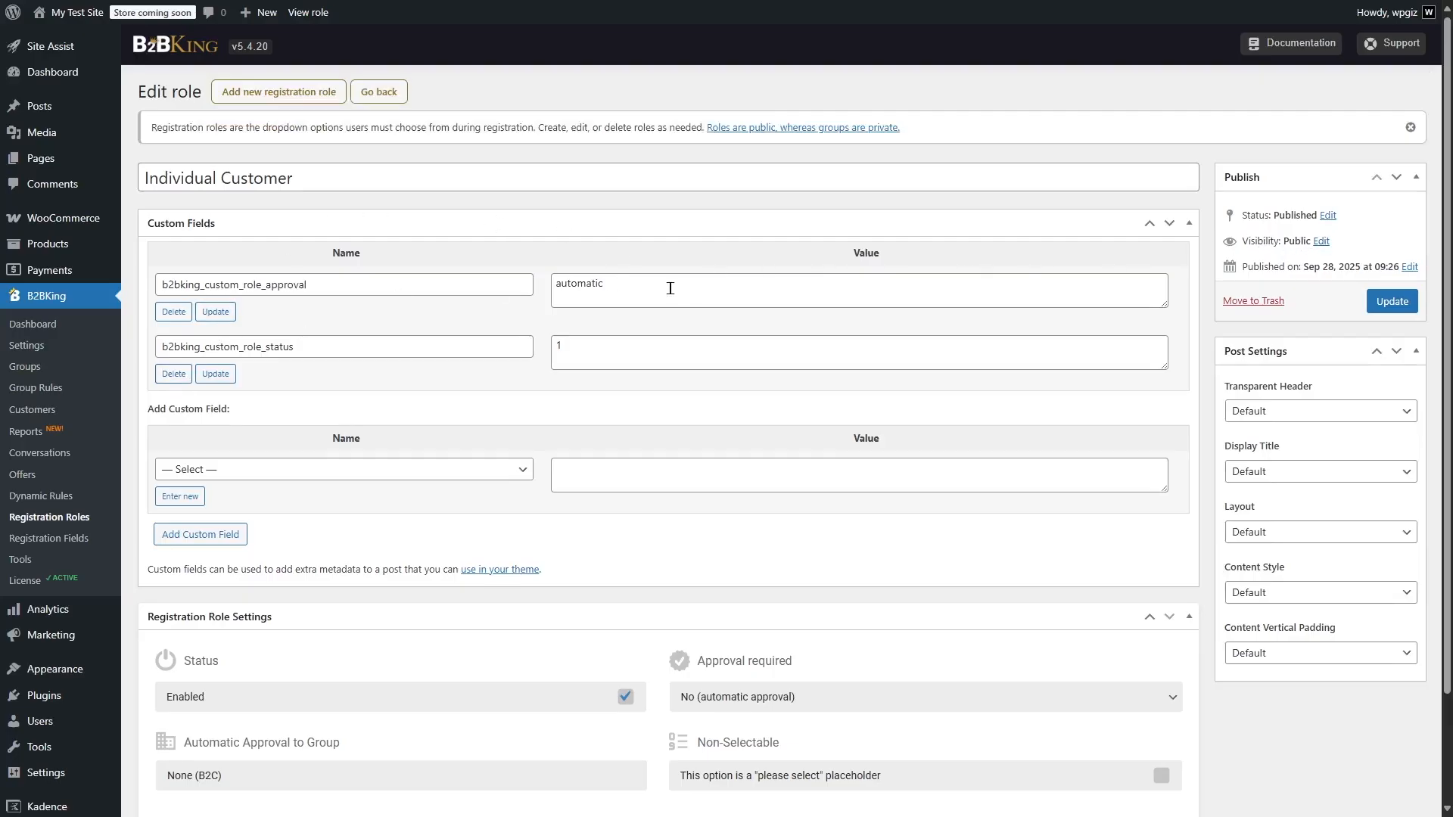
# Review the B2BKing registration fields, their assigned roles and the form preview
pyautogui.click(59, 542)
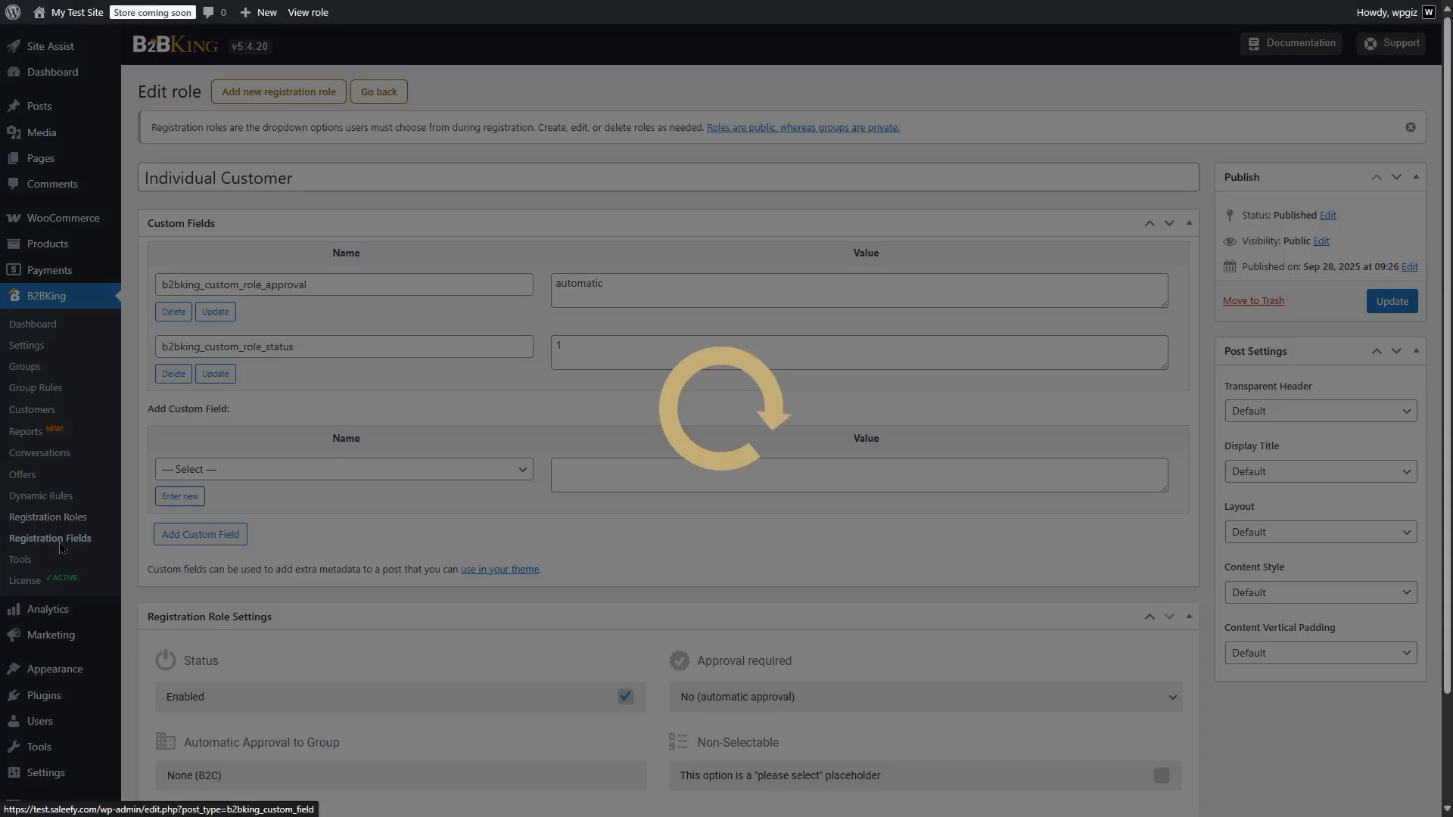
pyautogui.scroll(-3, 1415, 182)
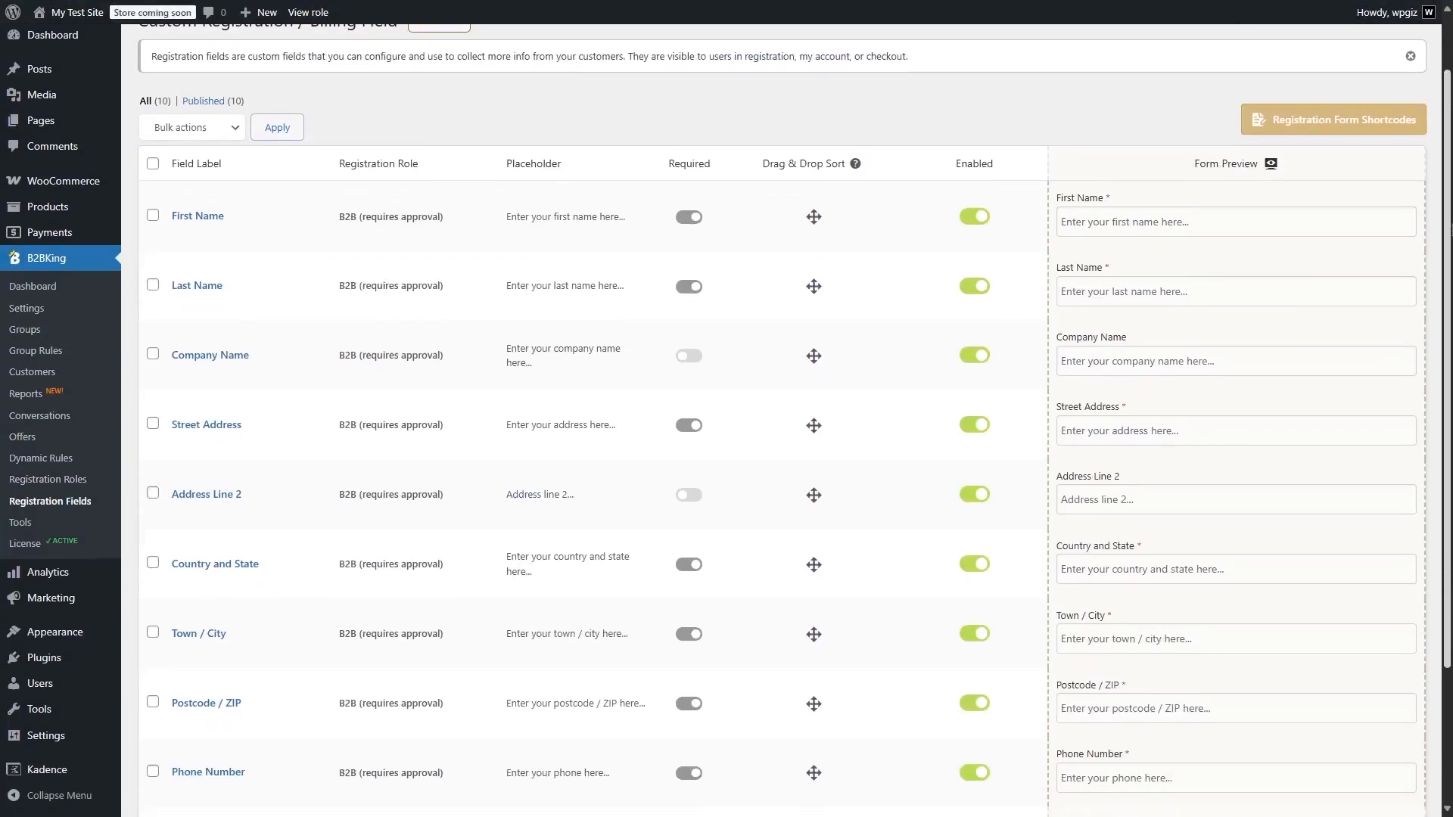
pyautogui.scroll(3, 724, 116)
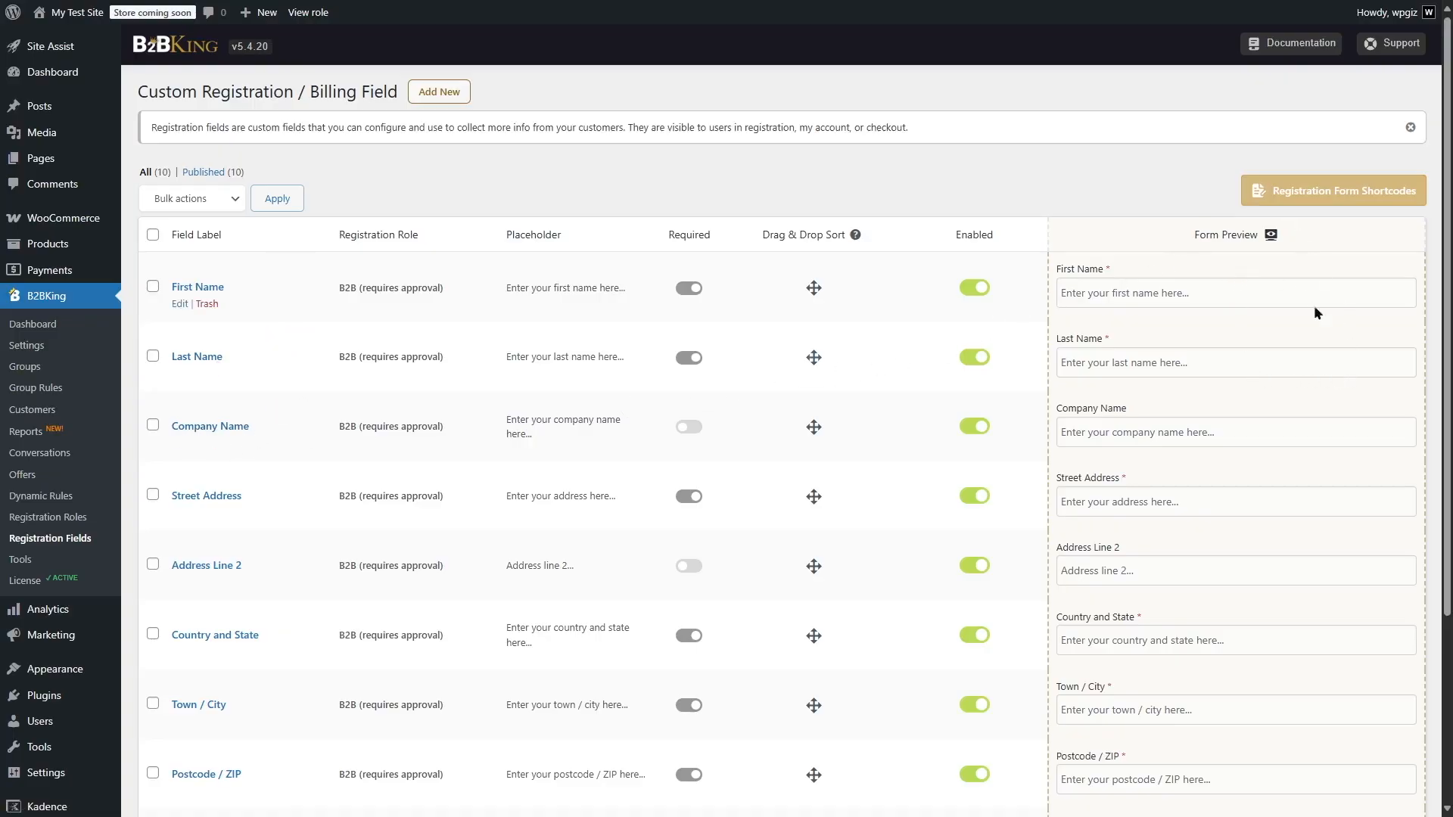
pyautogui.scroll(-2, 1287, 330)
pyautogui.scroll(-1, 1448, 493)
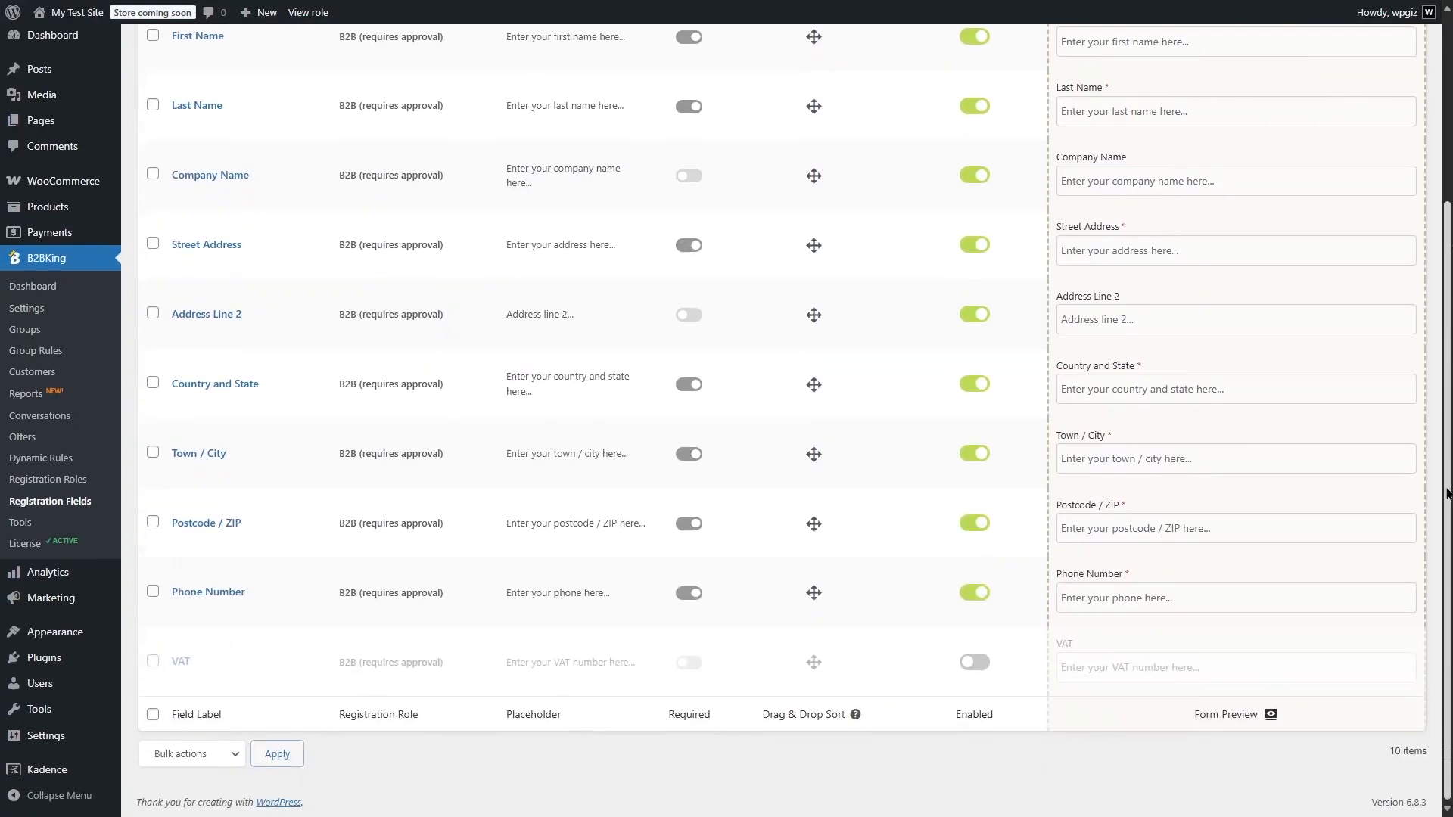
pyautogui.scroll(3, 1447, 494)
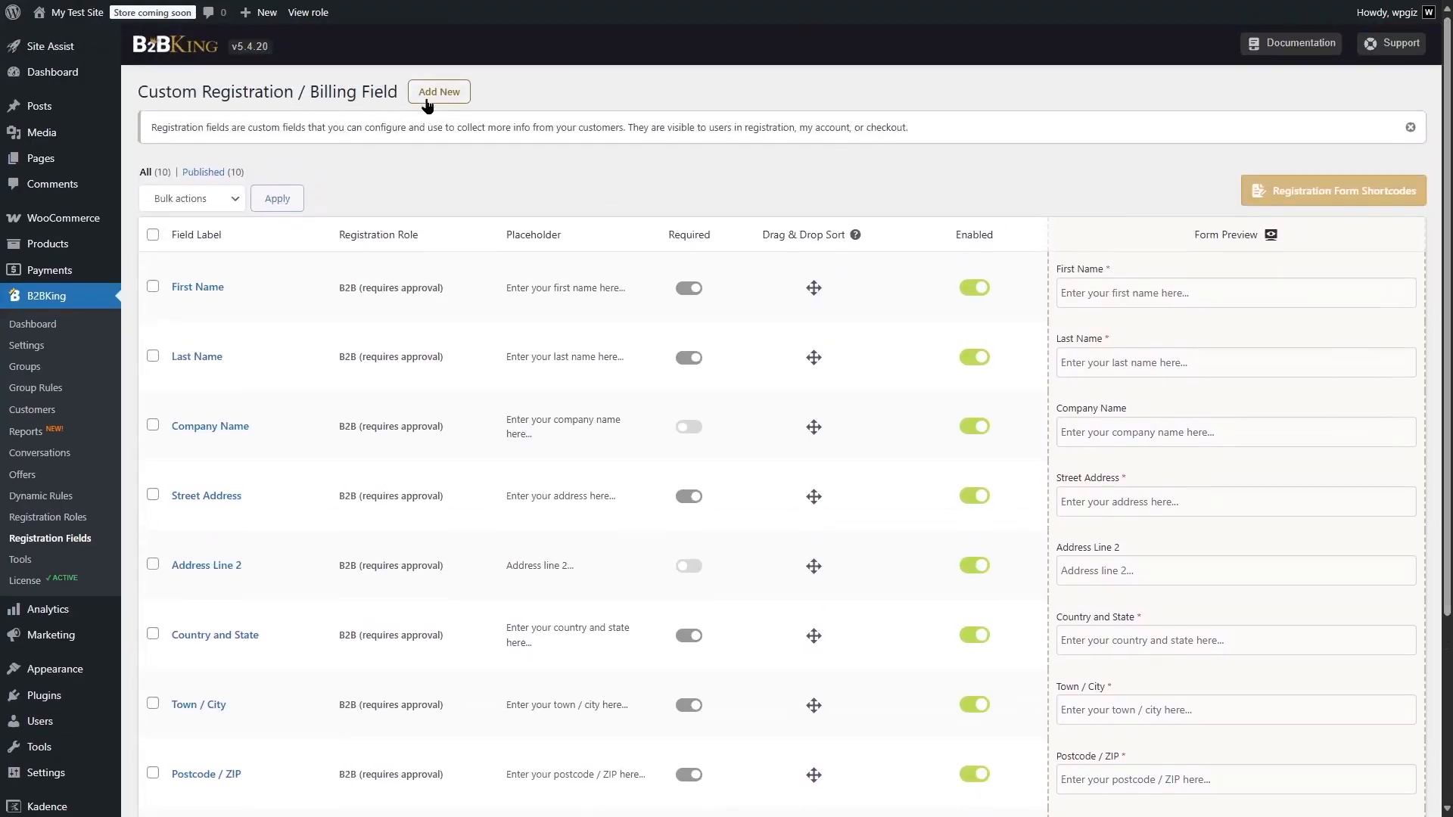
# Open a blank new registration field and examine its field settings and billing options
pyautogui.click(428, 99)
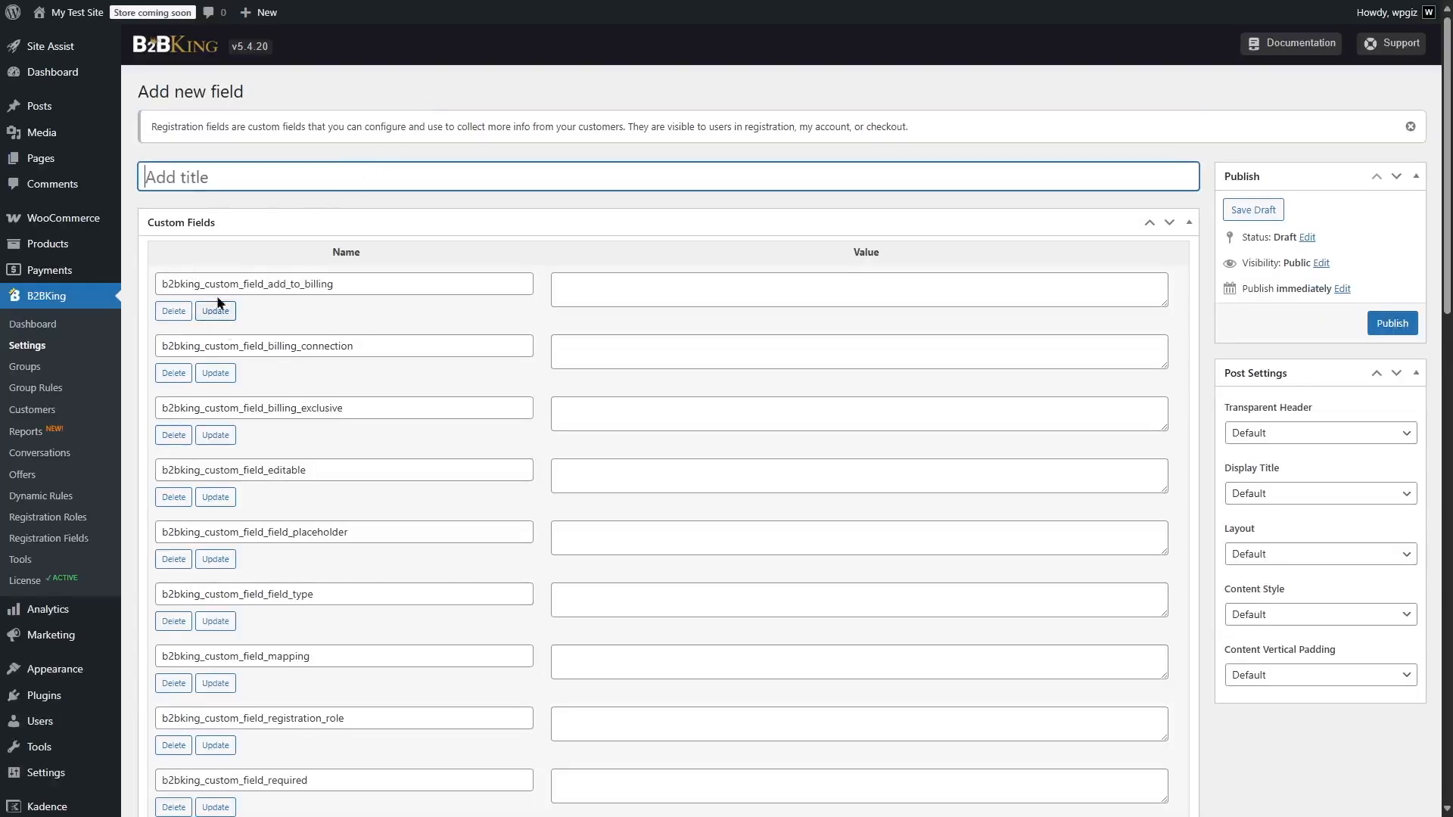
pyautogui.scroll(-10, 266, 162)
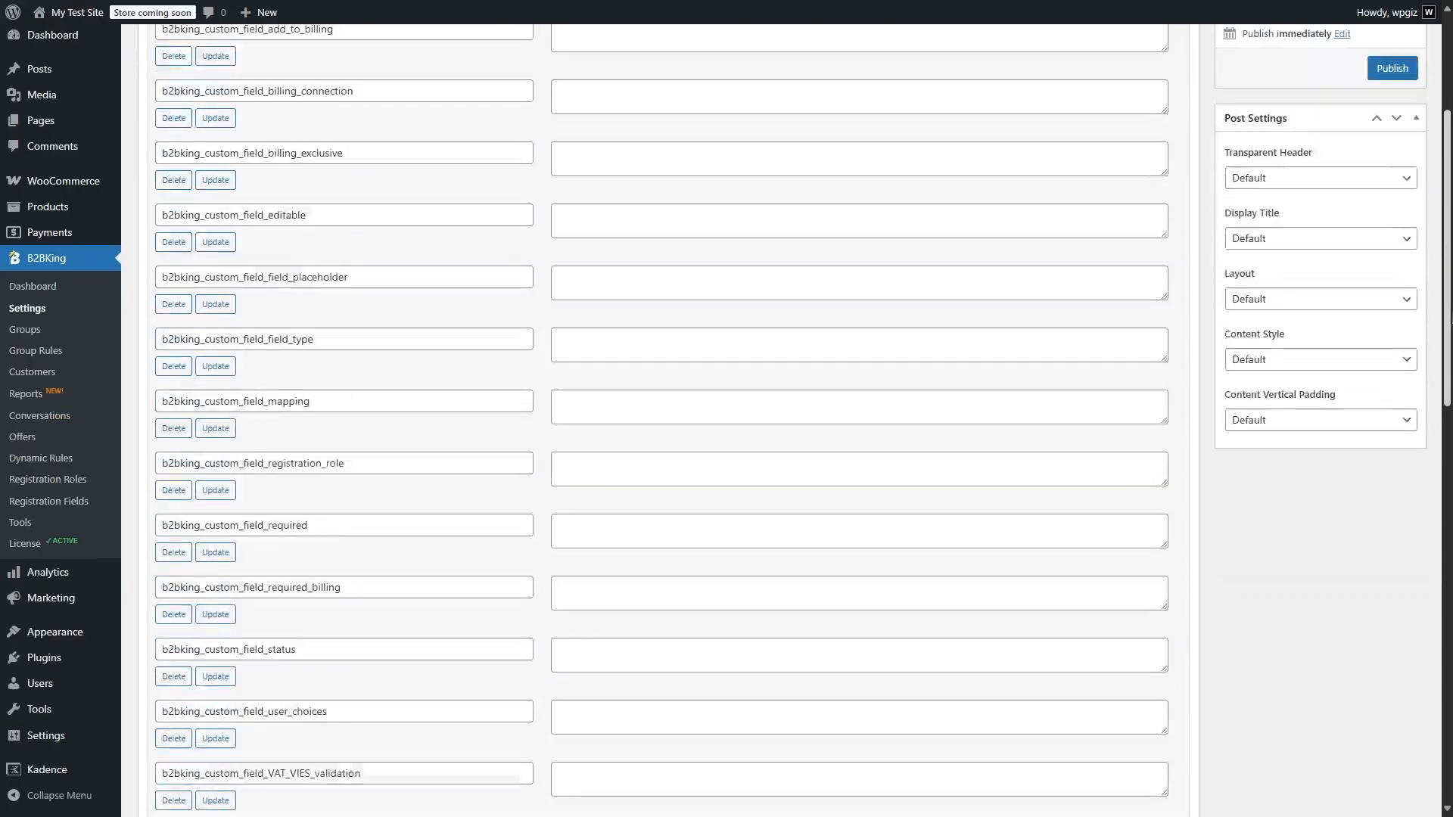
pyautogui.scroll(-4, 666, 424)
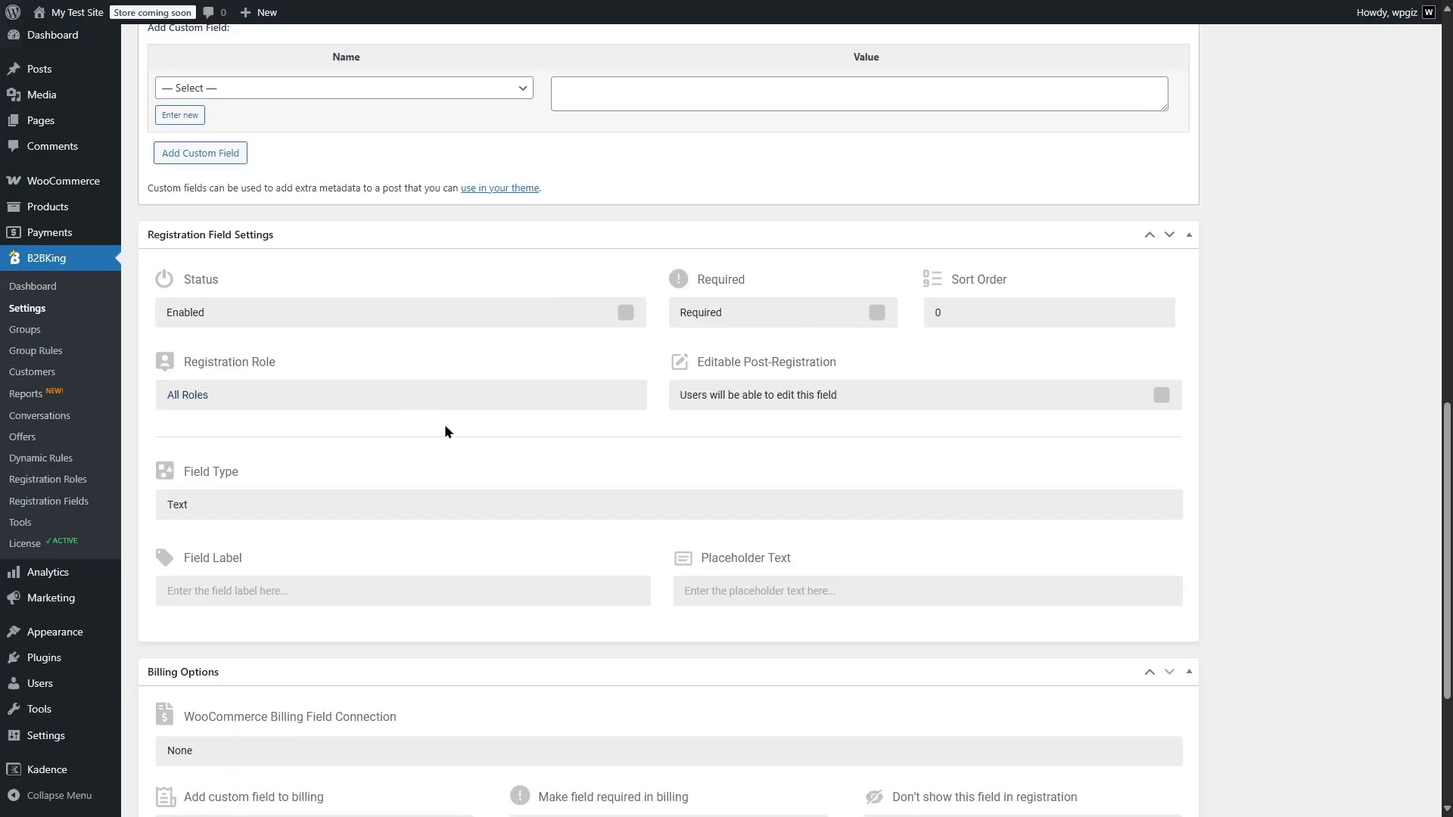
pyautogui.scroll(-3, 428, 511)
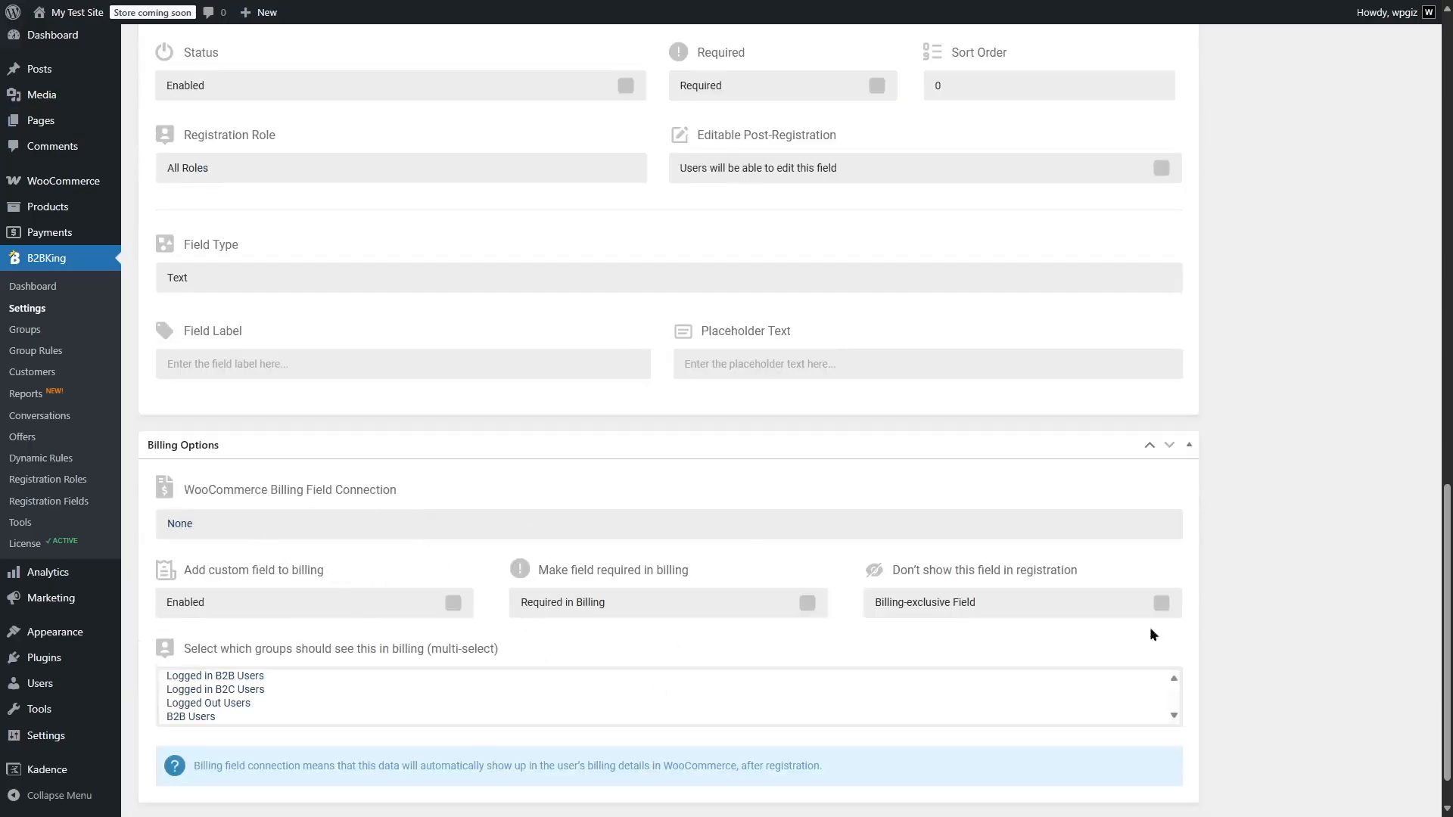
pyautogui.scroll(17, 1452, 589)
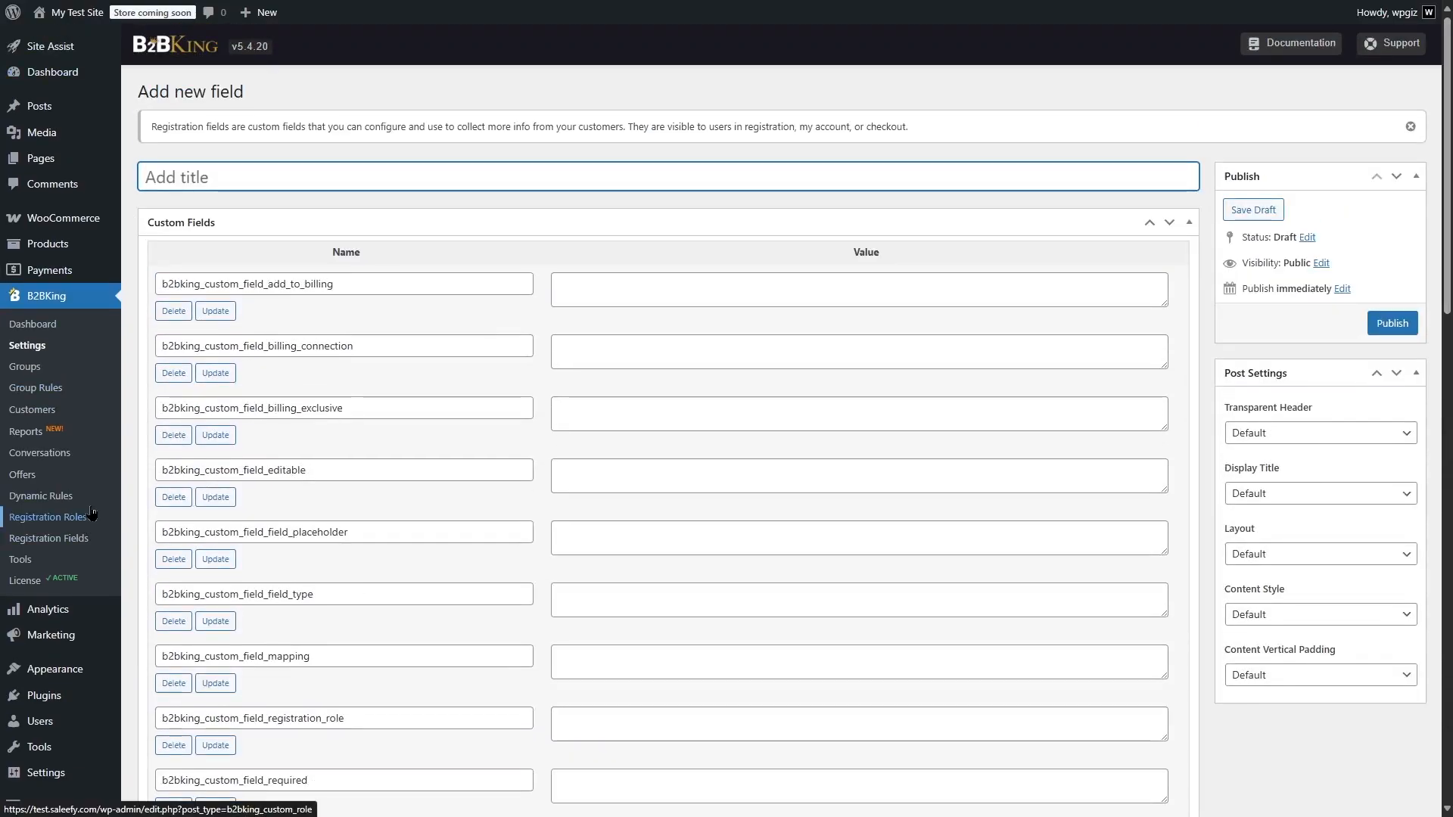
# Copy the All Groups registration form shortcode from the registration fields page and close the shortcode list
pyautogui.click(49, 538)
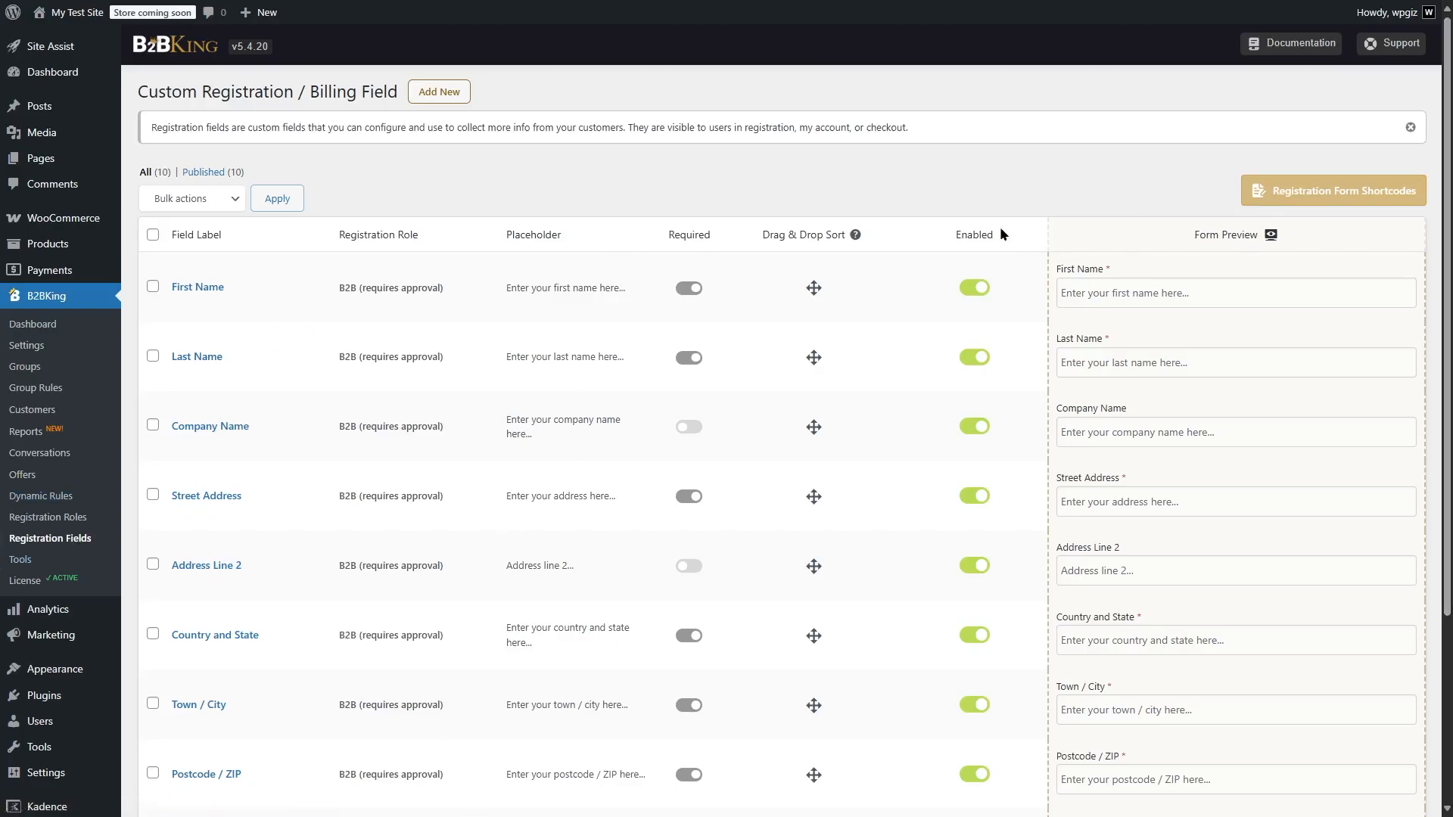
pyautogui.click(1340, 200)
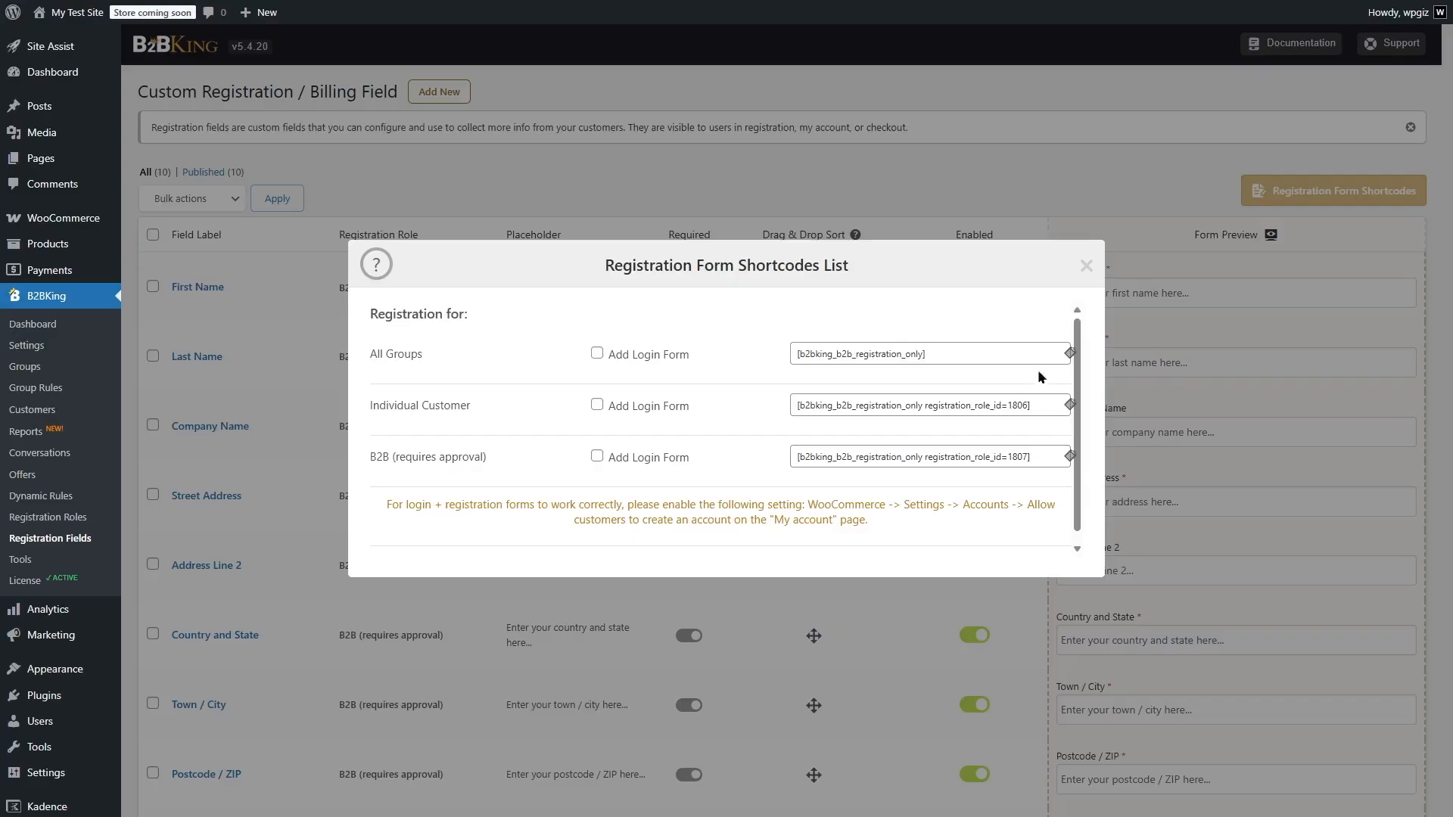
pyautogui.click(1068, 354)
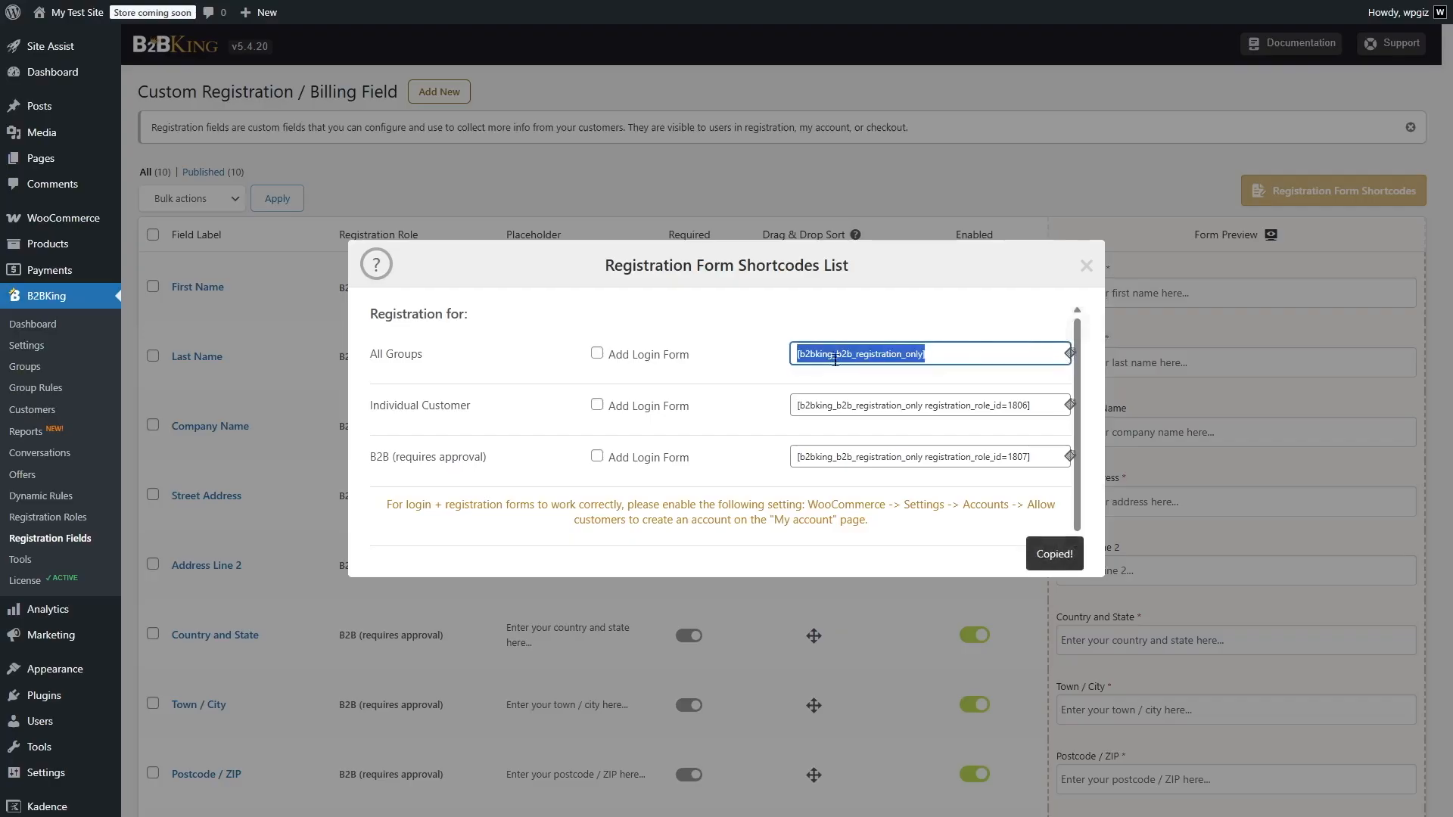
pyautogui.click(1086, 265)
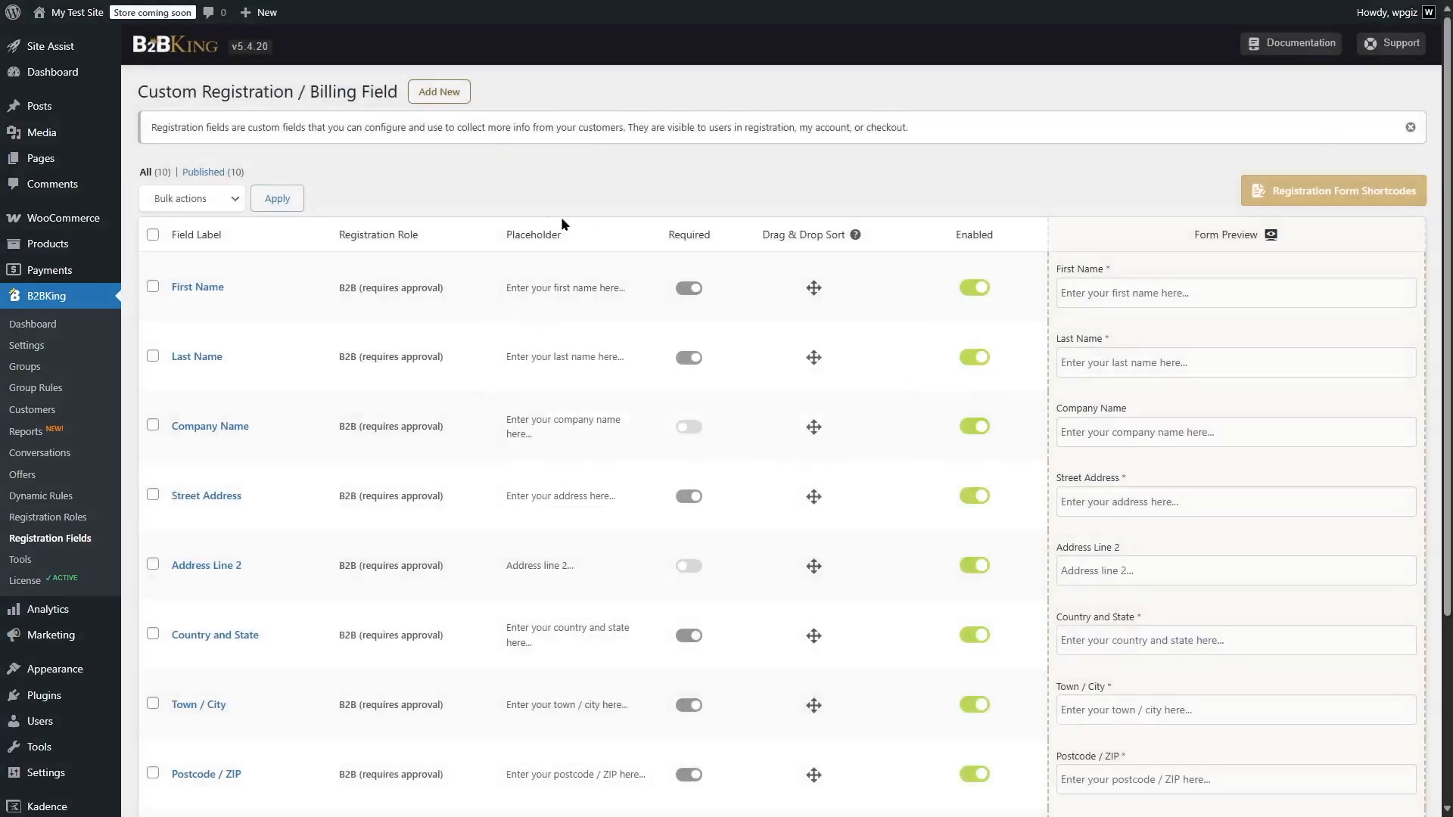
# Add a new page titled Create Account and start an empty paragraph in its content
pyautogui.click(57, 165)
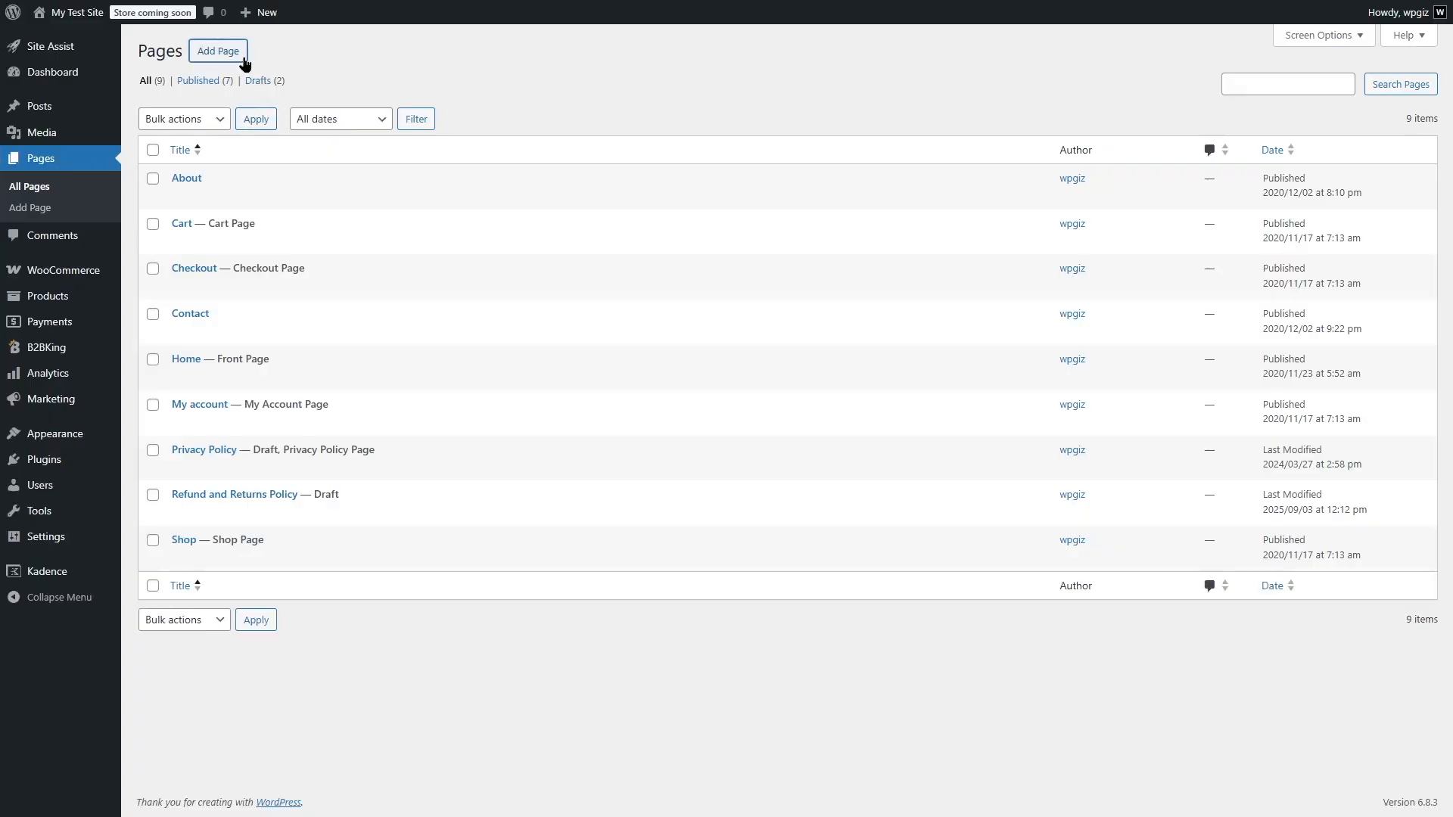
pyautogui.click(217, 52)
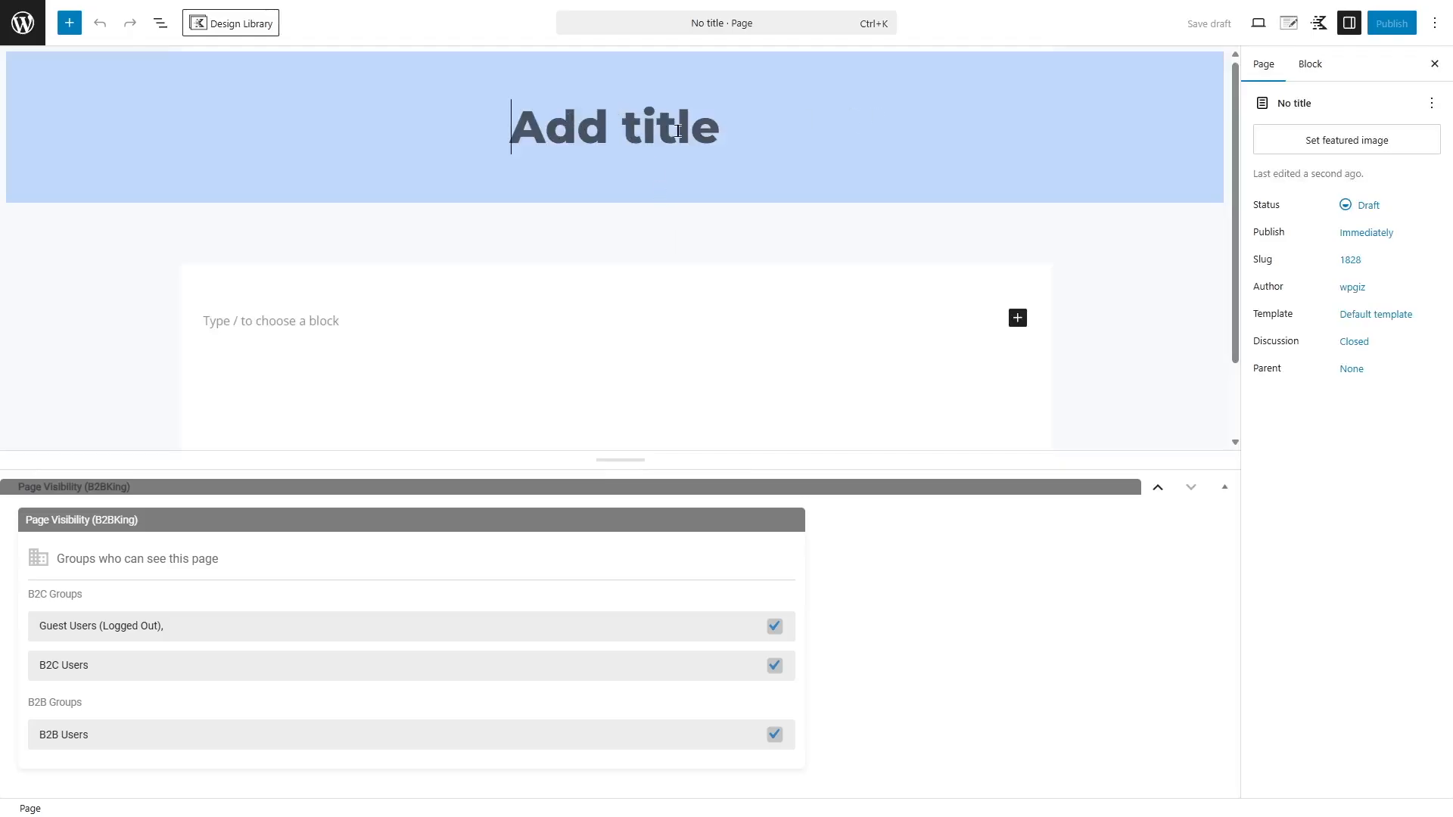
pyautogui.hotkey('ctrl', 'v')
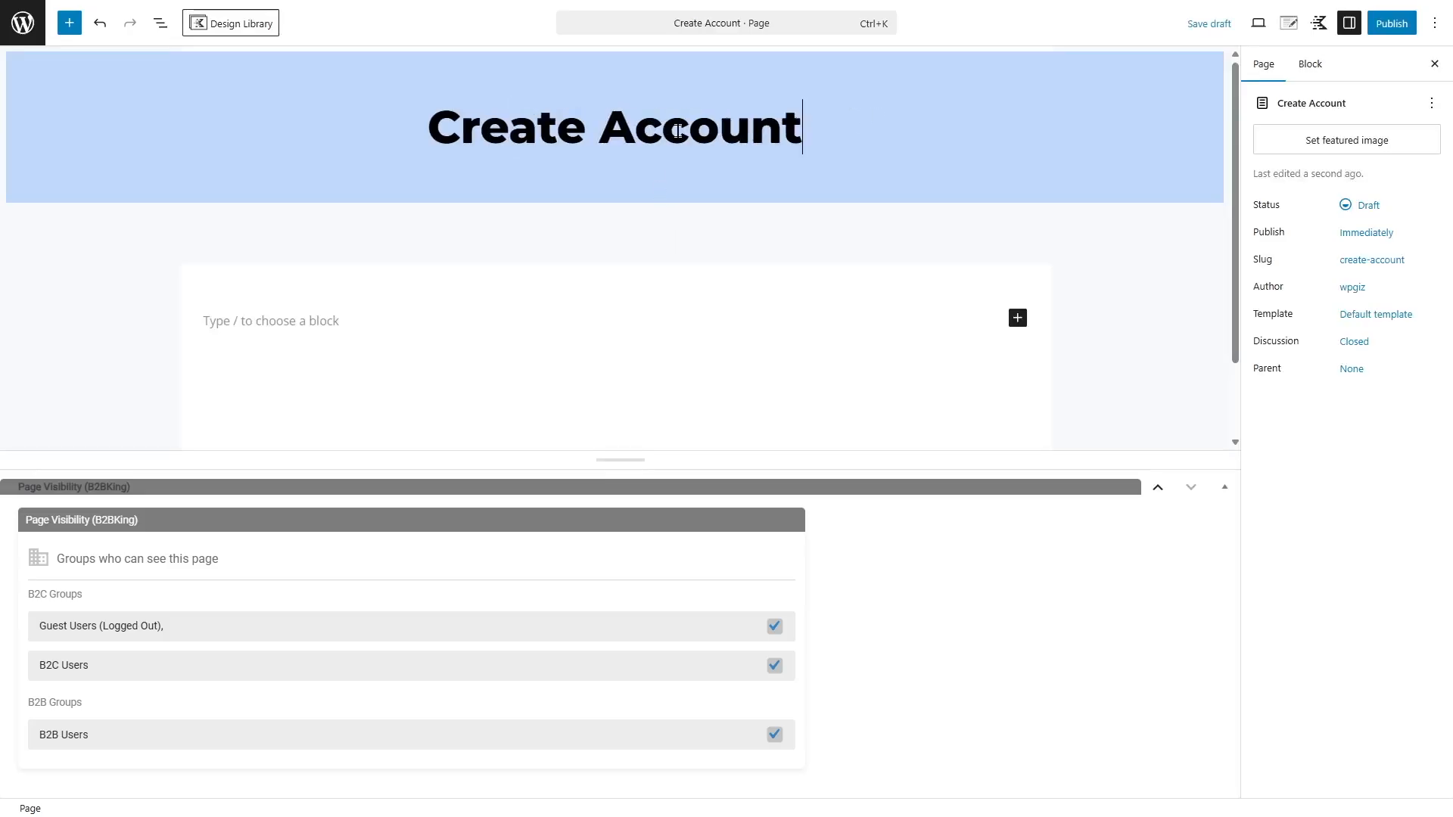
pyautogui.click(308, 311)
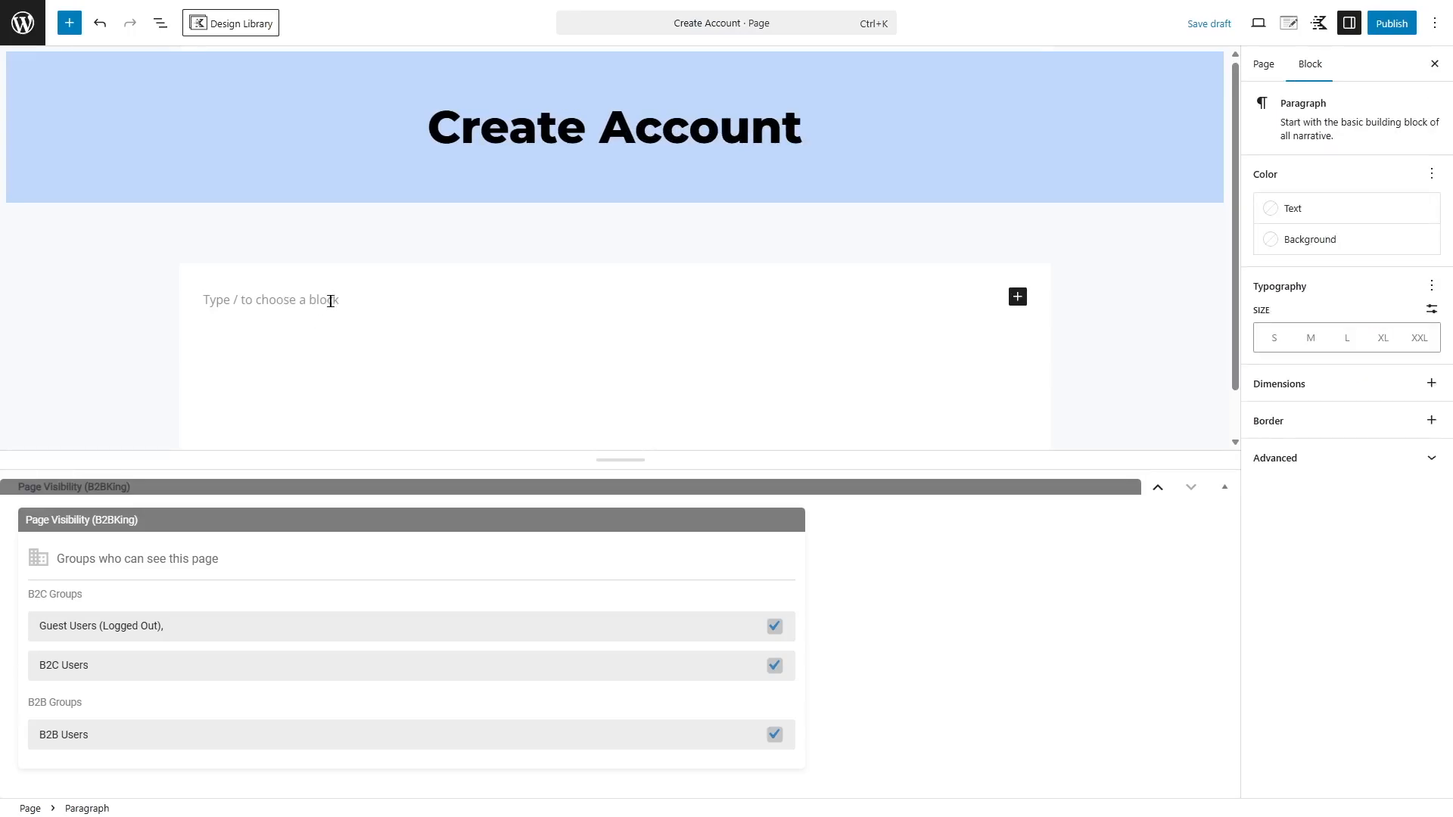
# Insert a Shortcode block containing [b2bking_b2b_registration_only] in the Create Account page and publish the page
pyautogui.write('/sho')
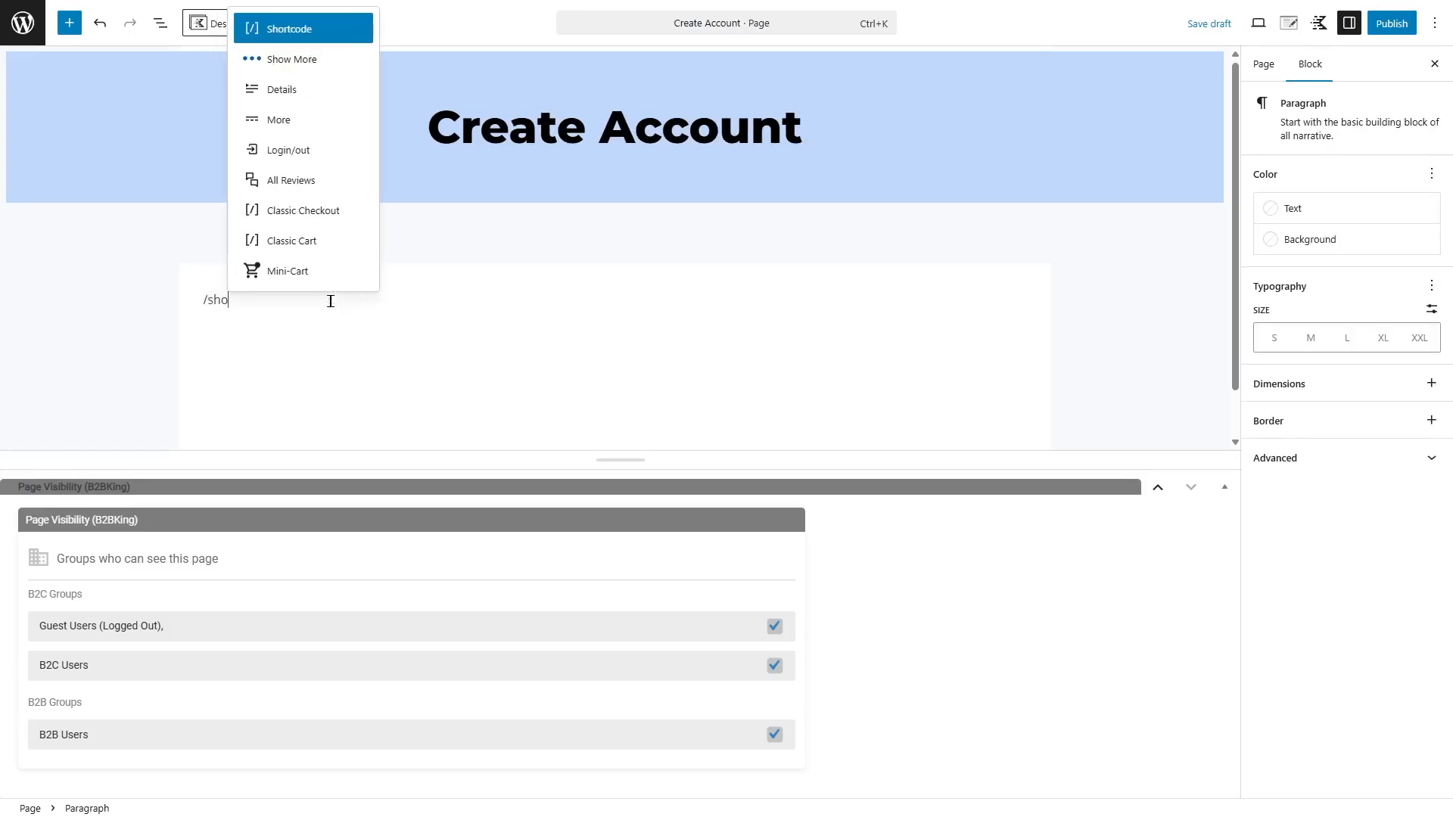
pyautogui.write('rt')
pyautogui.press('Return')
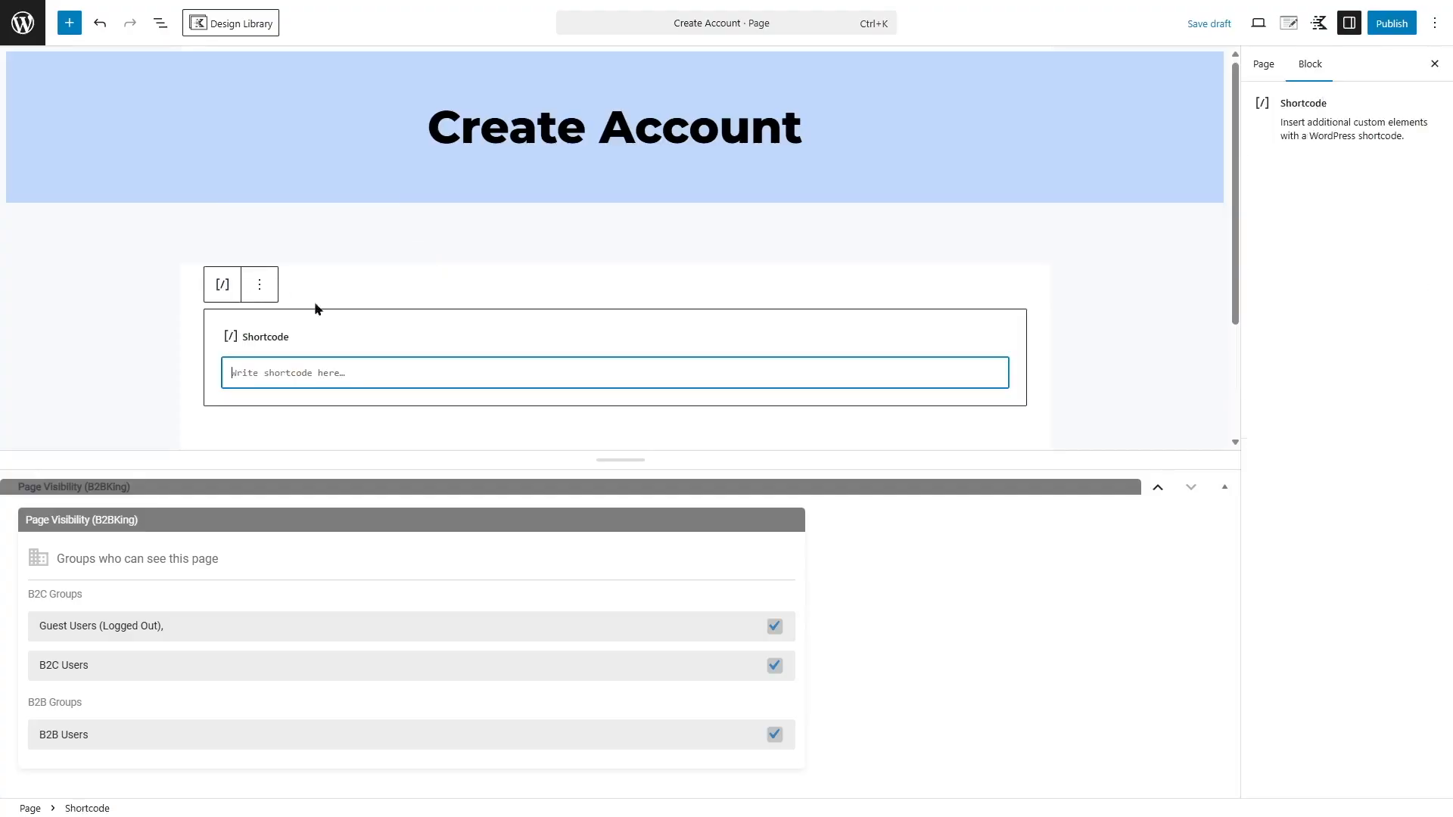
pyautogui.hotkey('ctrl', 'v')
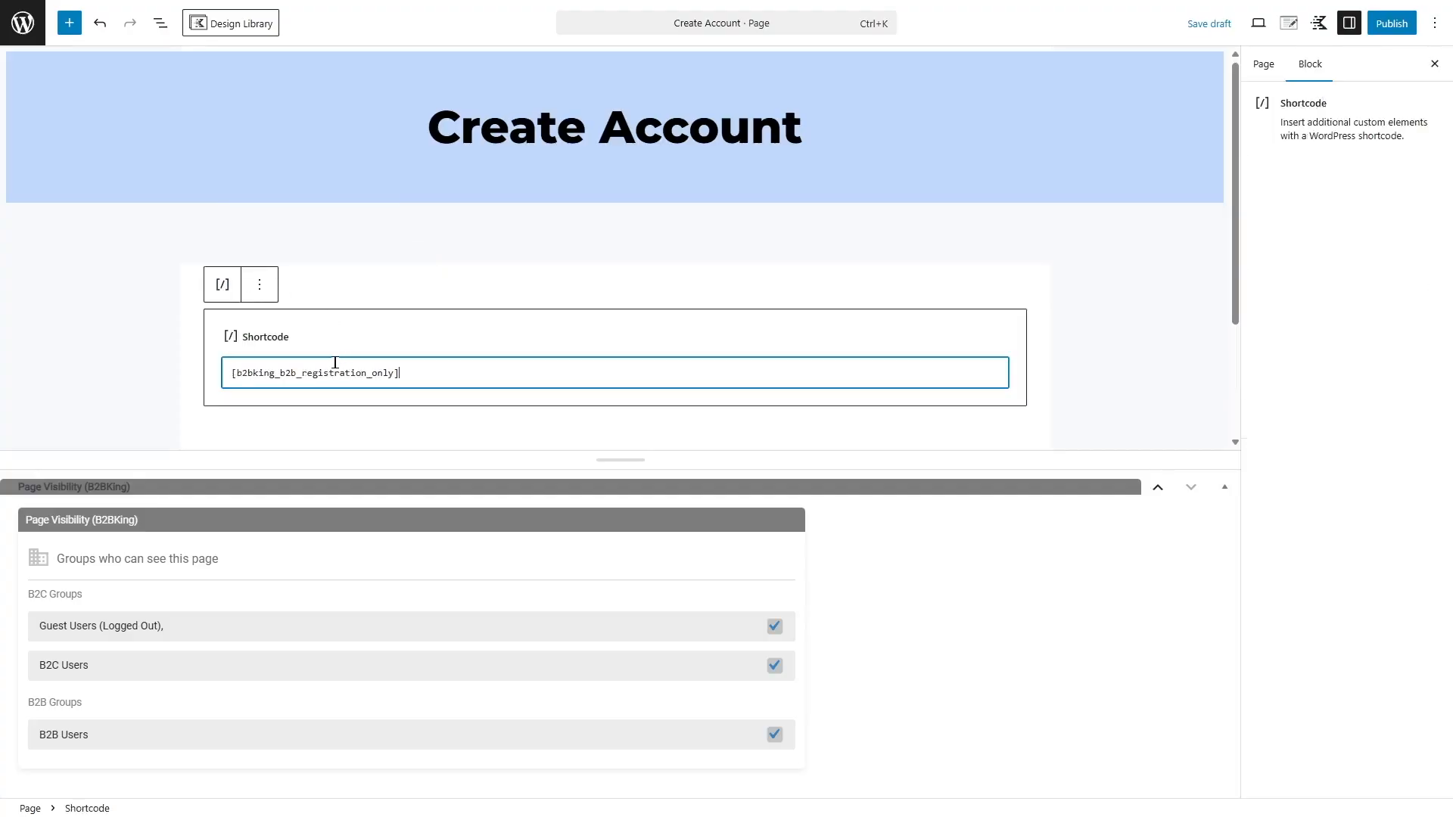
pyautogui.click(1395, 22)
pyautogui.click(1399, 23)
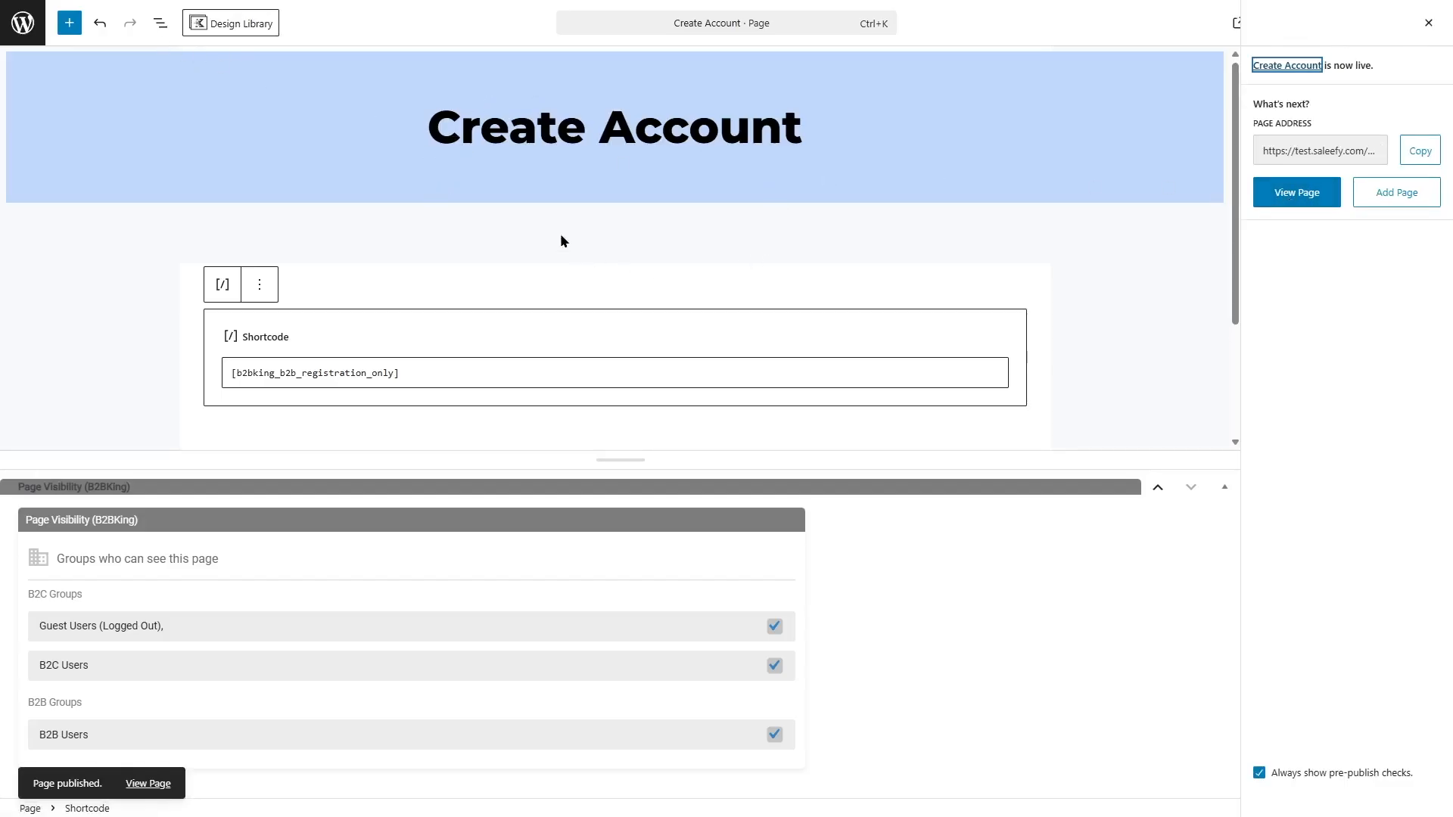
# Add the Create Account page to the Store Menu and save the menu
pyautogui.click(24, 31)
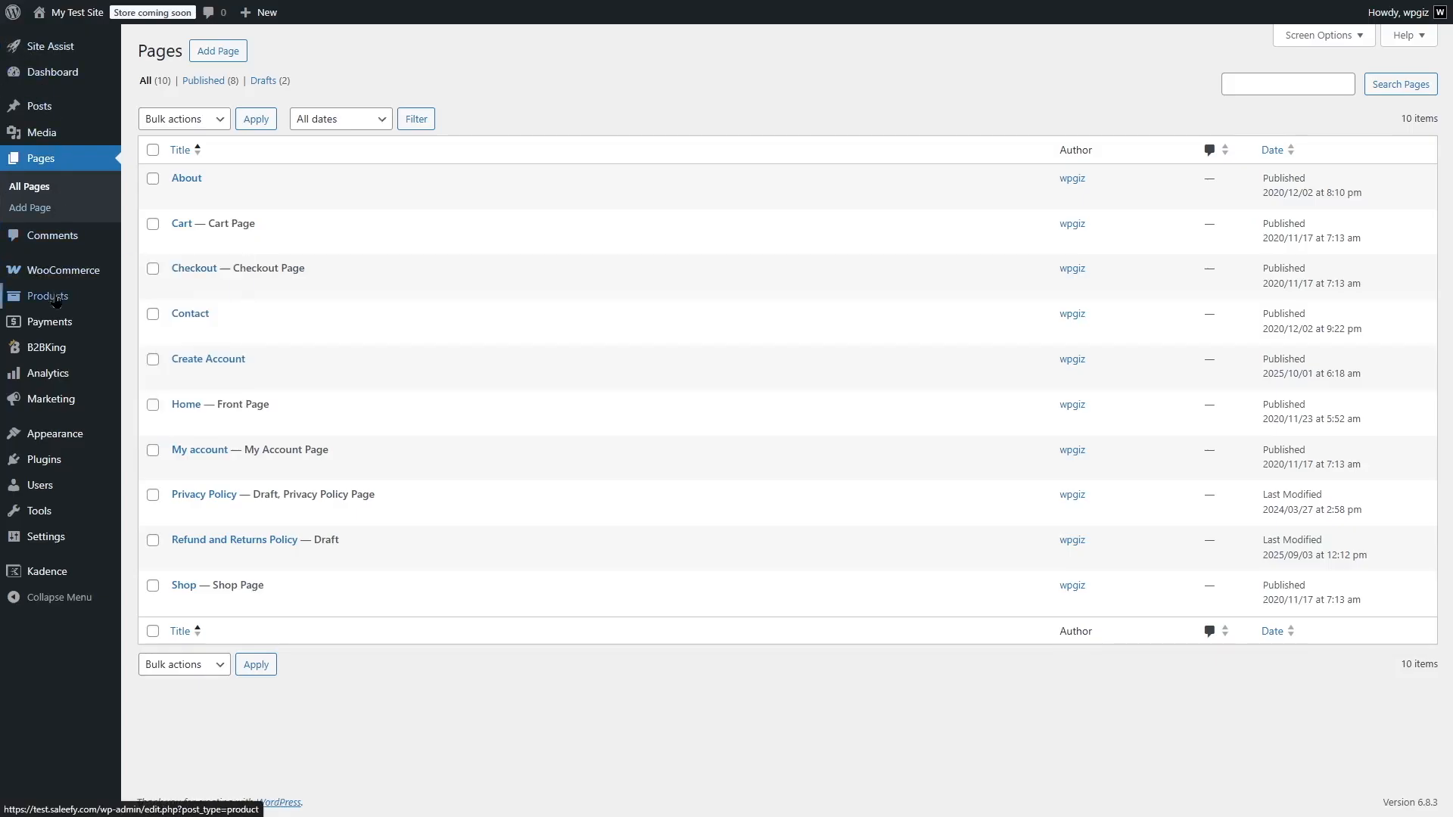
pyautogui.moveTo(54, 434)
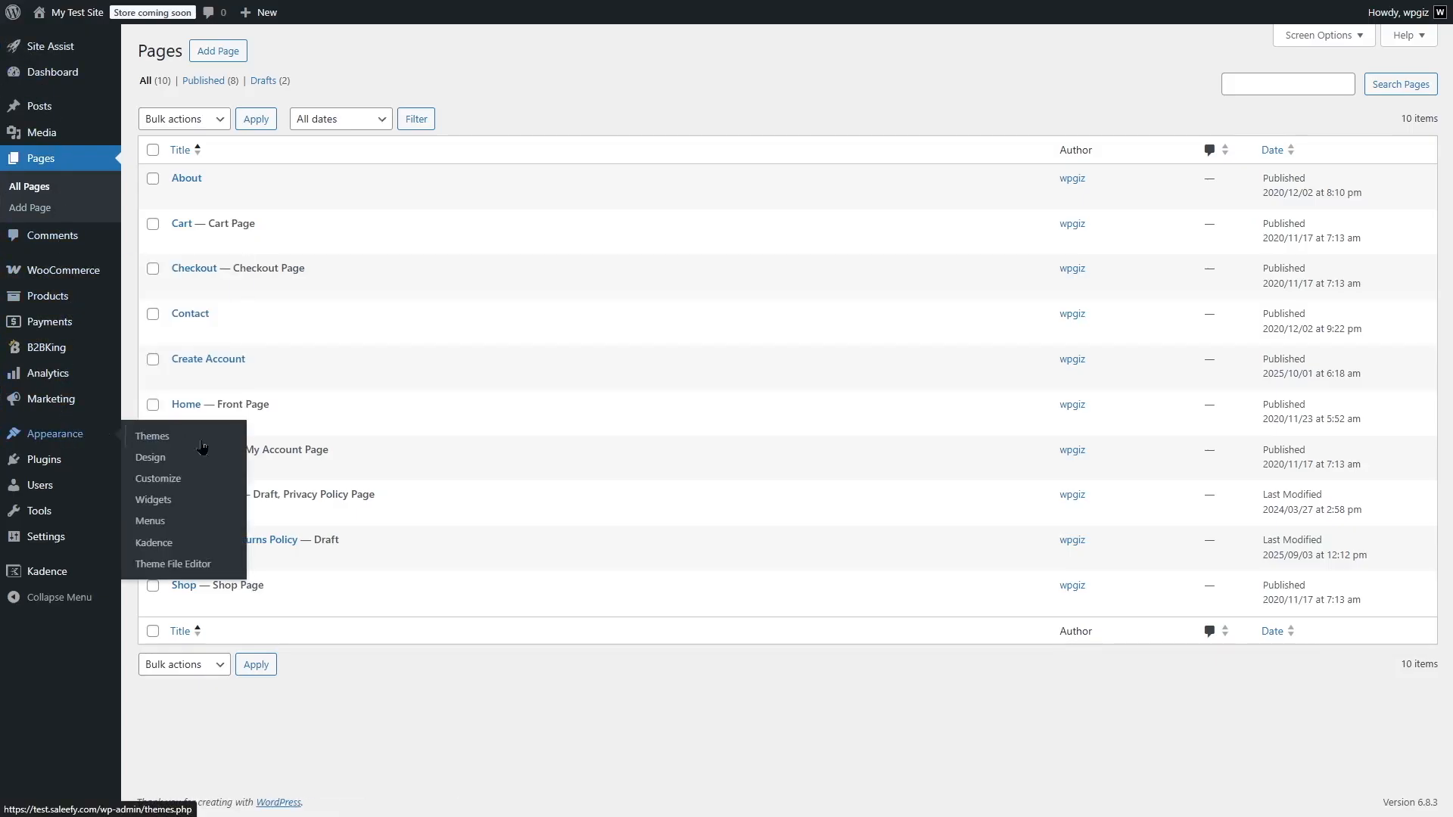
pyautogui.click(166, 524)
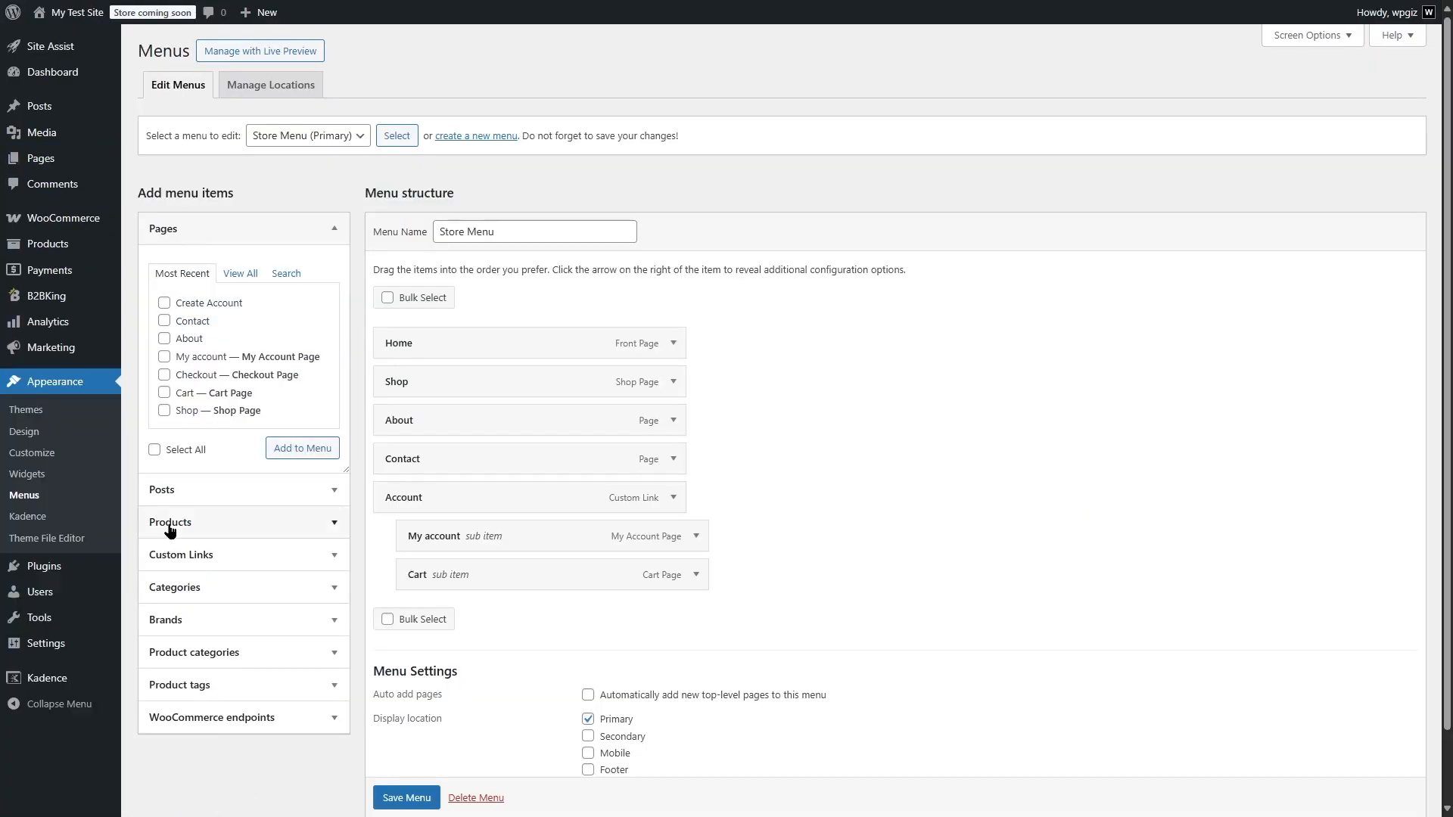
pyautogui.click(165, 304)
pyautogui.click(302, 447)
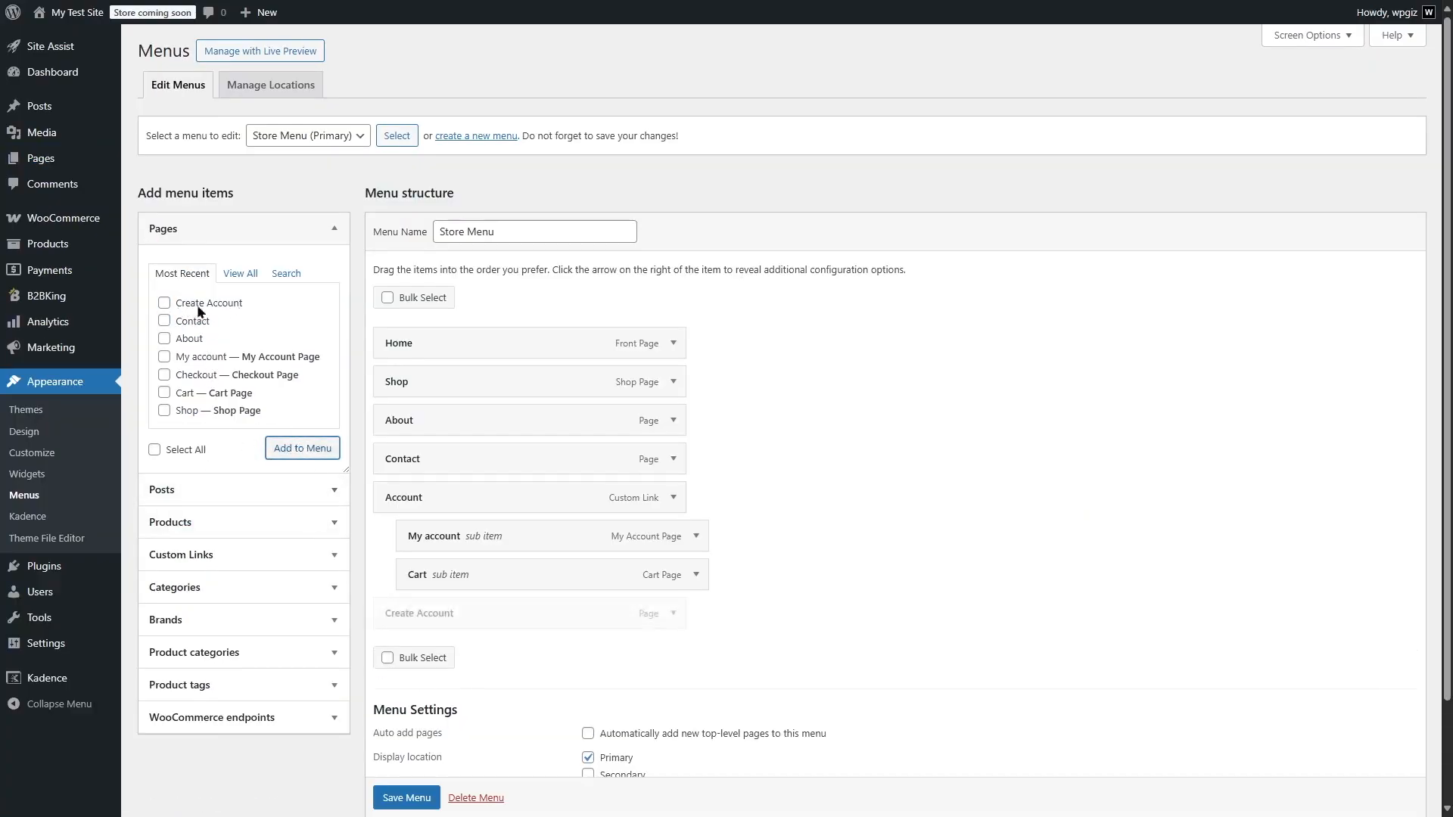
pyautogui.scroll(-1, 420, 787)
pyautogui.click(408, 800)
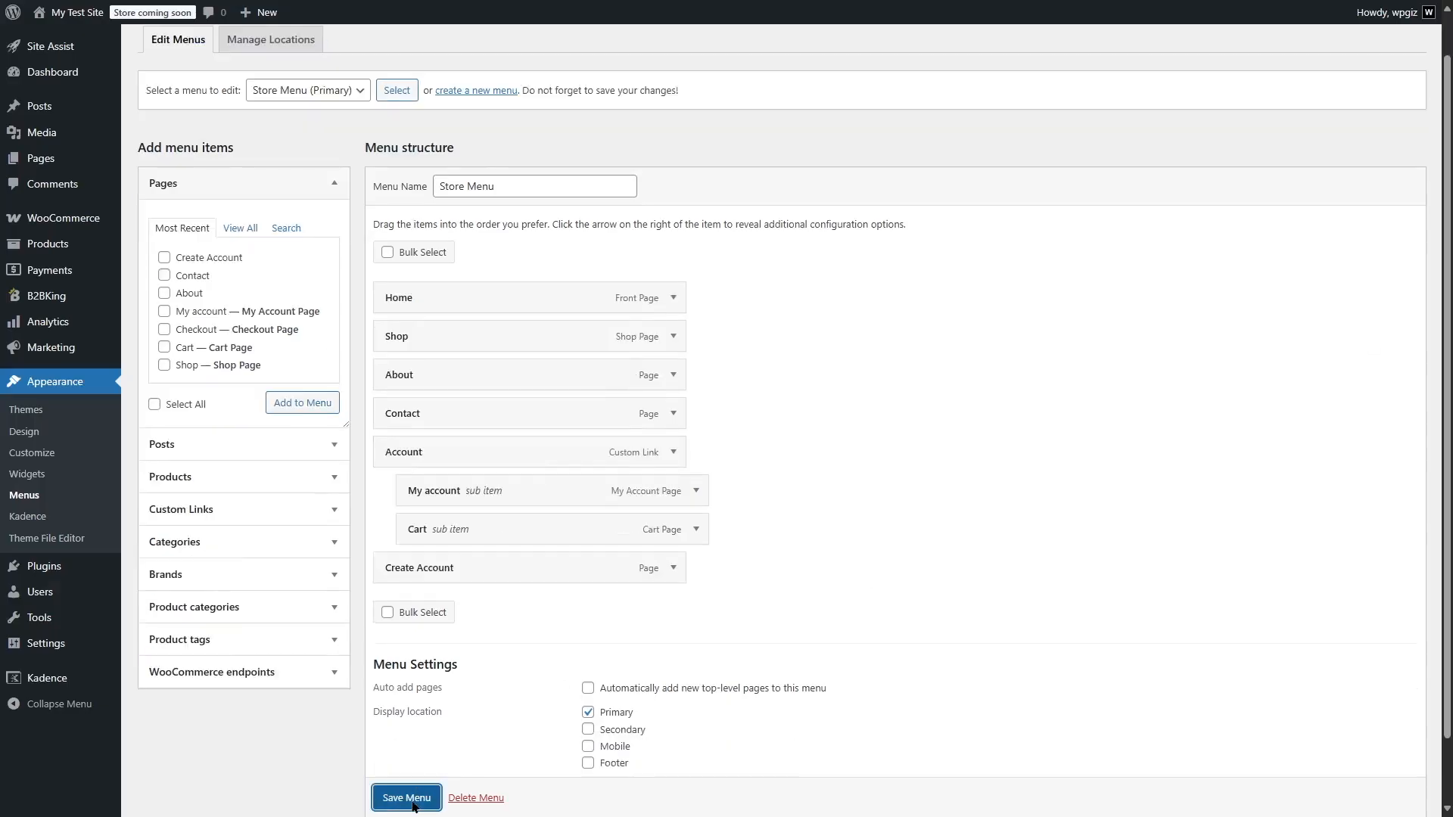
# Visit the site's front end and open the Create Account page from its navigation
pyautogui.moveTo(76, 12)
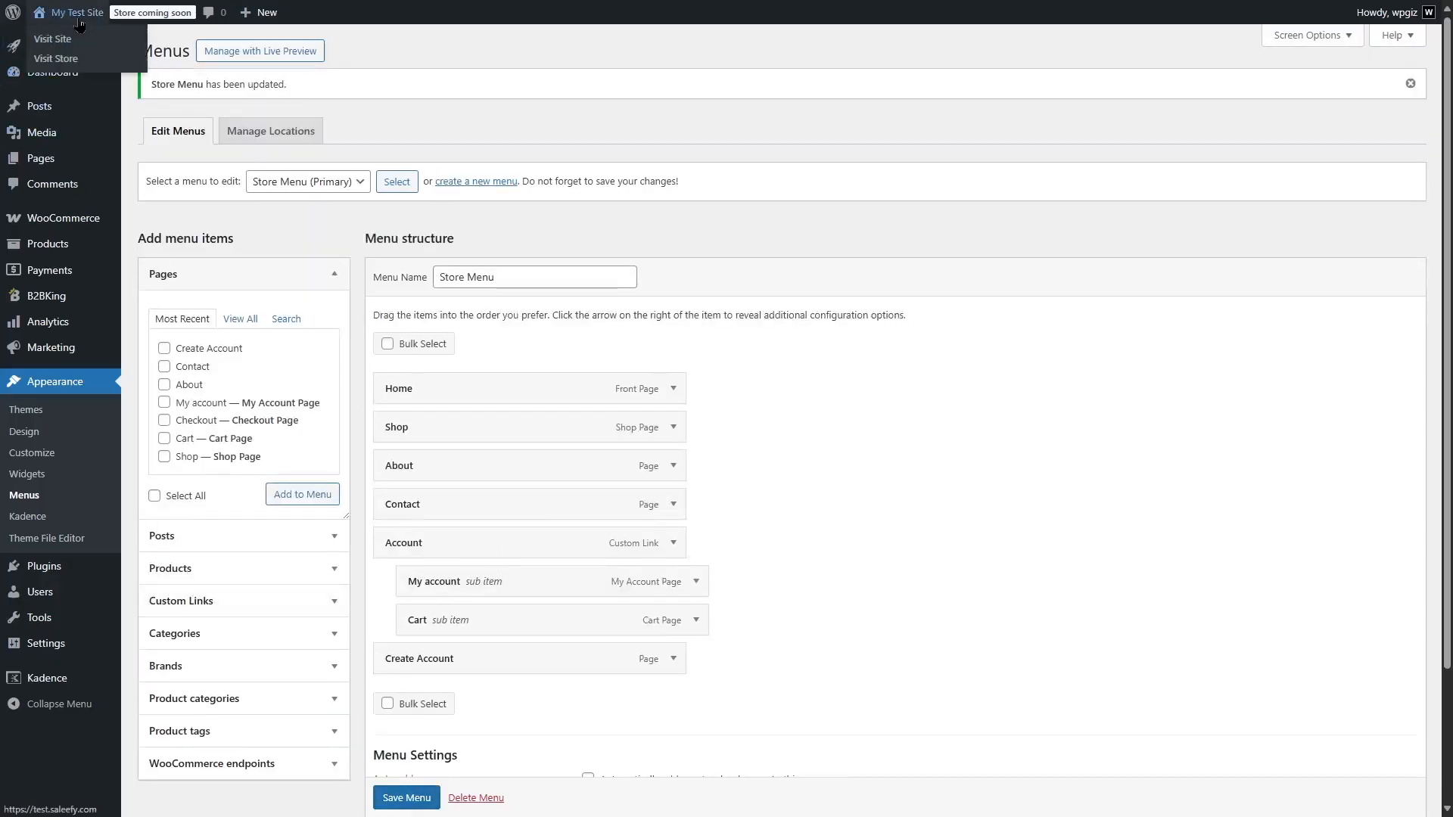
pyautogui.click(69, 46)
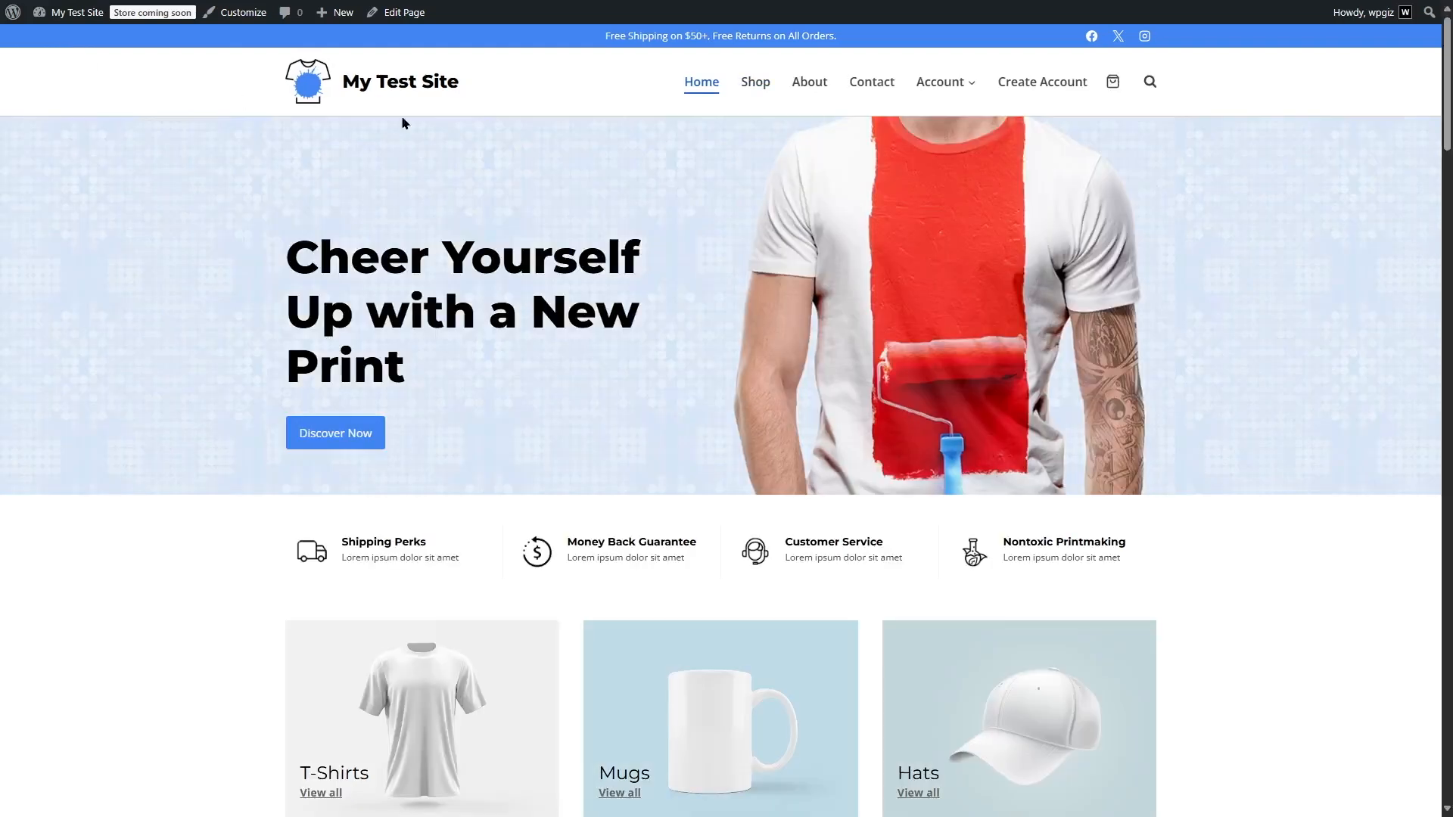
pyautogui.click(1048, 89)
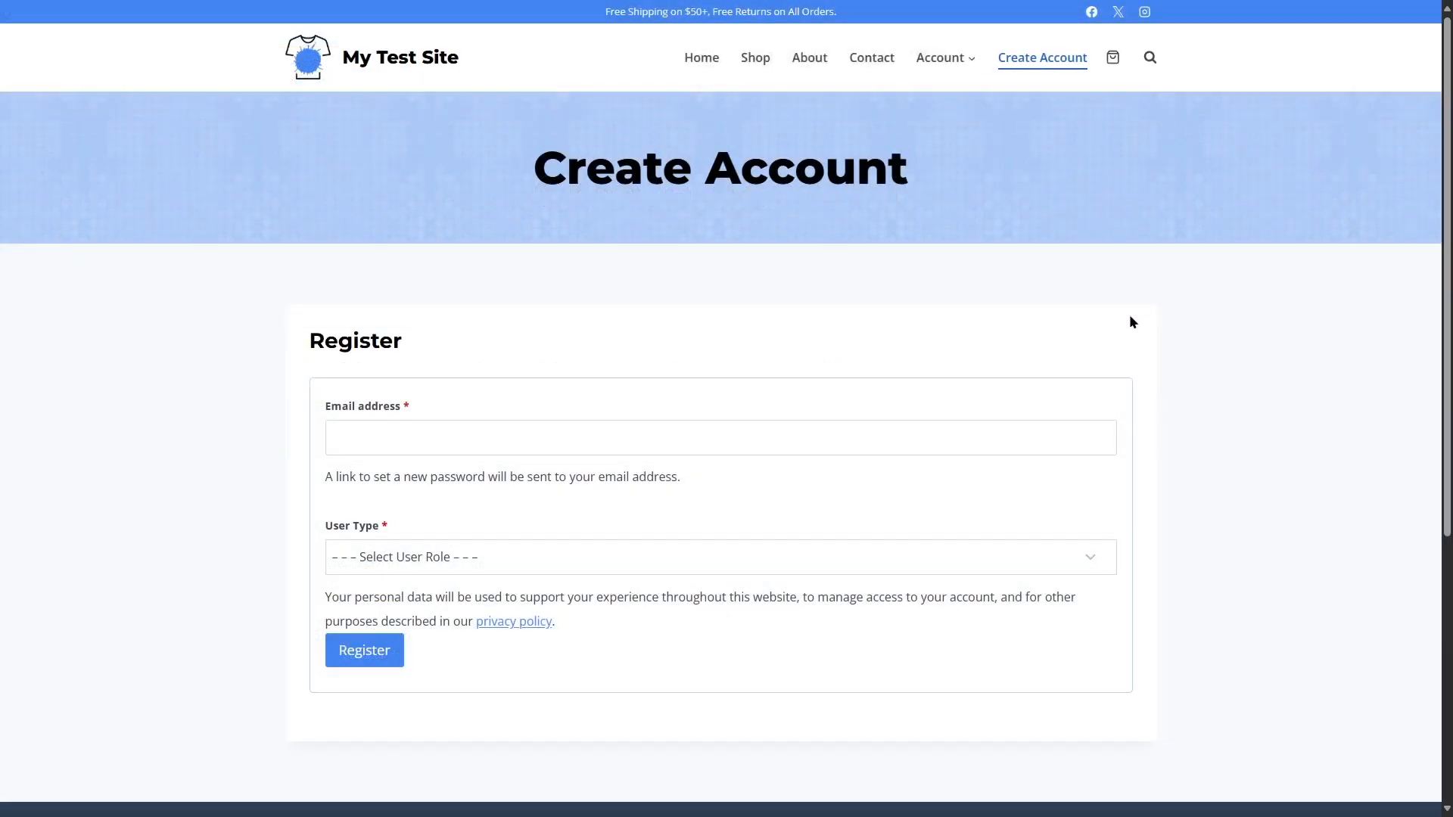
# Try Individual Customer and B2B (requires approval) as the User Type and examine the B2B registration fields
pyautogui.click(423, 435)
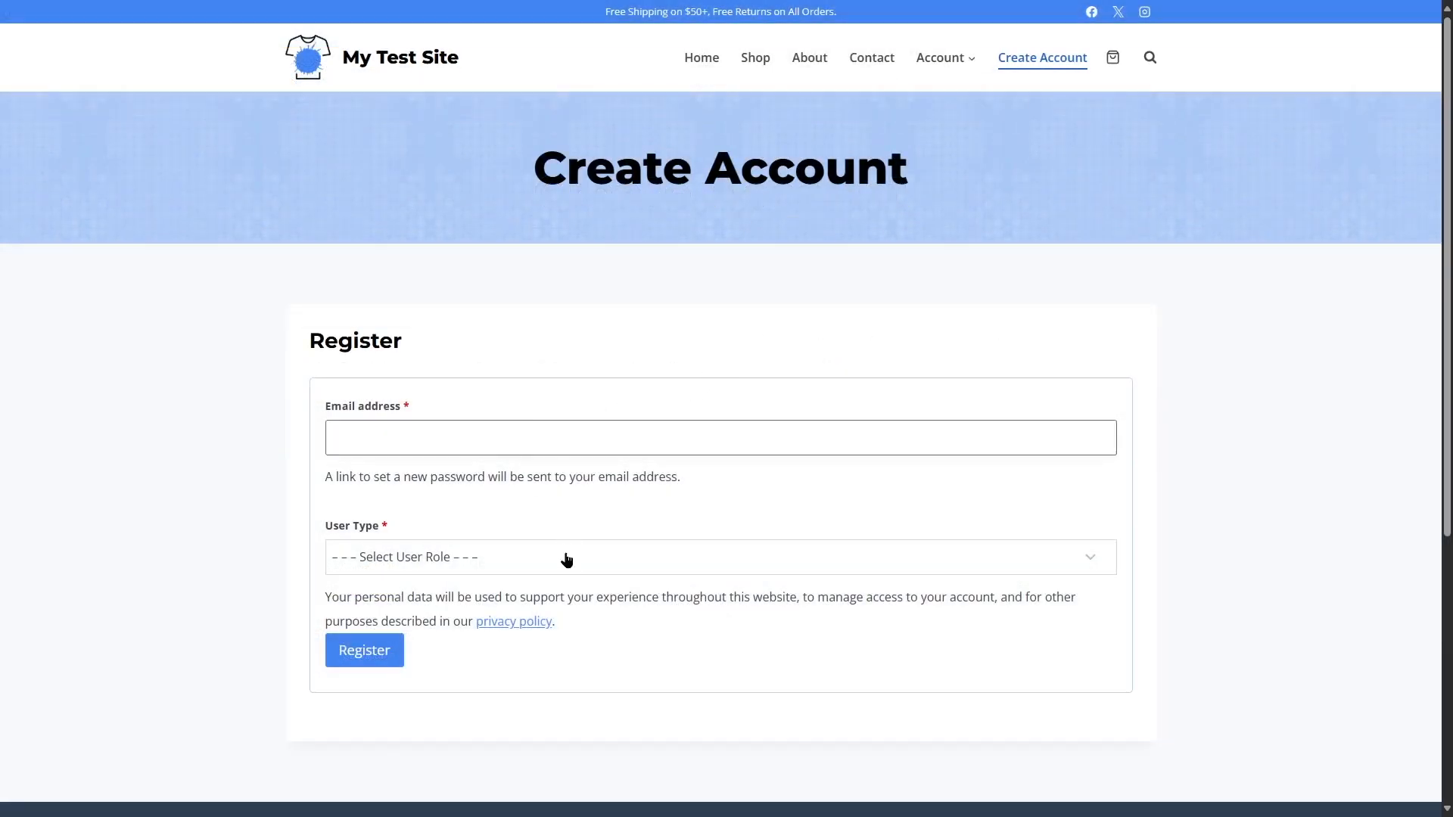
pyautogui.click(563, 559)
pyautogui.click(452, 622)
pyautogui.click(463, 566)
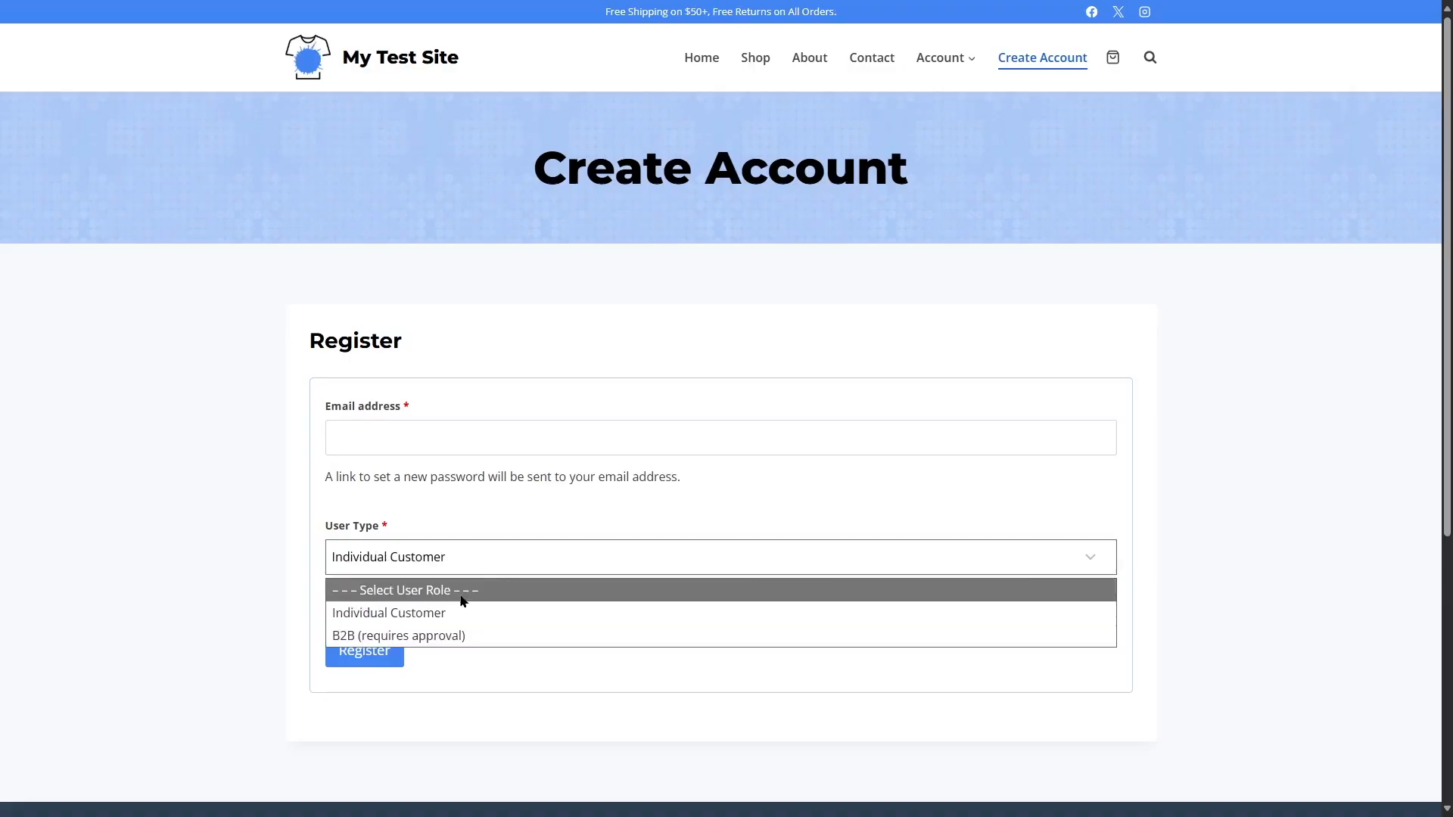
pyautogui.click(455, 635)
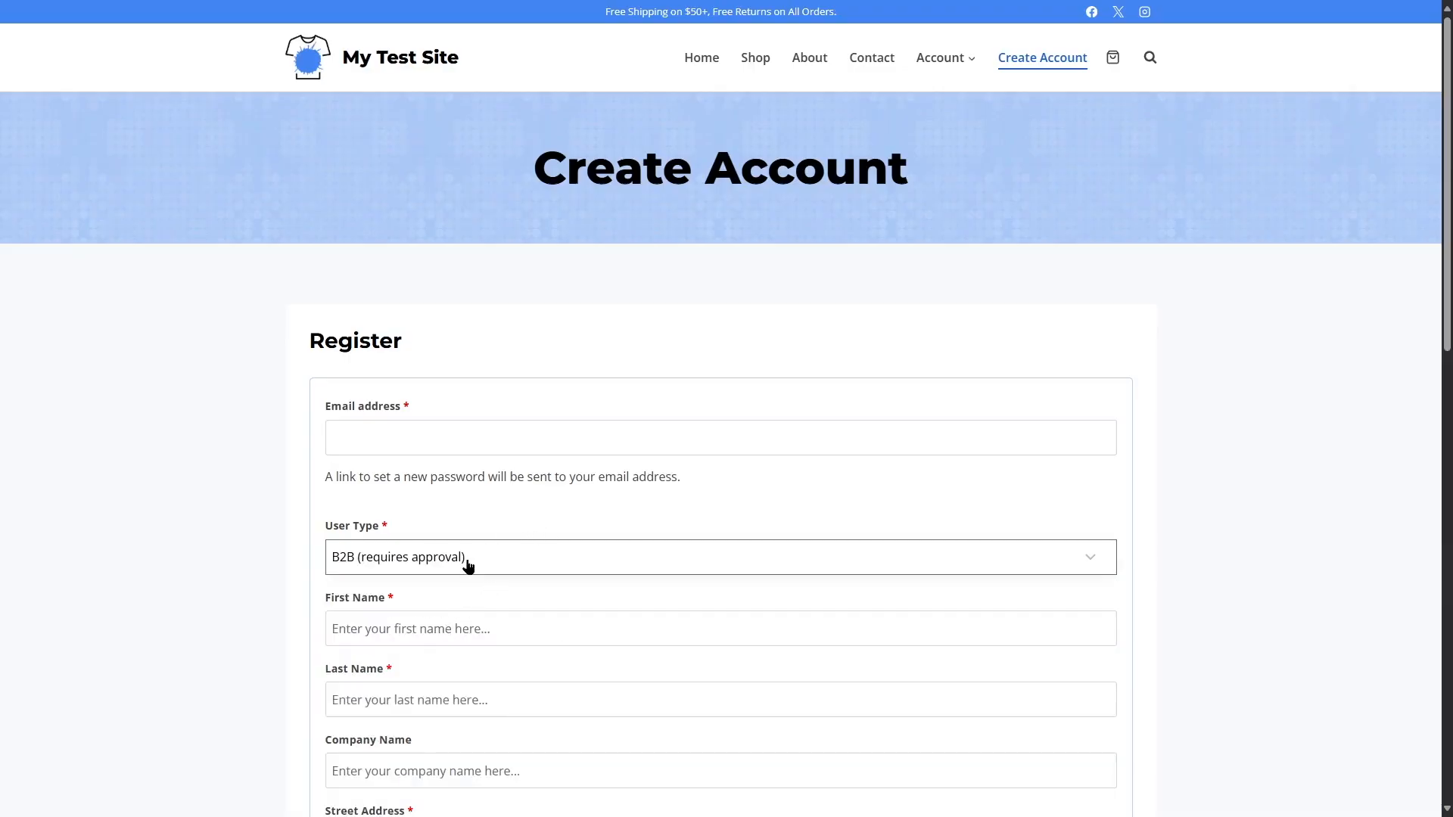
pyautogui.scroll(-5, 444, 243)
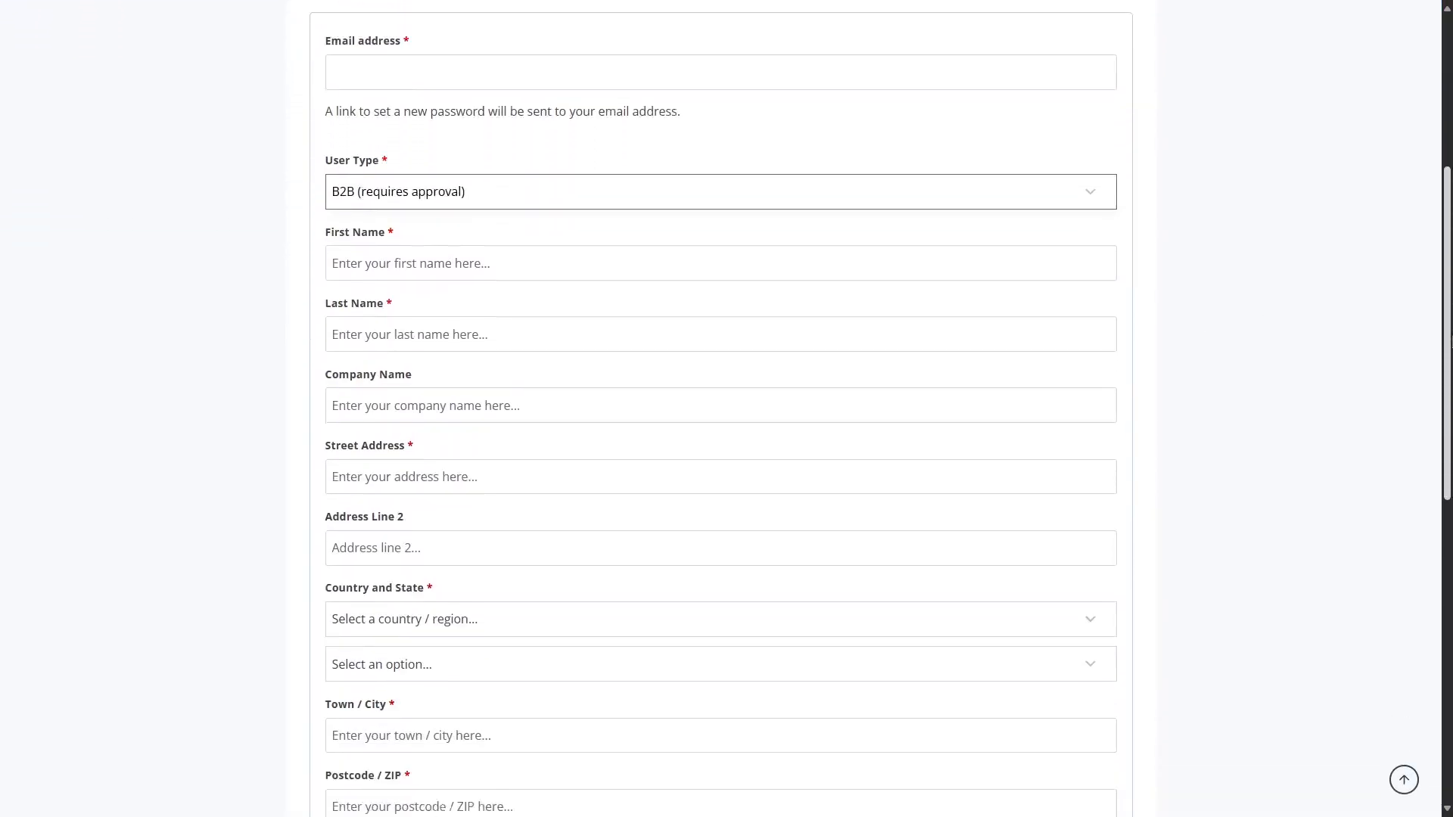
pyautogui.scroll(-2, 720, 408)
pyautogui.scroll(6, 721, 409)
pyautogui.scroll(-7, 721, 409)
pyautogui.scroll(2, 721, 409)
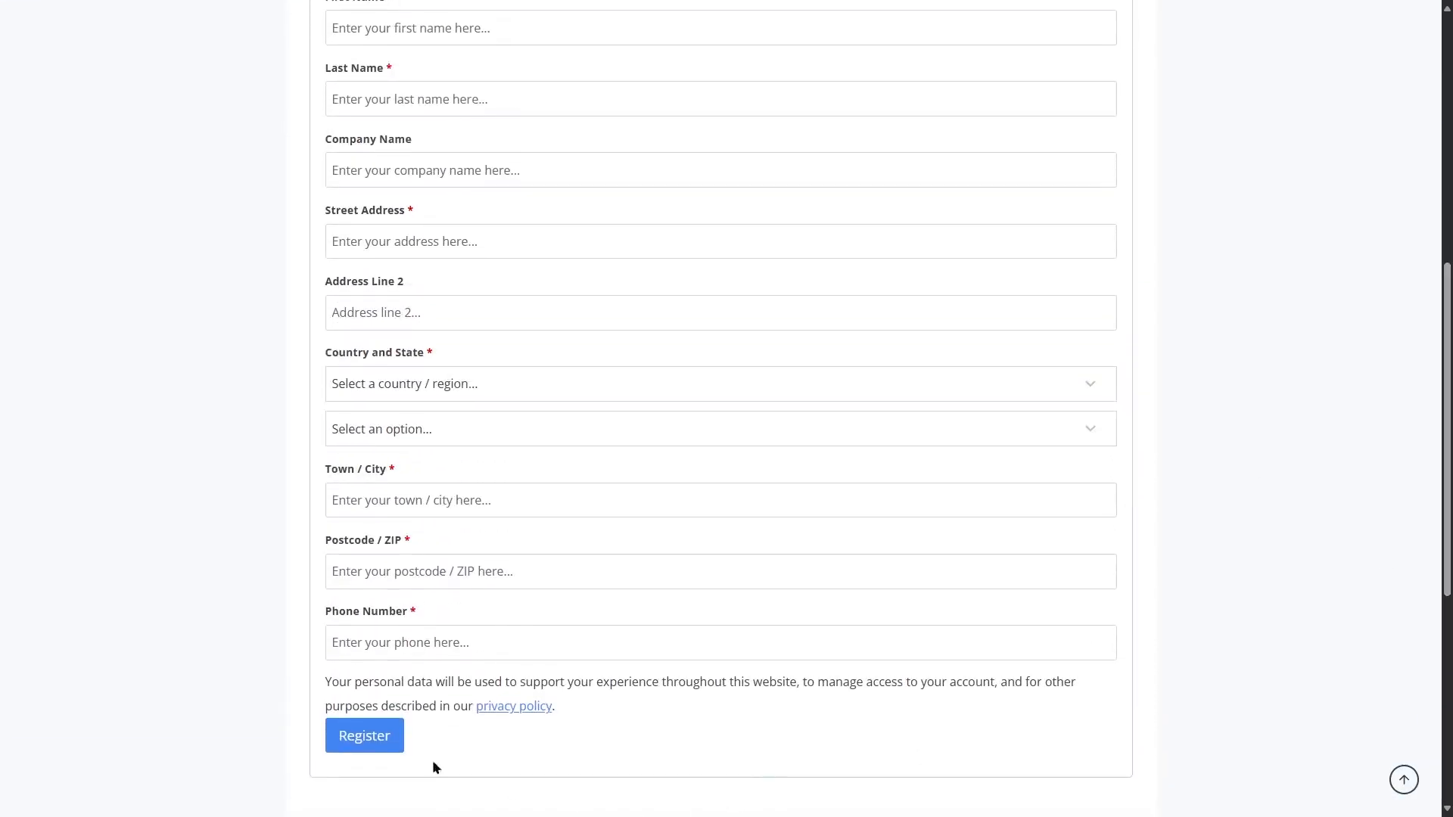
pyautogui.scroll(4, 1148, 341)
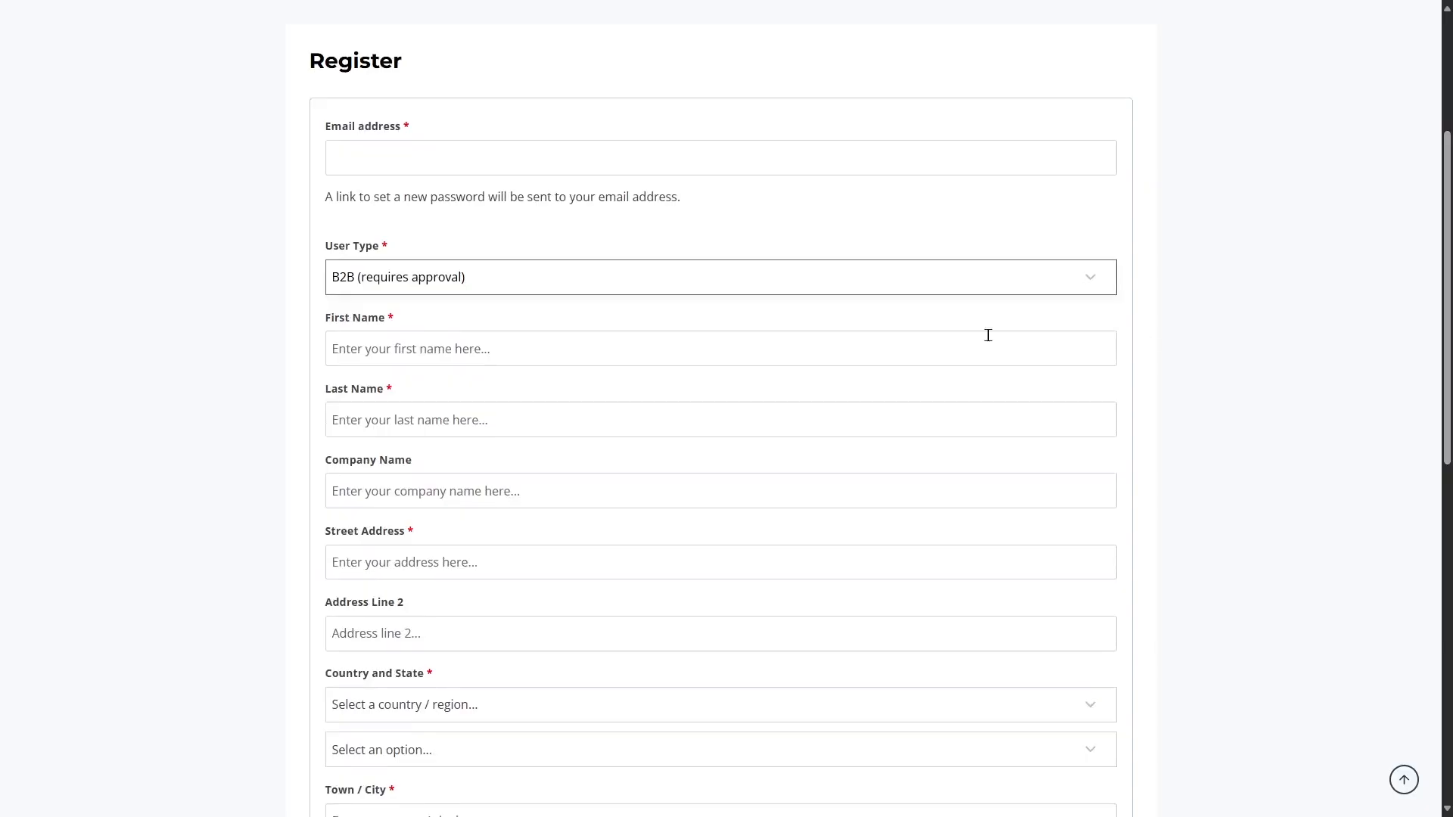
# Switch the User Type to Individual Customer and examine the registration form for that role
pyautogui.click(467, 284)
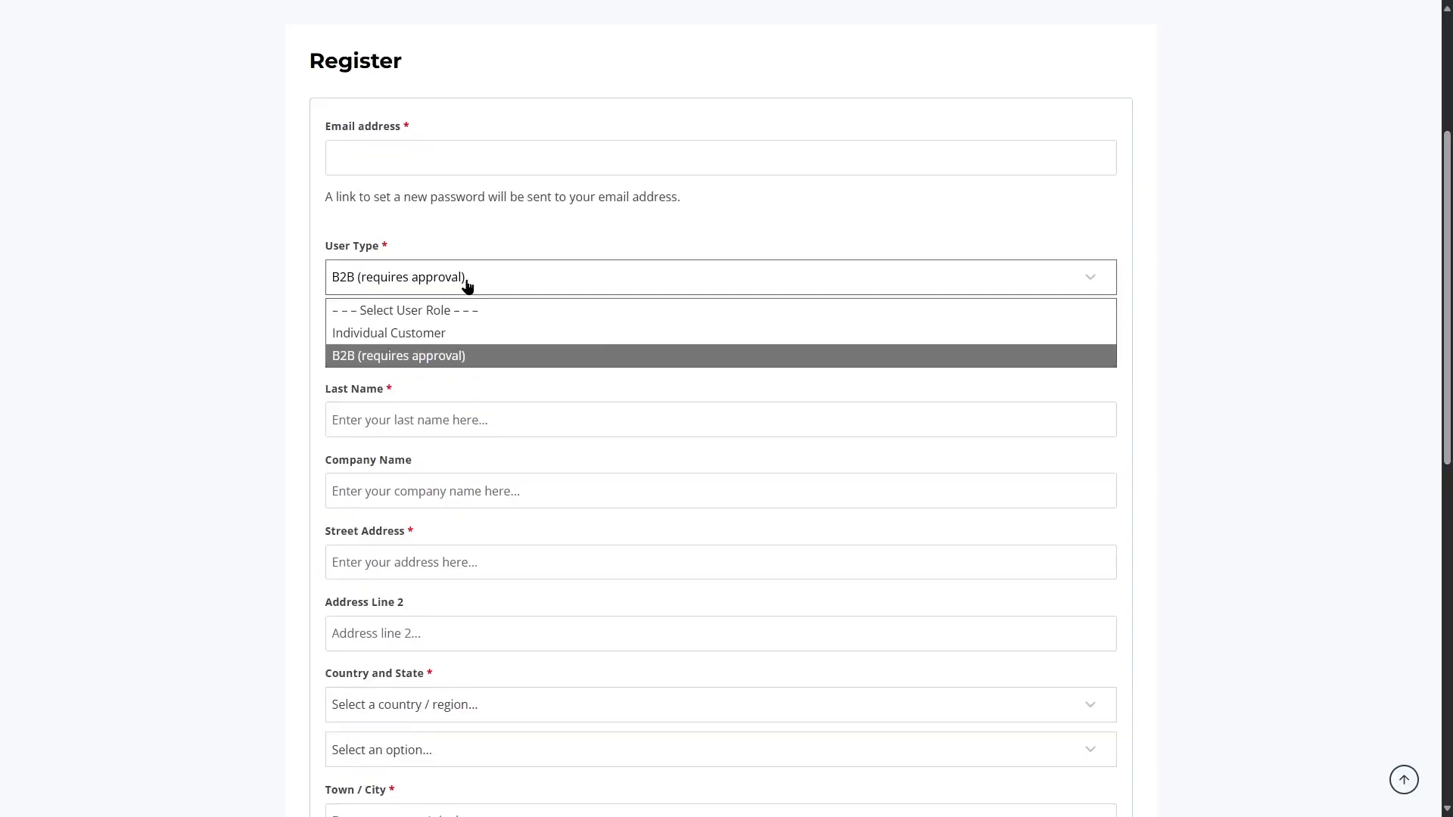
pyautogui.click(413, 331)
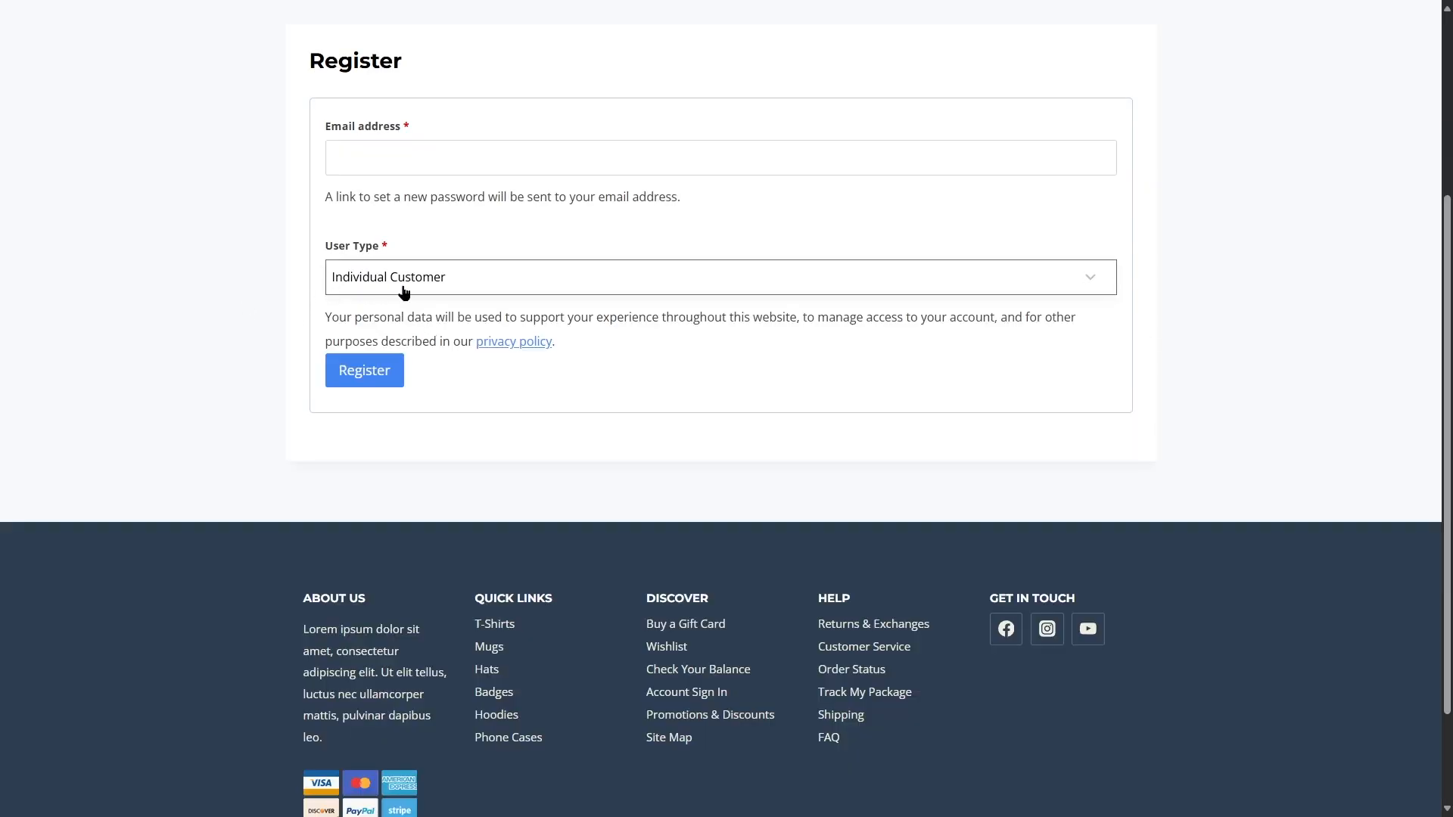
pyautogui.click(357, 151)
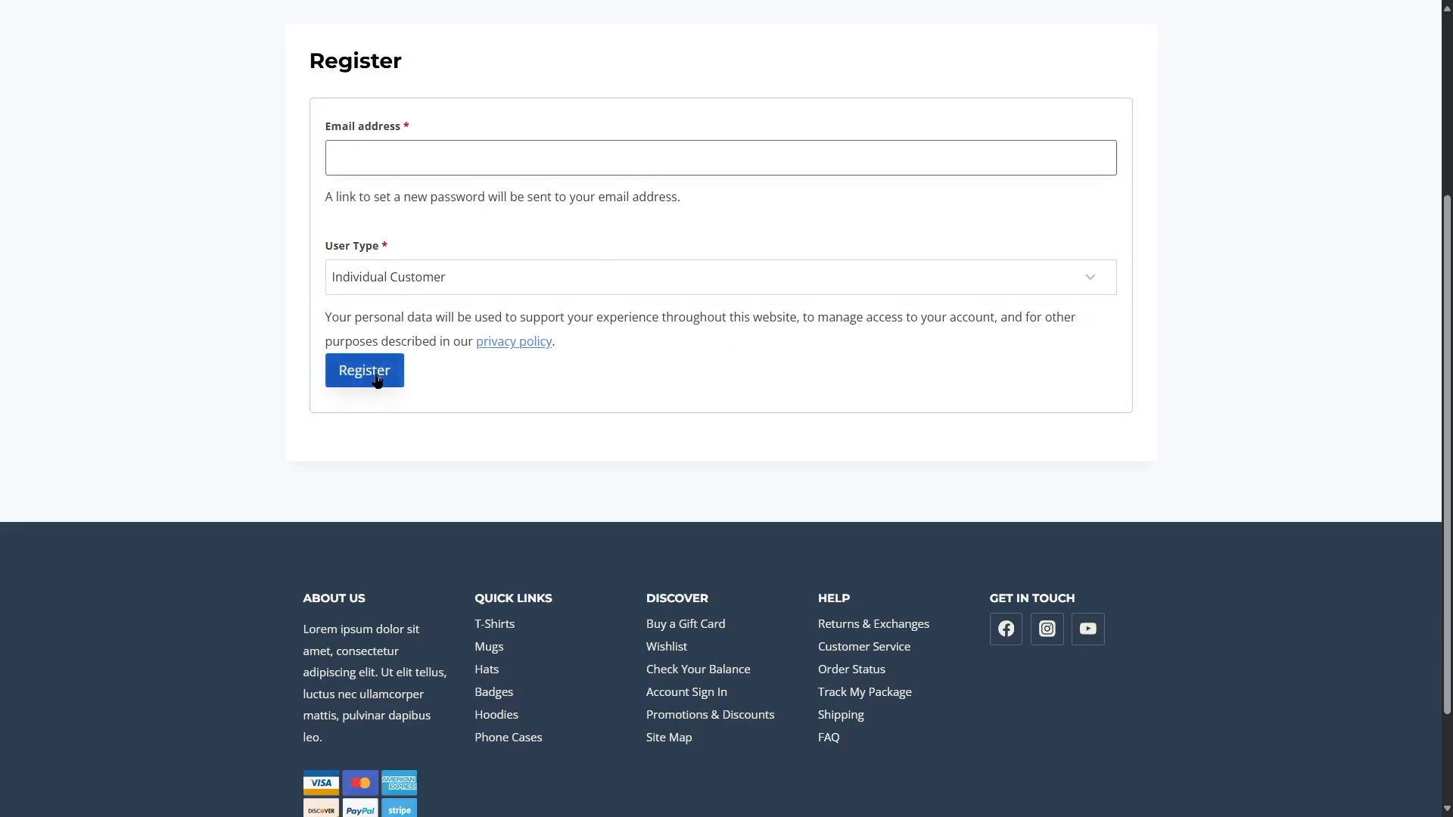
pyautogui.scroll(4, 924, 517)
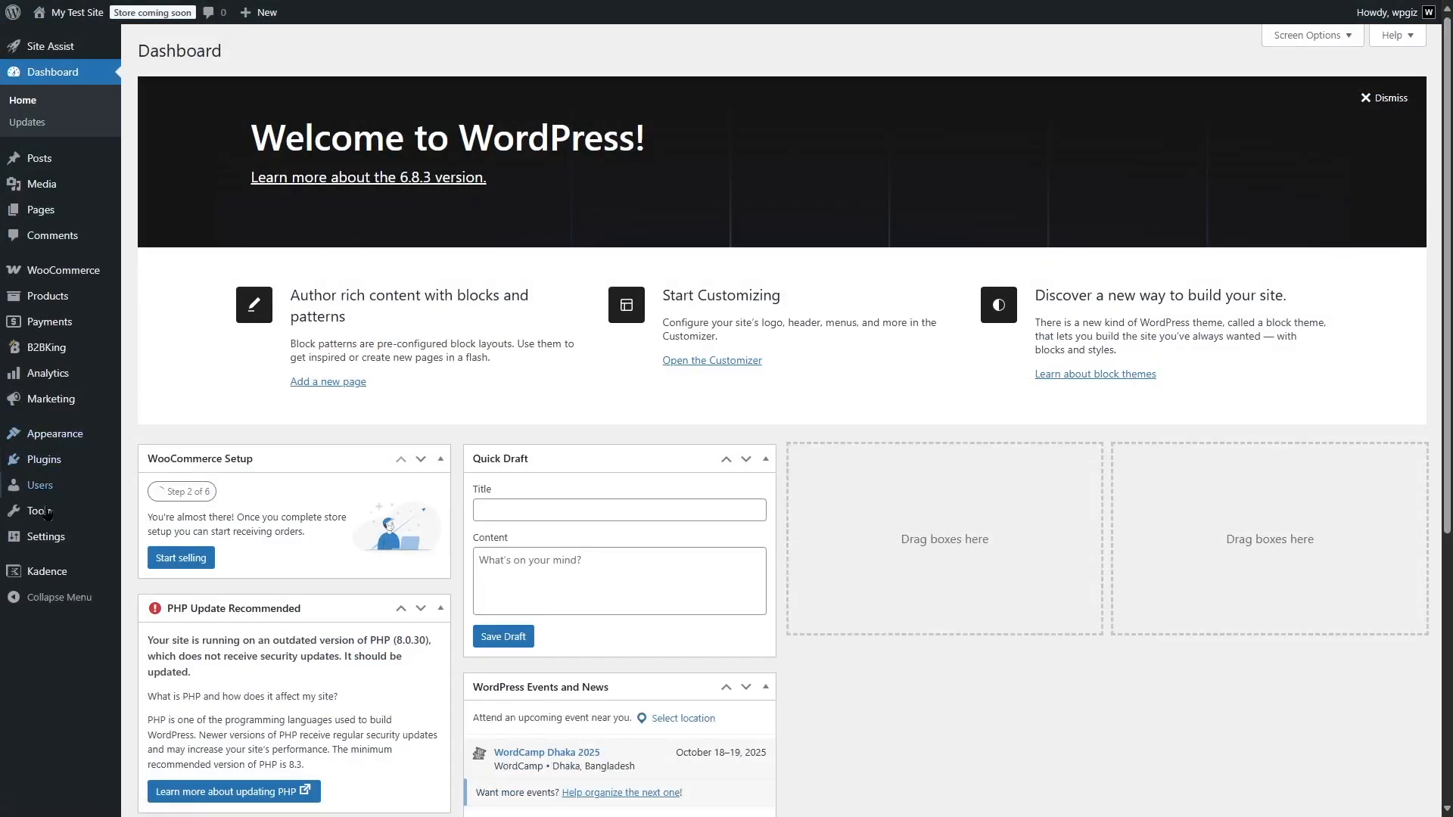
# Copy the B2B (requires approval) registration form shortcode from the B2BKing registration fields page
pyautogui.moveTo(52, 536)
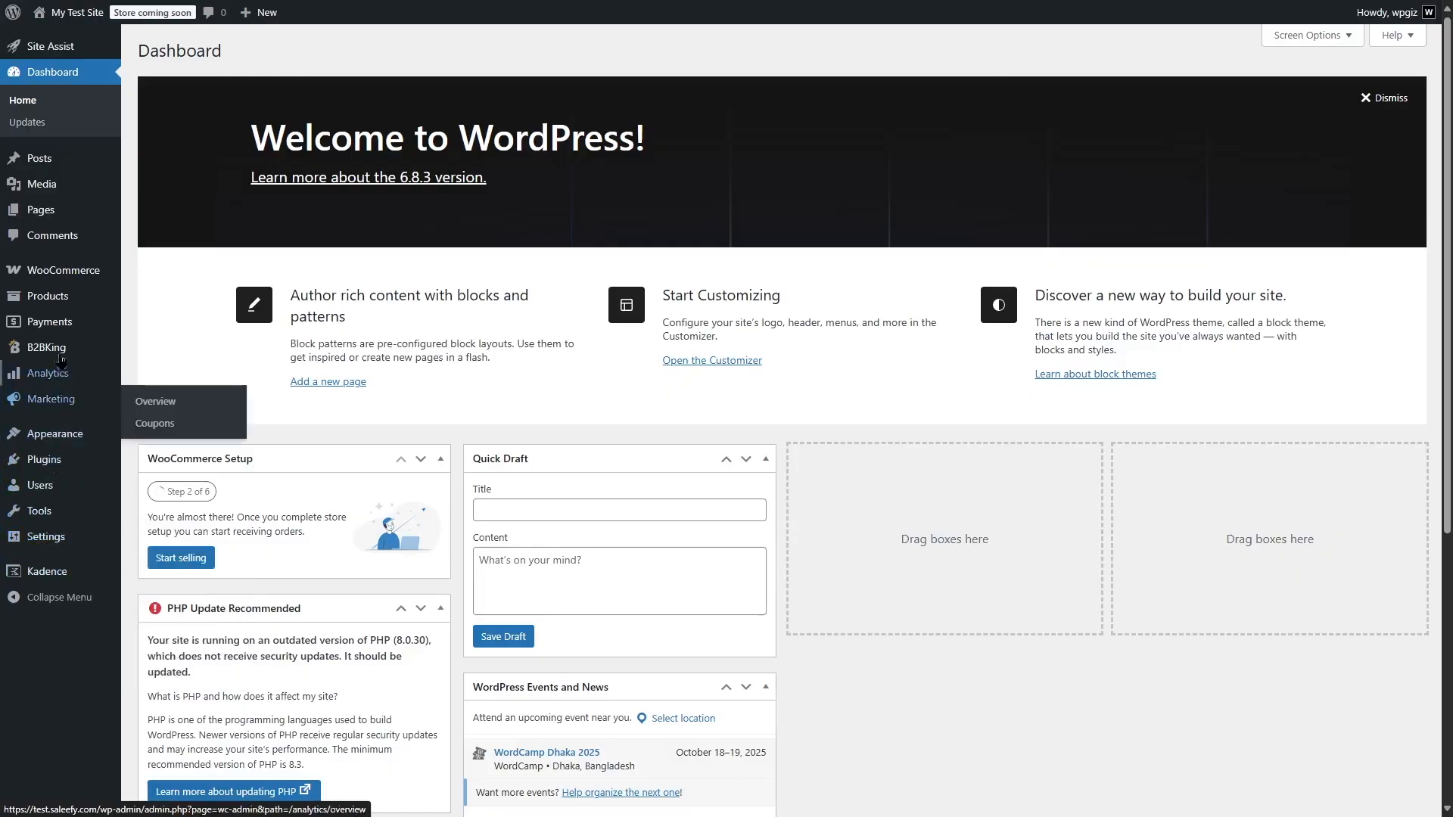
pyautogui.moveTo(59, 348)
pyautogui.click(206, 564)
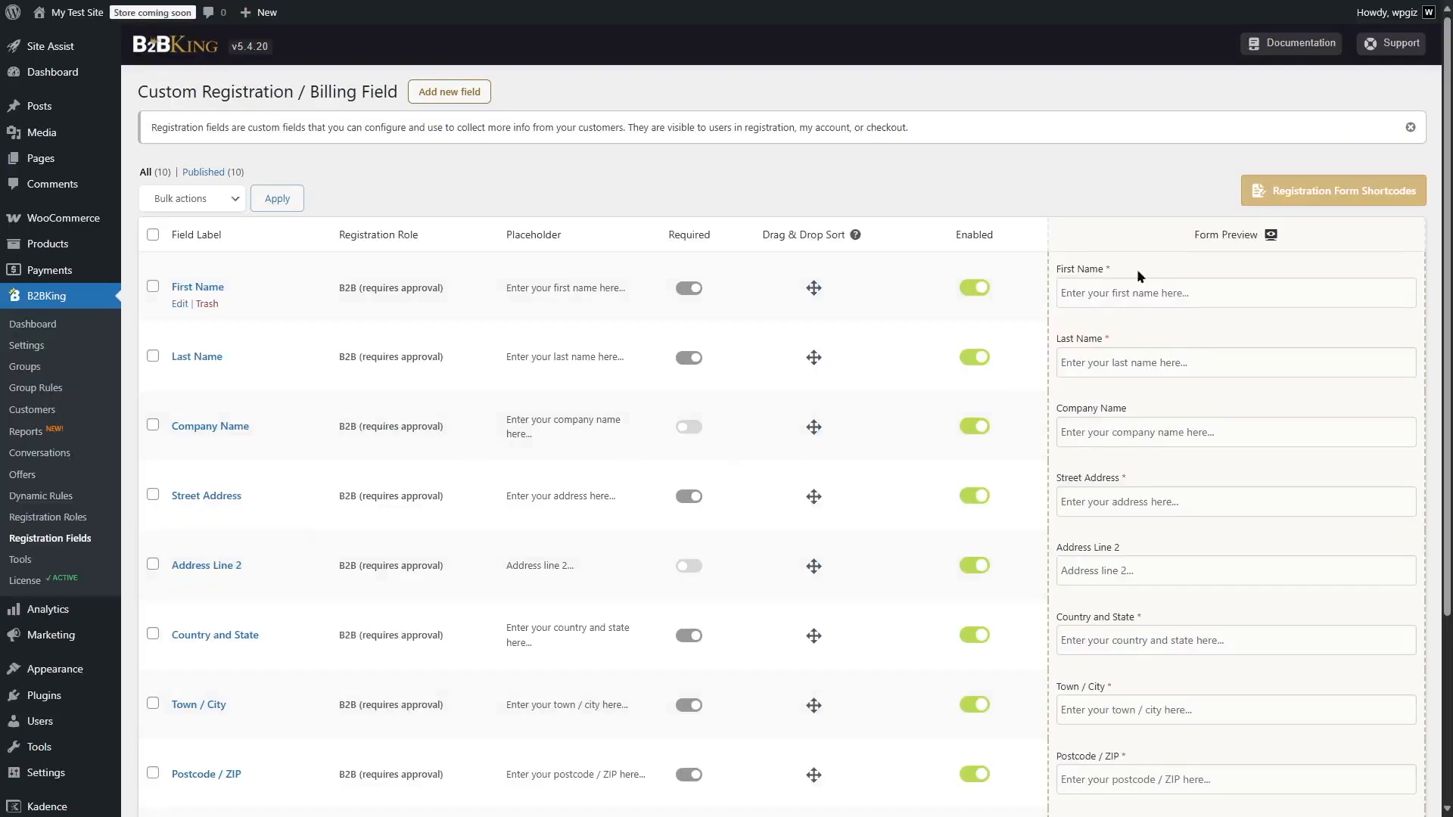
pyautogui.click(1290, 196)
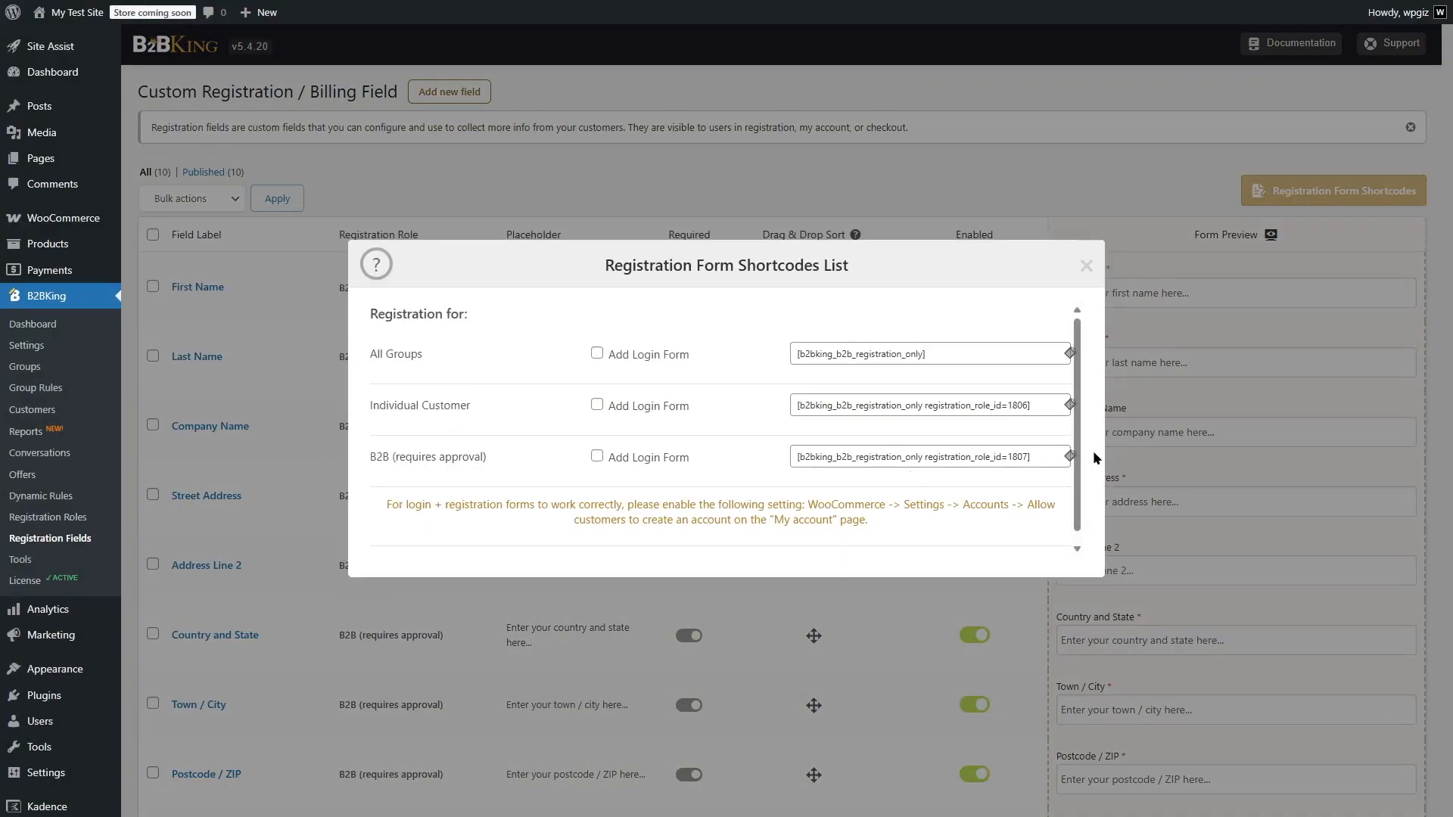
pyautogui.click(1069, 456)
# Replace the shortcode in the Create Account page with [b2bking_b2b_registration_only registration_role_id=1807] and save the page
pyautogui.moveTo(64, 162)
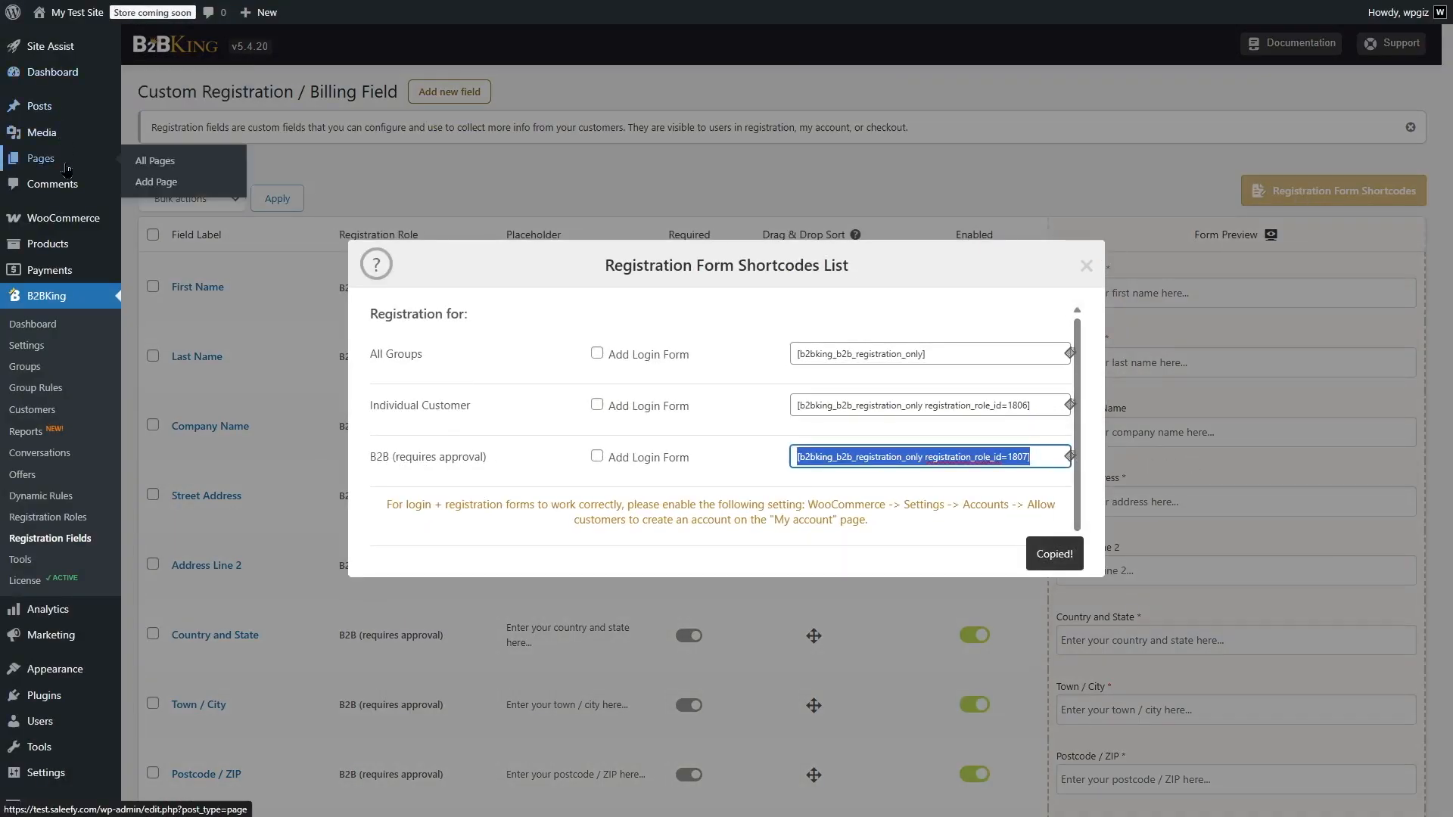
pyautogui.click(165, 160)
pyautogui.click(179, 377)
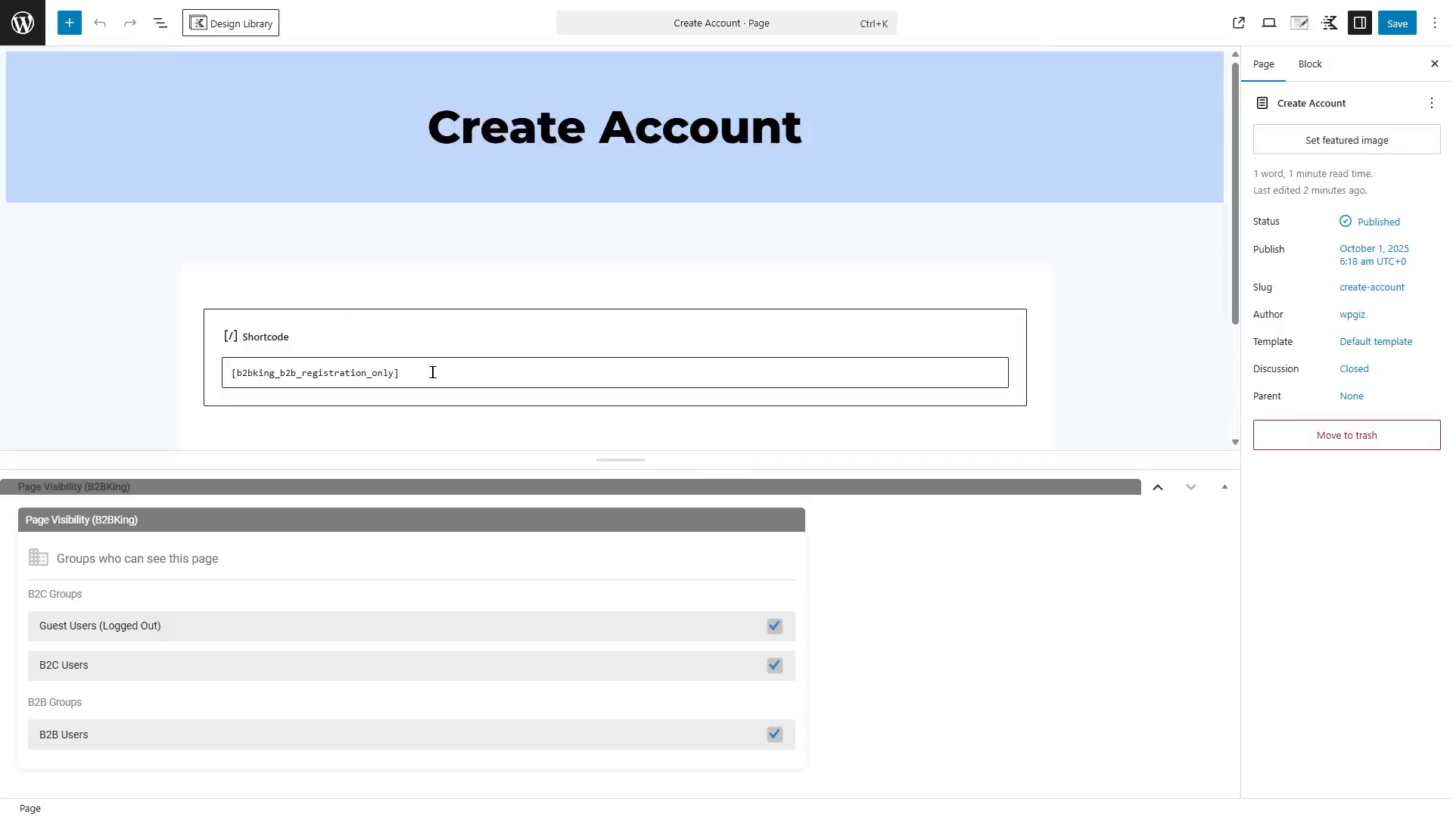
pyautogui.moveTo(432, 373); pyautogui.dragTo(188, 376)
pyautogui.hotkey('ctrl', 'v')
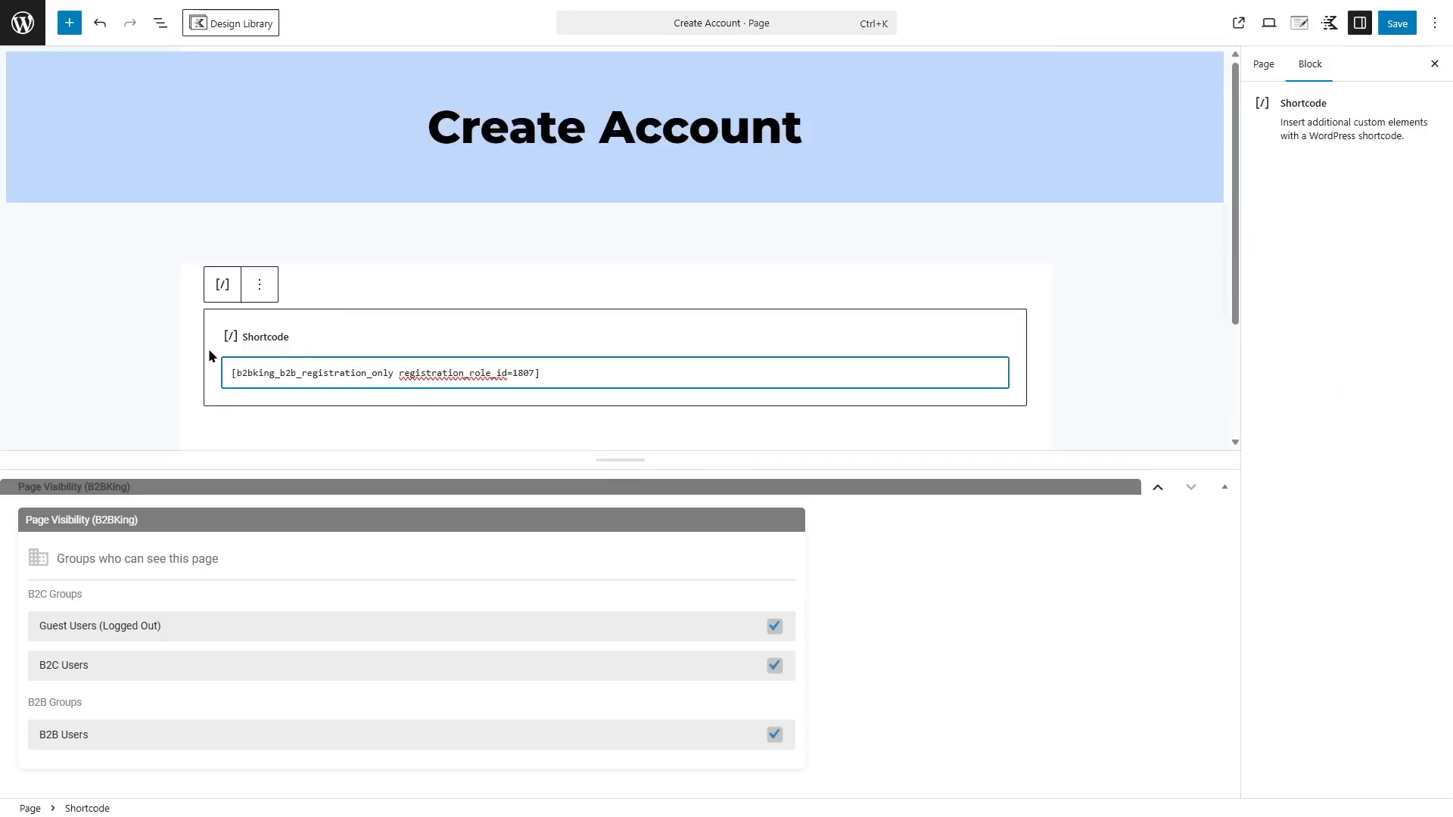
pyautogui.click(1396, 23)
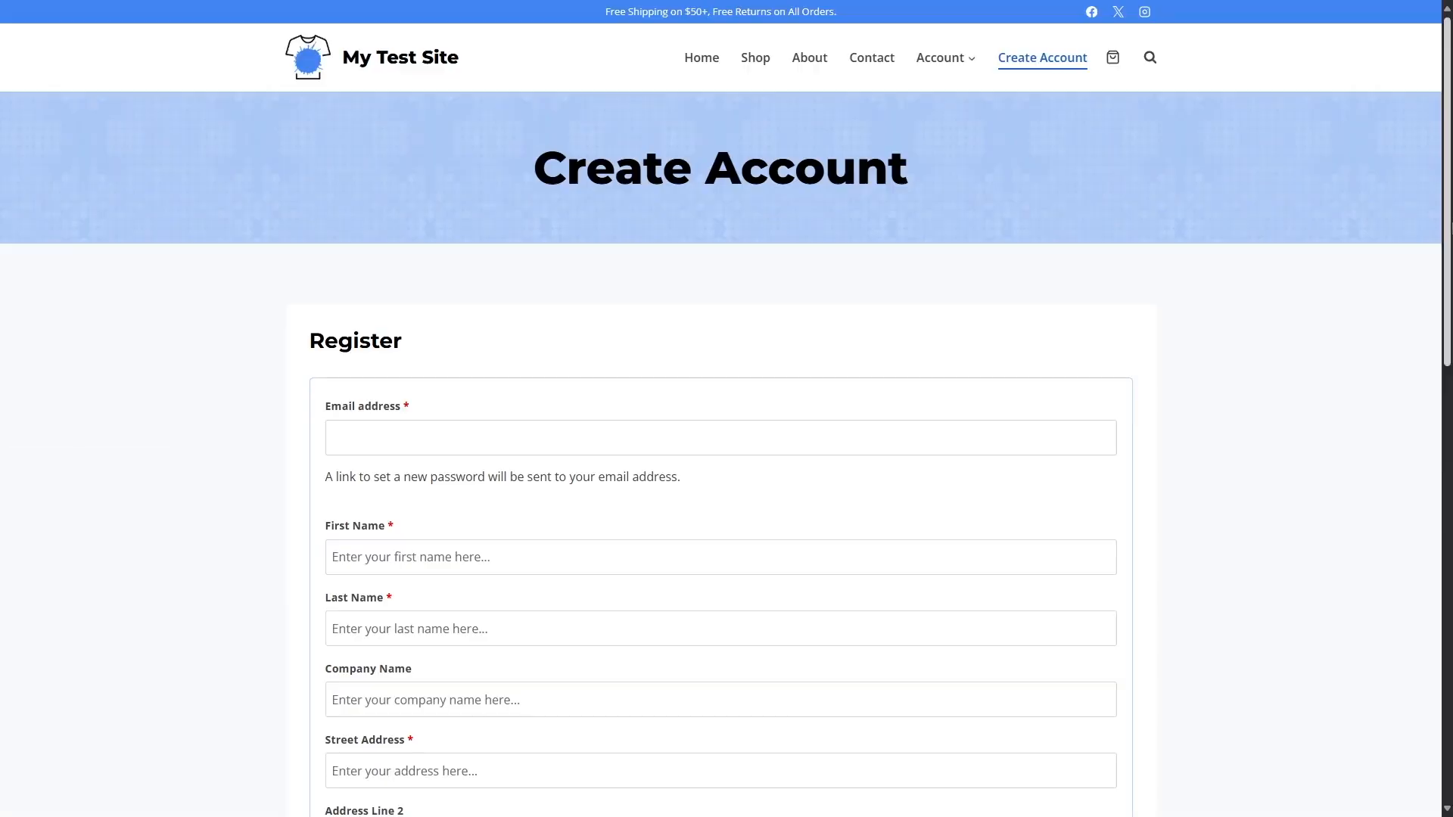
# Examine the B2B-only registration form on the live Create Account page
pyautogui.scroll(-8, 727, 409)
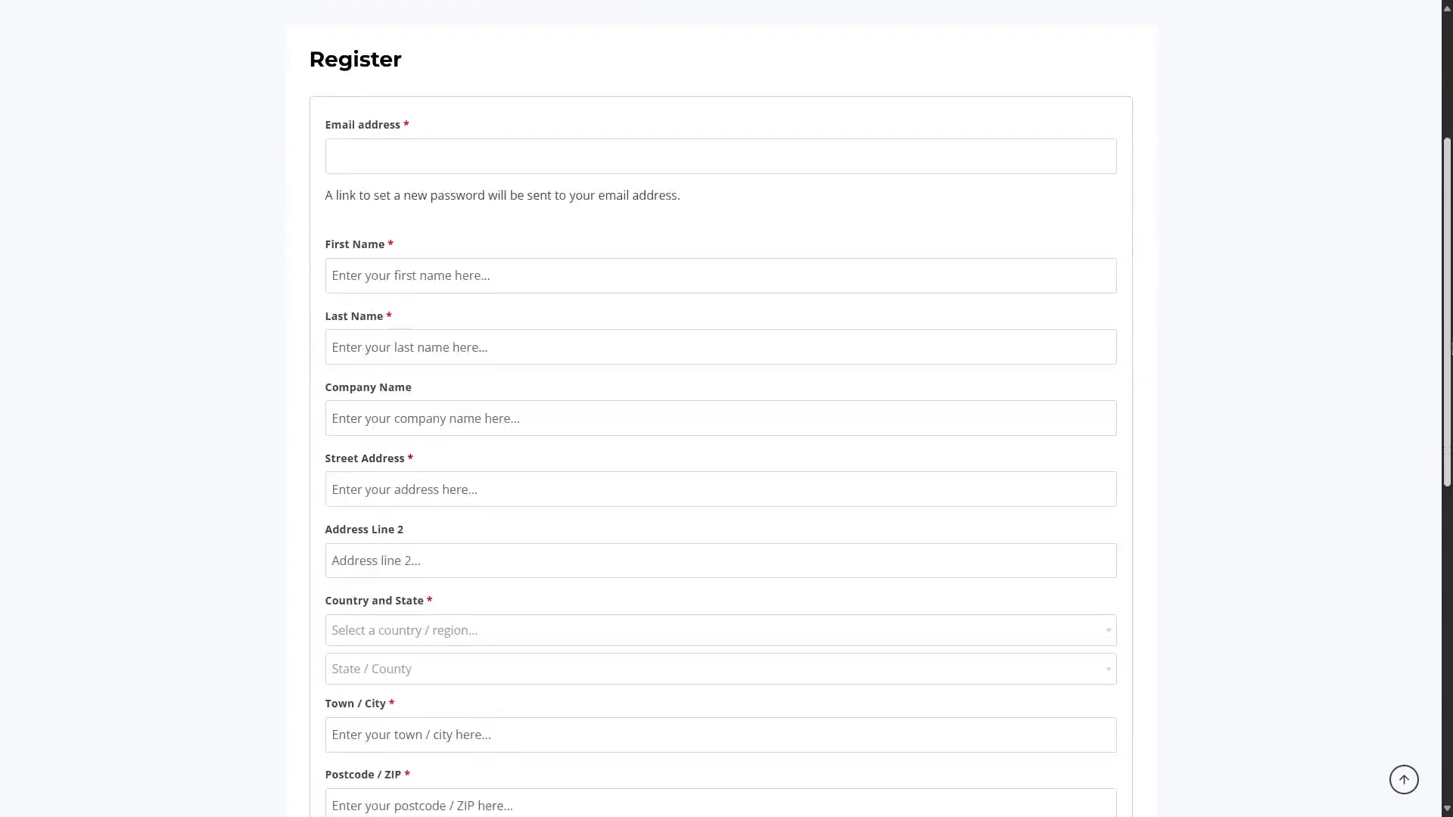
pyautogui.scroll(8, 419, 524)
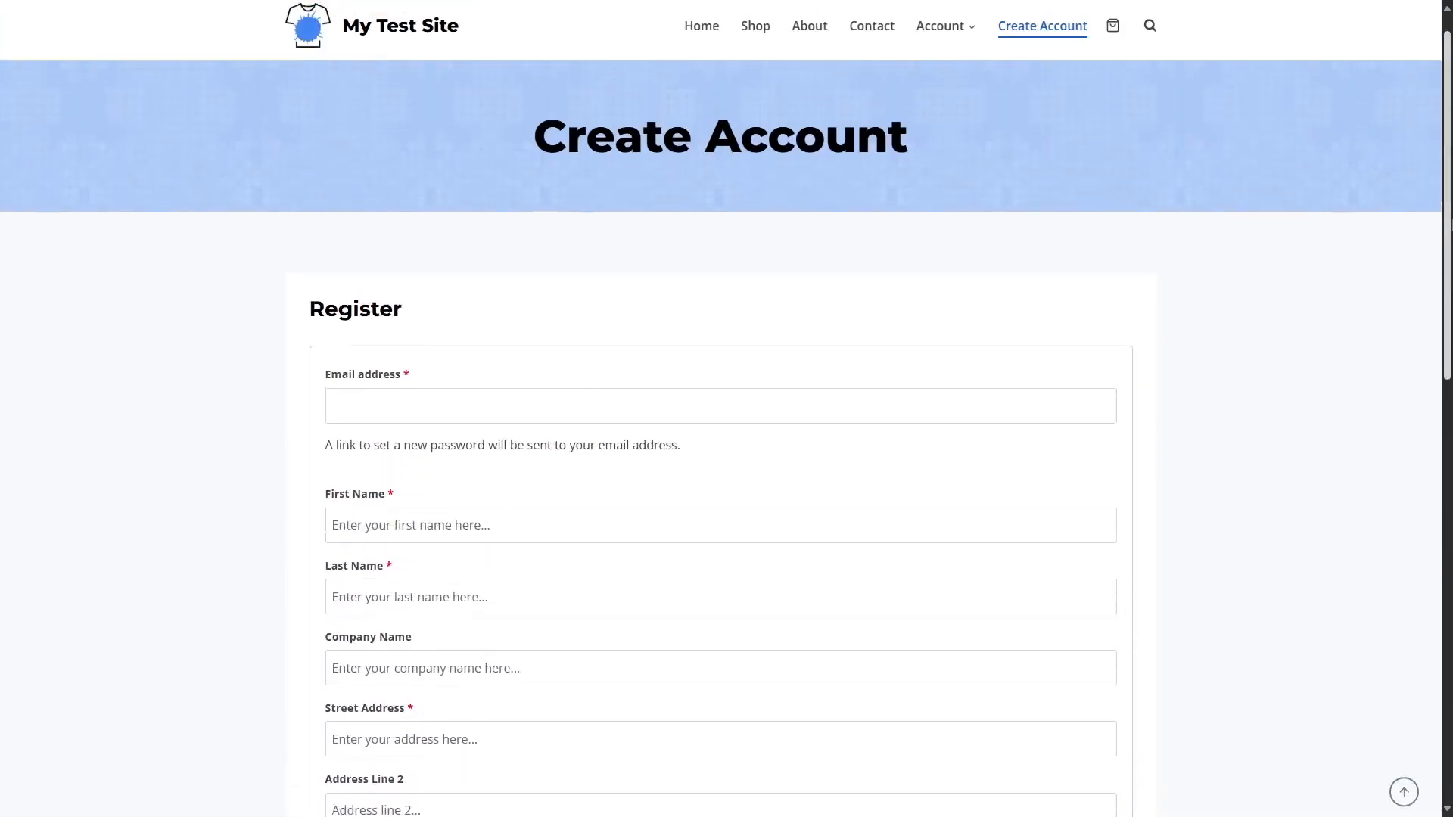
pyautogui.scroll(-9, 781, 445)
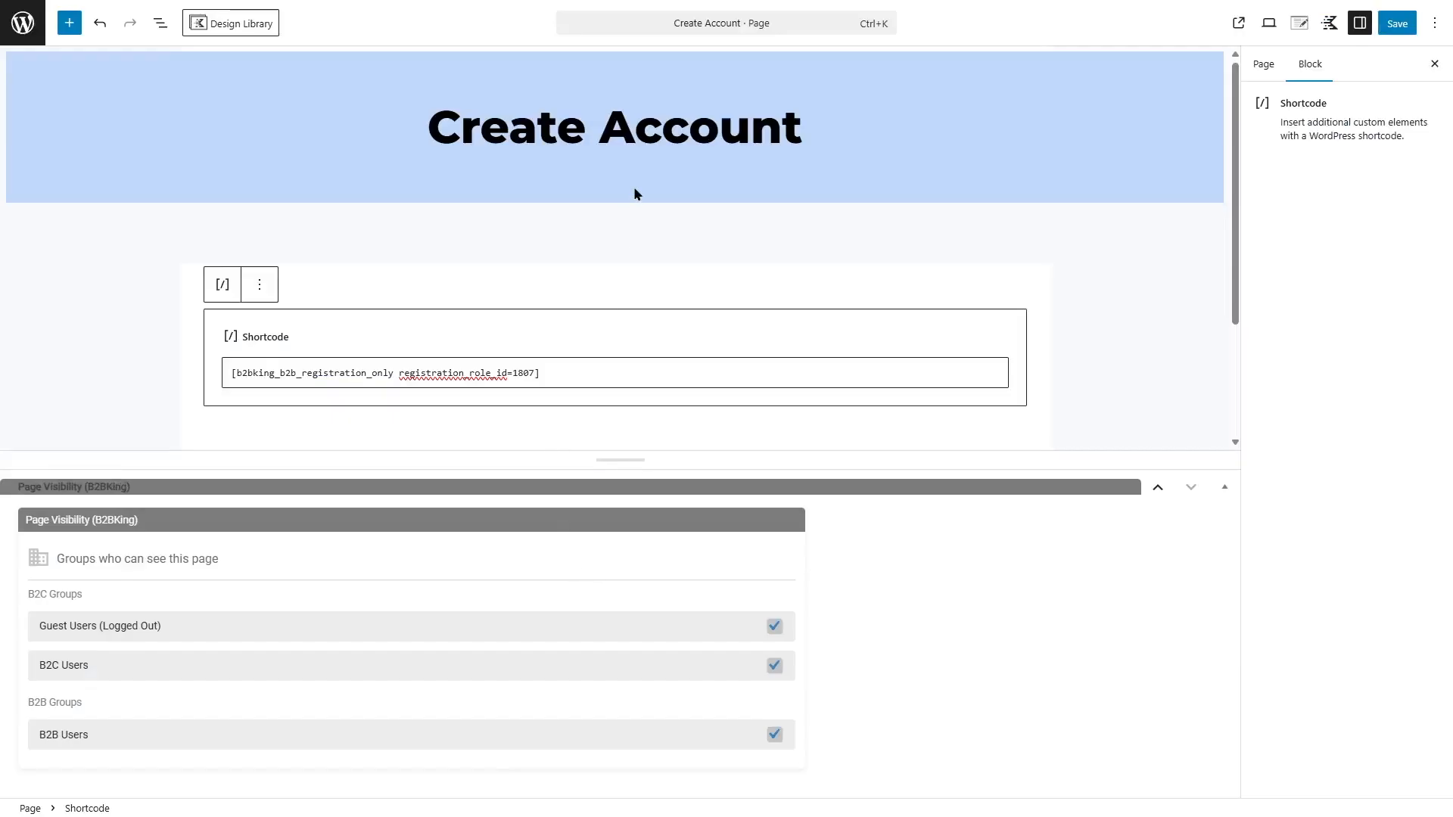
# Change the page title to Create B2B Account and save the page
pyautogui.click(599, 125)
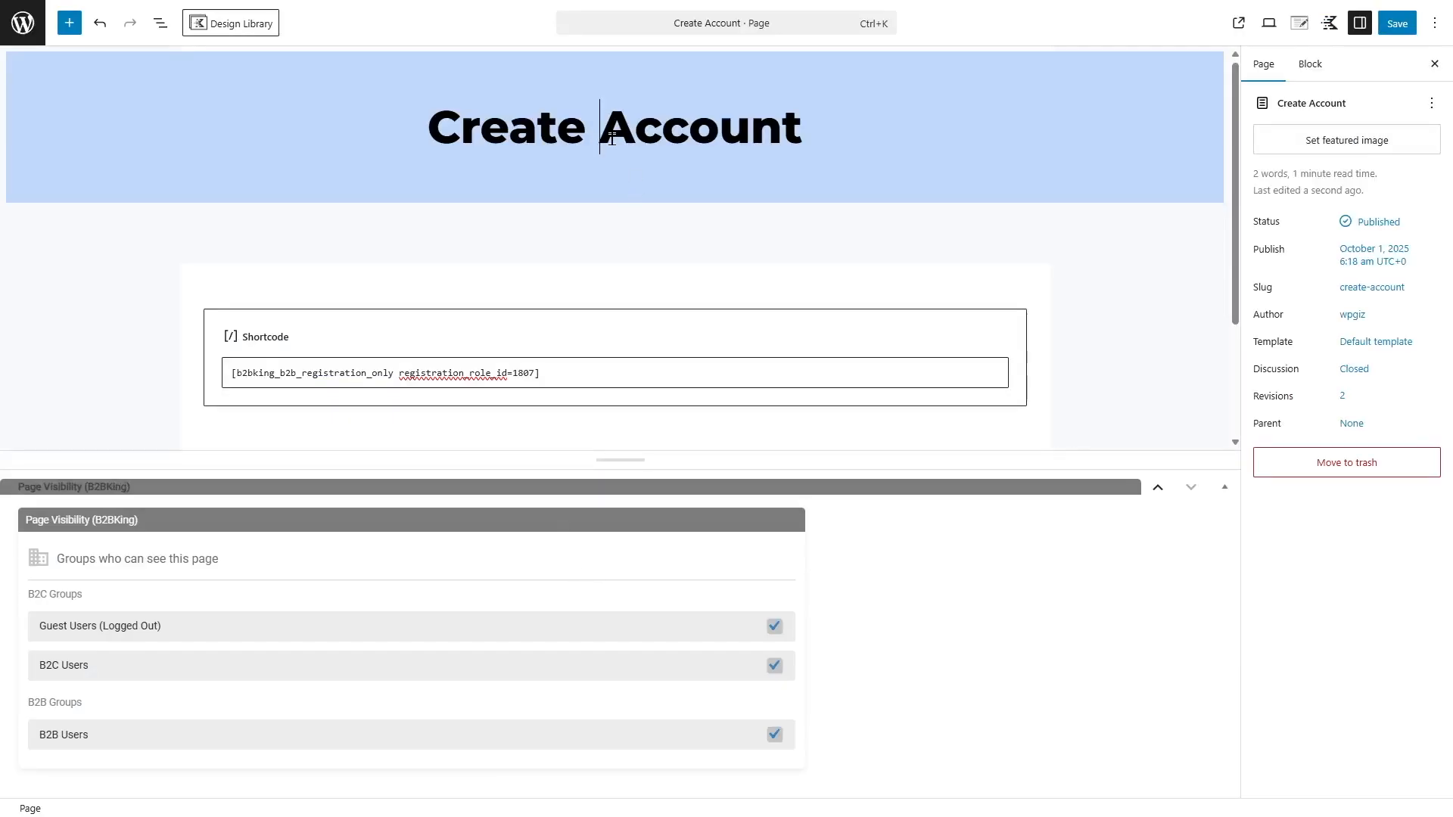
pyautogui.write('B2B')
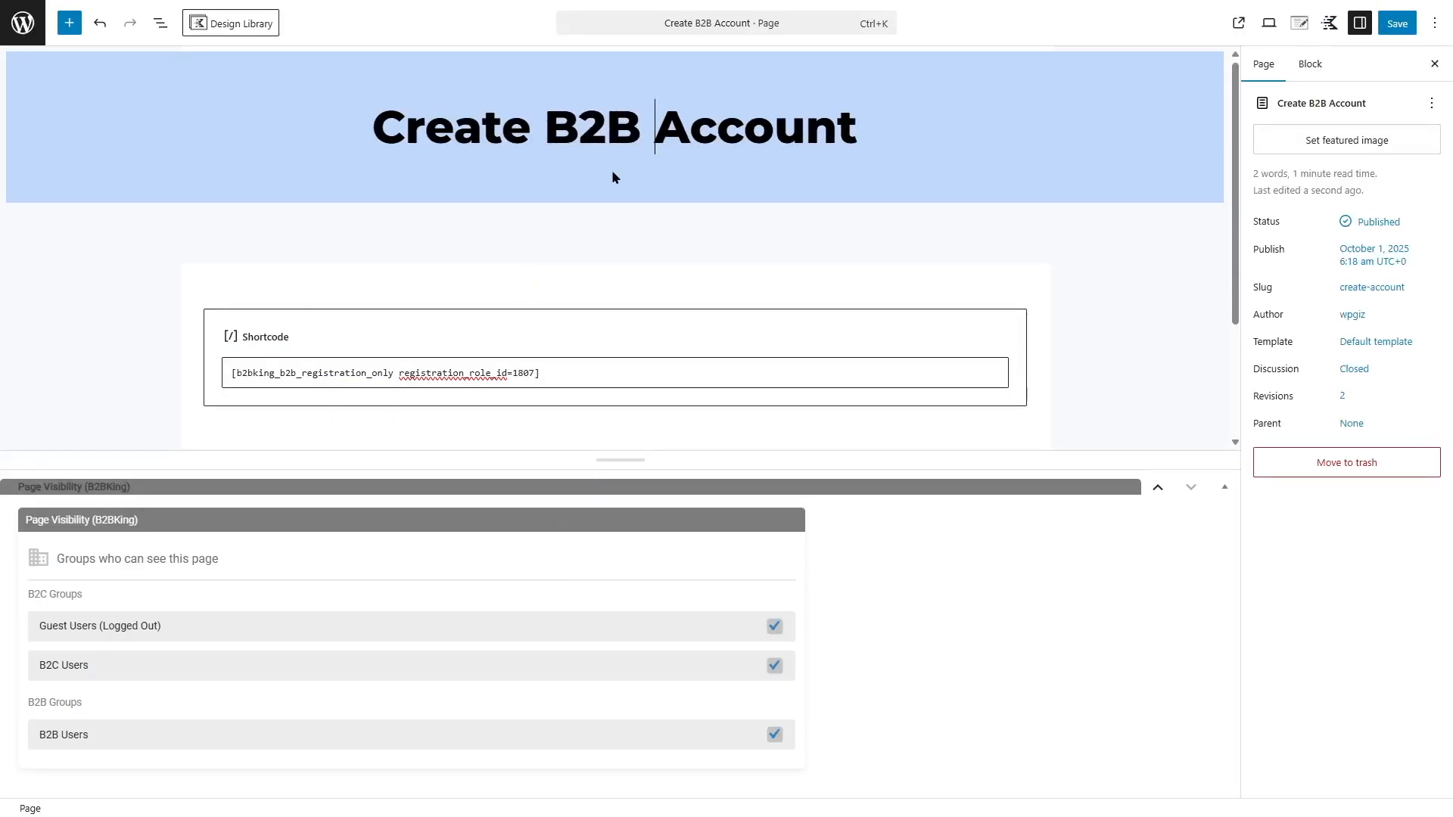
pyautogui.click(1404, 26)
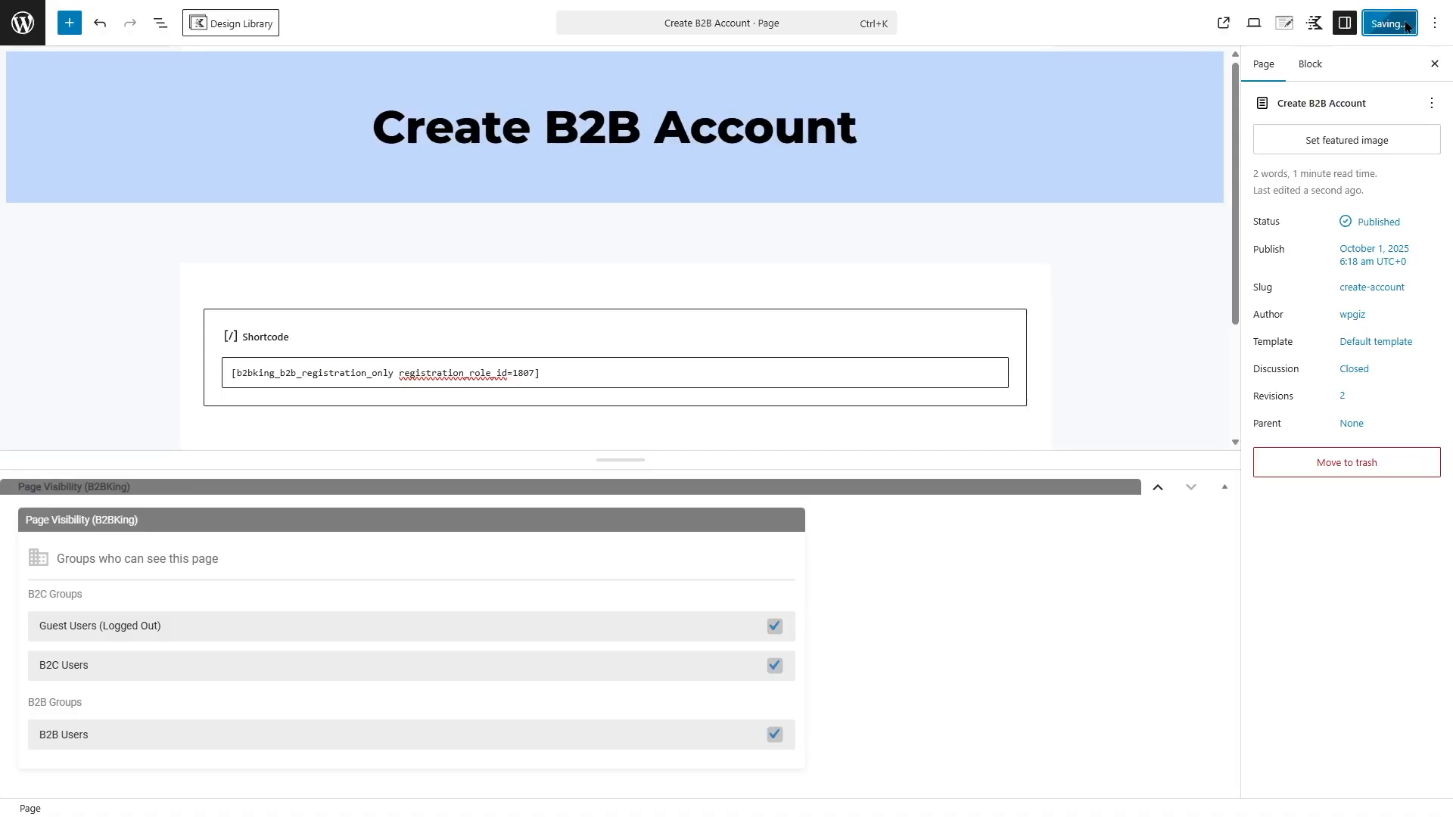
# Create a new B2BKing registration field titled Full Name
pyautogui.click(23, 23)
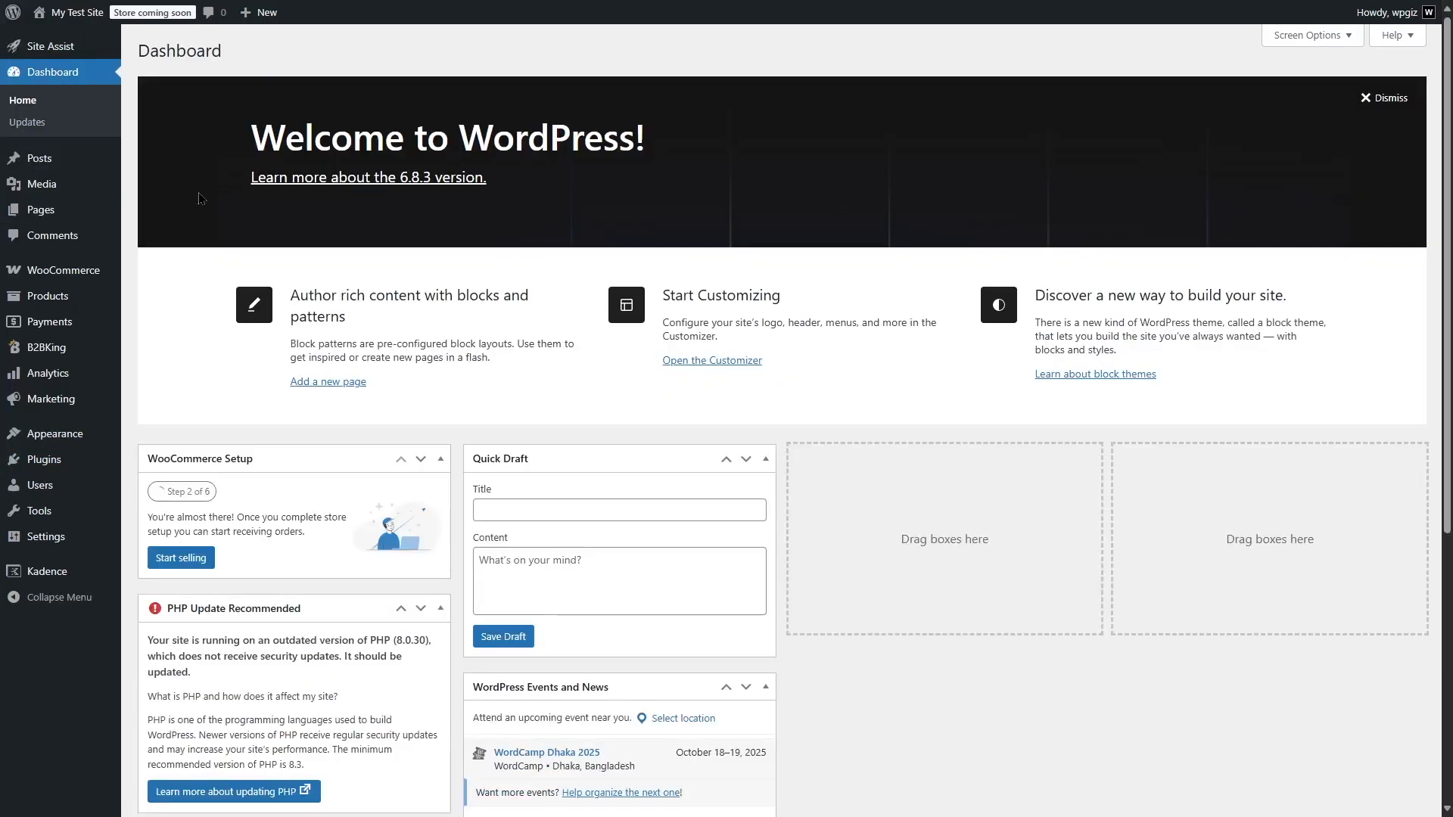
pyautogui.moveTo(83, 347)
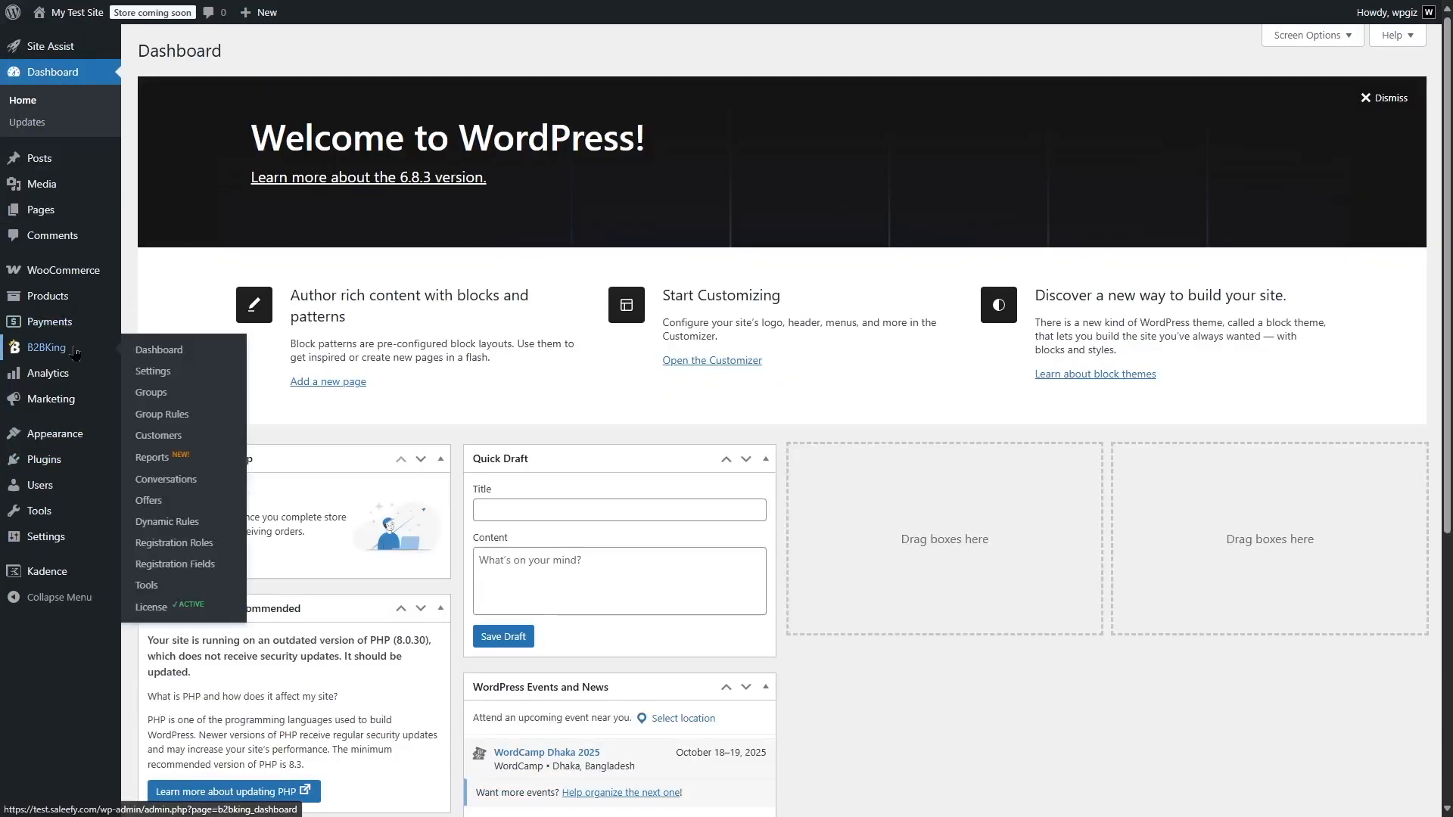
pyautogui.click(189, 567)
pyautogui.click(1260, 191)
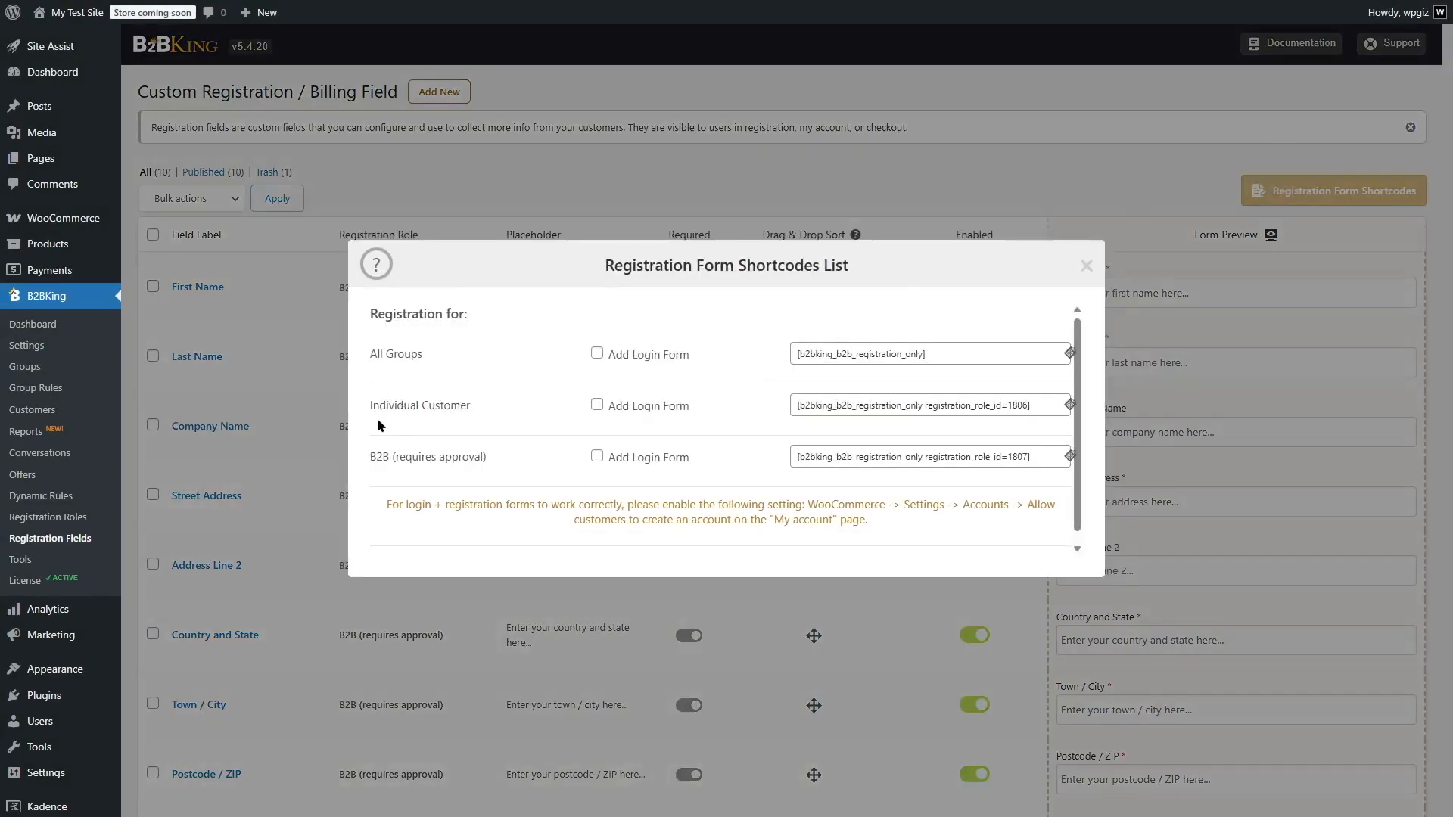
pyautogui.click(1098, 264)
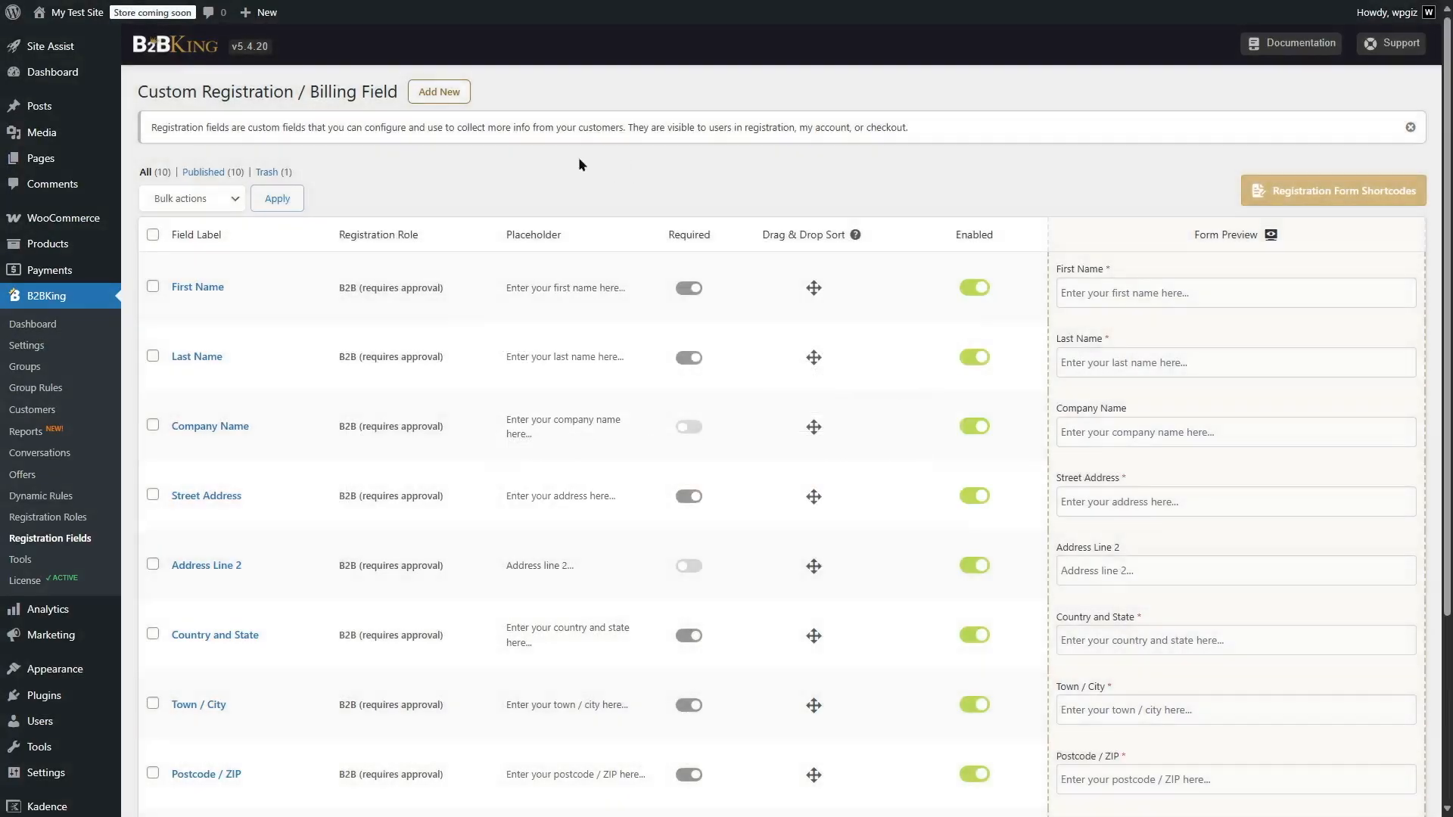
pyautogui.click(439, 92)
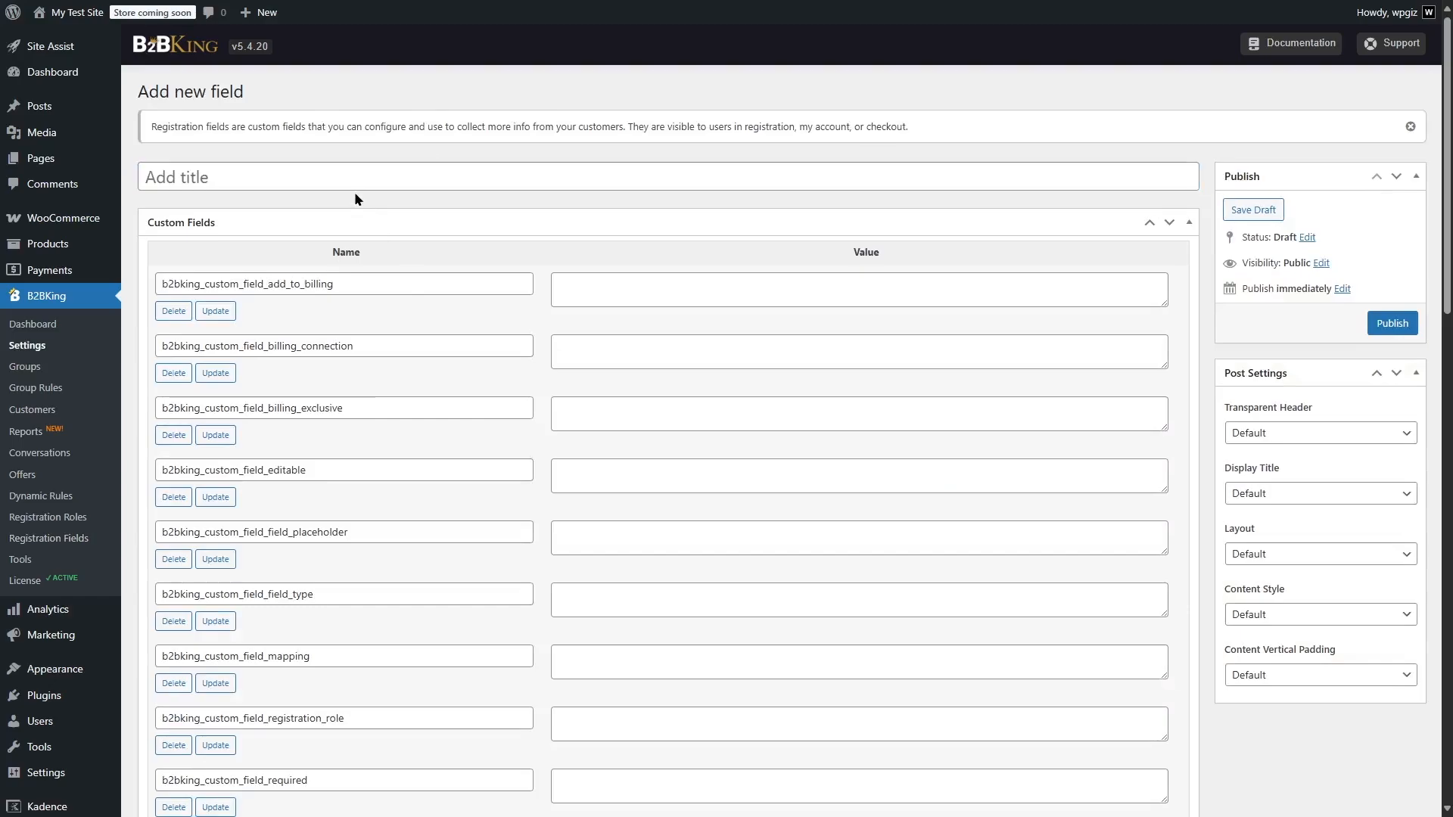
pyautogui.write('Fu')
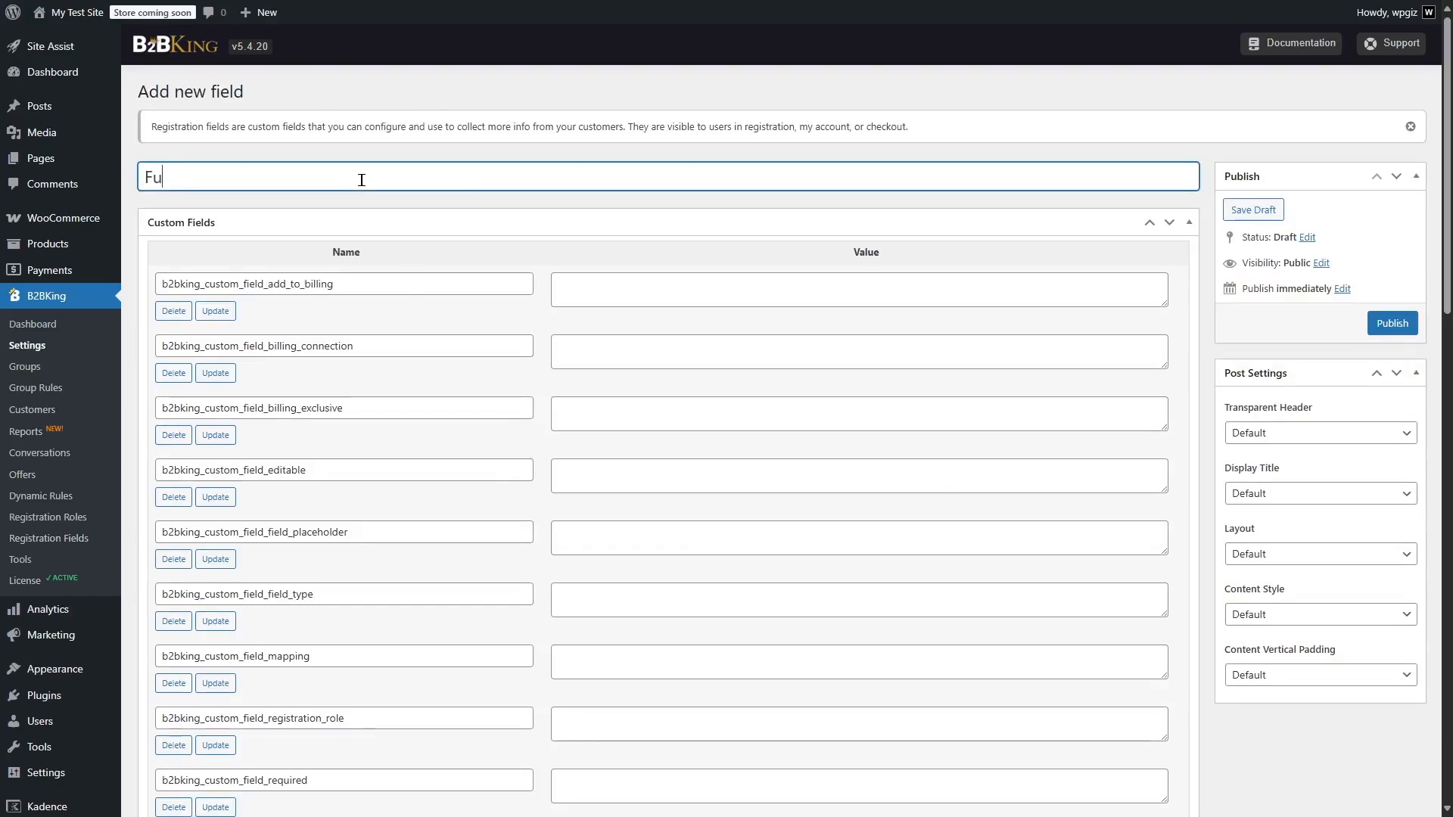
pyautogui.write('ll Name')
# Enable the Full Name field, make it required, and assign it to the Individual Customer registration role with field type Text
pyautogui.scroll(-1, 1446, 189)
pyautogui.moveTo(1451, 187); pyautogui.dragTo(1452, 498)
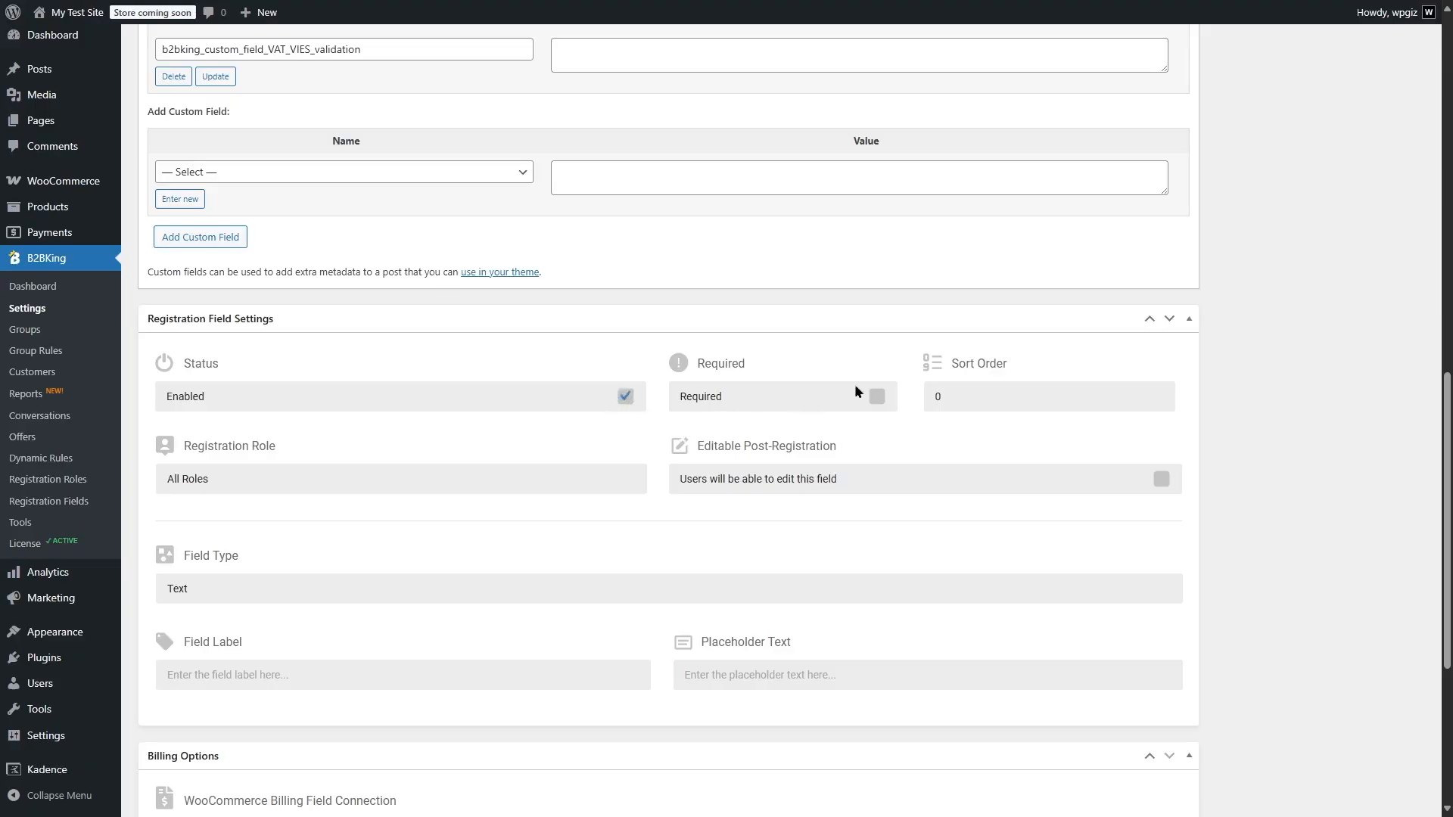
pyautogui.click(201, 482)
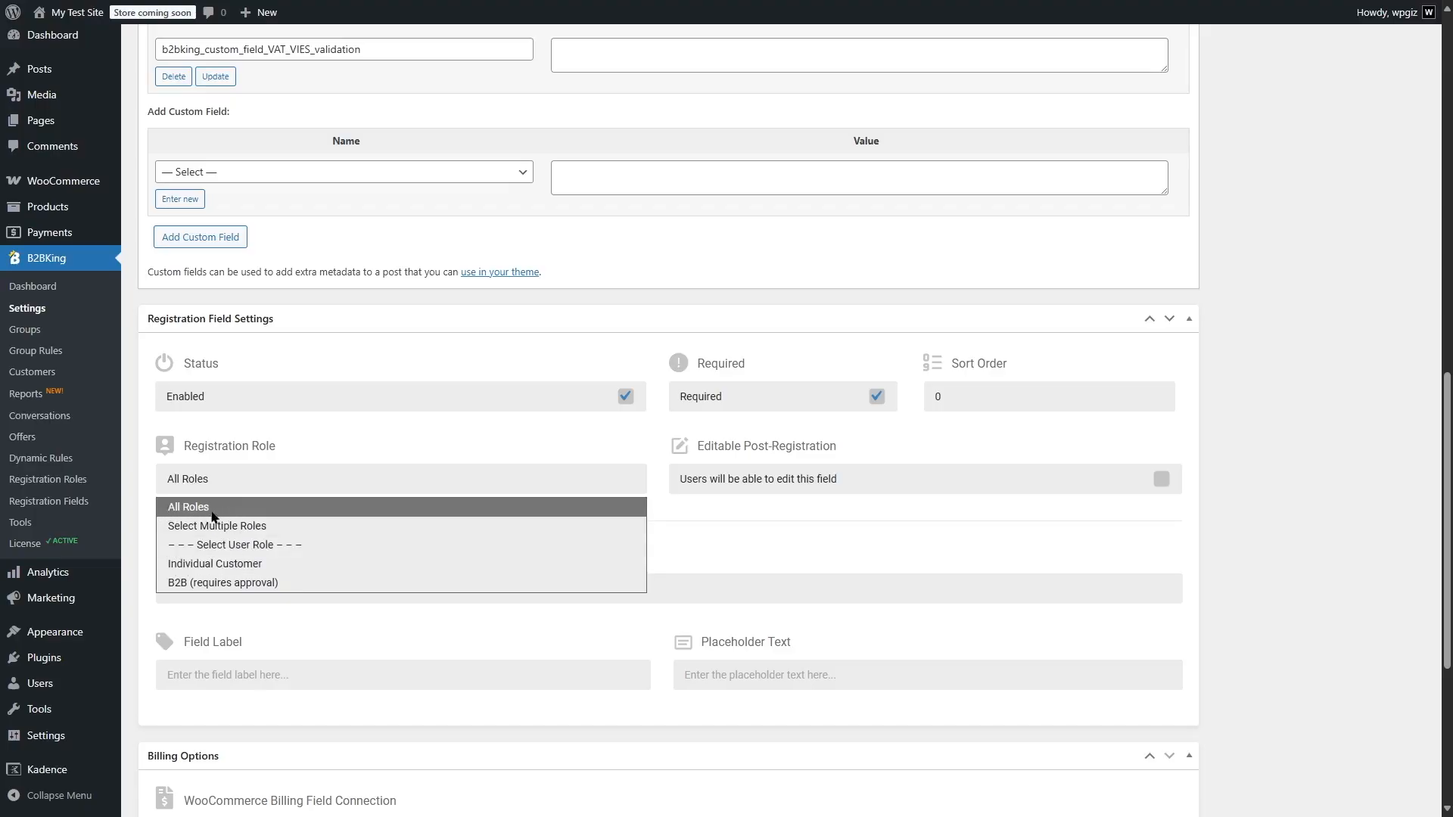
pyautogui.click(215, 568)
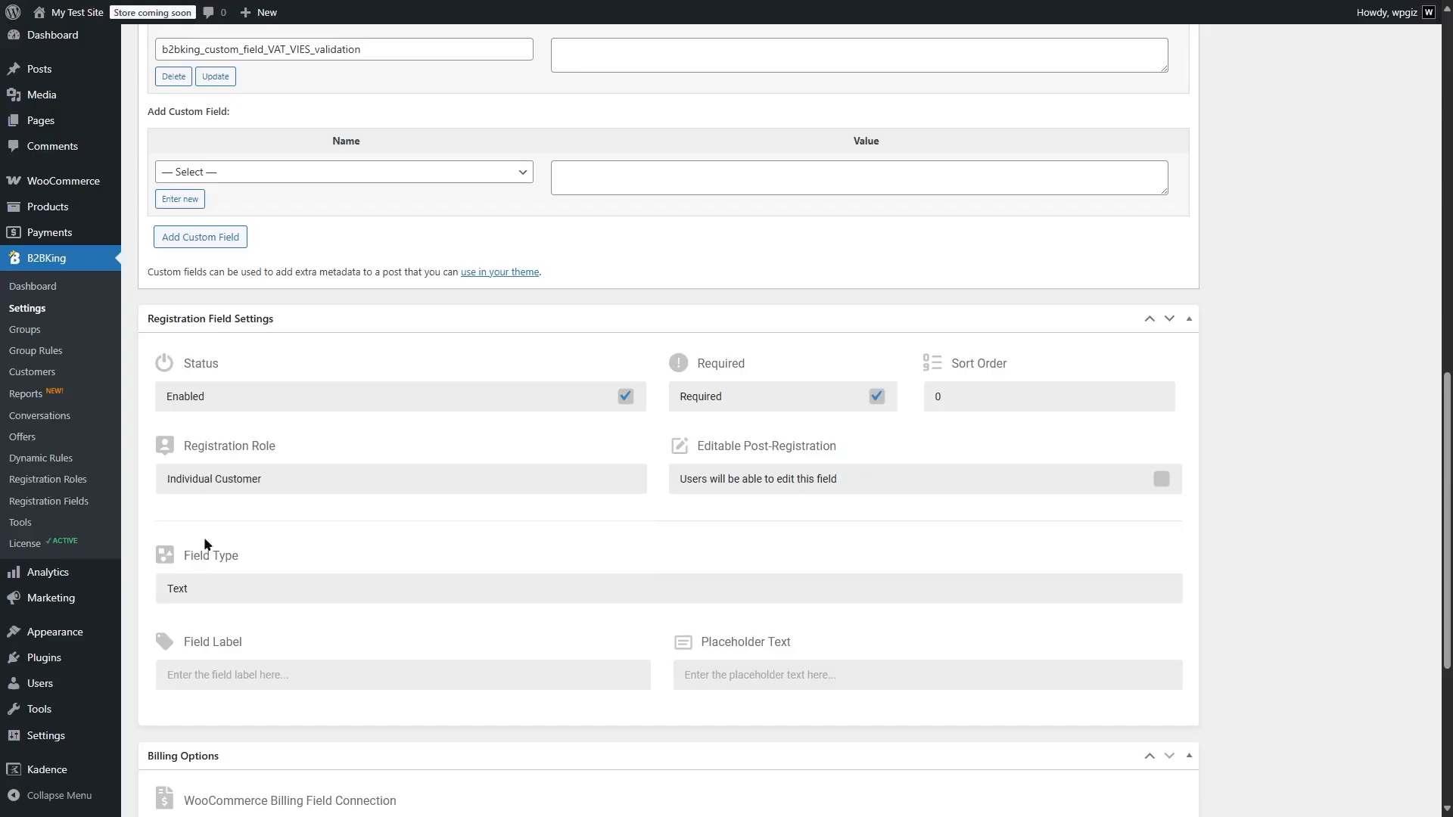
pyautogui.click(292, 590)
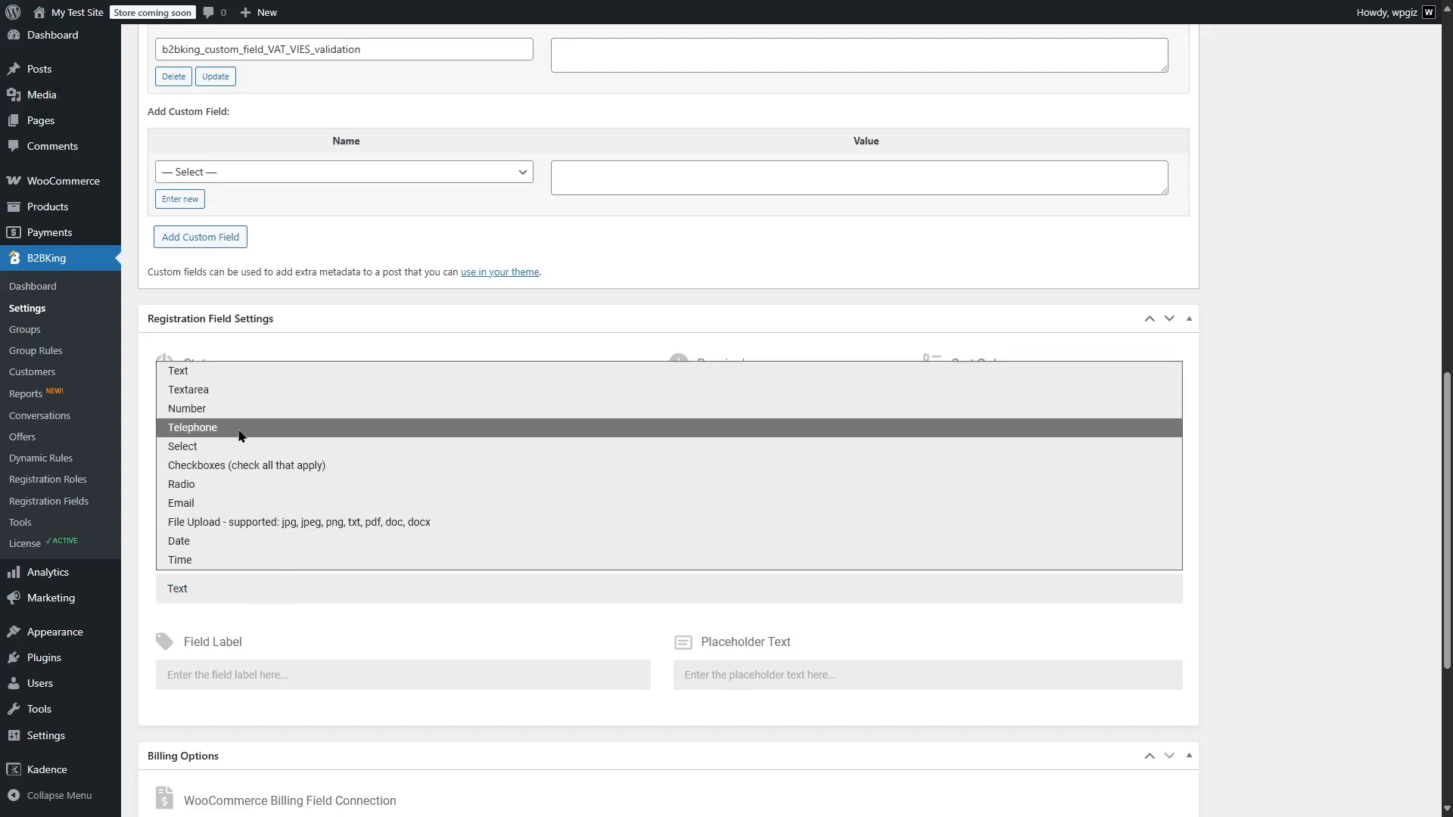
# Set both the field label and placeholder text to Full Name and publish the field
pyautogui.click(320, 691)
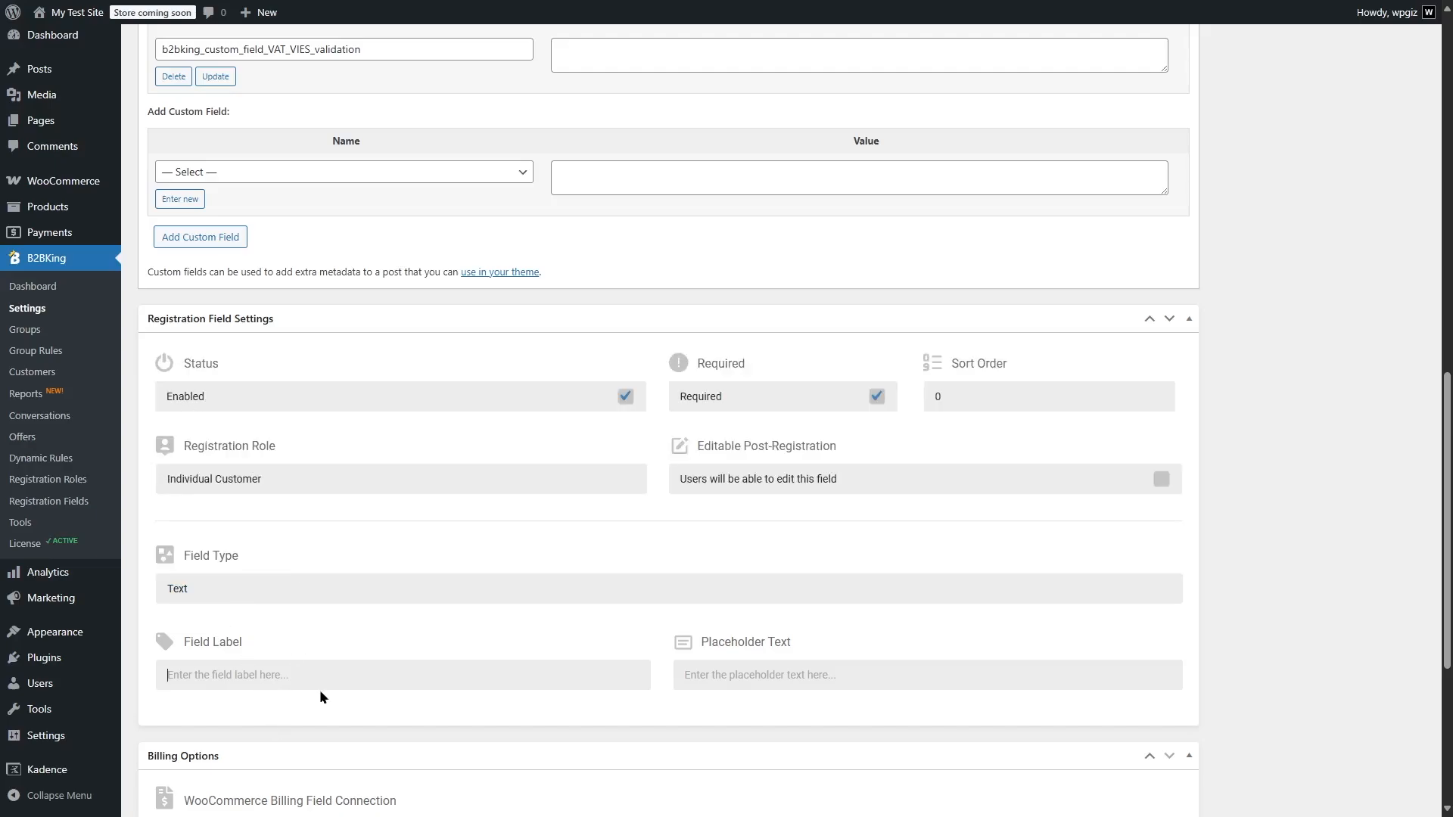
pyautogui.write('Full Name')
pyautogui.moveTo(676, 675); pyautogui.dragTo(862, 674)
pyautogui.click(862, 674)
pyautogui.write('Full Name')
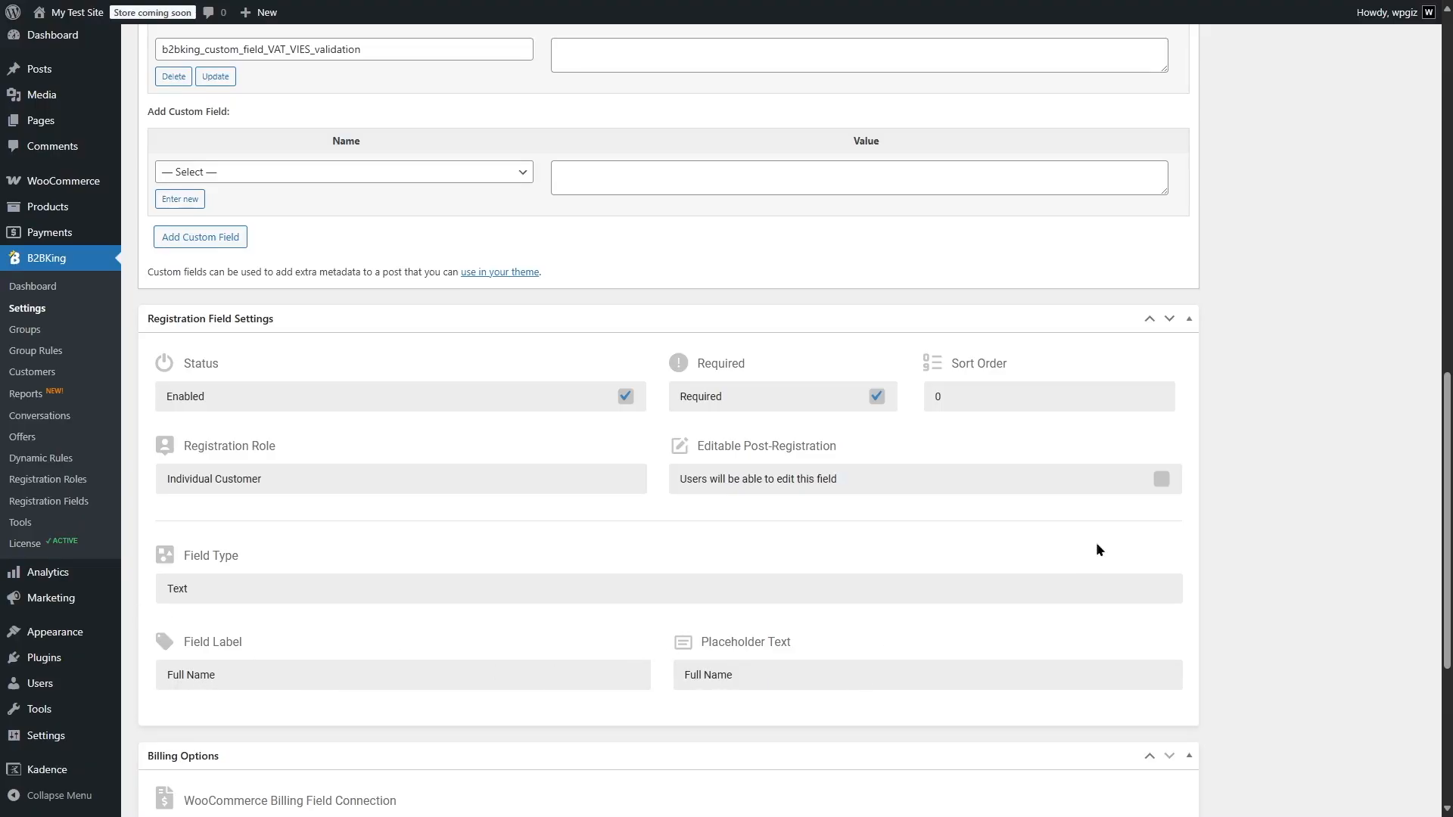
pyautogui.scroll(10, 1277, 270)
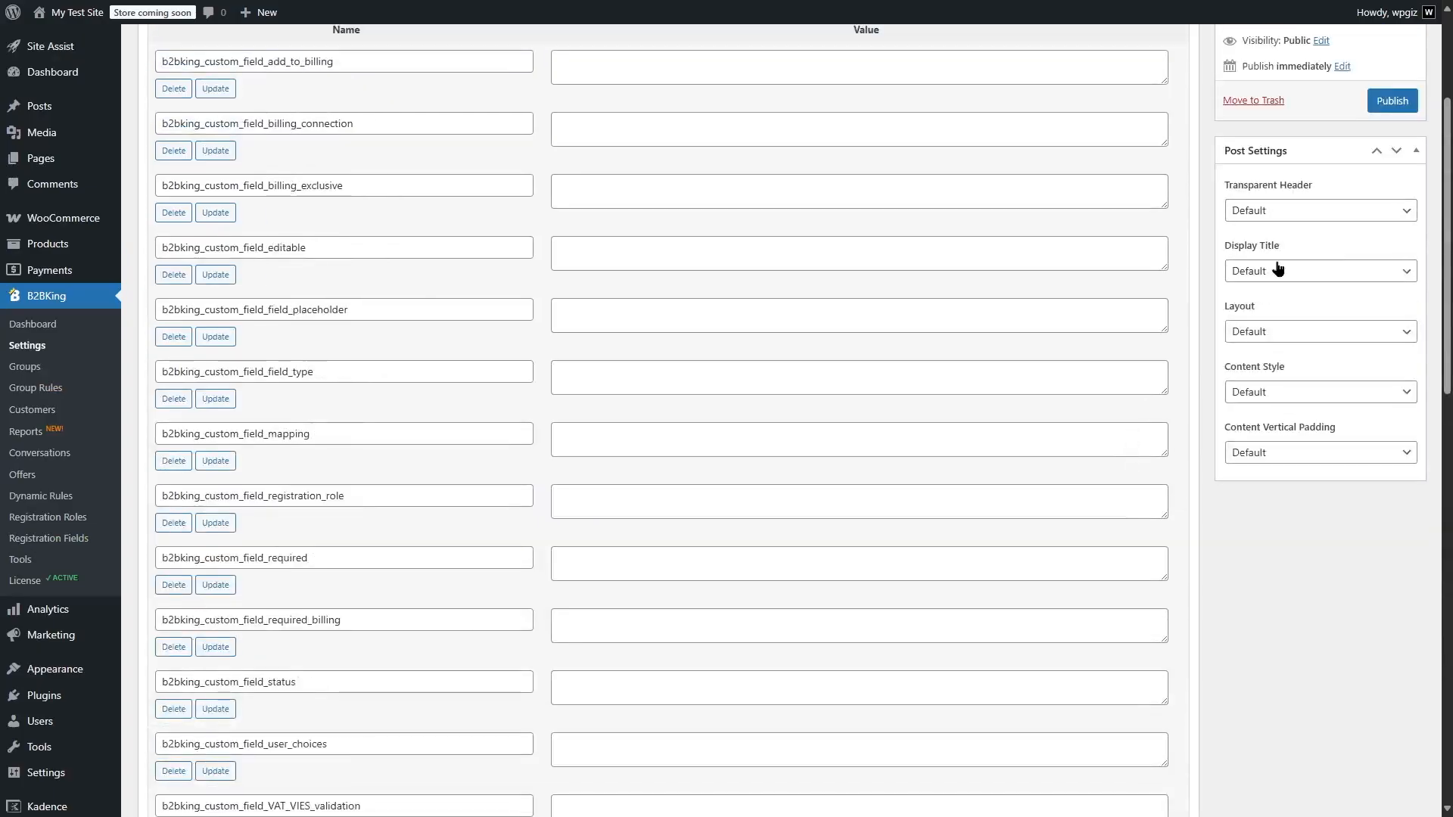
pyautogui.scroll(3, 1277, 270)
pyautogui.click(1389, 321)
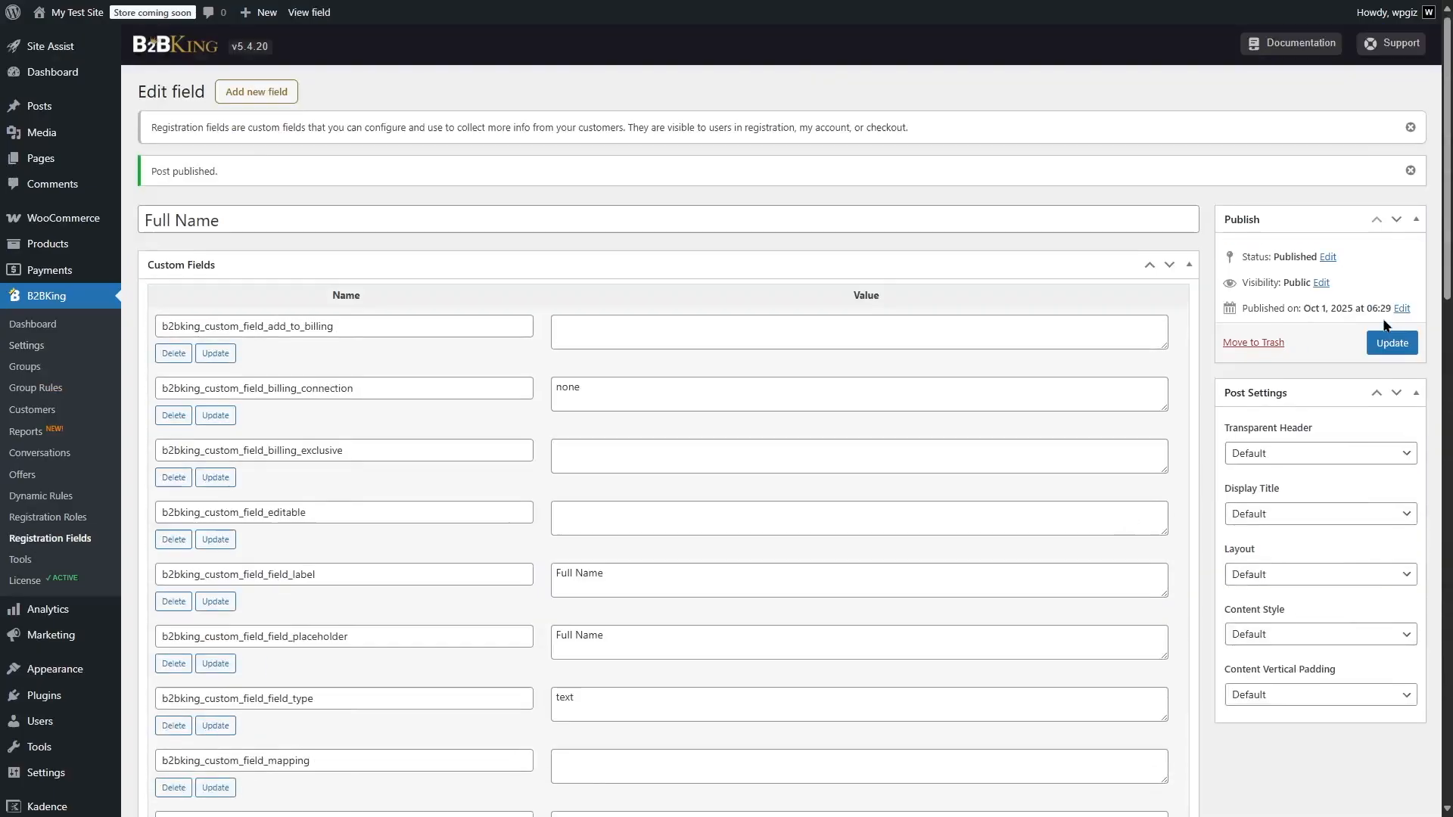
# Create another registration field titled Phone, enabled and assigned to the Individual Customer registration role
pyautogui.click(257, 92)
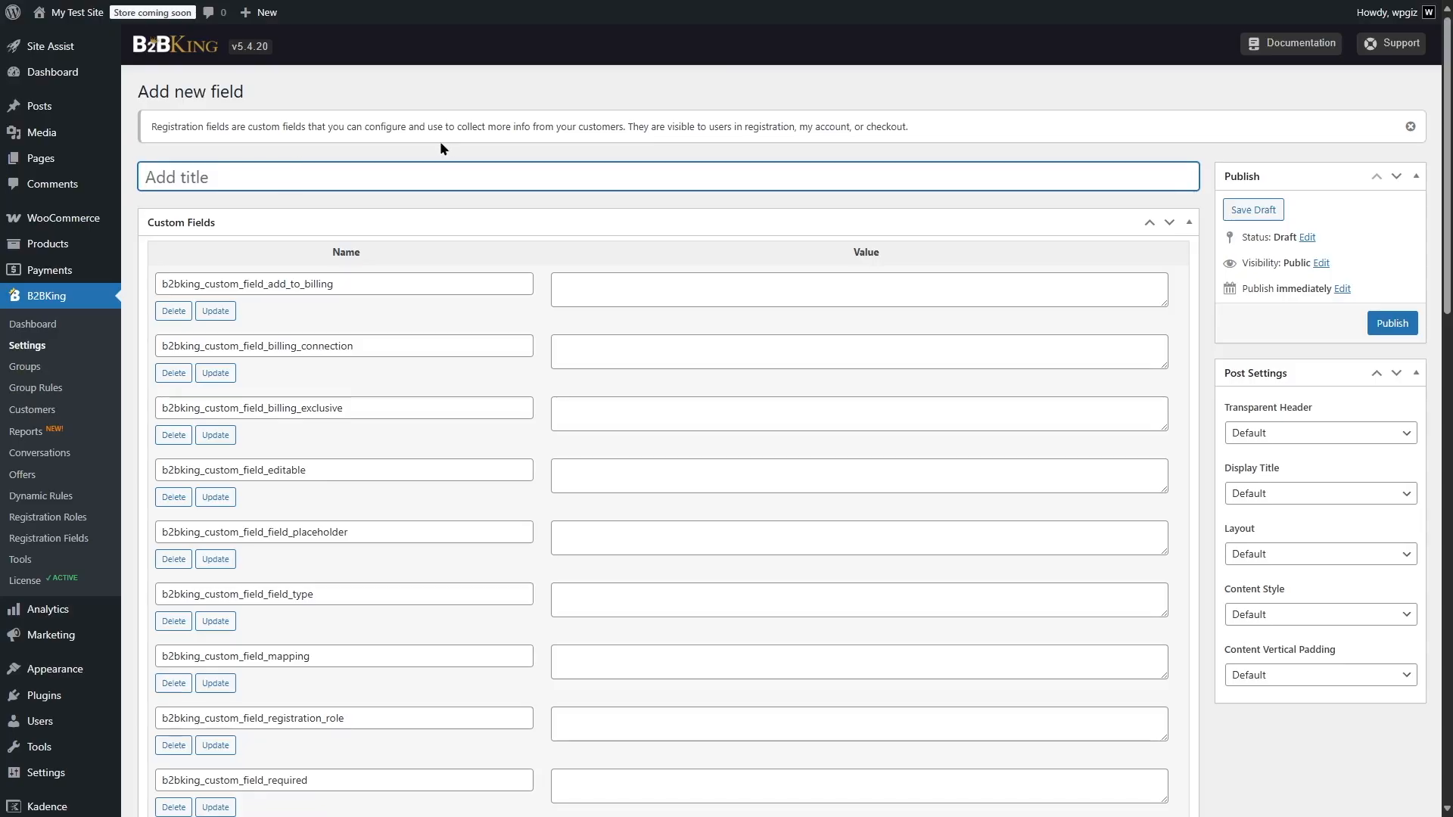
pyautogui.write('Phone')
pyautogui.scroll(-10, 444, 259)
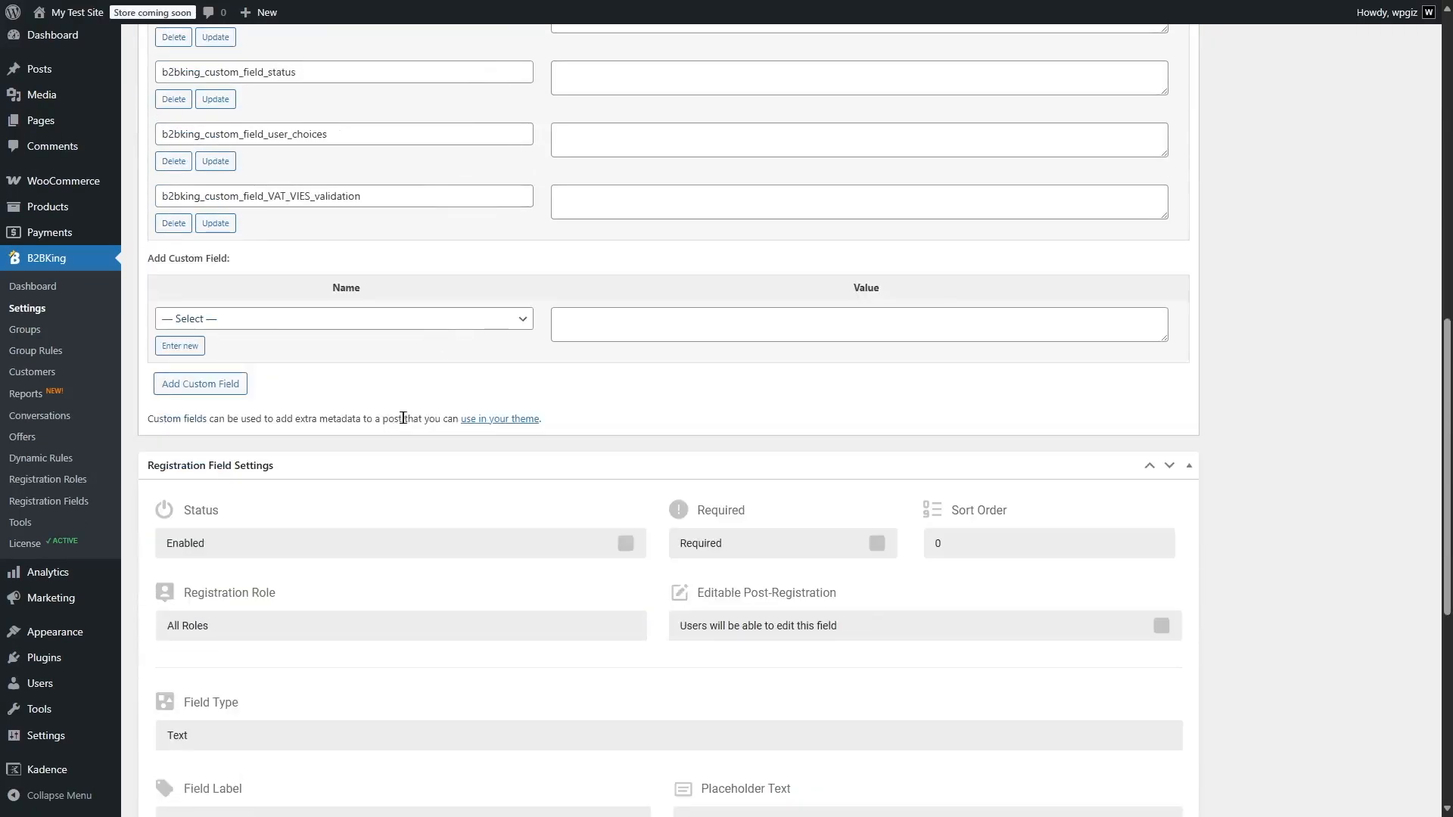
pyautogui.scroll(-1, 370, 322)
pyautogui.click(626, 468)
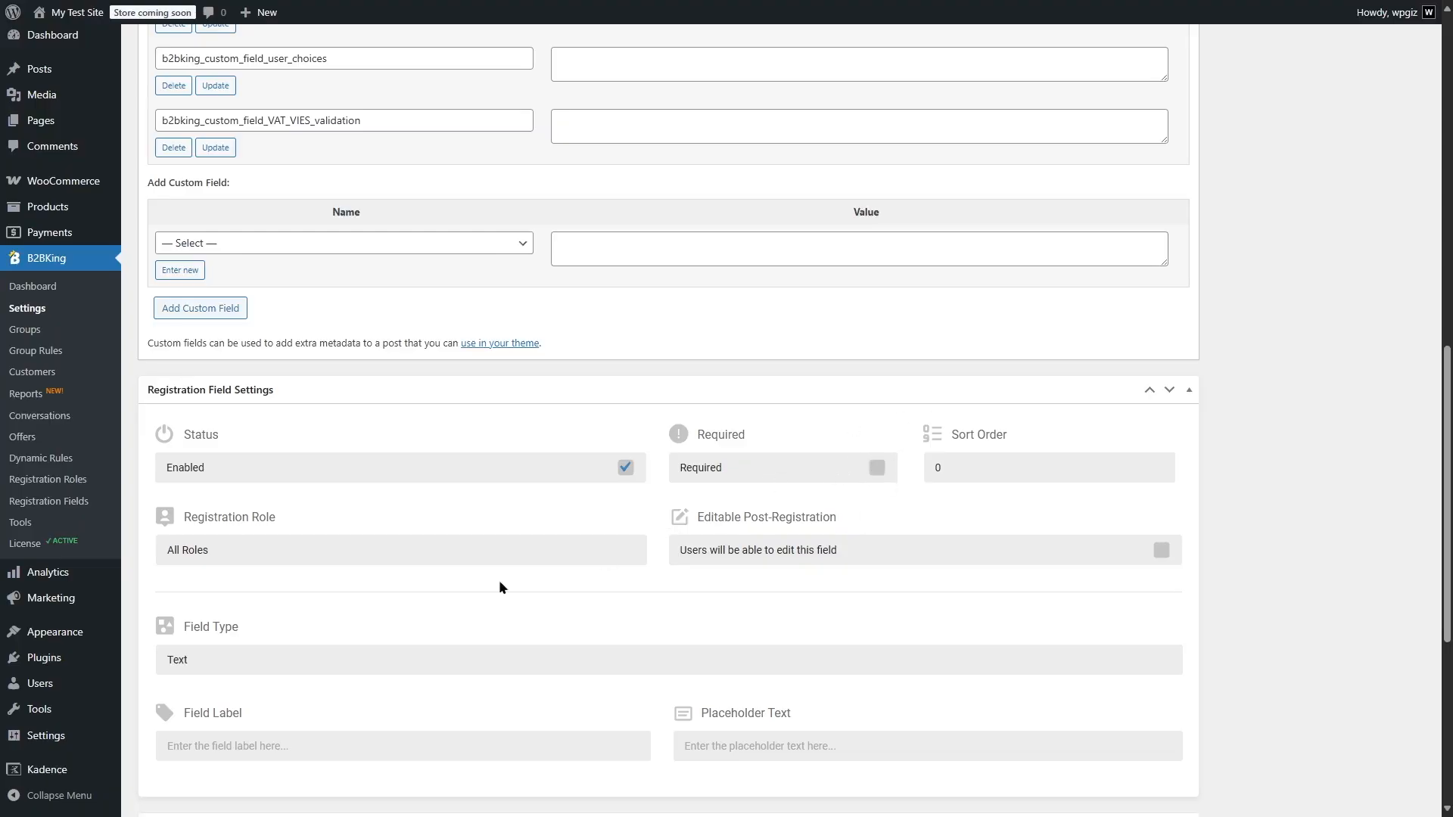
pyautogui.click(501, 550)
pyautogui.click(270, 641)
# Set the Phone field's type to Telephone, its label to Phone and its placeholder text to Phone Number
pyautogui.click(399, 648)
pyautogui.click(256, 506)
pyautogui.click(352, 749)
pyautogui.write('Phone')
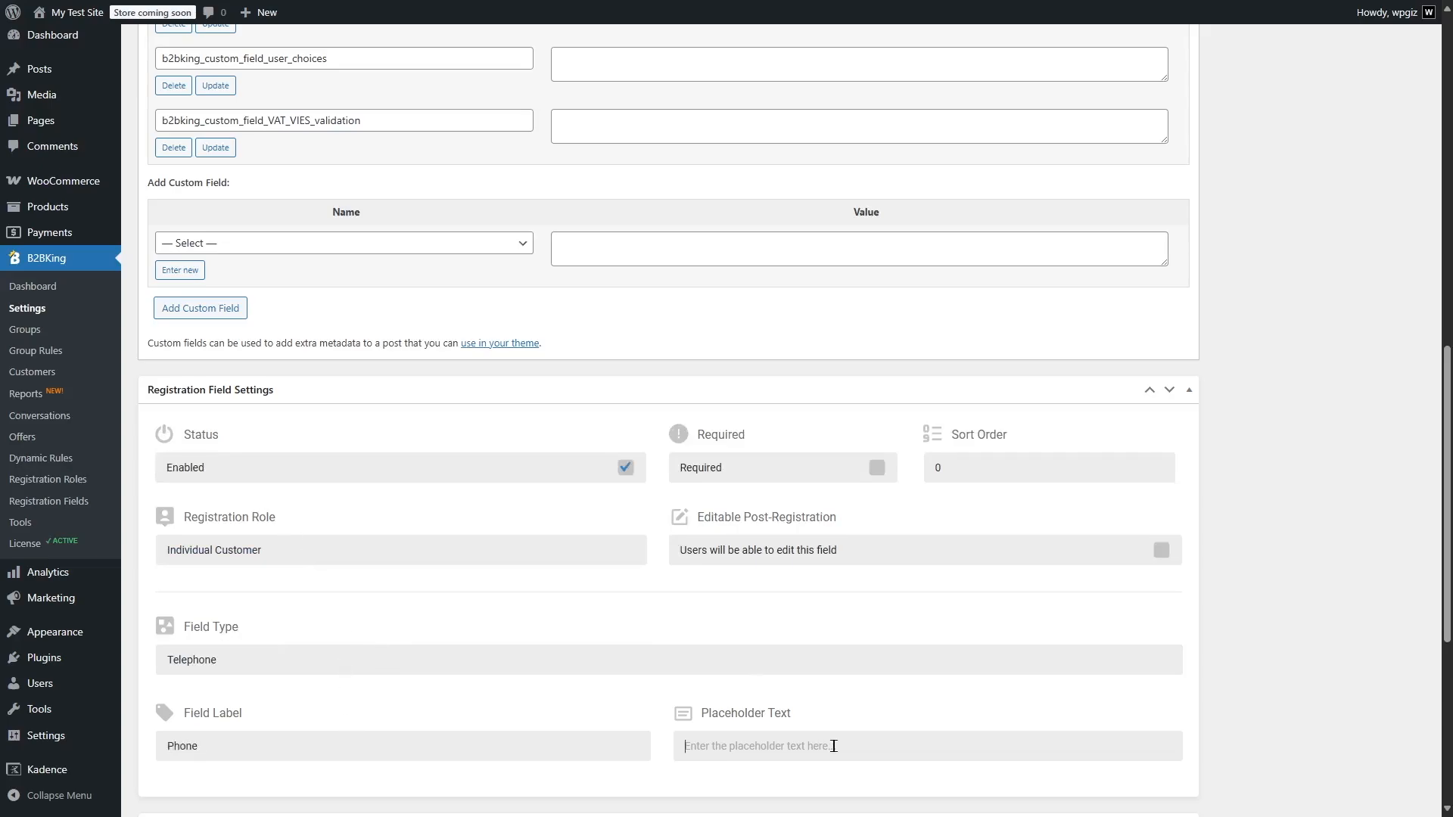
pyautogui.click(833, 746)
pyautogui.write('Pn')
pyautogui.write('hone Nu')
# Keep the Phone field's WooCommerce billing field connection at None and publish the field
pyautogui.scroll(-5, 833, 746)
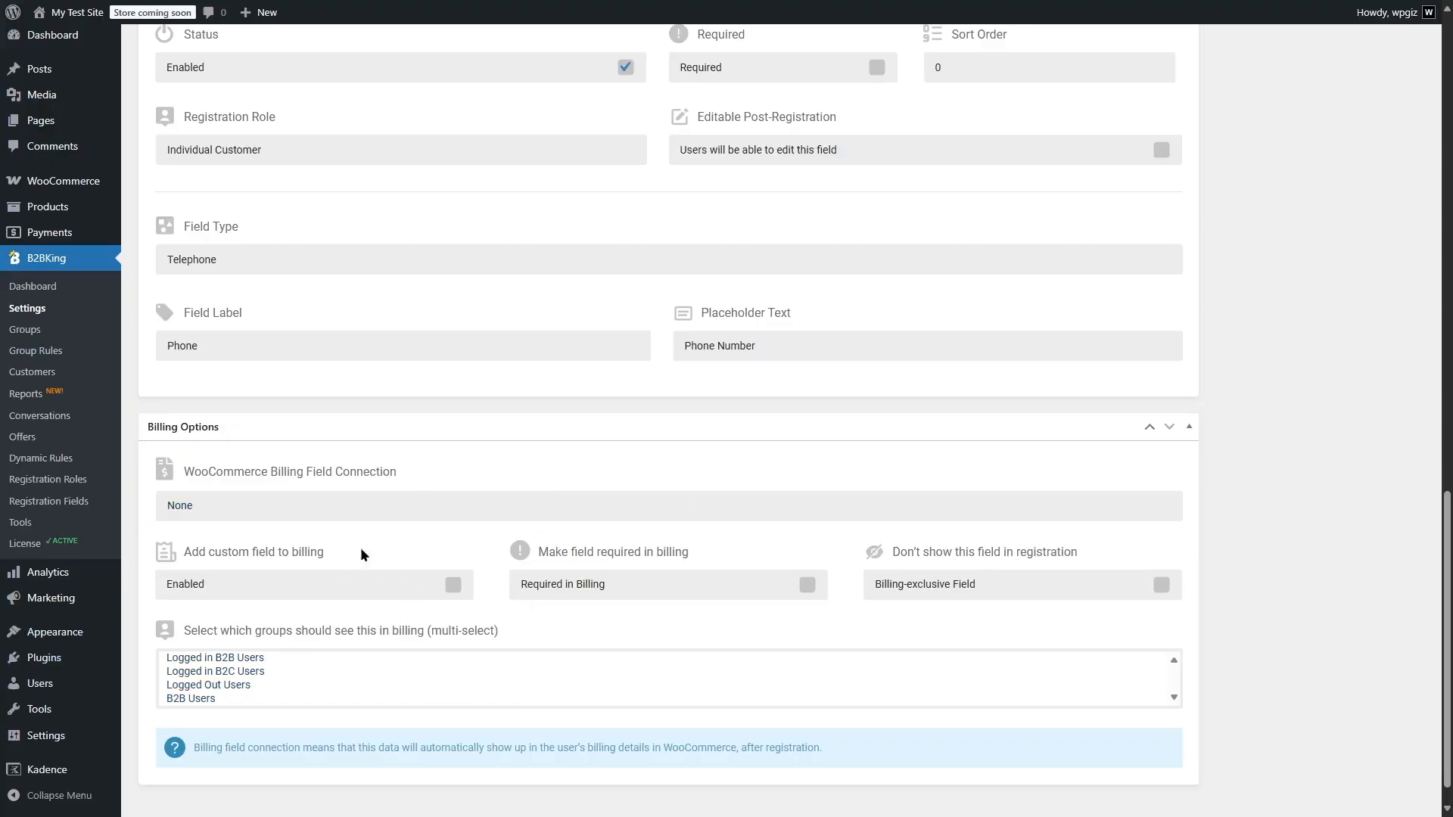
pyautogui.click(285, 506)
pyautogui.click(1421, 464)
pyautogui.scroll(15, 1362, 454)
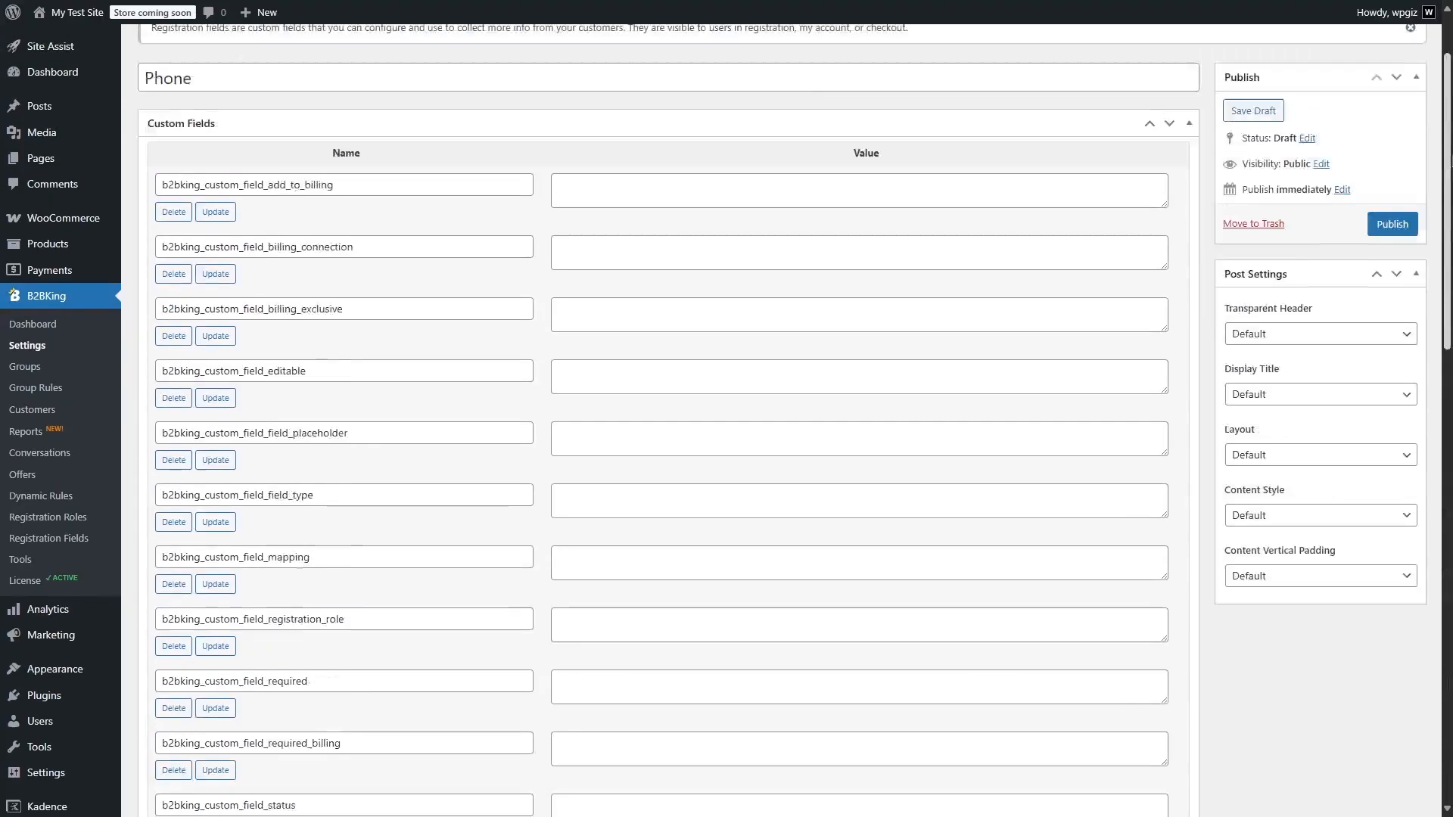
pyautogui.click(1392, 324)
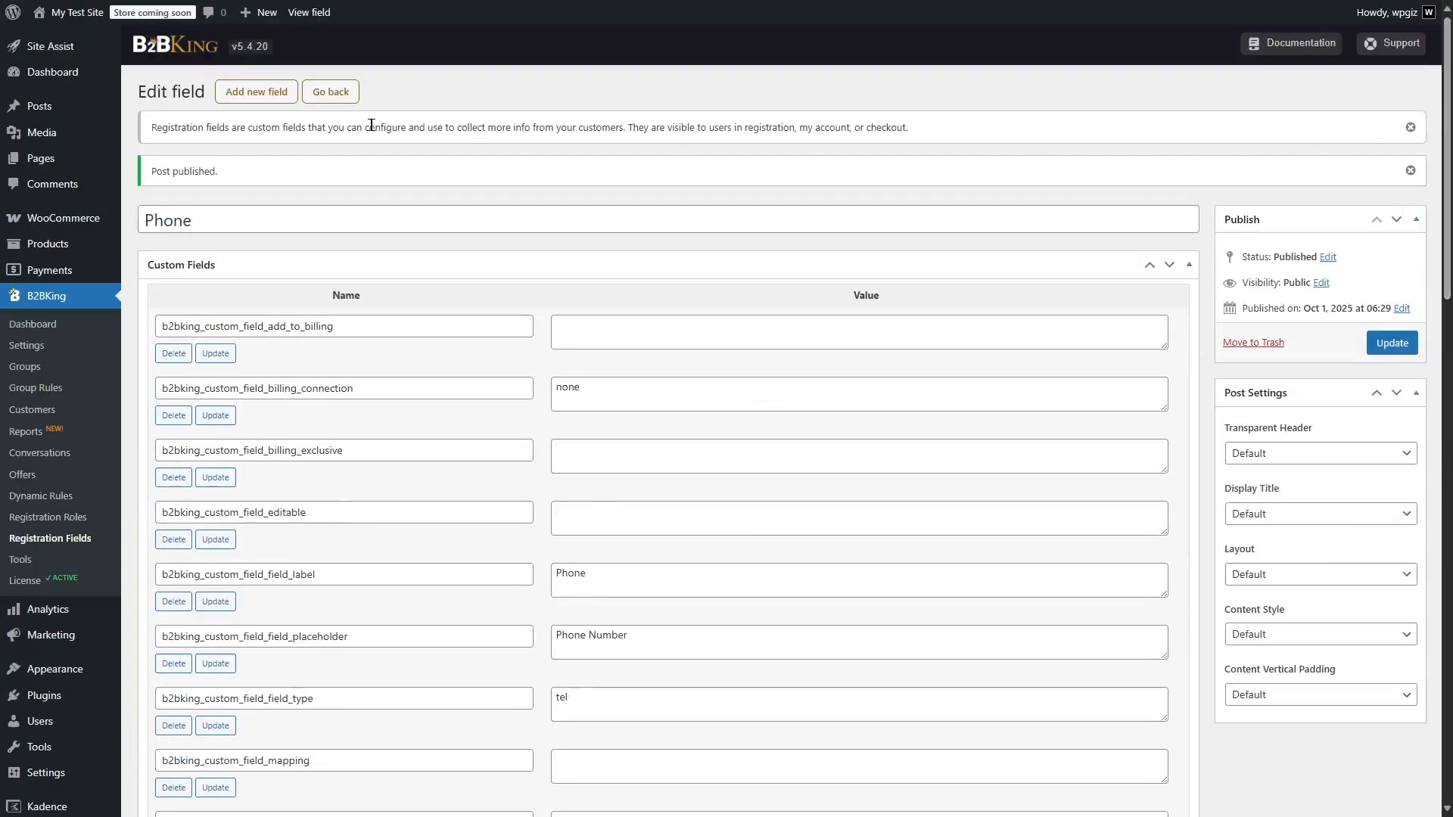
# Copy the Individual Customer registration form shortcode from the B2BKing registration fields page
pyautogui.click(335, 92)
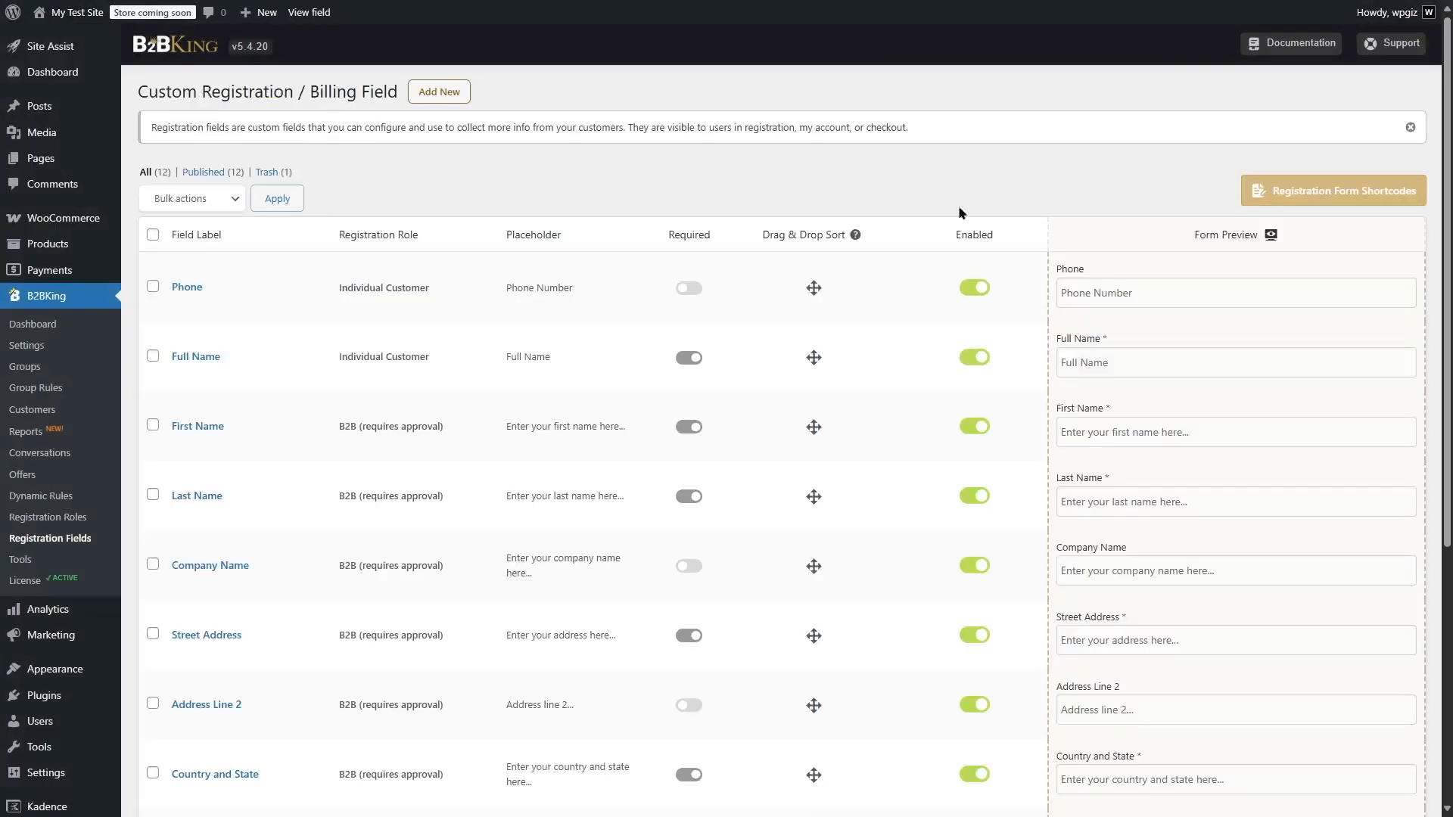
pyautogui.click(1294, 201)
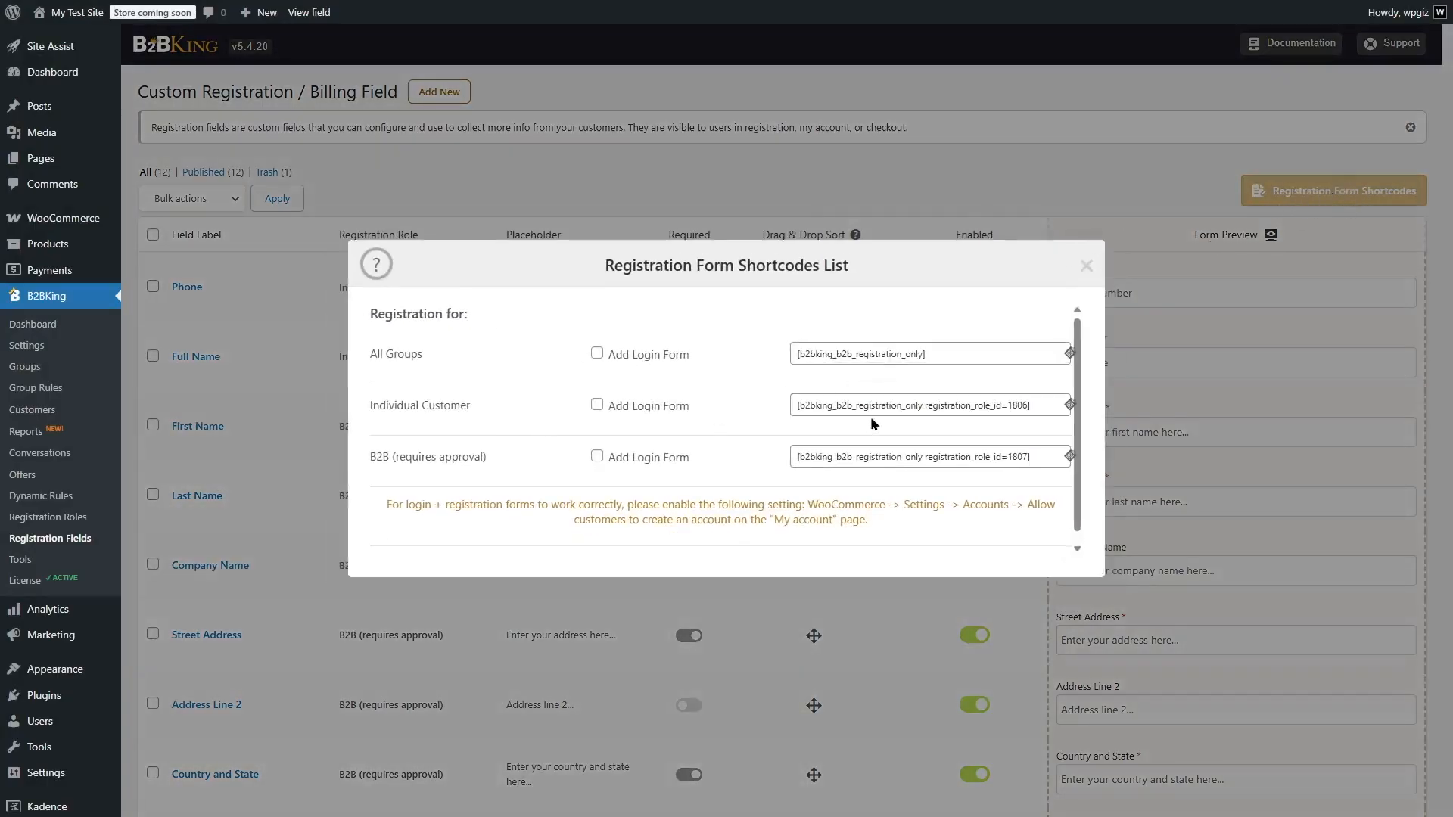
pyautogui.click(1069, 405)
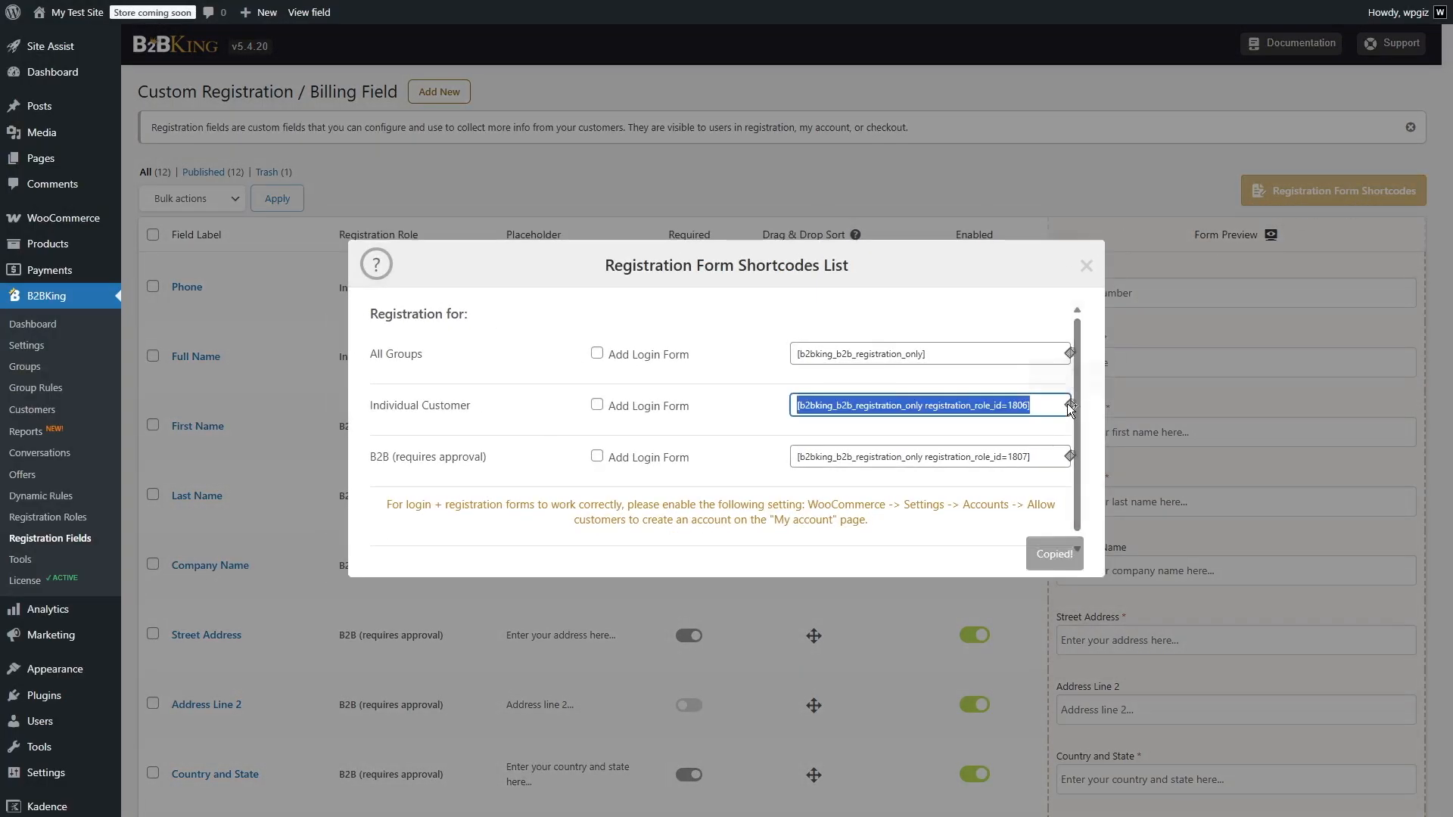
# Create a new page titled Create Individual Customer Account
pyautogui.click(76, 161)
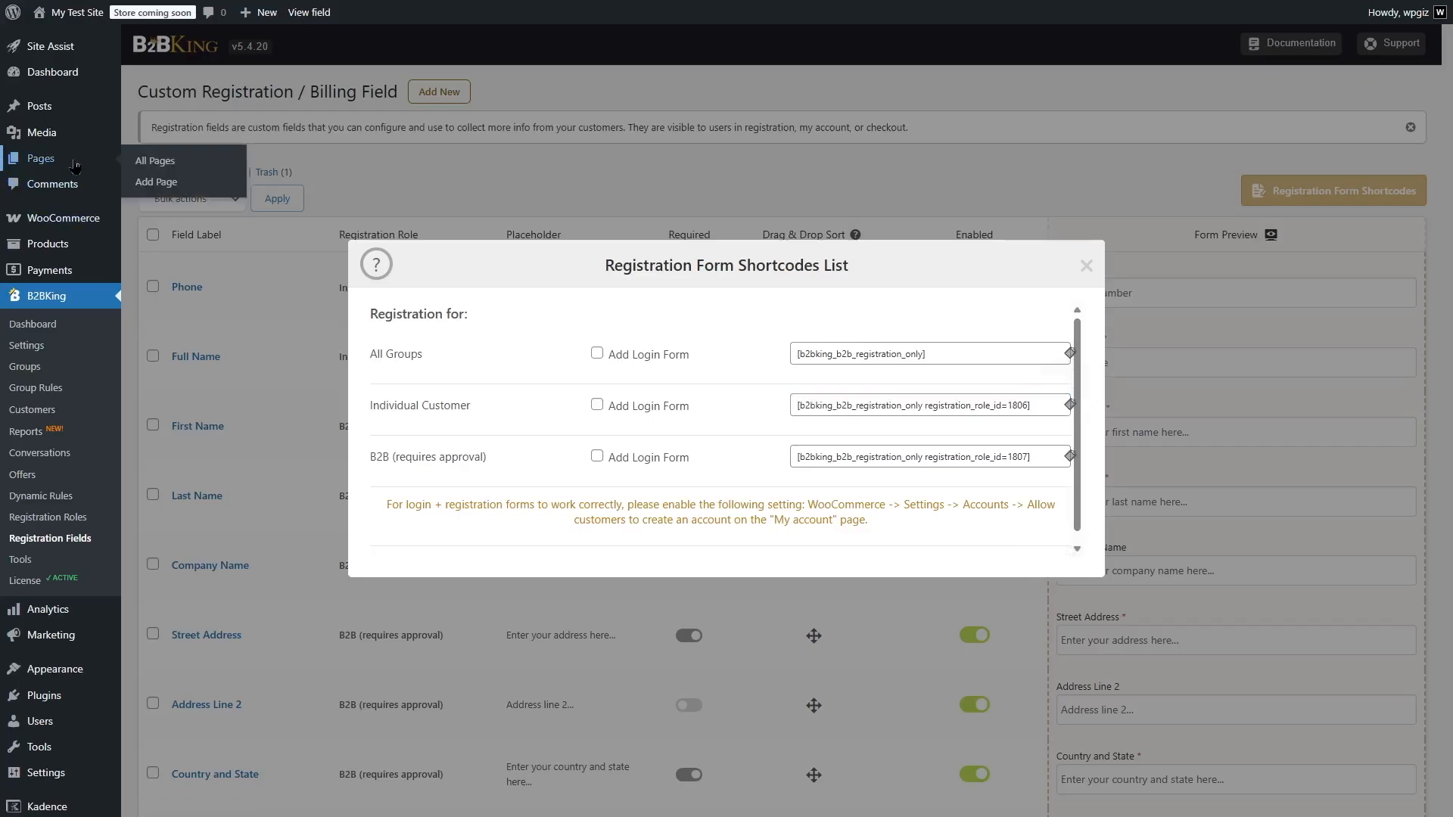
pyautogui.click(227, 51)
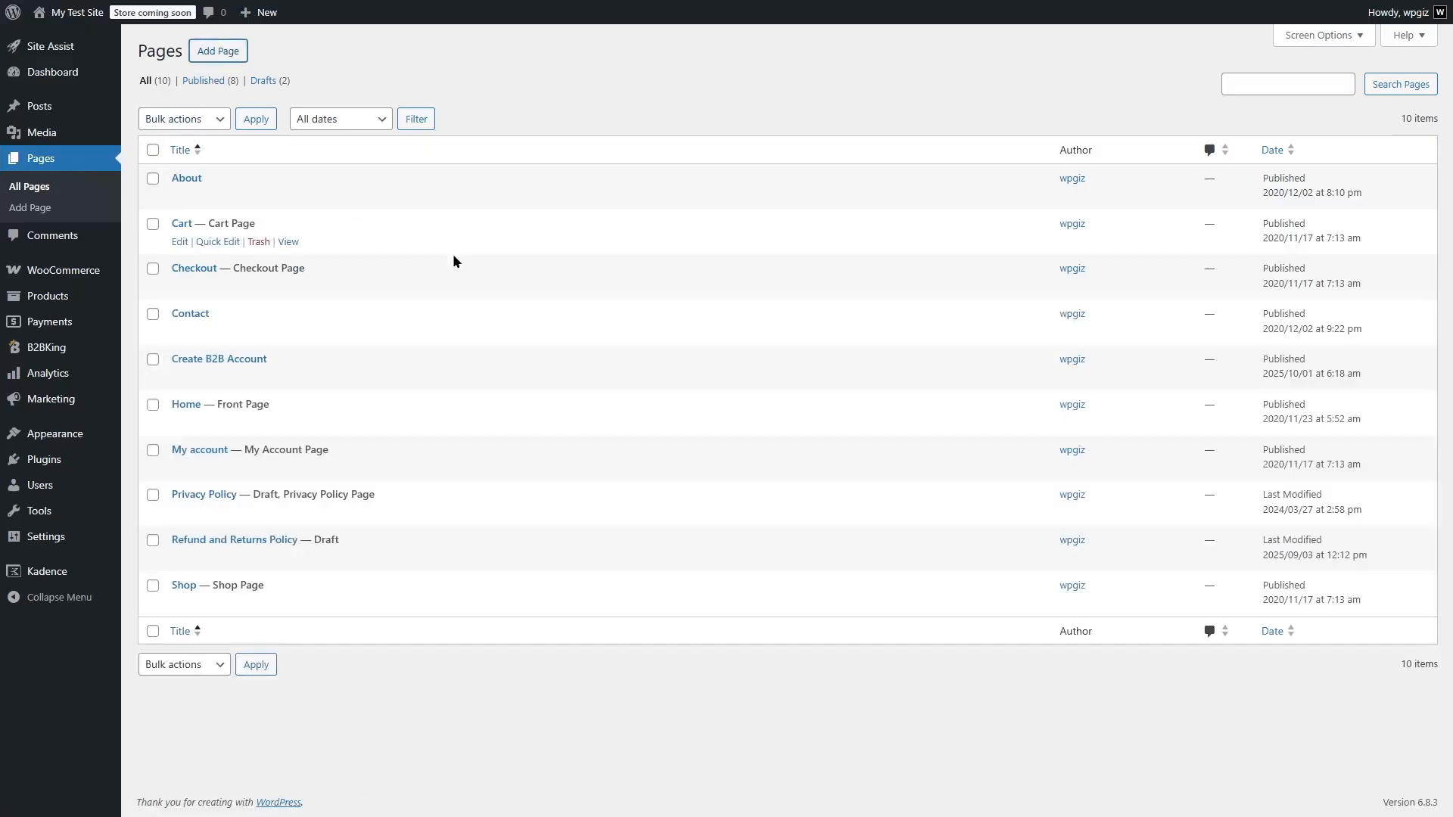
pyautogui.hotkey('ctrl', 'v')
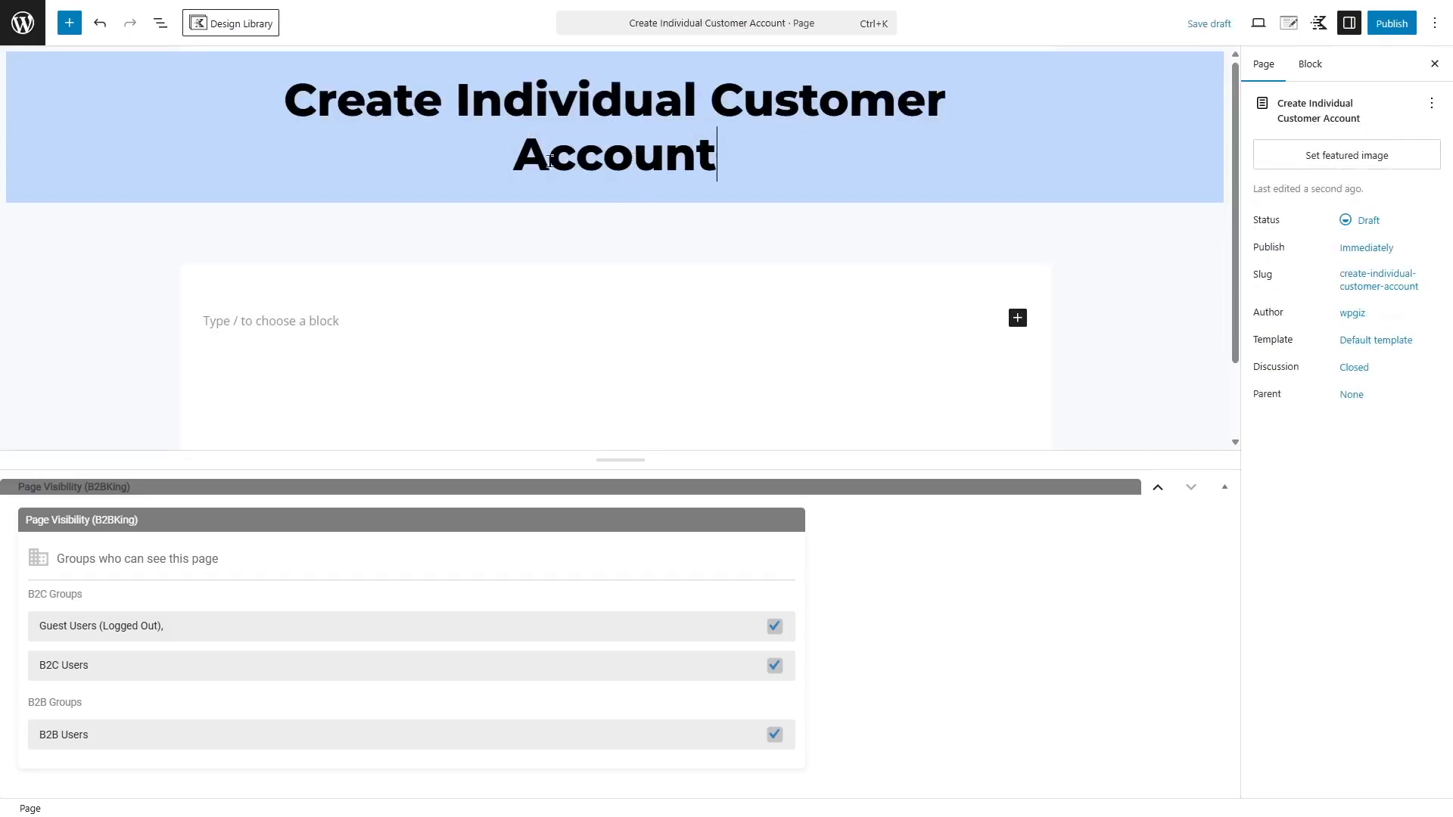
# Insert a Shortcode block containing [b2bking_b2b_registration_only registration_role_id=1806] and publish the page
pyautogui.click(455, 324)
pyautogui.write('/')
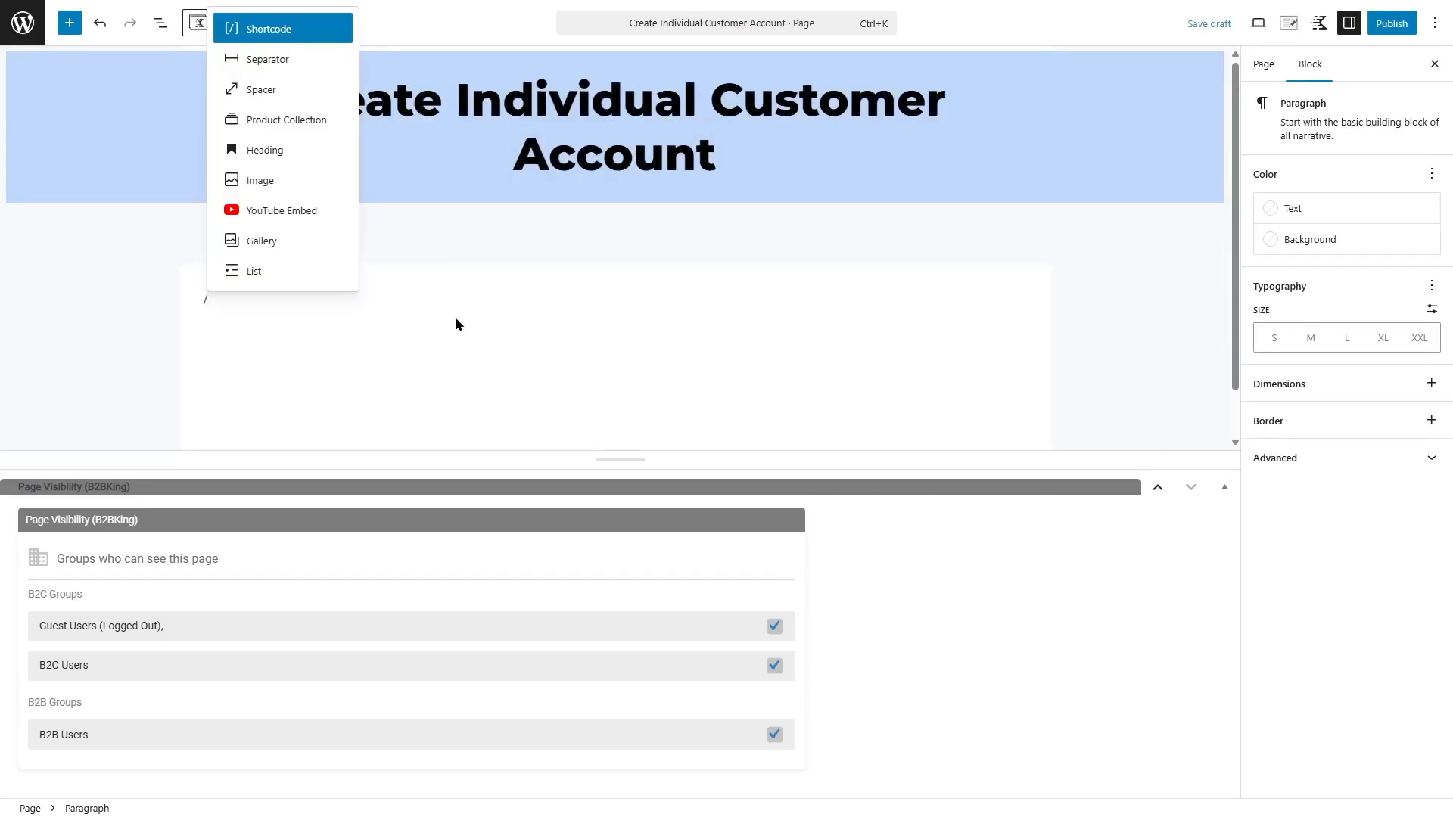
pyautogui.write('sho')
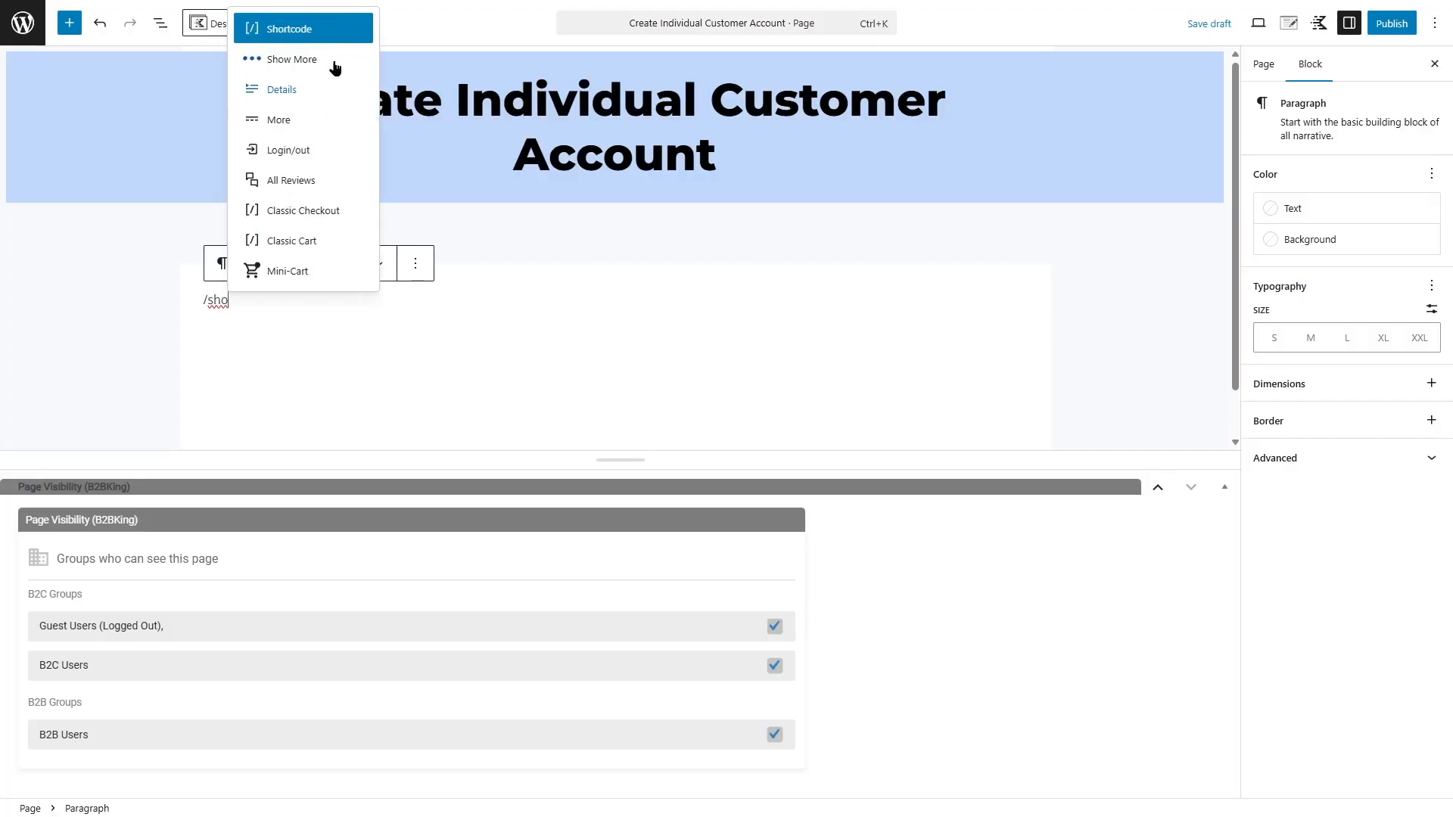
pyautogui.press('Return')
pyautogui.hotkey('ctrl', 'v')
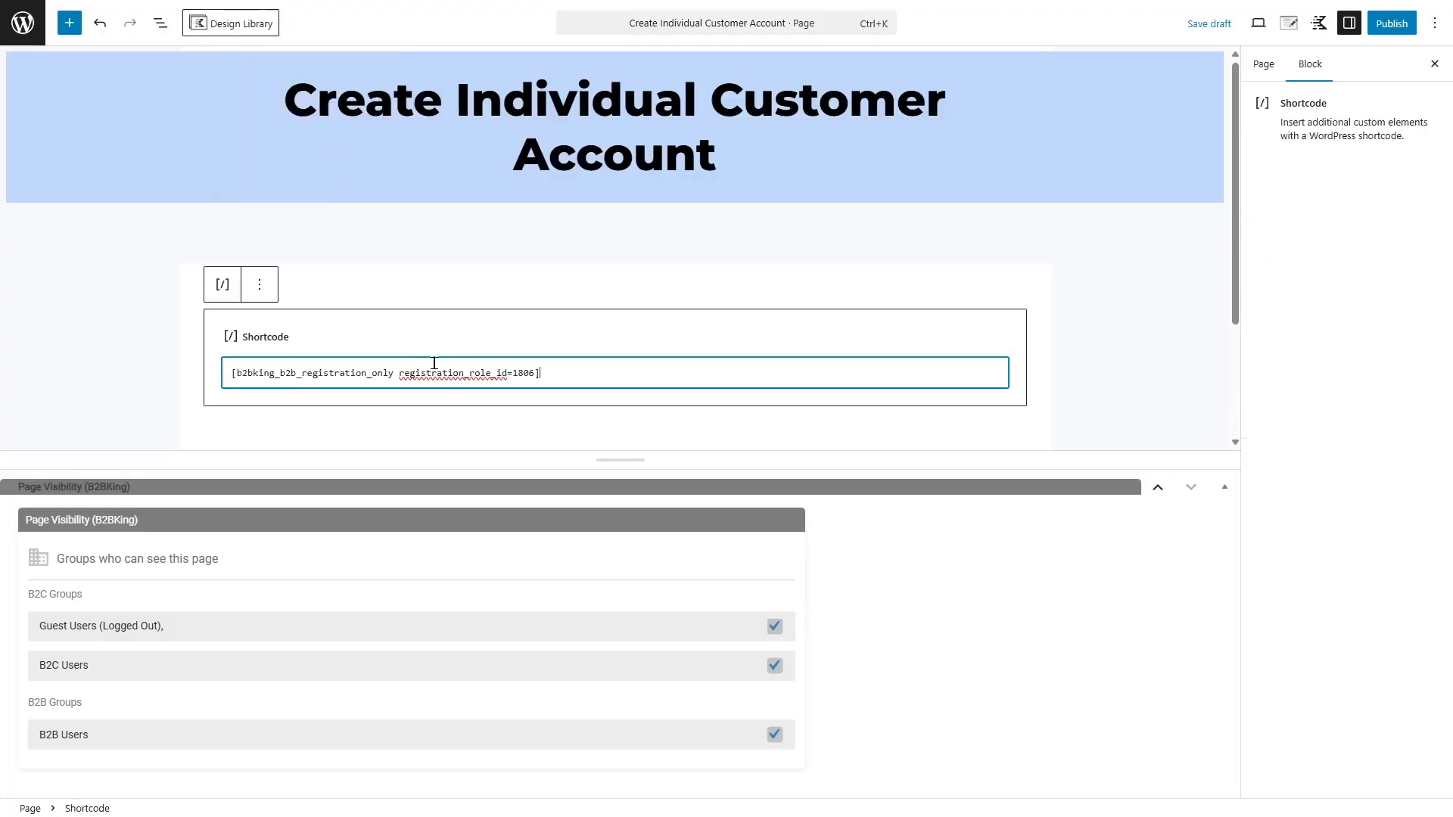
pyautogui.click(1392, 23)
pyautogui.click(1388, 26)
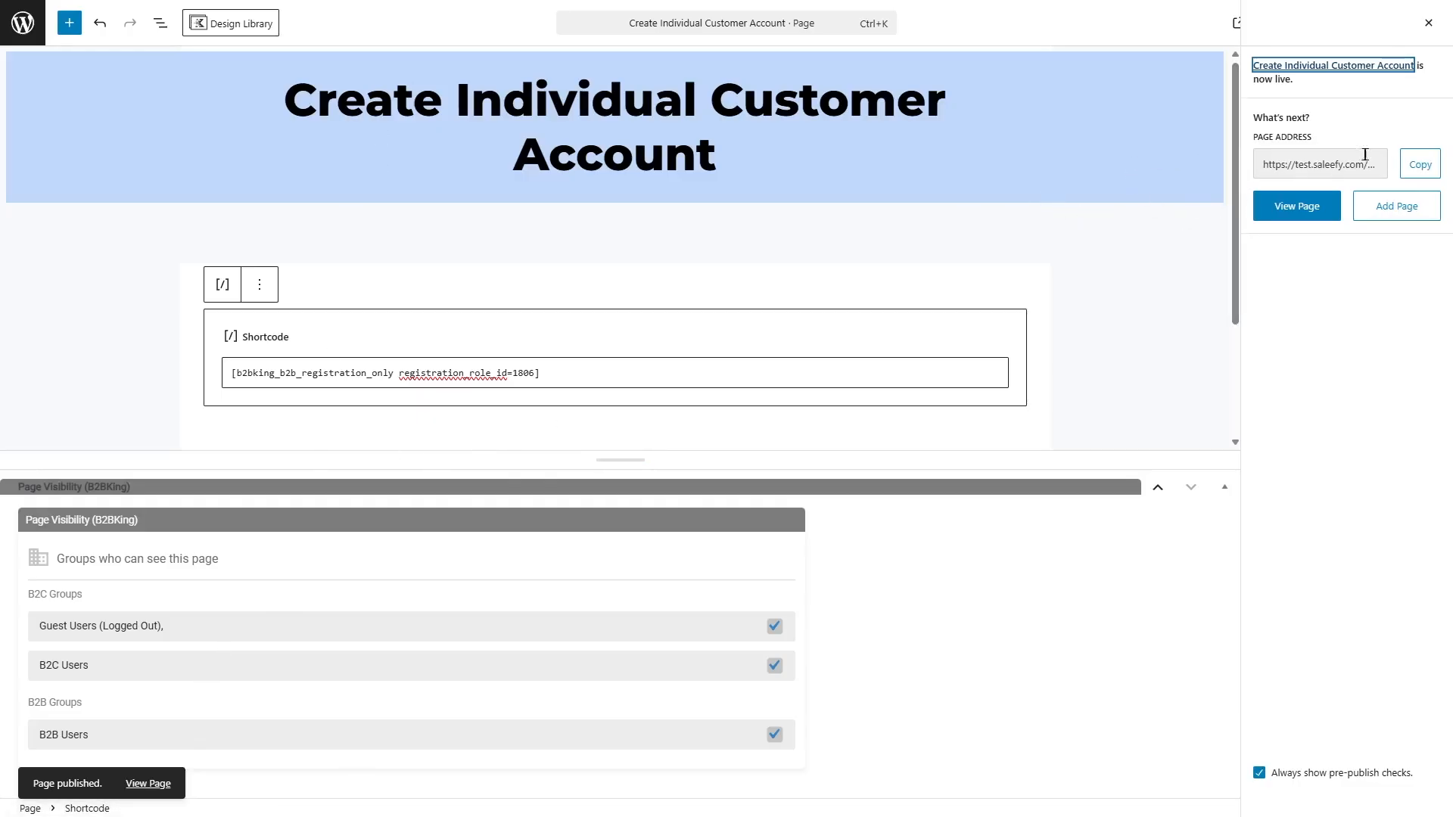
# Add the Create Individual Customer Account page to the Store Menu and save the menu
pyautogui.click(28, 33)
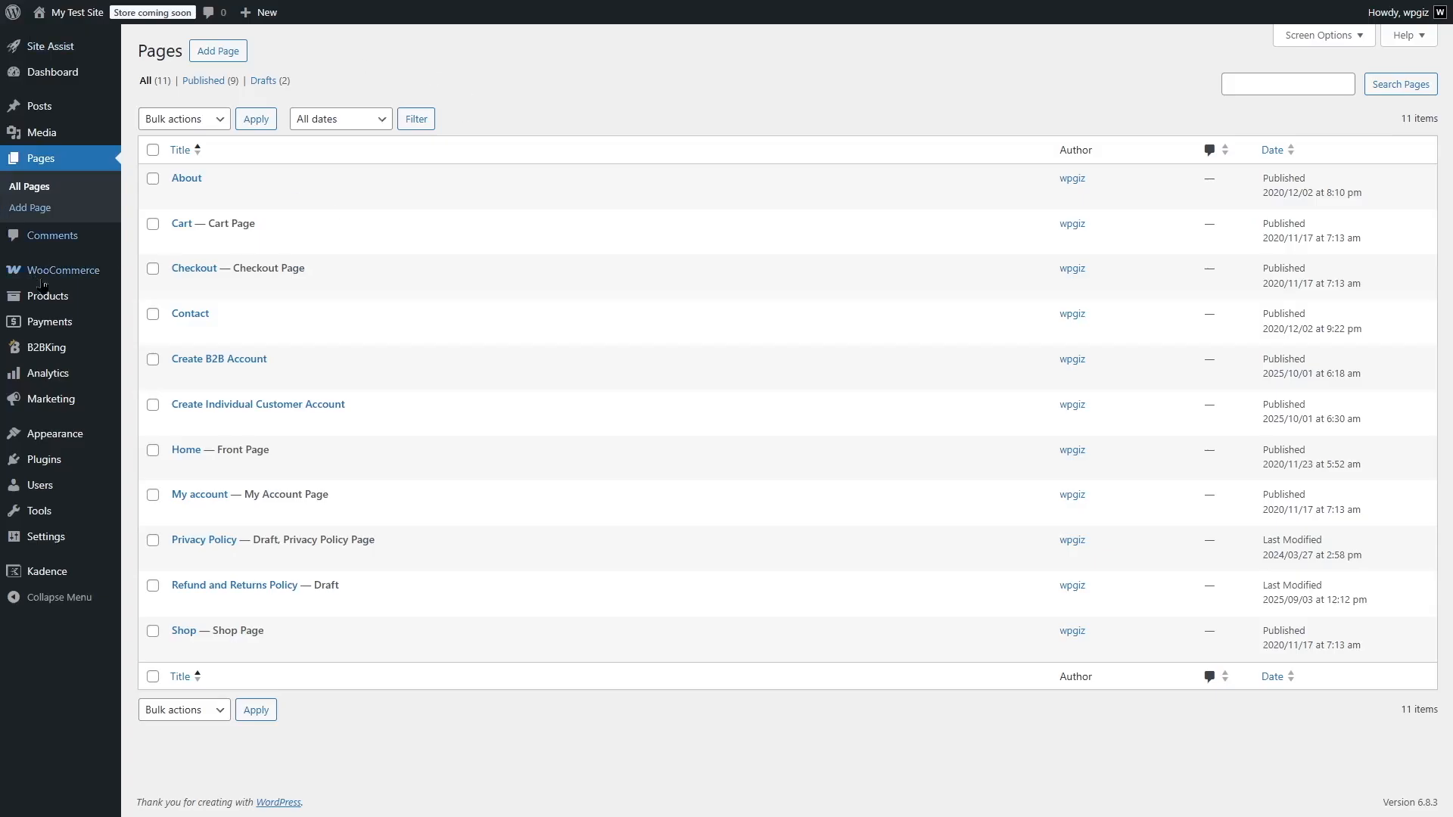
pyautogui.moveTo(68, 443)
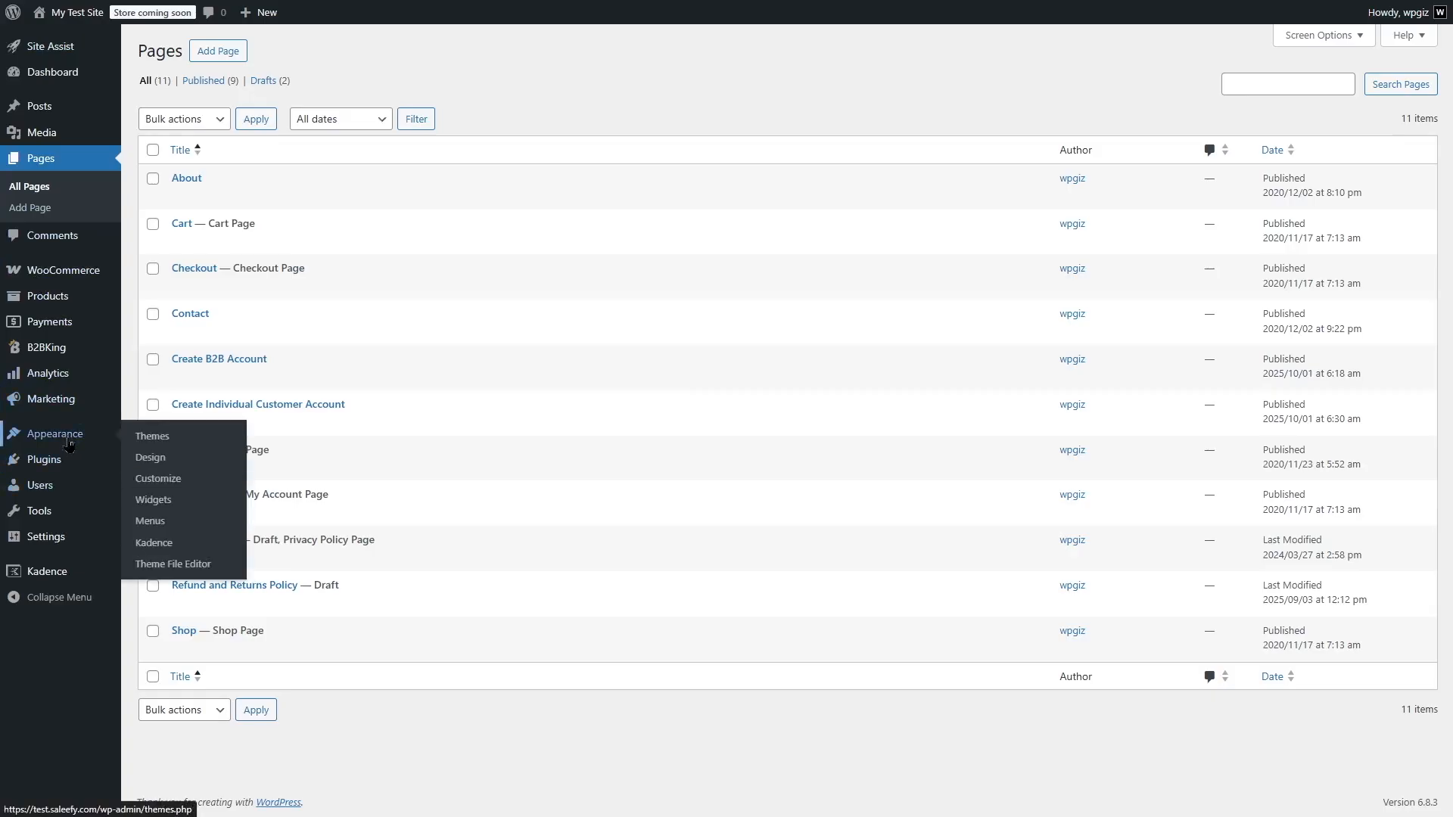
pyautogui.click(150, 521)
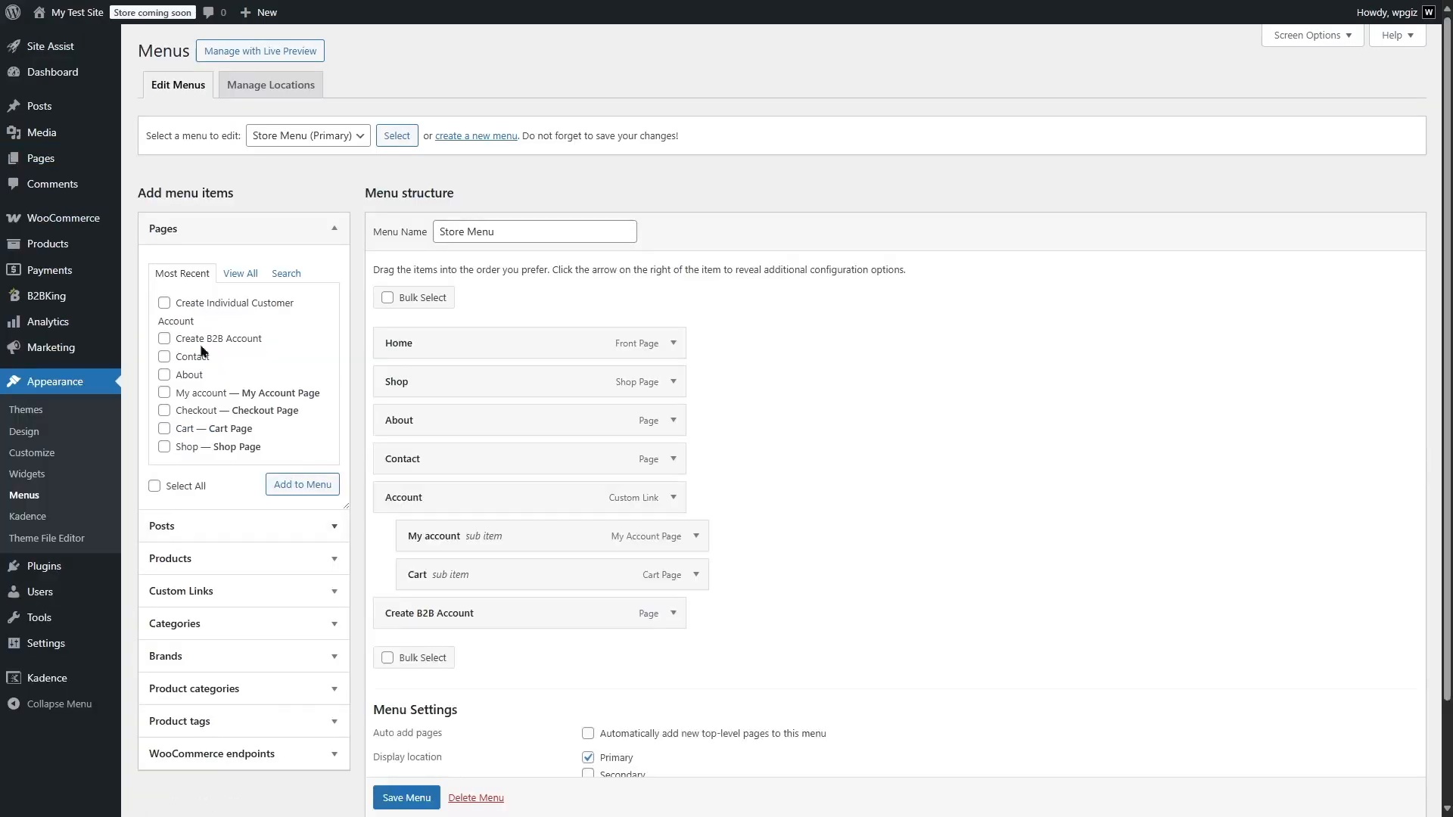
pyautogui.click(165, 304)
pyautogui.click(297, 484)
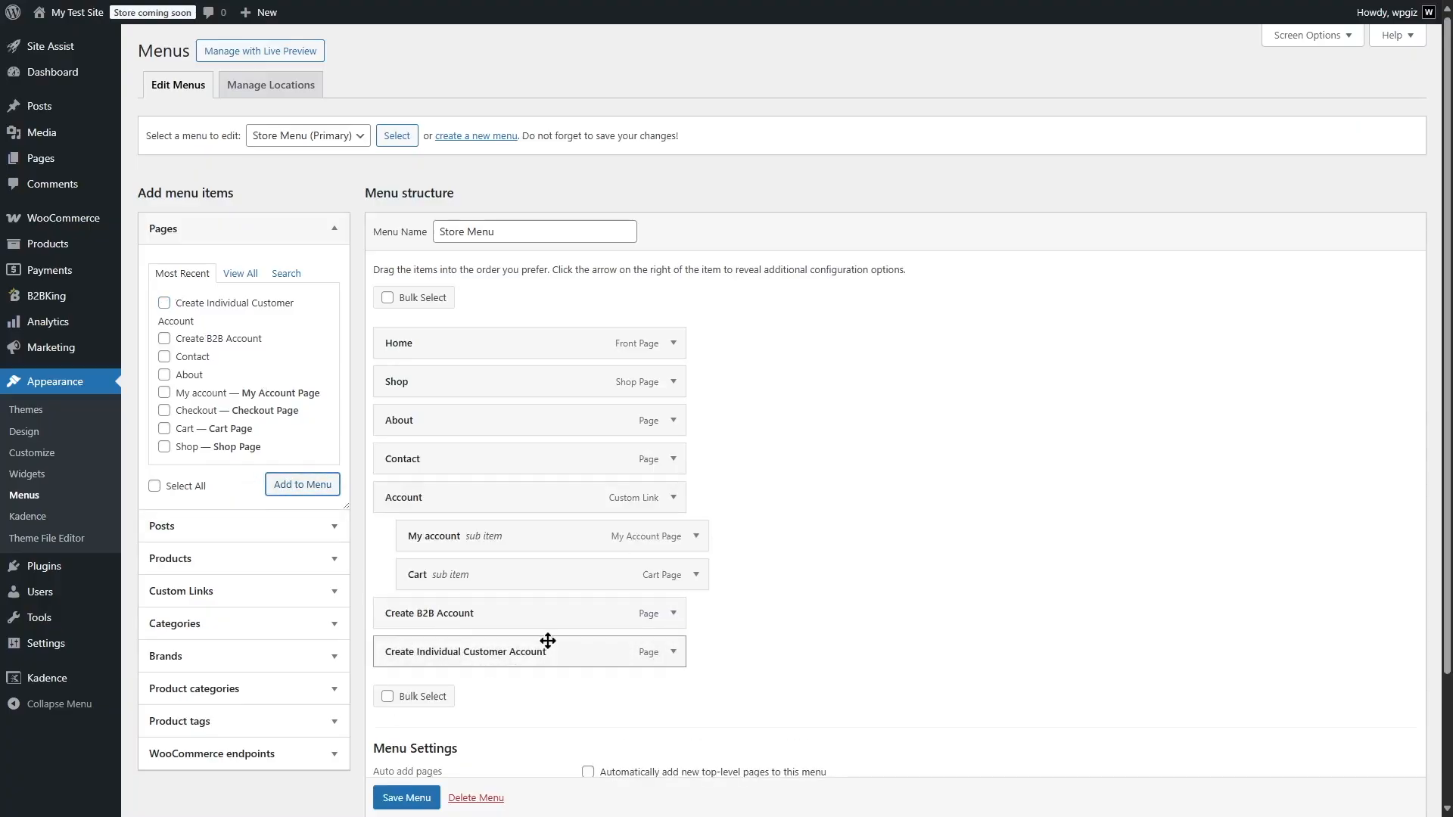
pyautogui.scroll(-1, 415, 801)
pyautogui.click(415, 800)
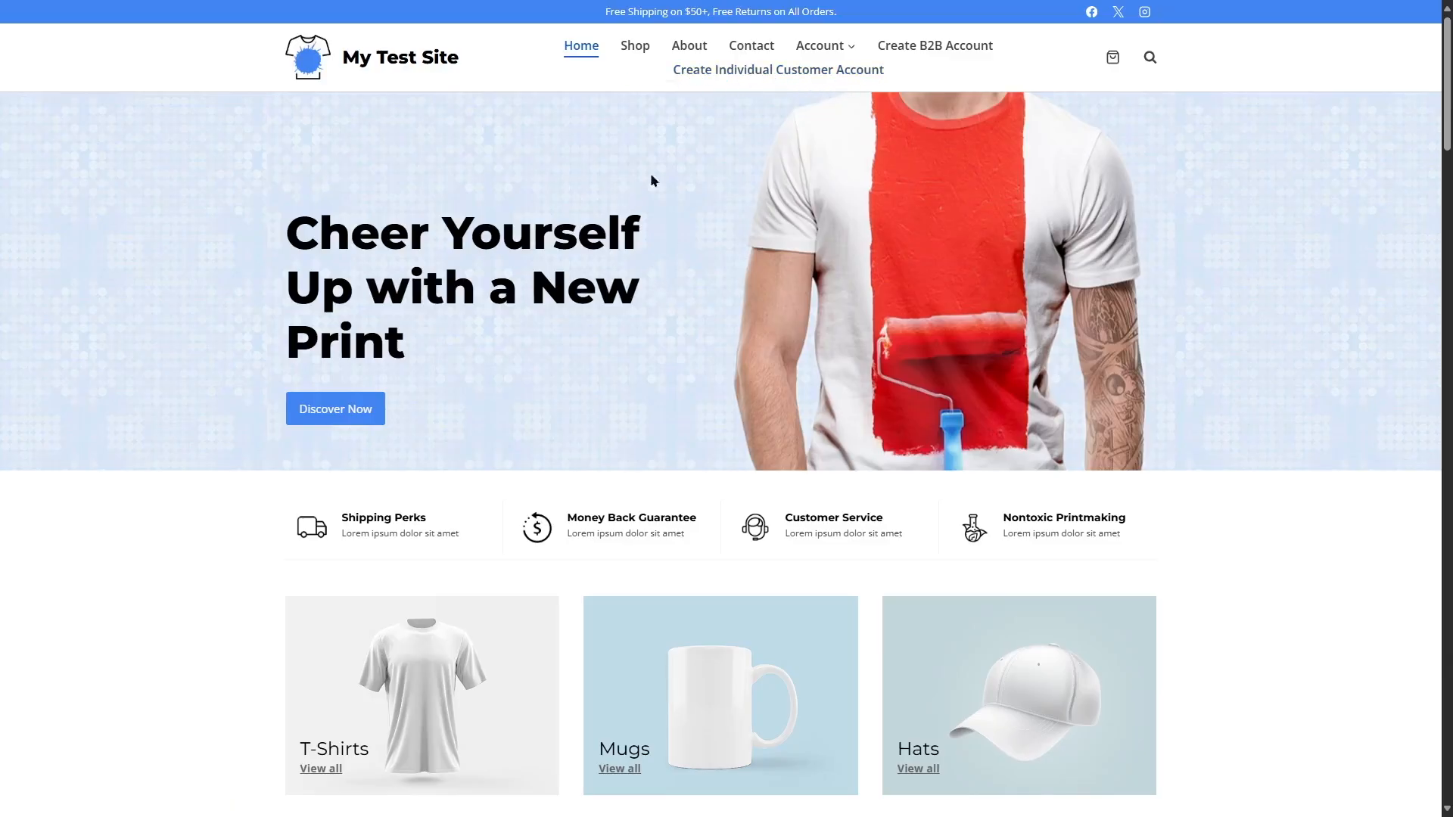
# Open the Create Individual Customer Account page on the storefront and examine its registration form fields
pyautogui.click(785, 78)
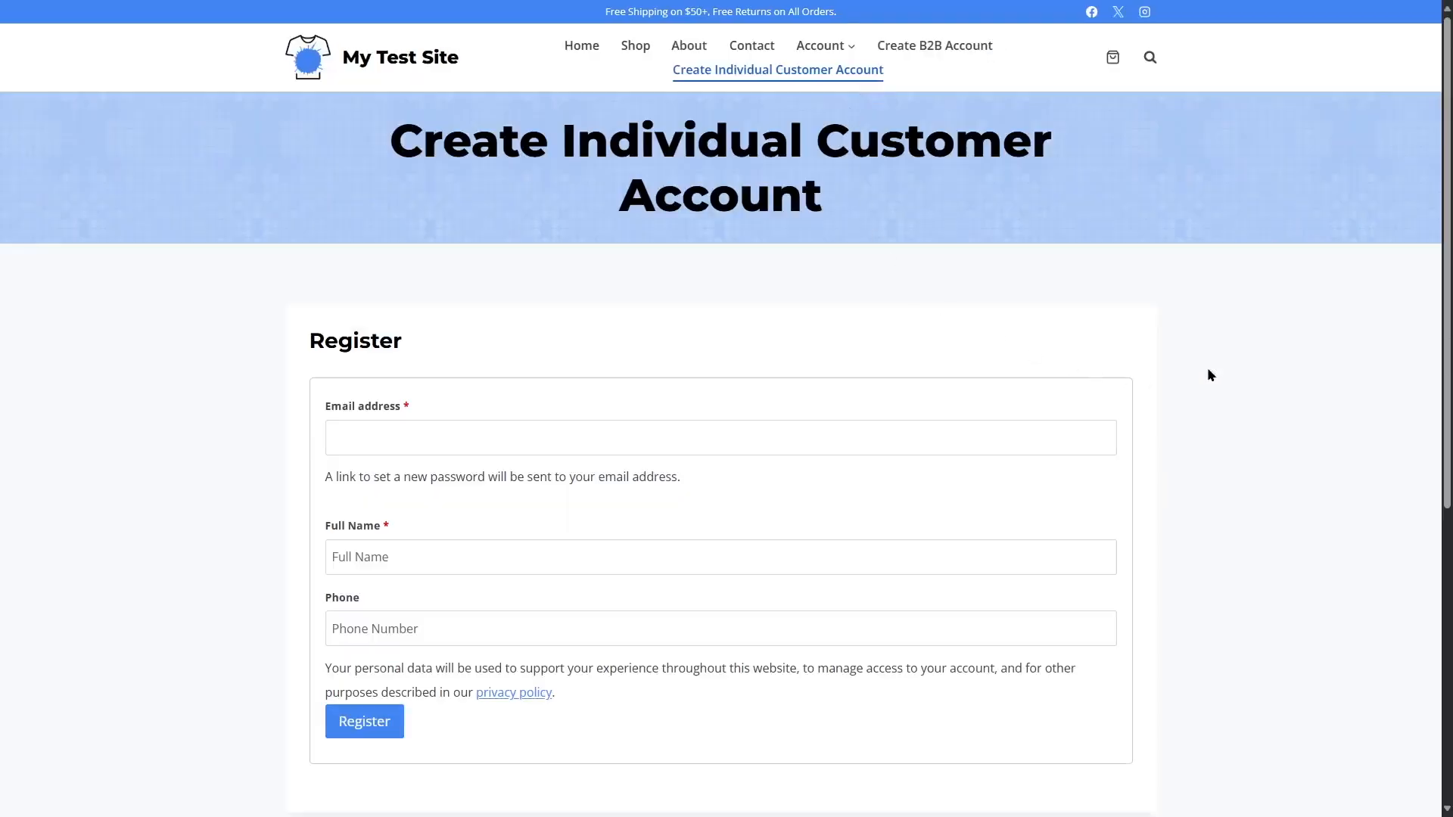
pyautogui.scroll(-1, 1211, 373)
pyautogui.scroll(-1, 1138, 460)
pyautogui.click(407, 377)
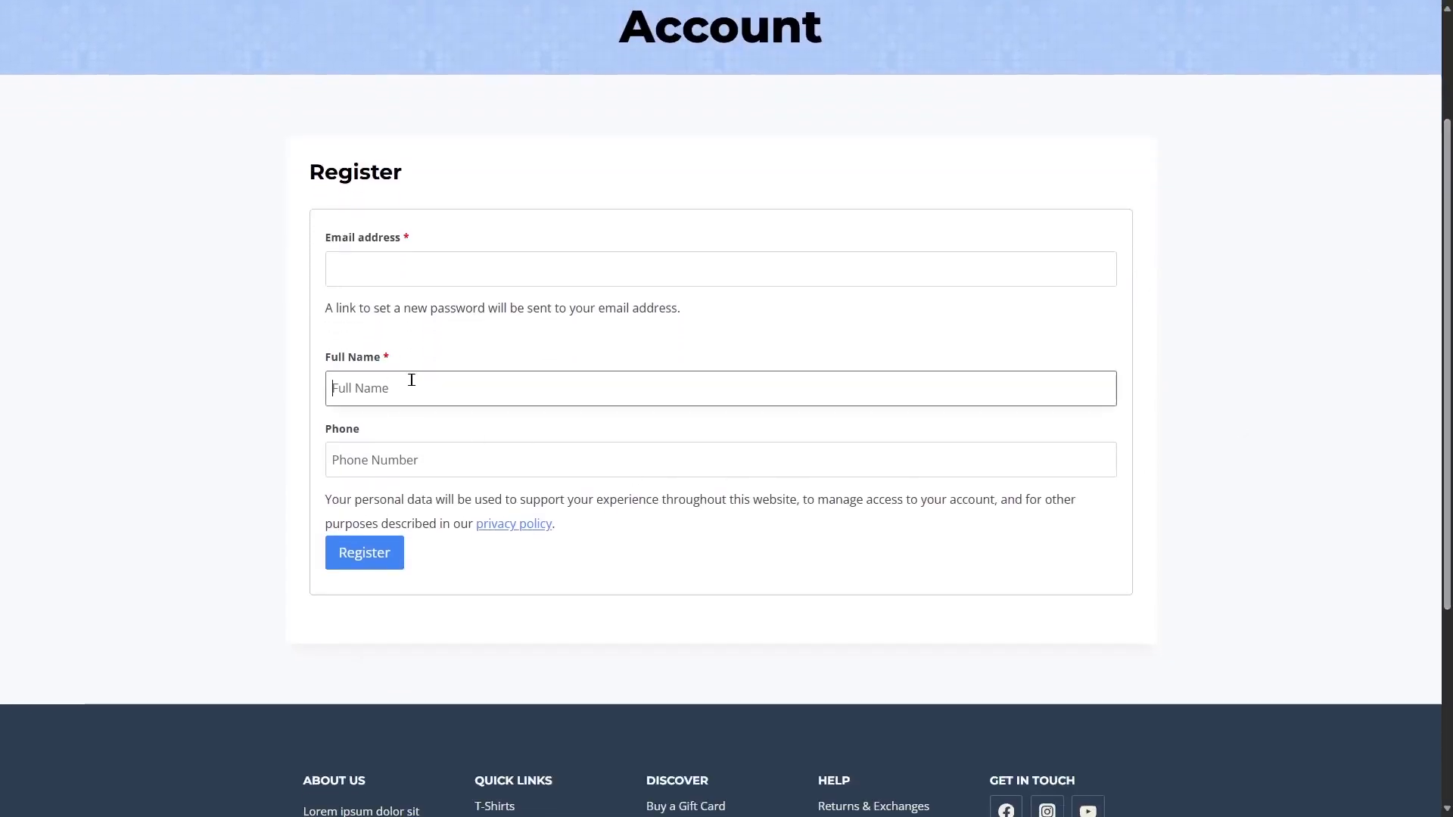
pyautogui.scroll(2, 722, 192)
pyautogui.scroll(-3, 601, 454)
pyautogui.click(396, 402)
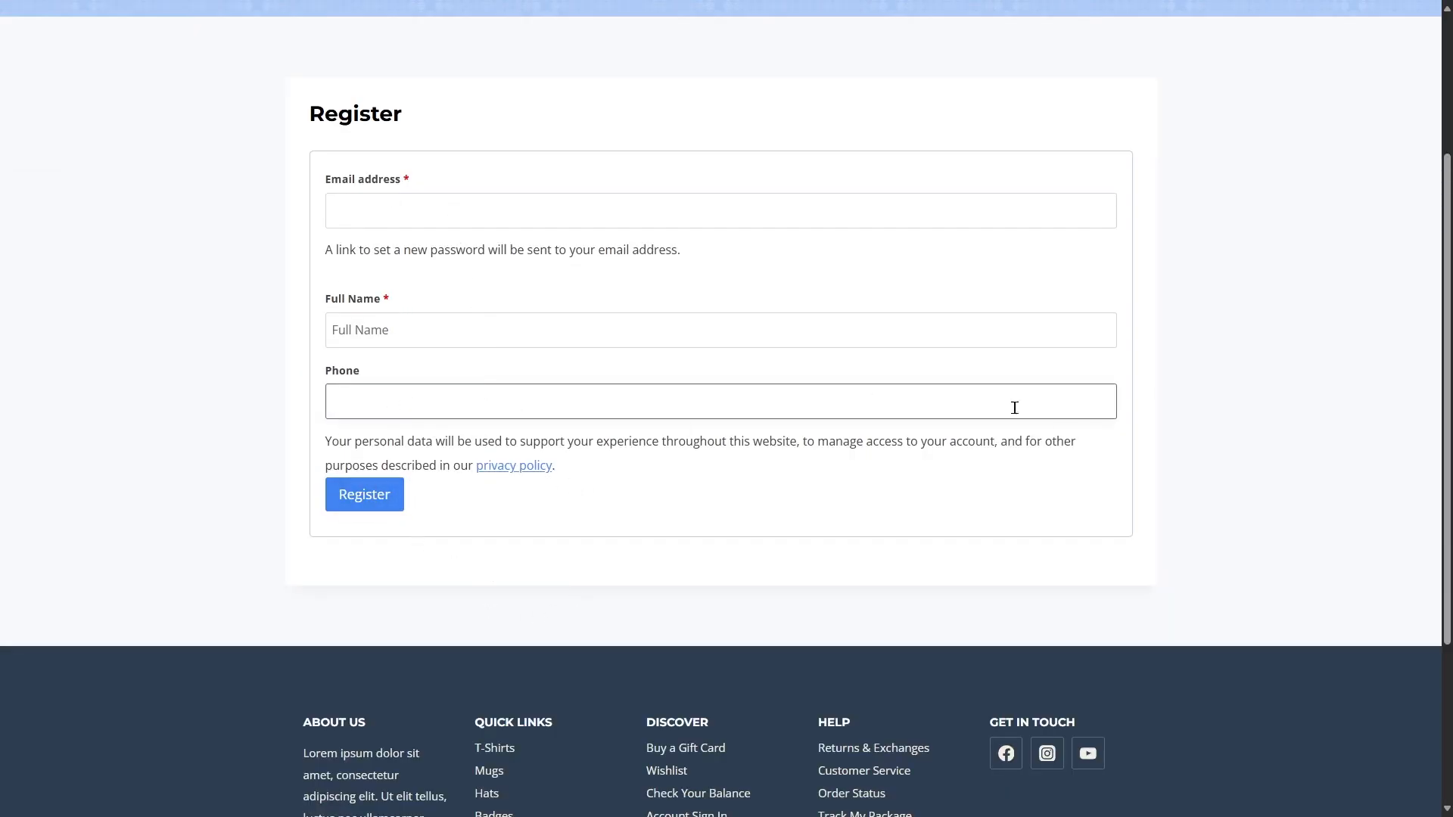
pyautogui.scroll(3, 942, 393)
pyautogui.click(771, 288)
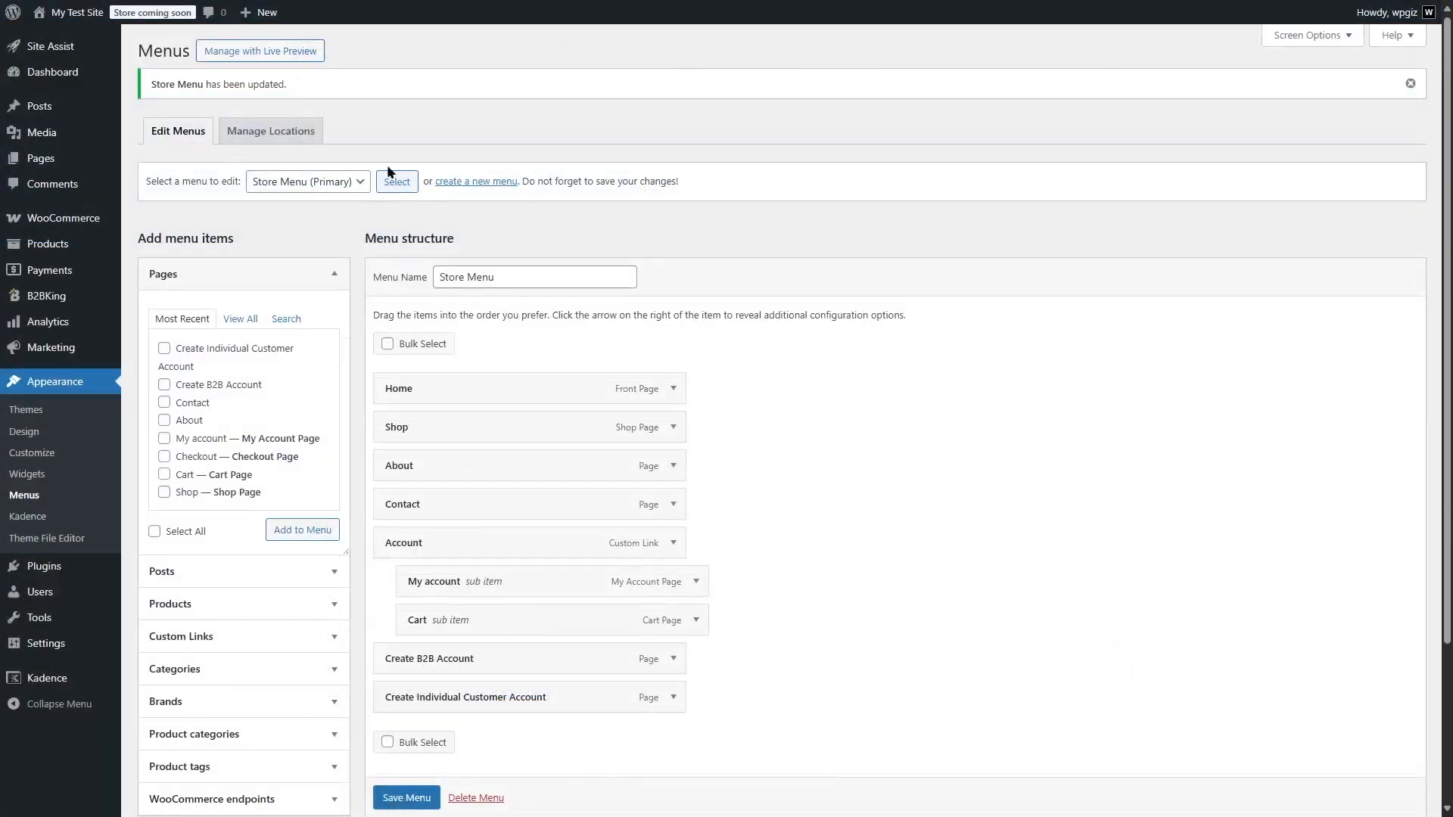
# Set the navigation label of the Create Individual Customer Account menu item to Create Account (Customer) and save the menu
pyautogui.scroll(-2, 690, 529)
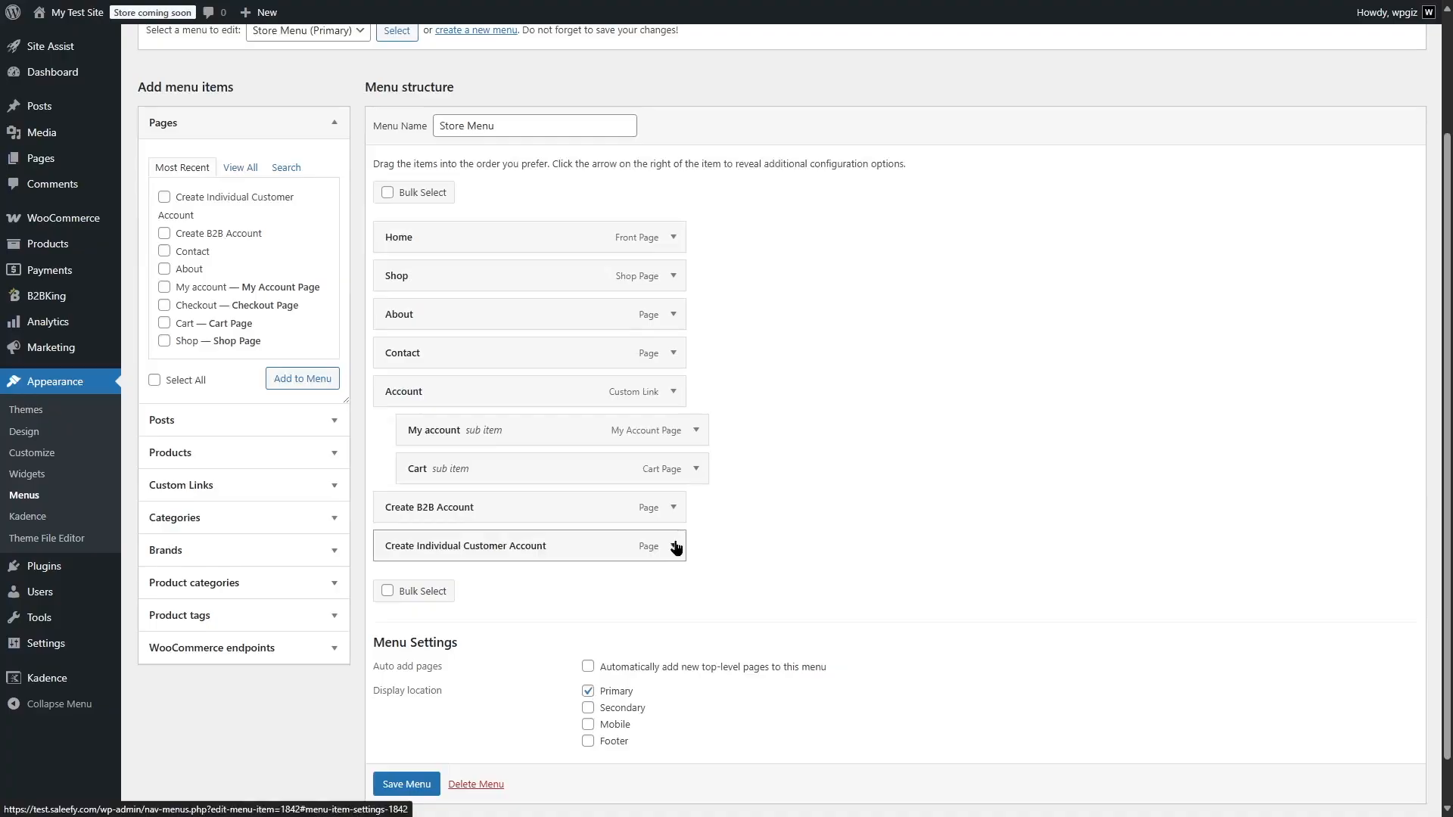
pyautogui.click(674, 545)
pyautogui.scroll(-2, 688, 545)
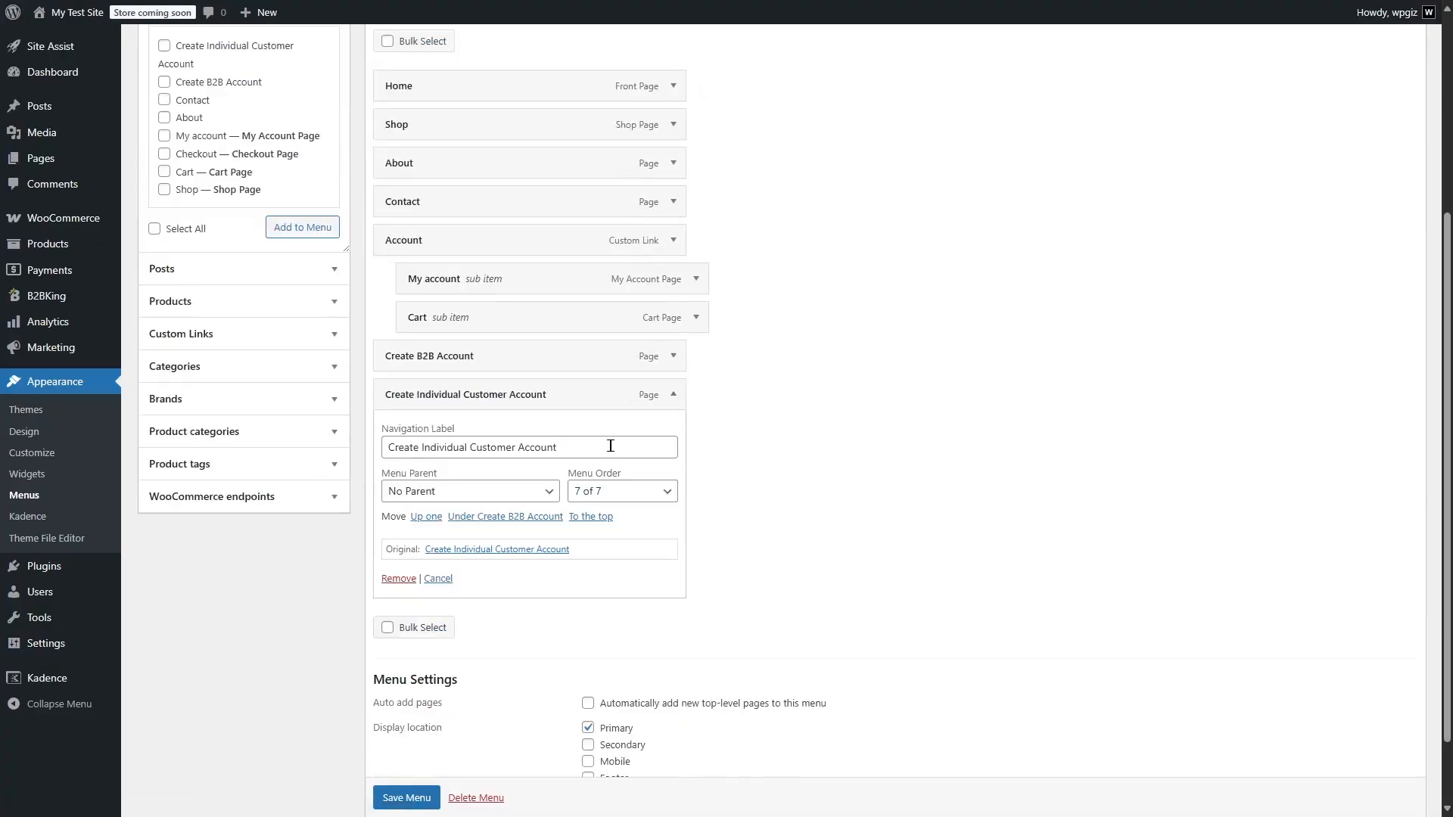
pyautogui.click(410, 450)
pyautogui.hotkey('ctrl', 'a')
pyautogui.write('Create Account (Customer)')
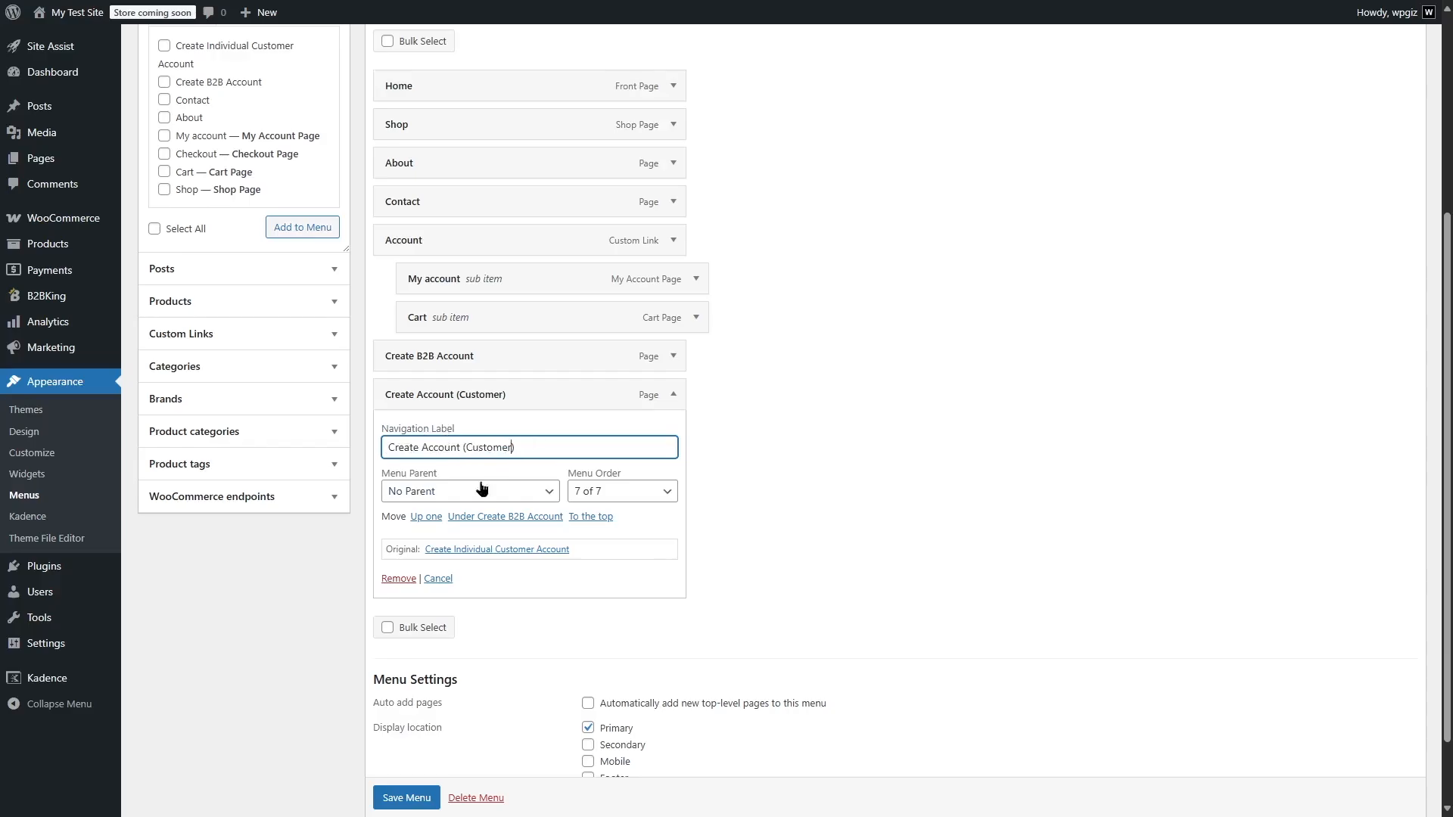
pyautogui.click(436, 792)
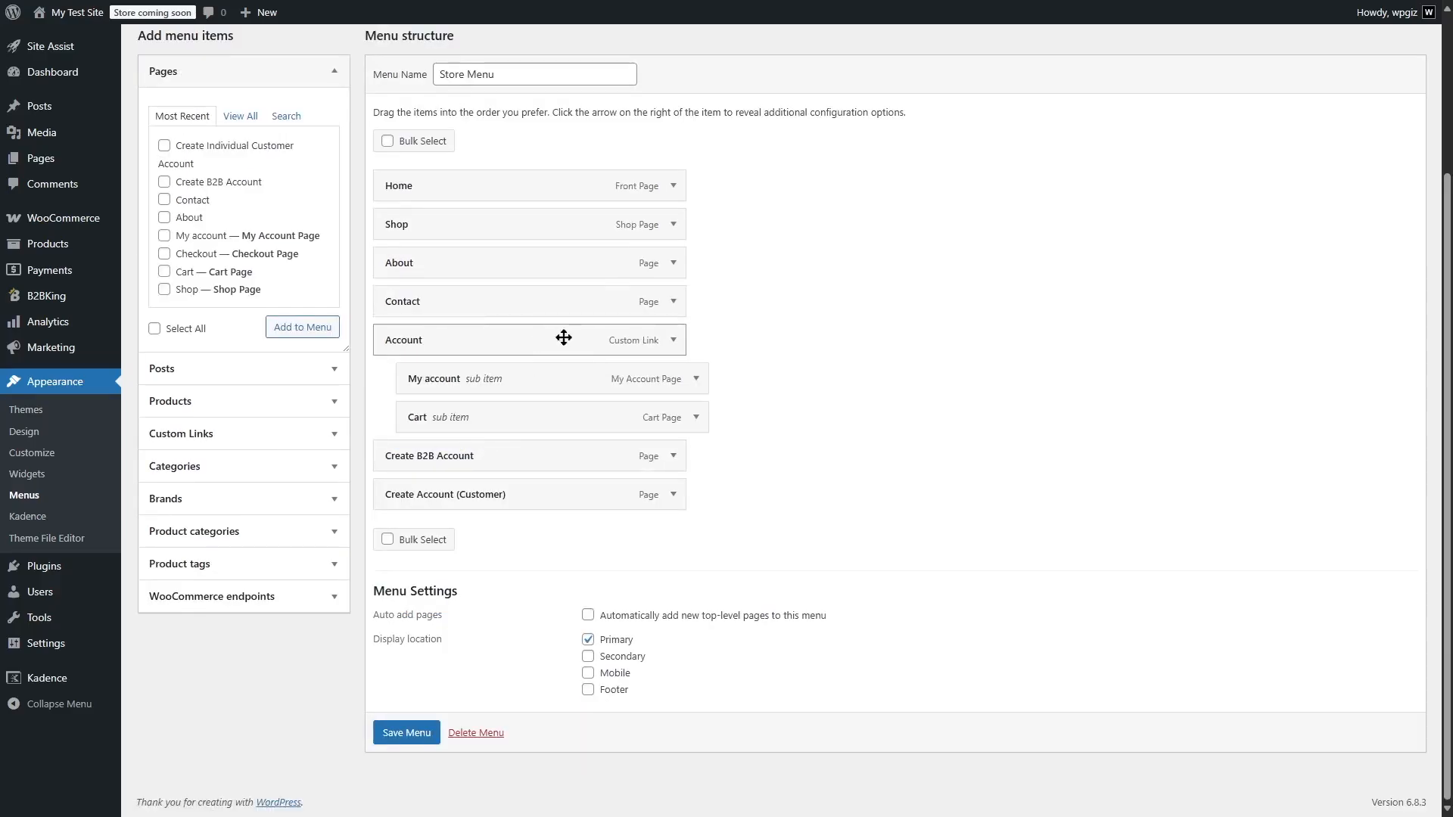
# Remove the Account custom link and its My account sub item from the Store Menu
pyautogui.click(673, 342)
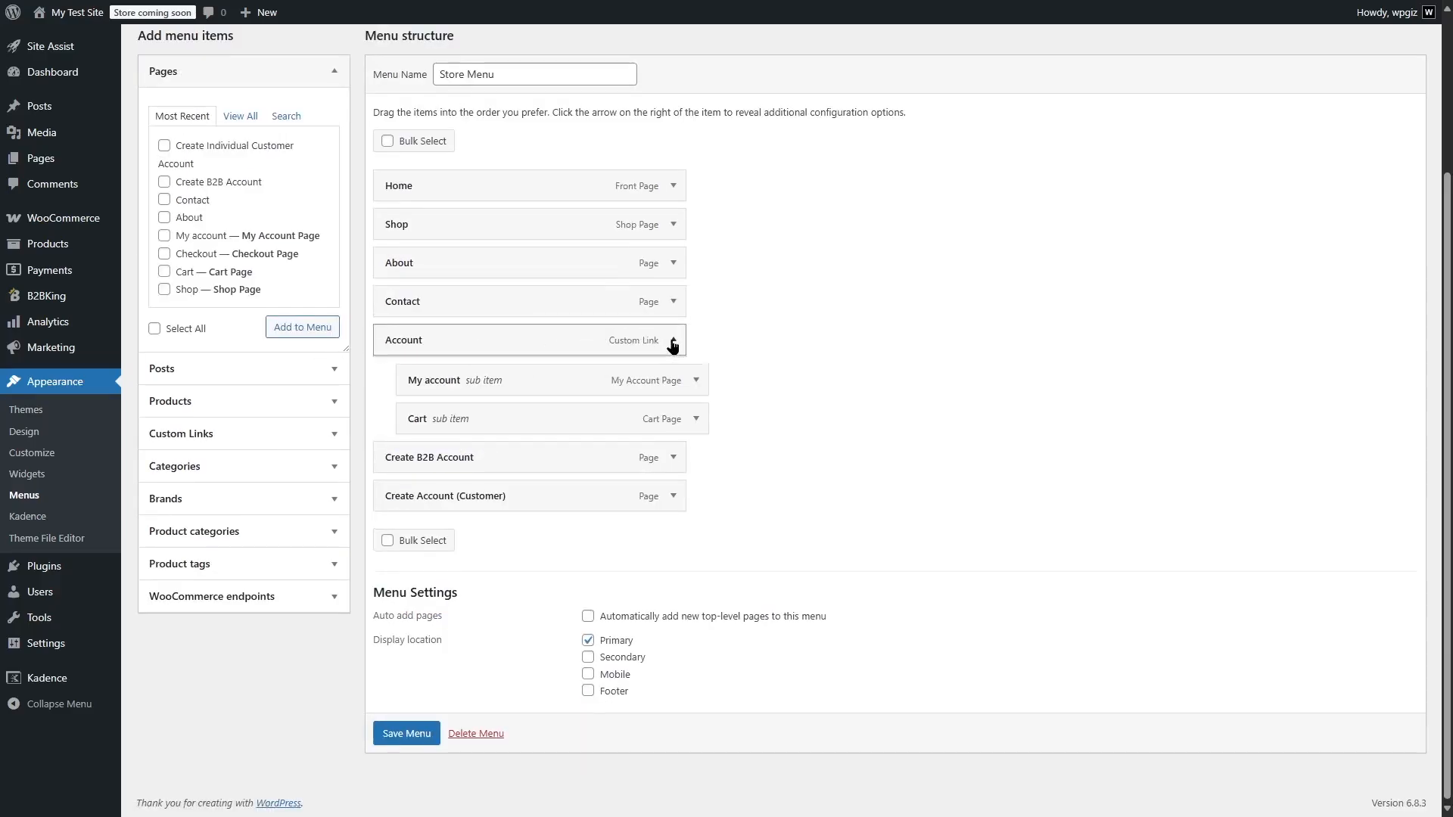
pyautogui.click(399, 530)
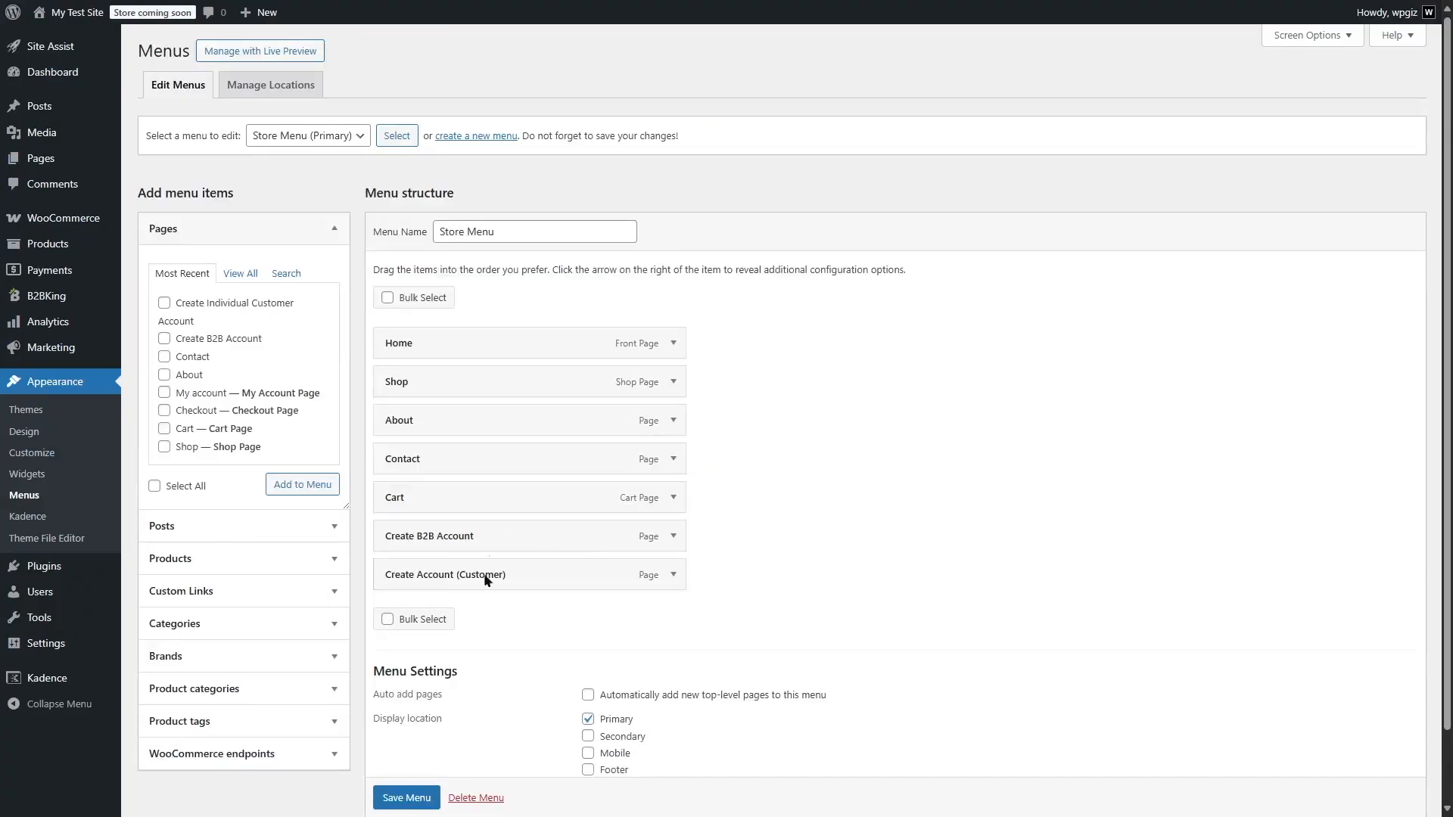
# Relabel the Create Account (Customer) menu item as Create B2C Account, save the Store Menu and visit the storefront
pyautogui.click(672, 575)
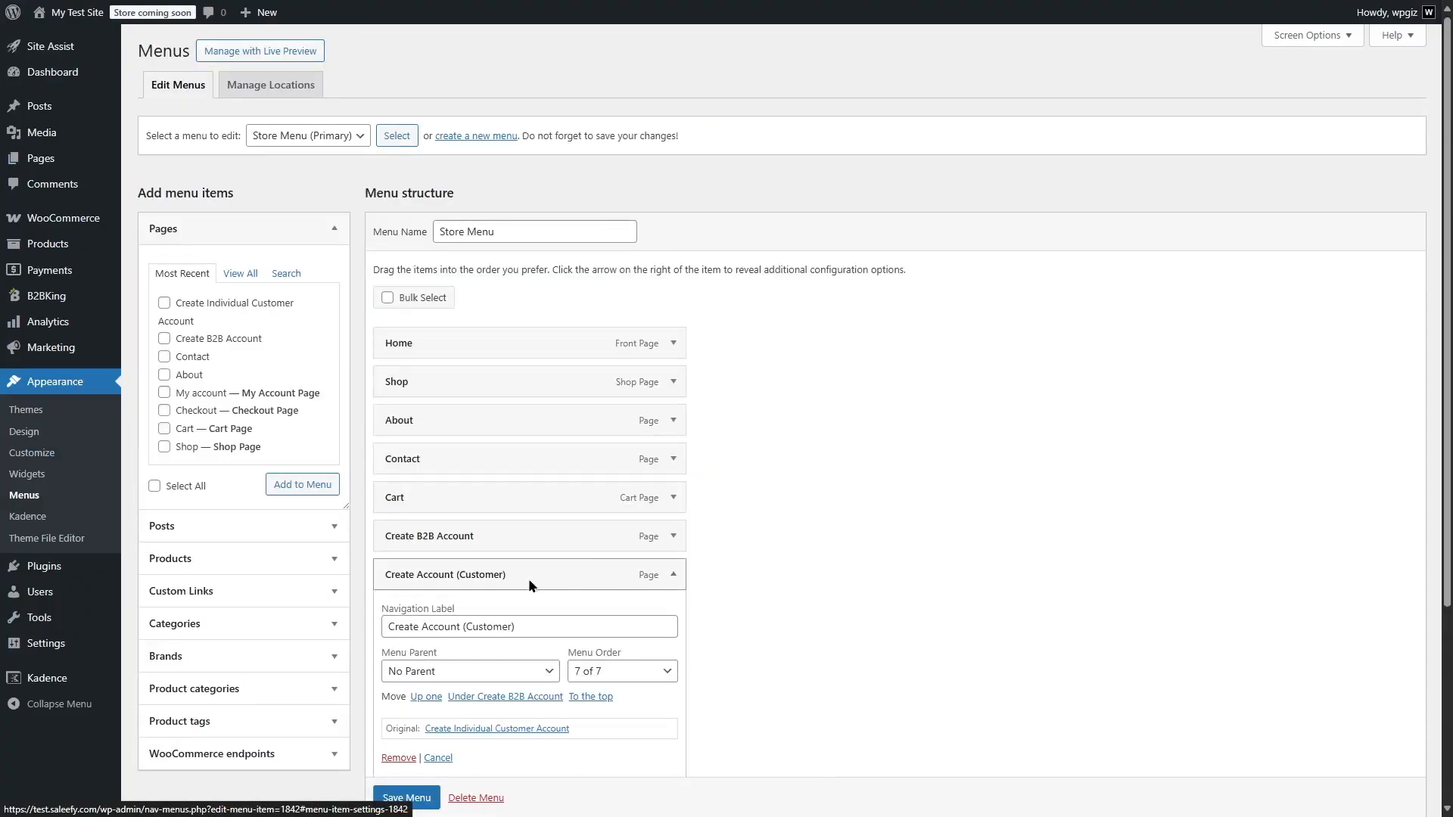
pyautogui.moveTo(520, 626); pyautogui.dragTo(458, 626)
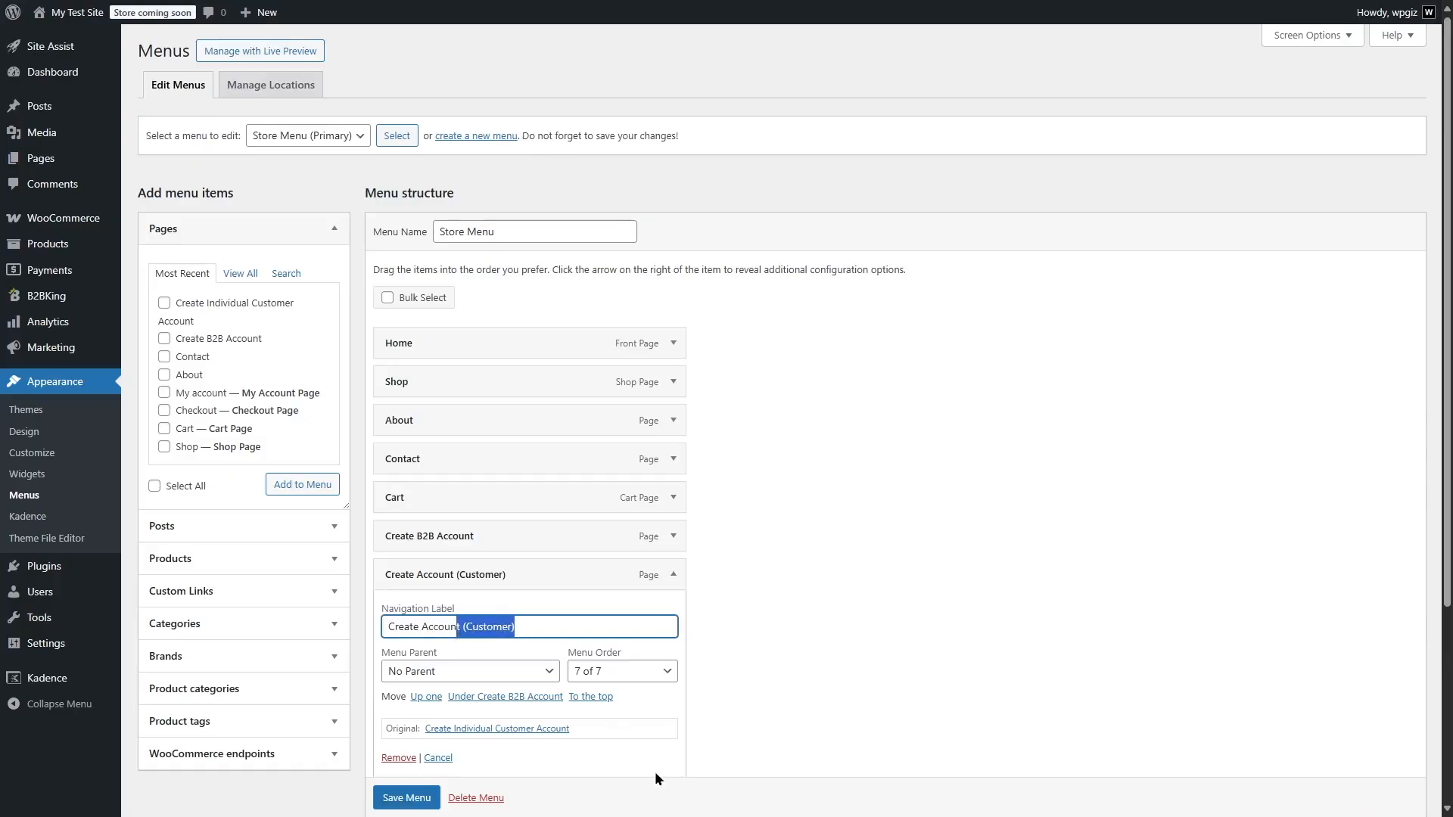
pyautogui.press('BackSpace')
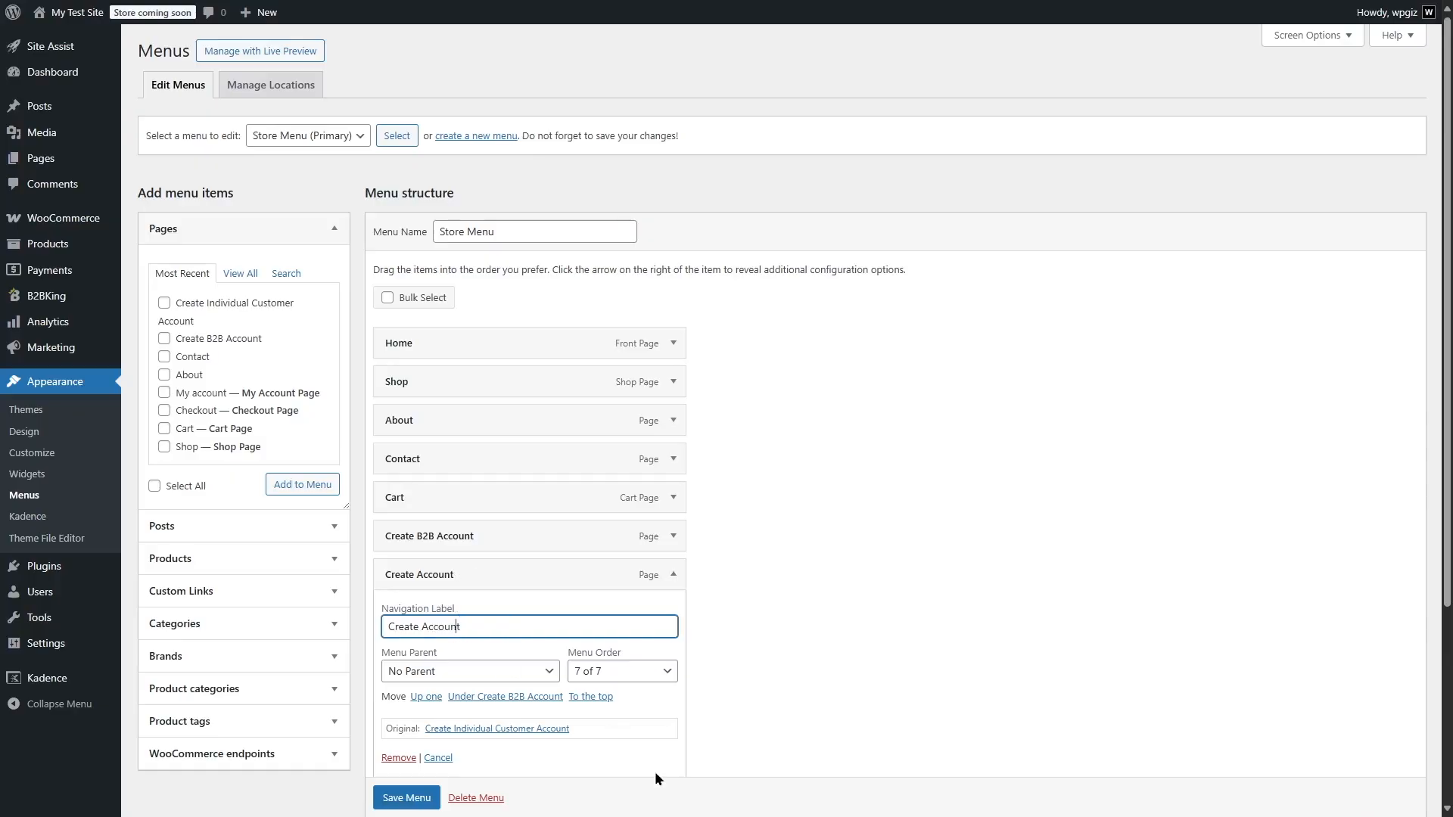
pyautogui.write('B2C')
pyautogui.click(401, 797)
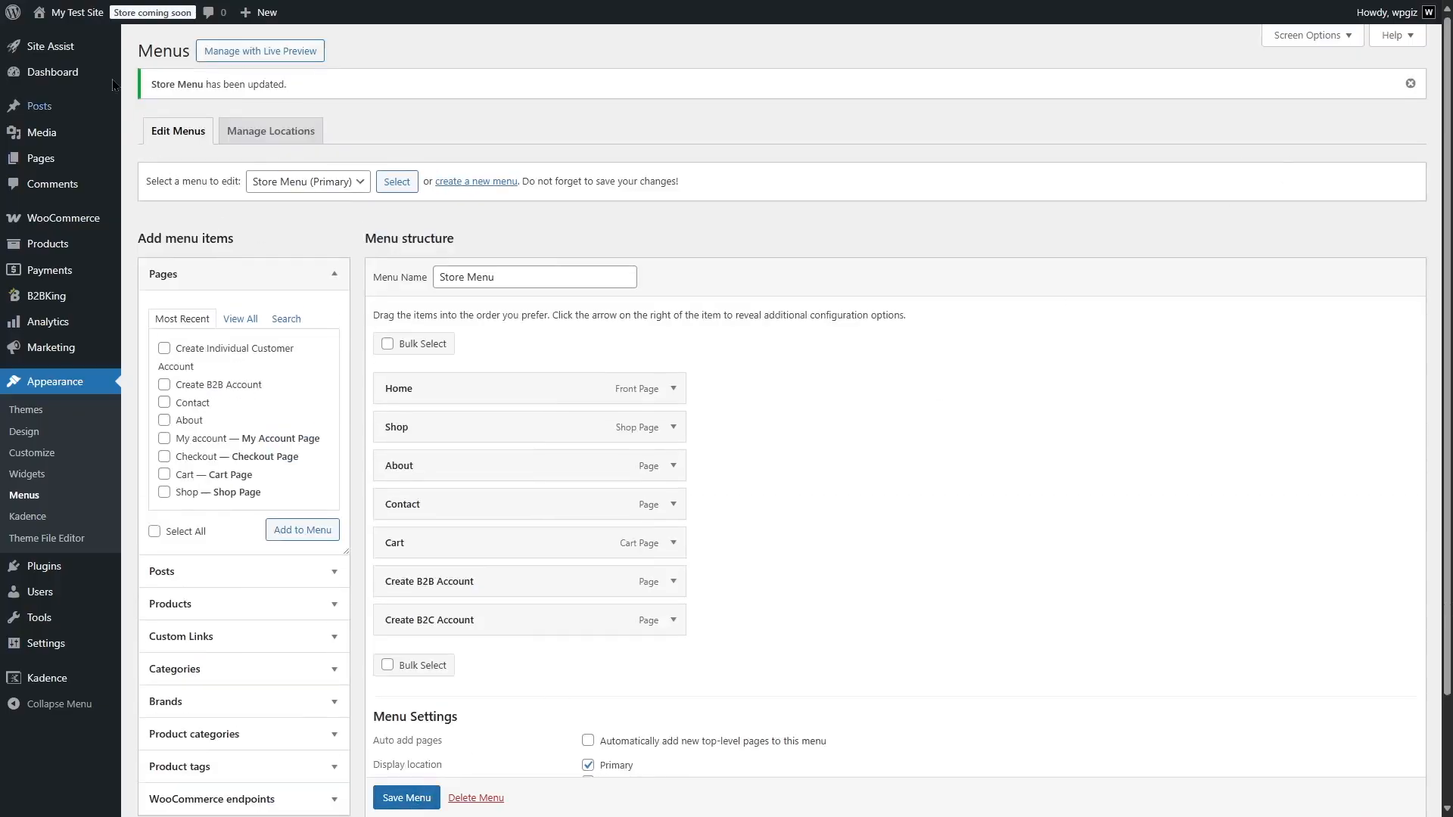
pyautogui.moveTo(78, 12)
pyautogui.click(93, 38)
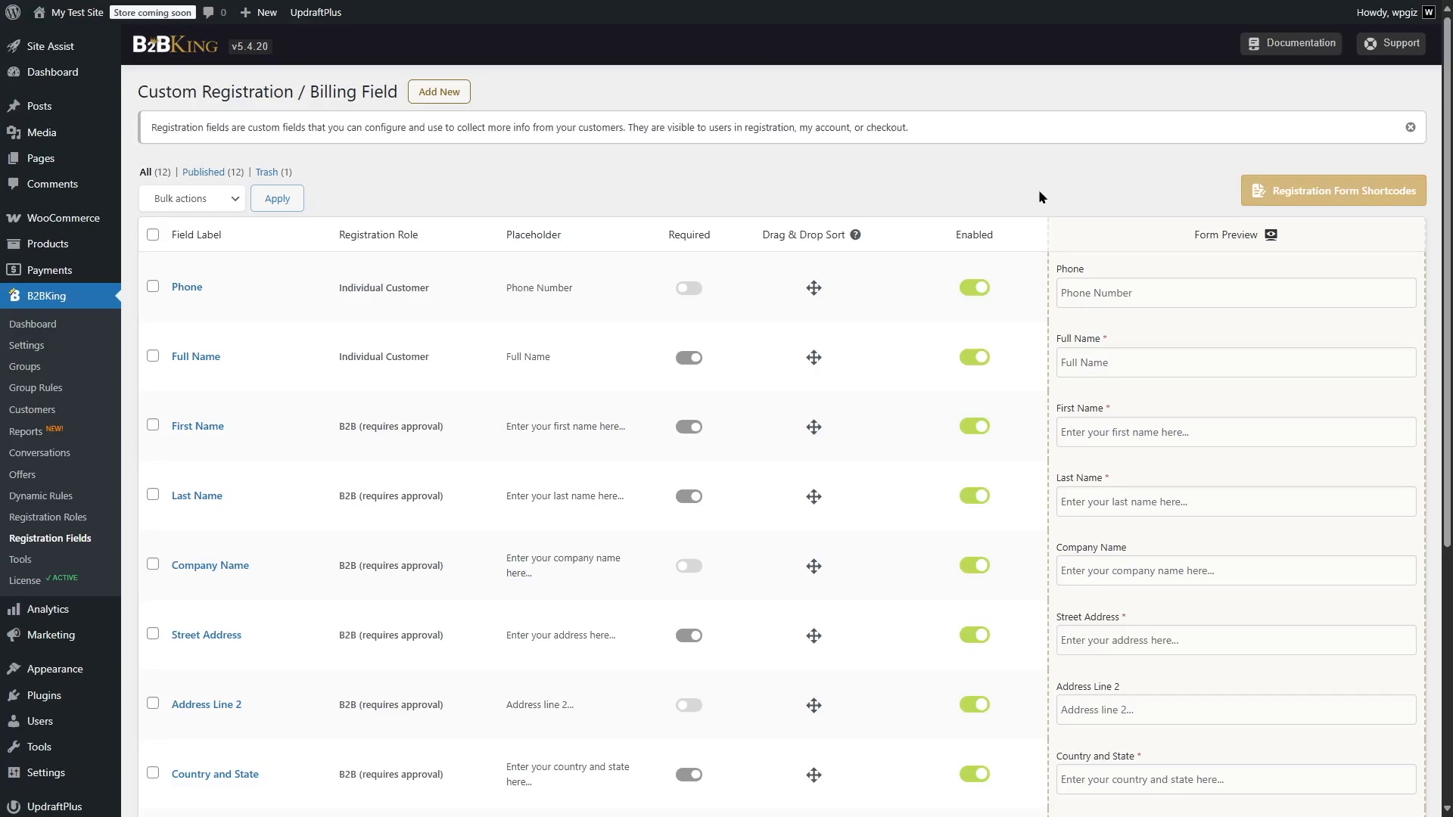
# Show the B2BKing registration form shortcodes and compare each one with the Add Login Form option on and off
pyautogui.click(43, 544)
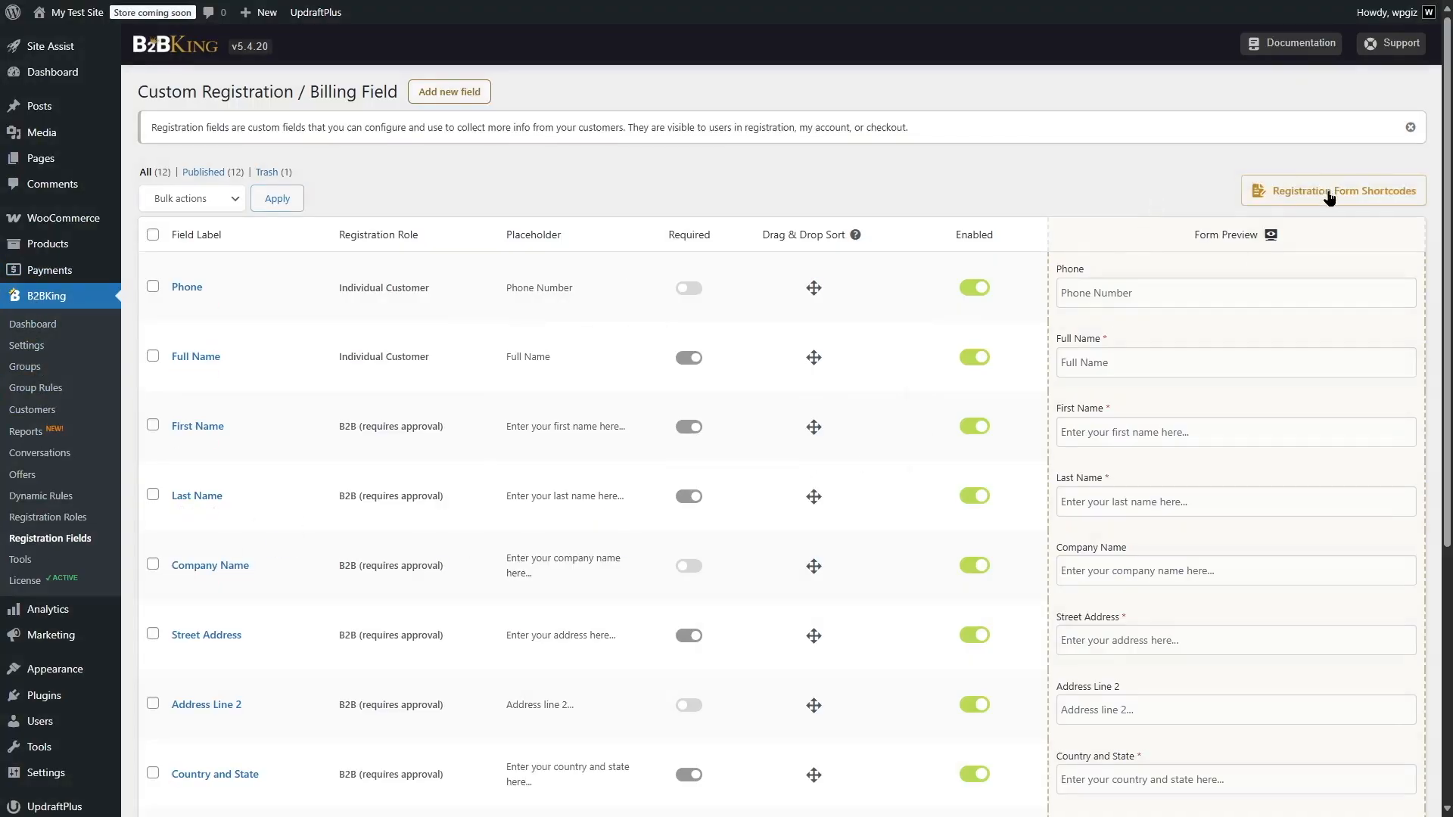
pyautogui.click(1329, 197)
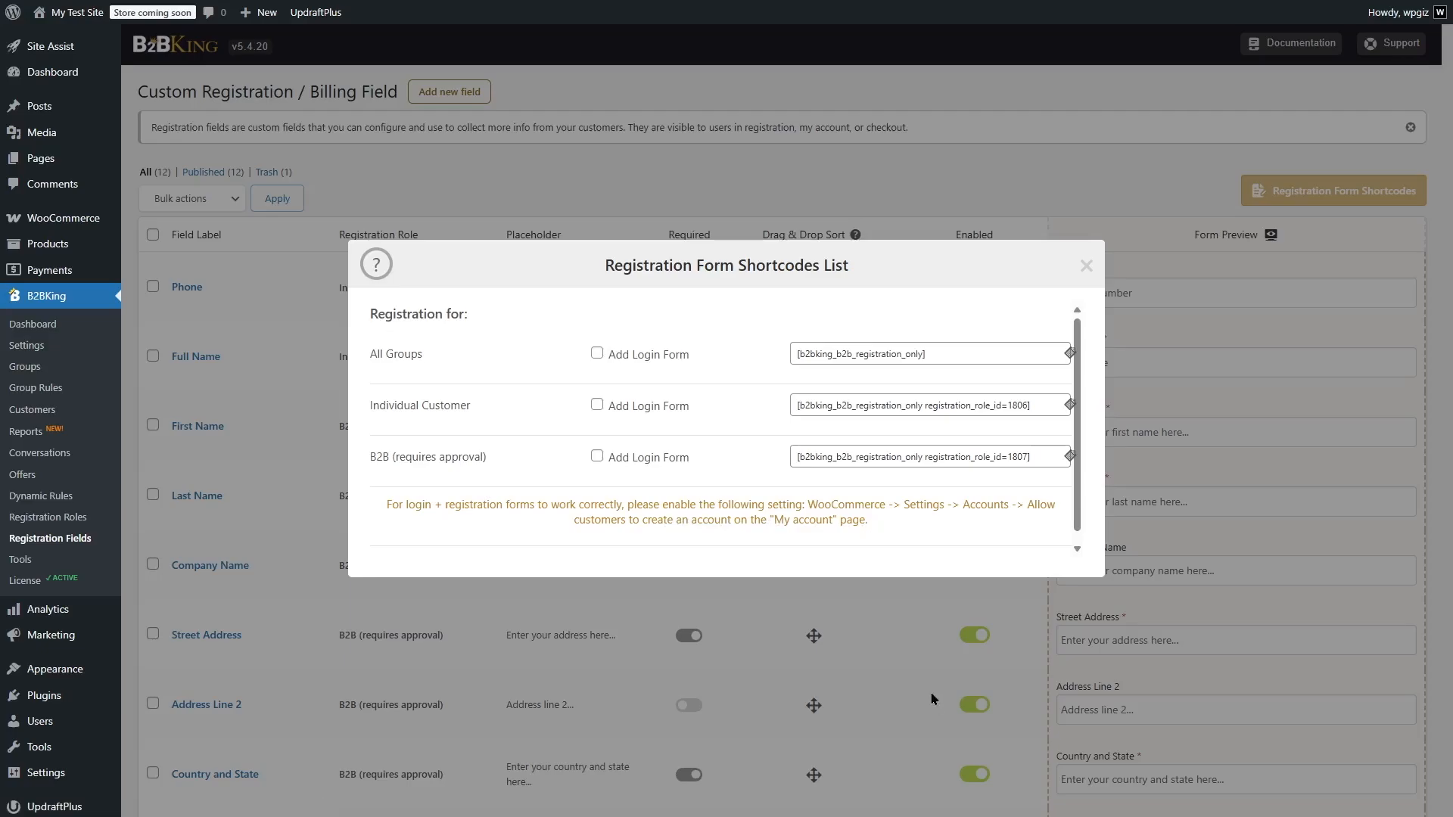
pyautogui.click(597, 354)
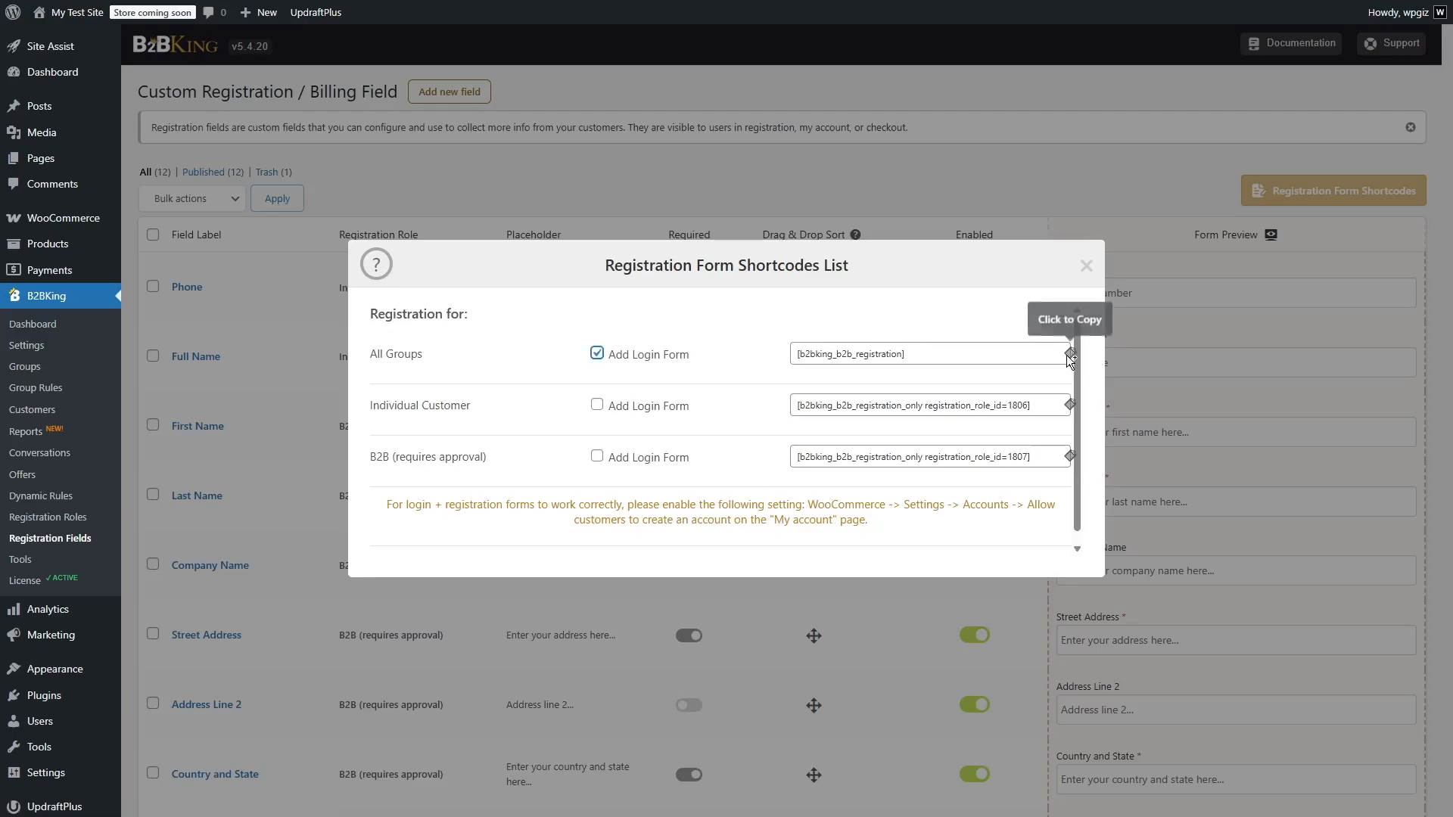
pyautogui.click(597, 405)
pyautogui.click(597, 456)
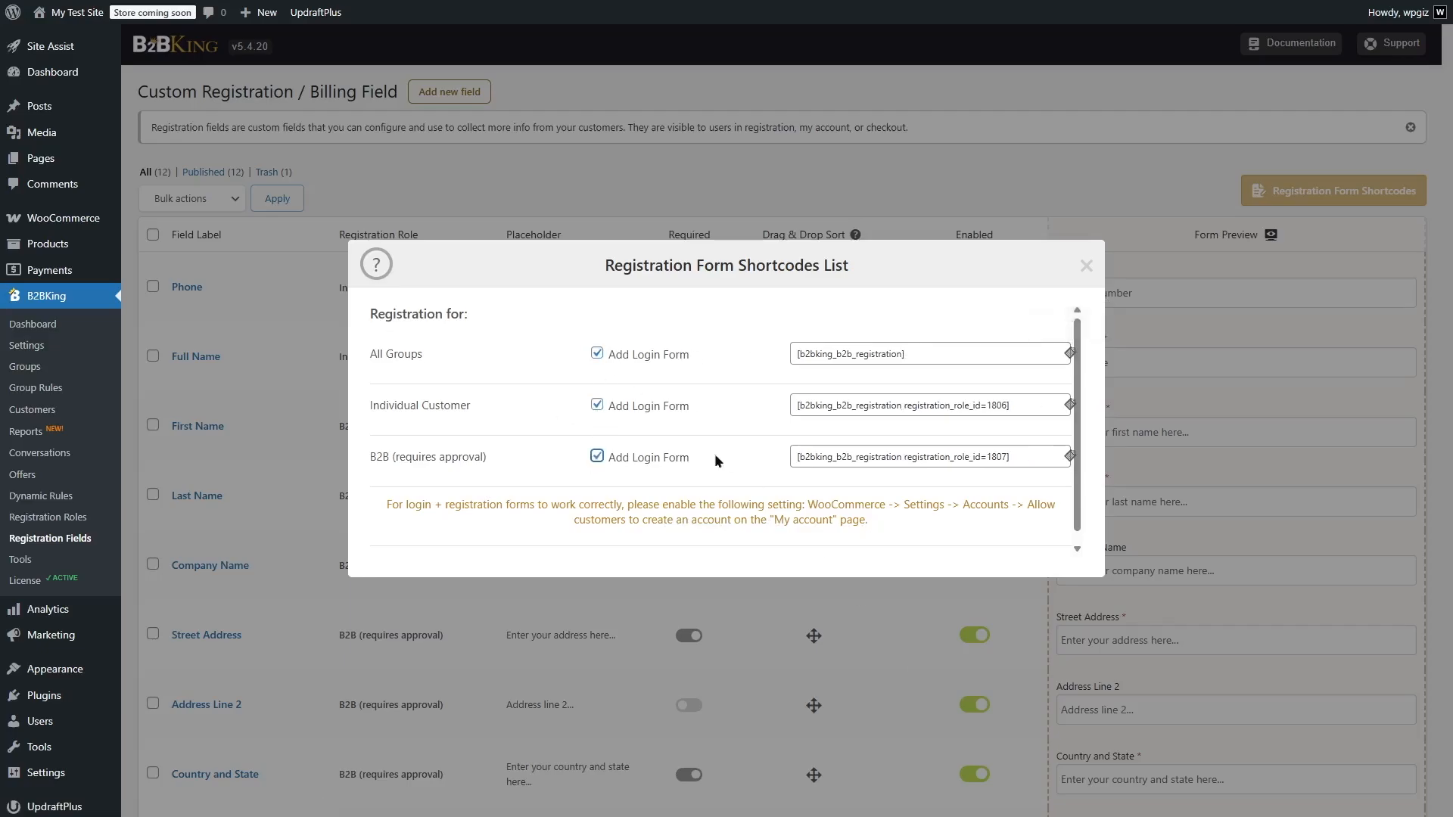
pyautogui.click(597, 457)
pyautogui.click(597, 405)
pyautogui.click(597, 354)
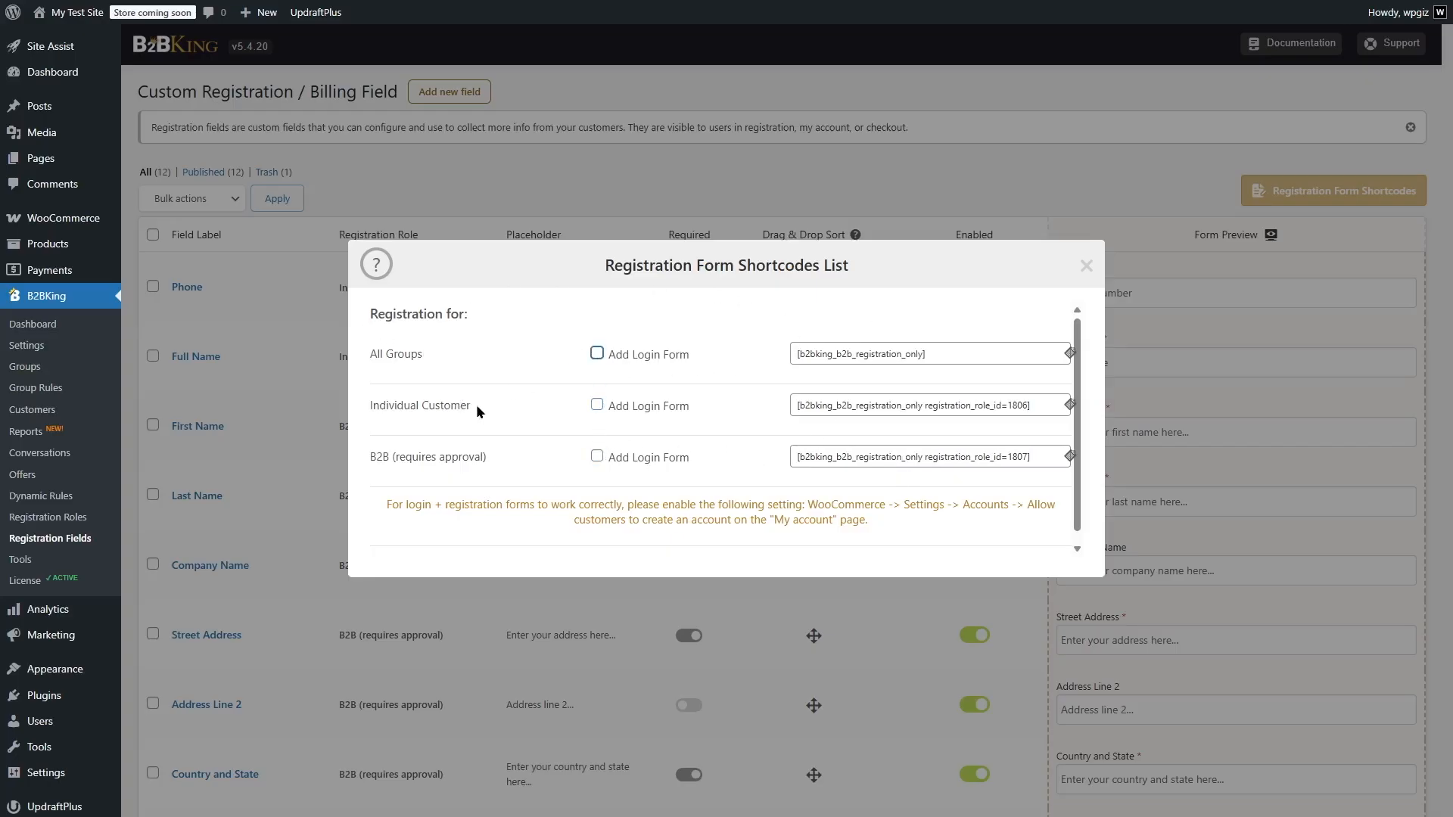
# Allow customers to create an account on the "My account" page in the WooCommerce Accounts & Privacy settings and save
pyautogui.click(821, 510)
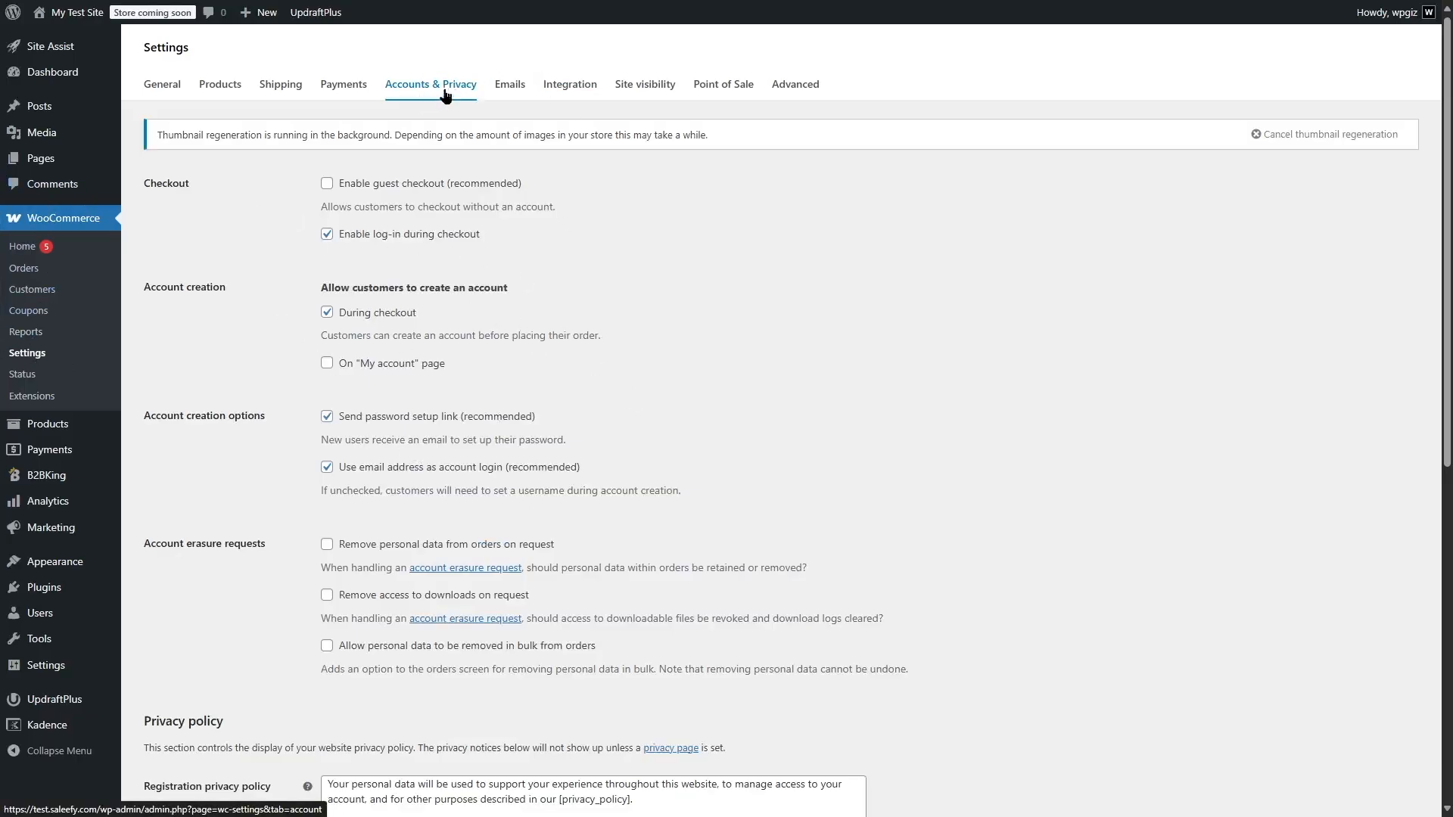
pyautogui.click(327, 364)
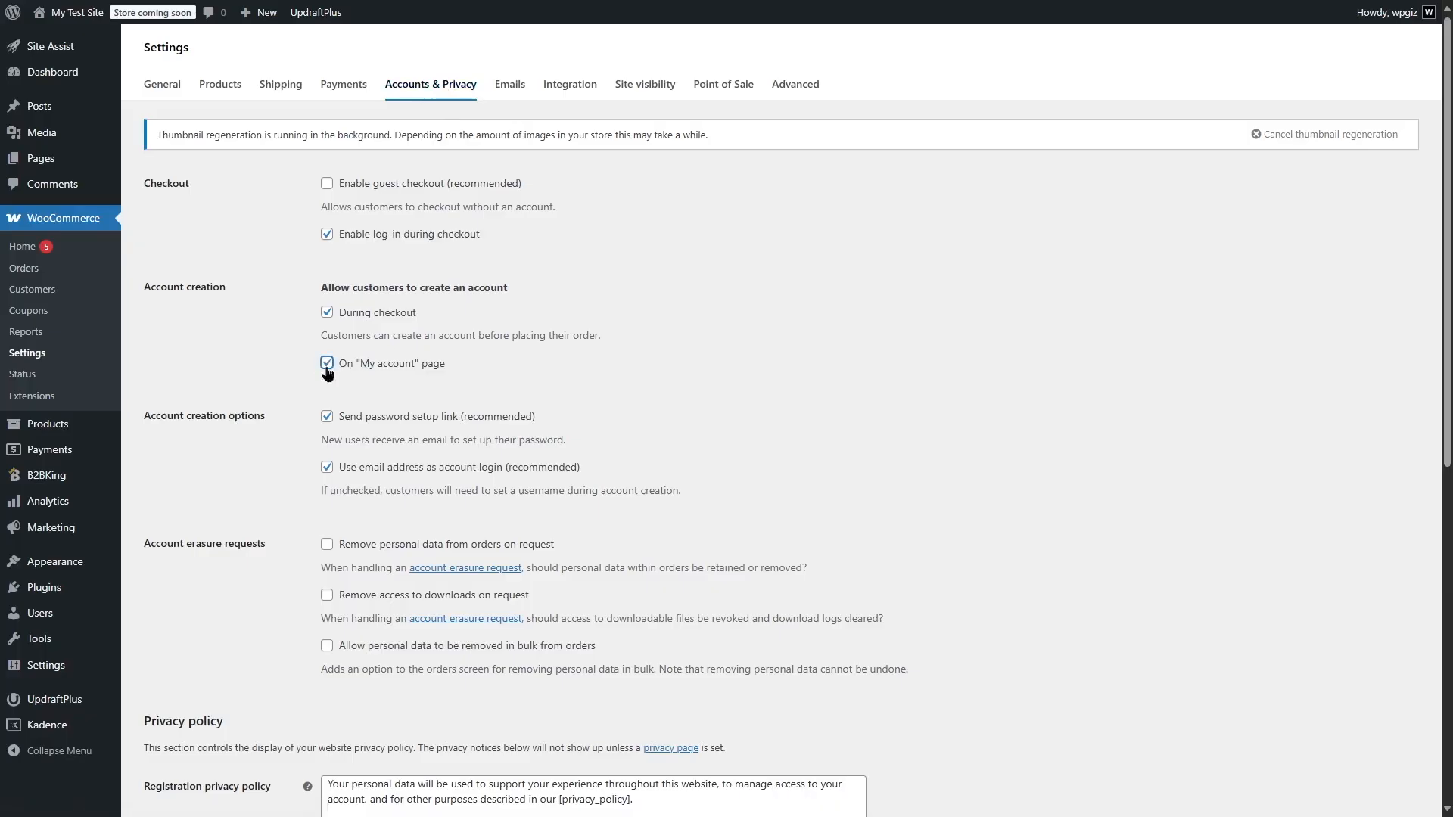
pyautogui.scroll(-8, 376, 624)
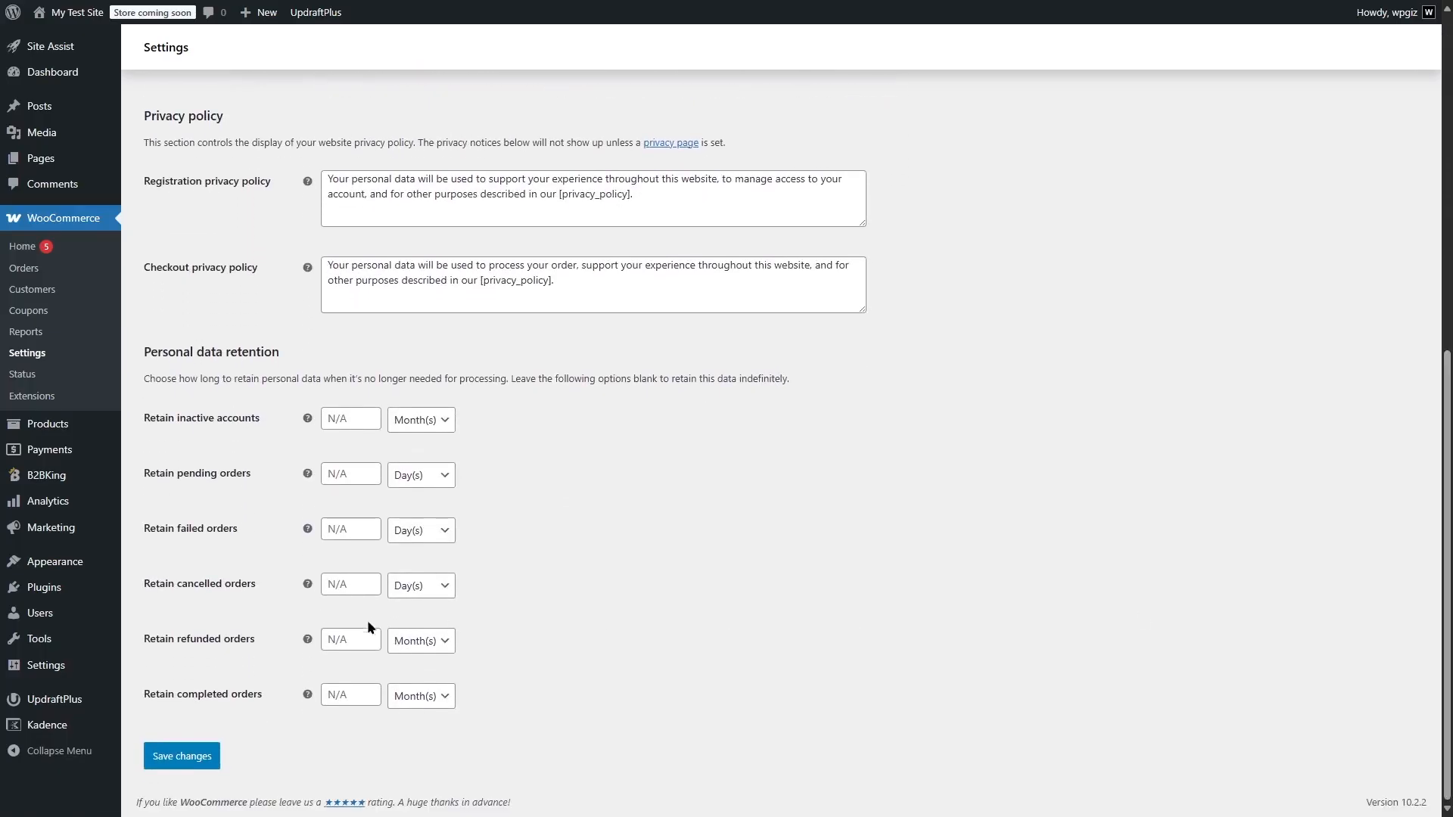
pyautogui.click(182, 756)
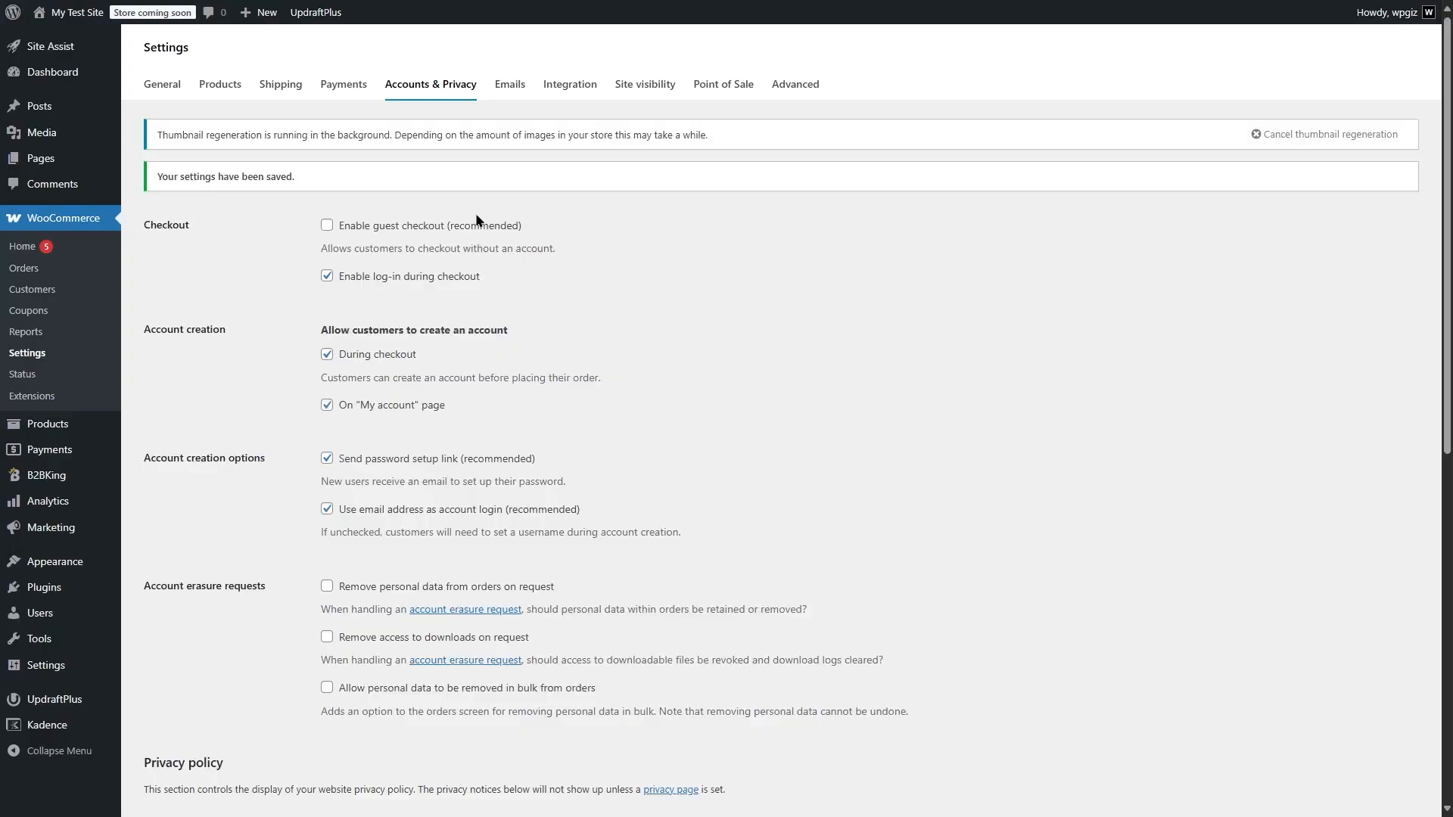
# Create a new page titled My Account
pyautogui.moveTo(69, 159)
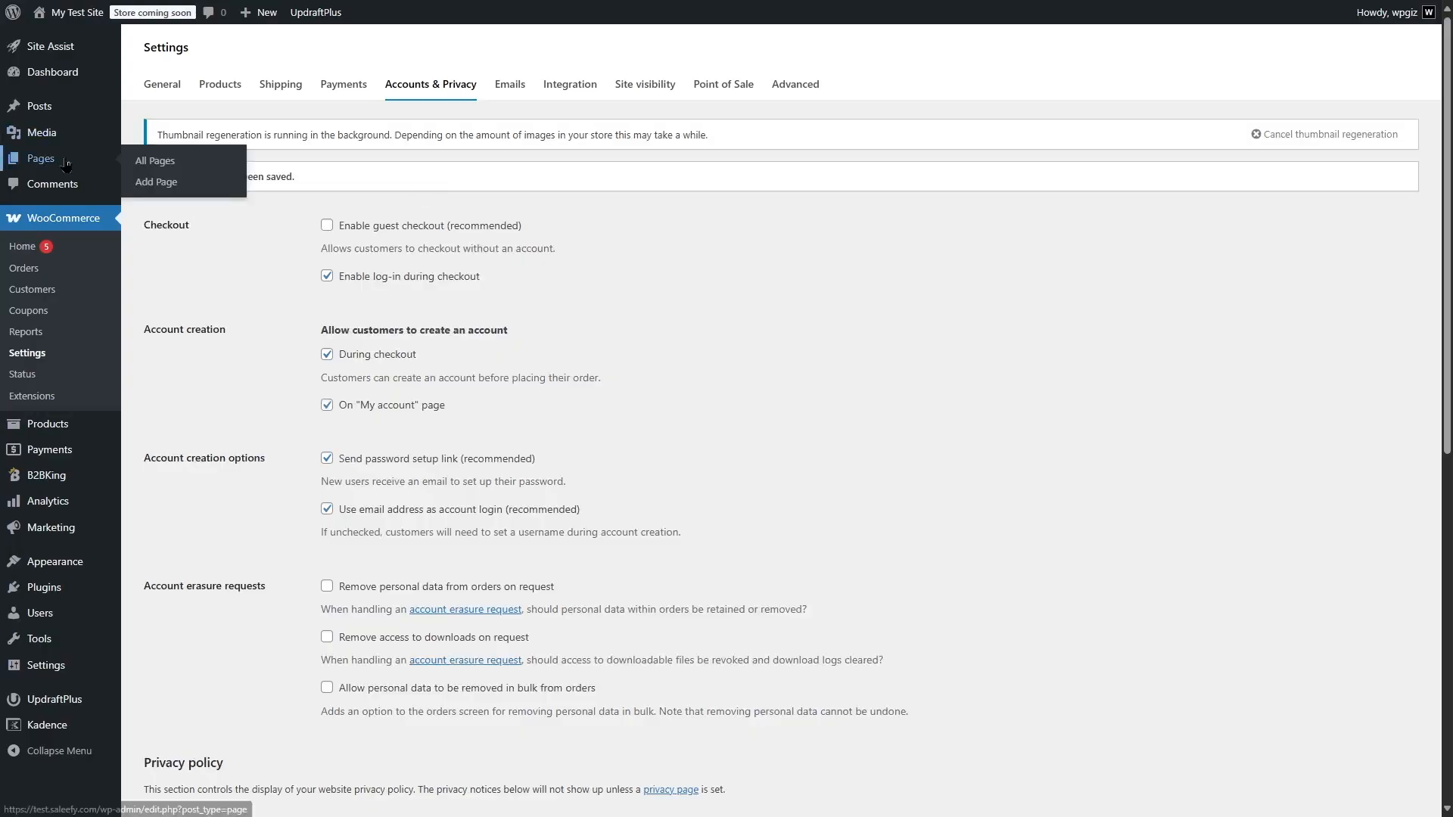
pyautogui.click(210, 184)
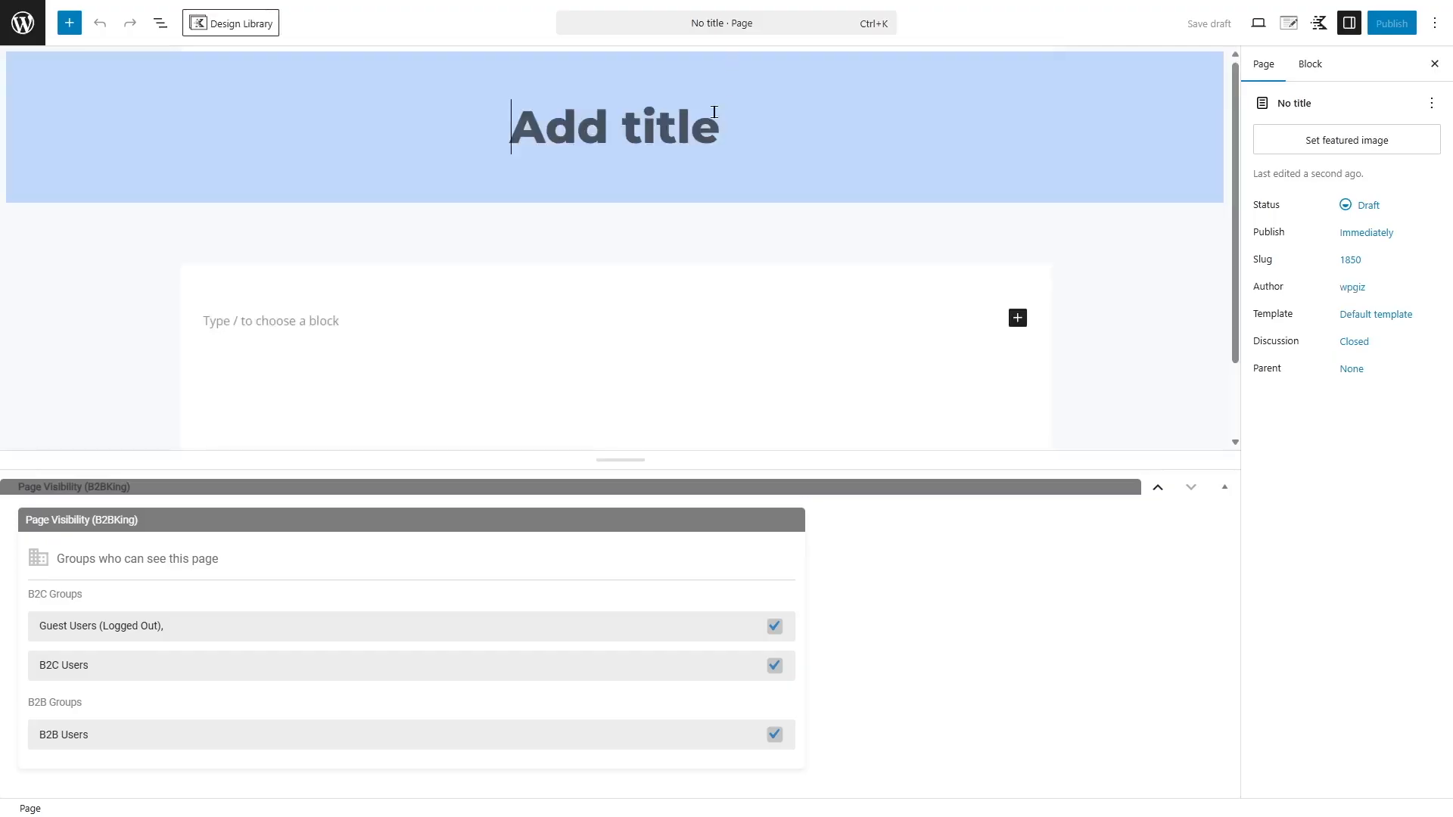
pyautogui.write('My Account')
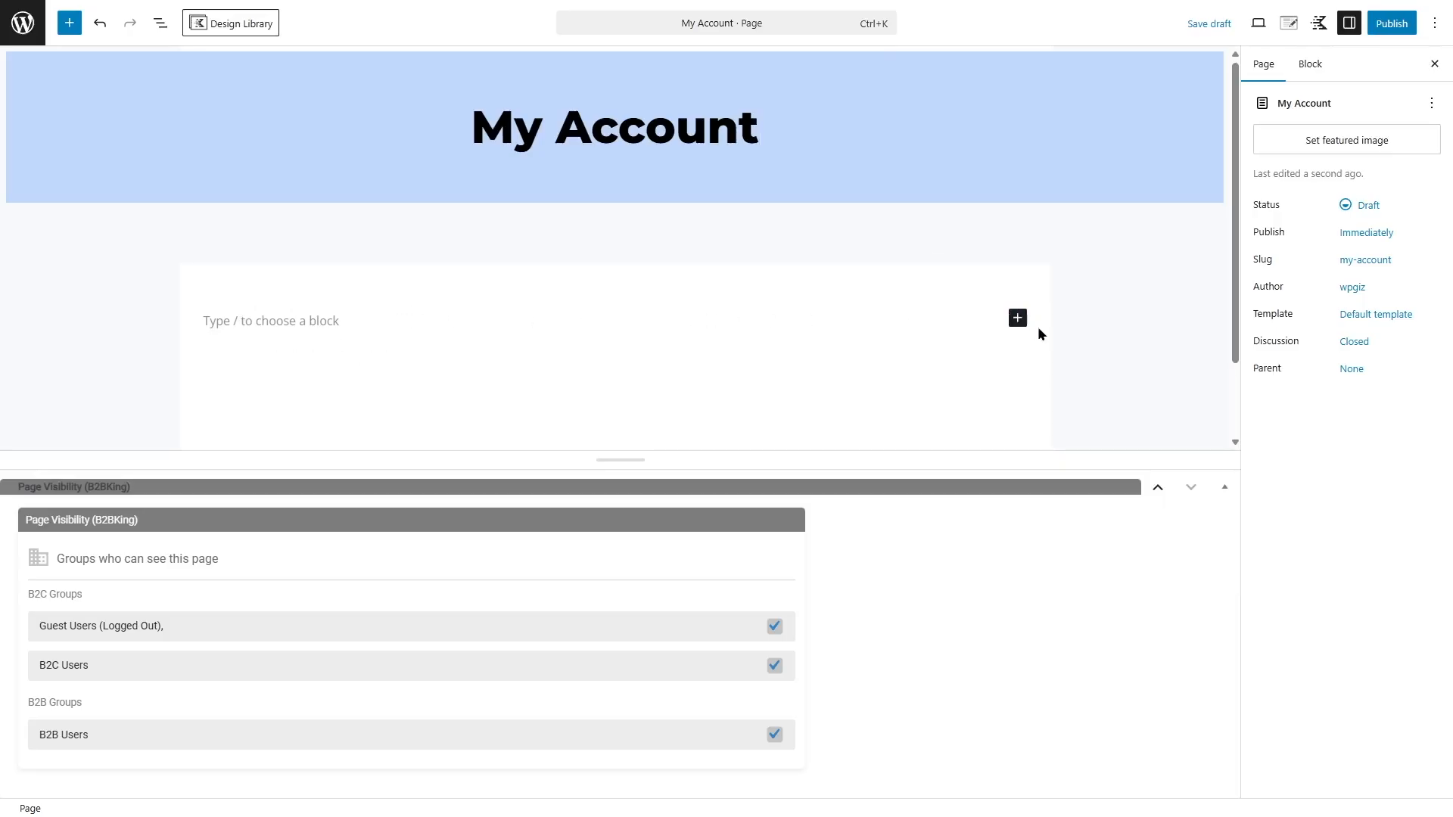
# Insert a Shortcode block containing [woocommerce_my_account] and publish the page
pyautogui.click(1018, 318)
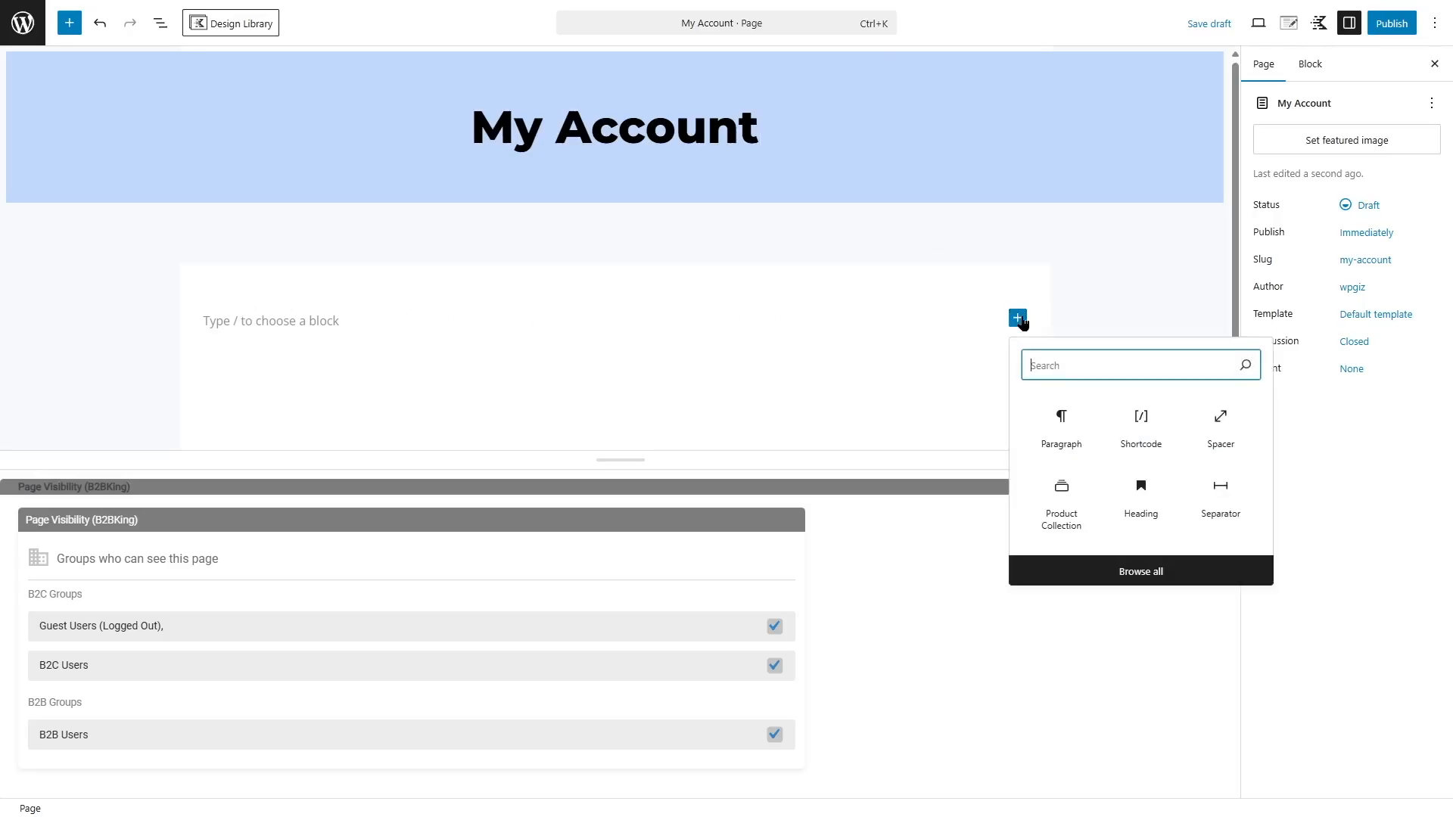
pyautogui.click(1141, 428)
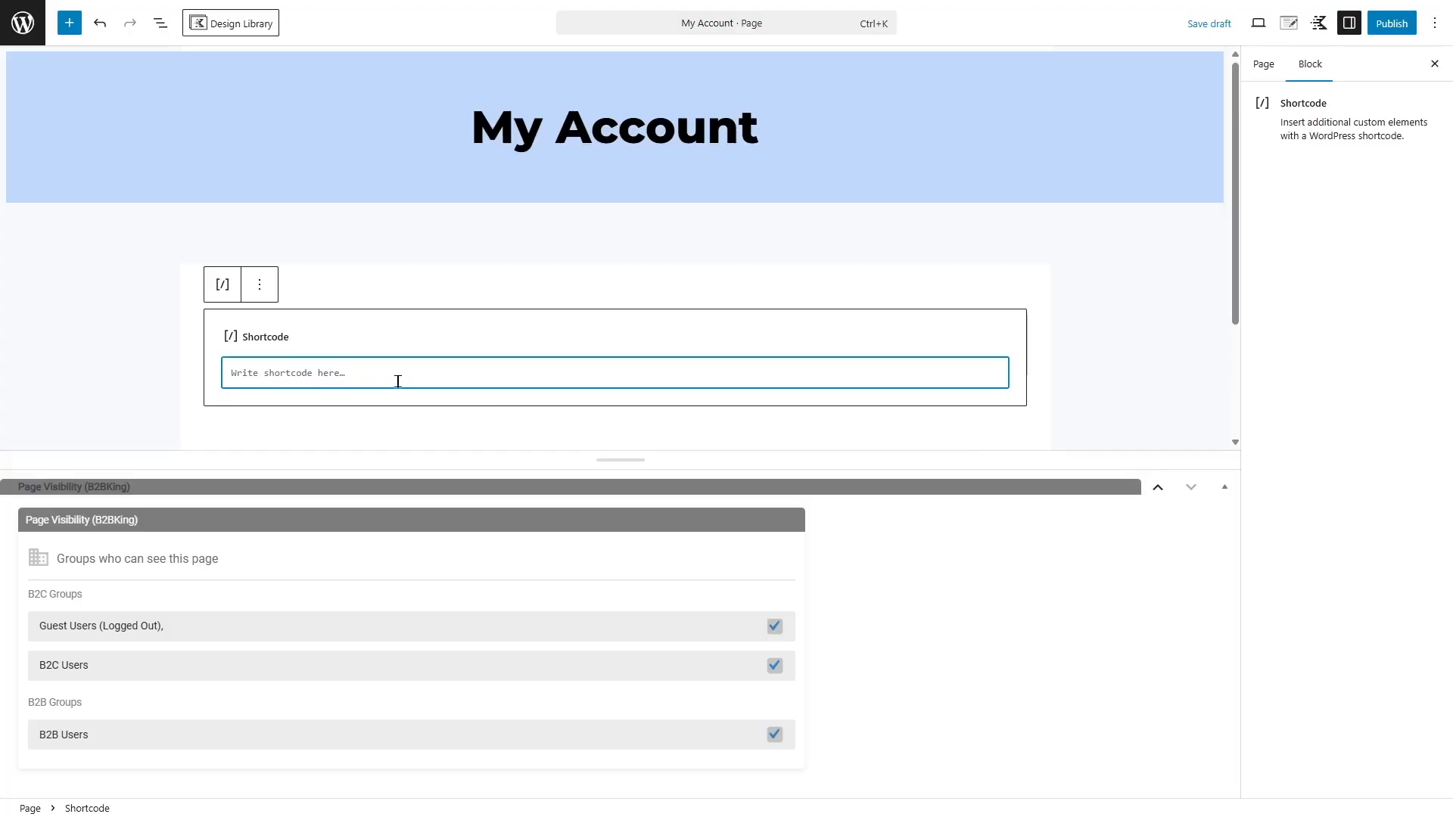
pyautogui.write('[woocommerce_my_account]')
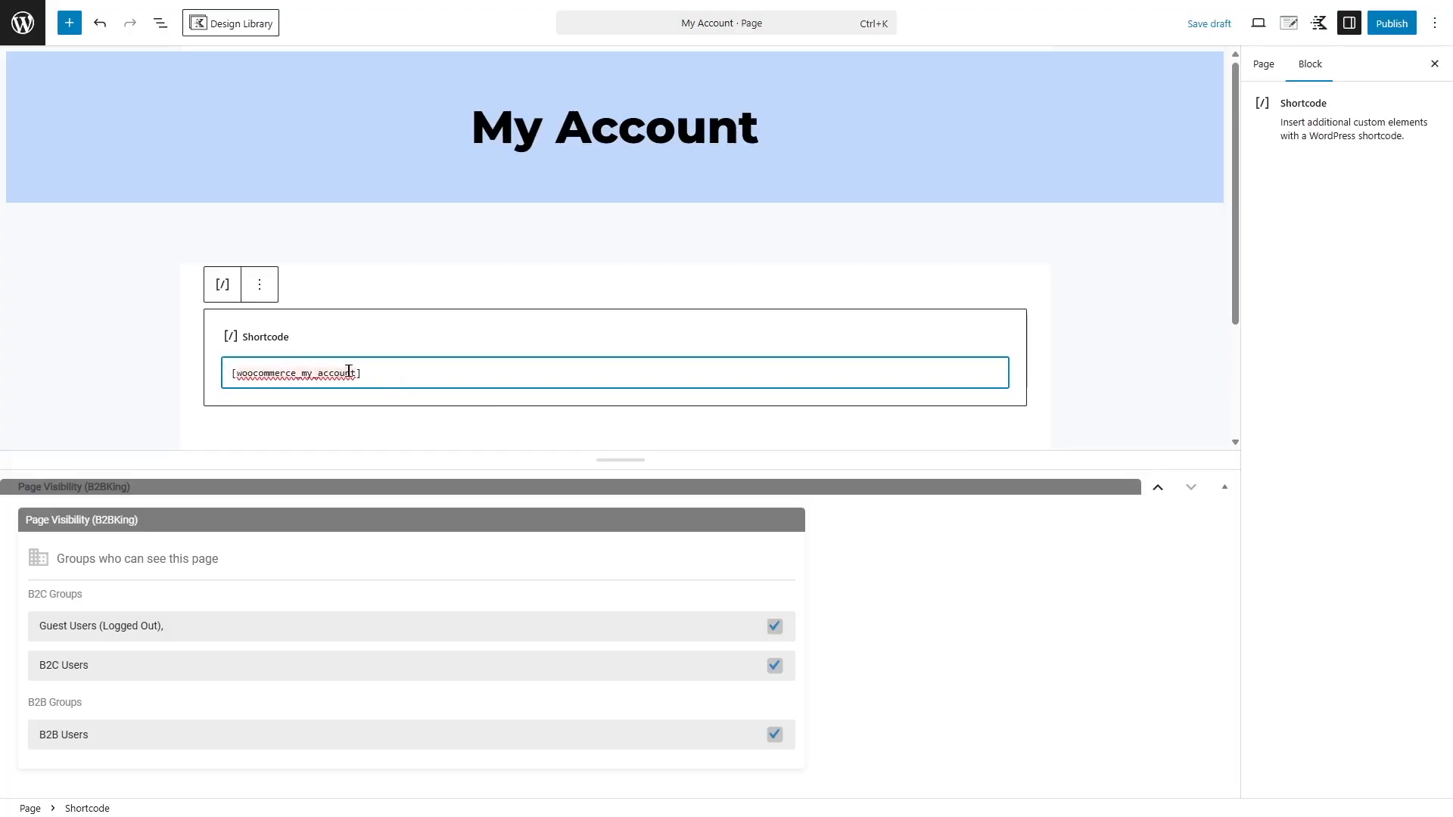
pyautogui.click(1392, 24)
pyautogui.click(1395, 30)
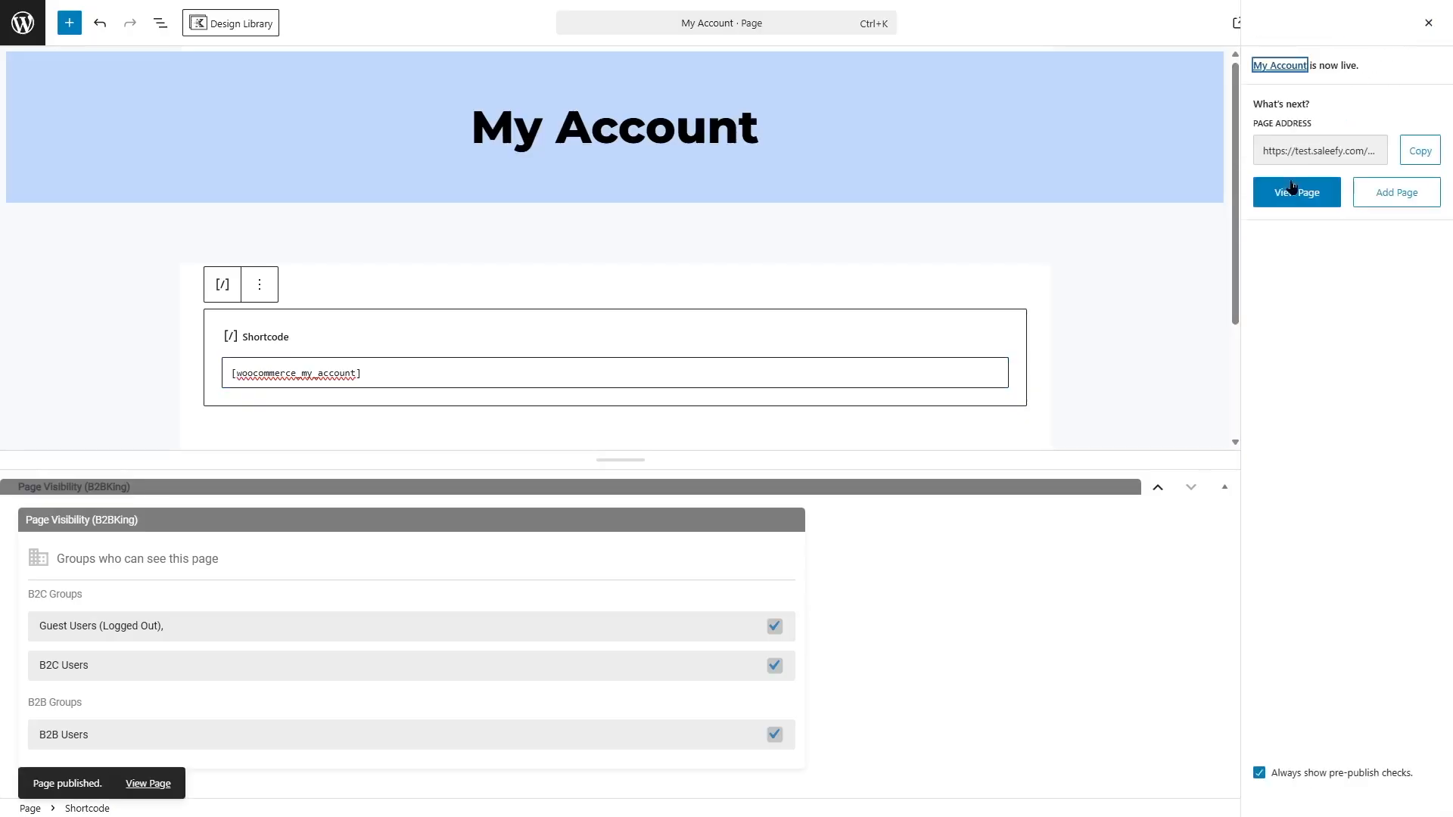
# View the published My Account page and examine the User Type choice in its Register form
pyautogui.click(1271, 193)
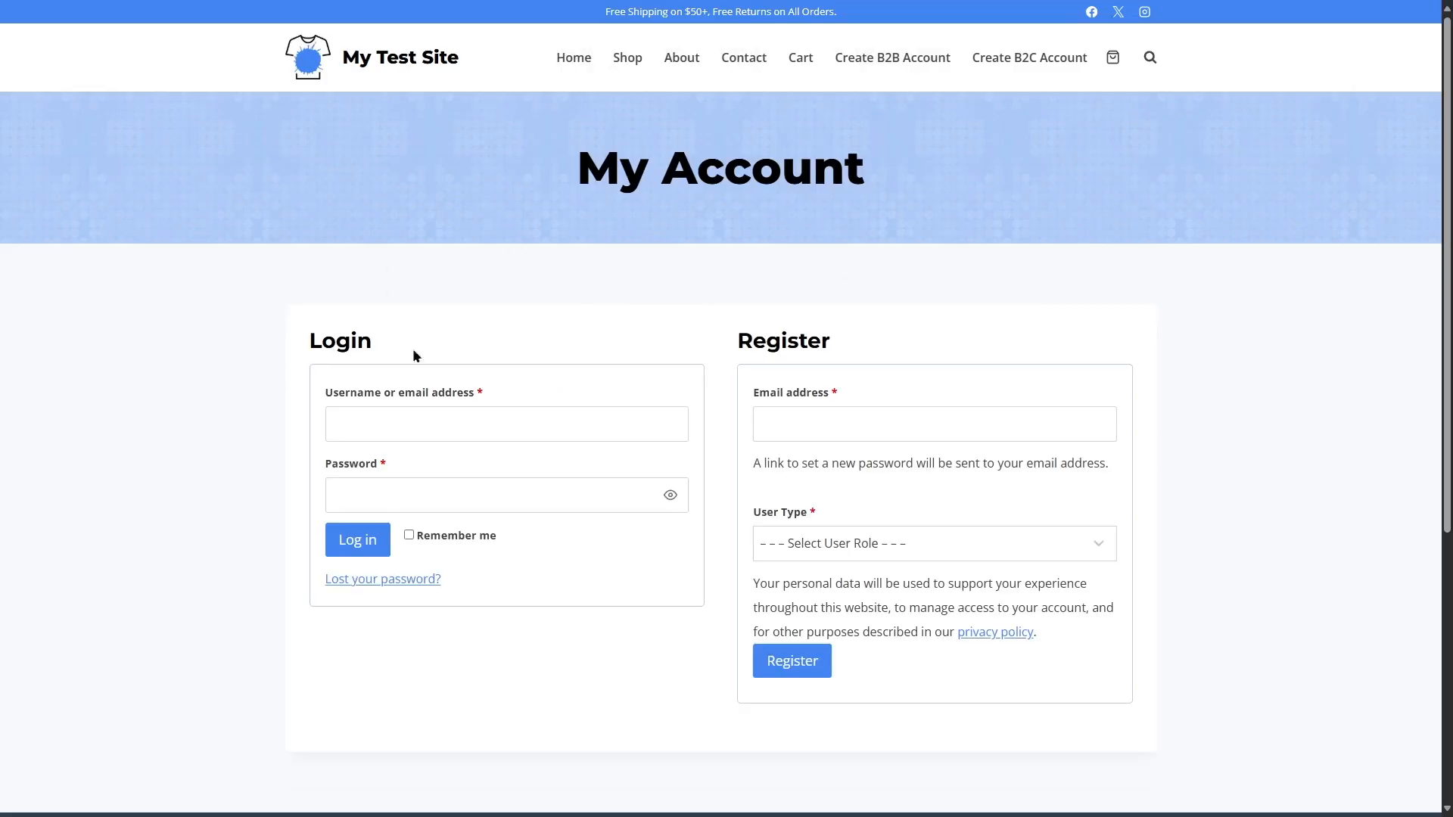
pyautogui.click(1002, 539)
pyautogui.click(782, 427)
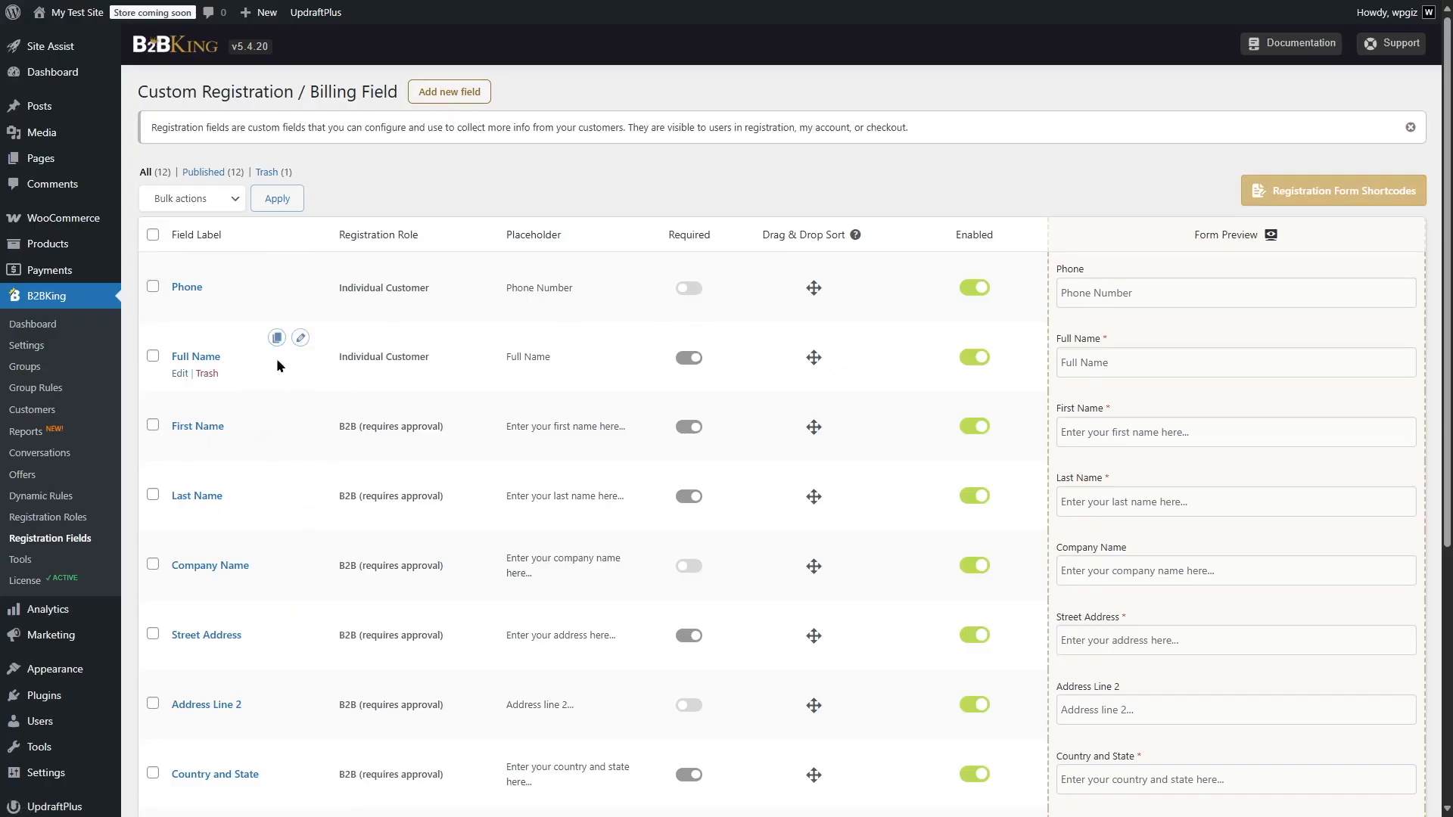
# Open the Individual Customer's Full Name registration field in B2BKing, edit its settings and update the field
pyautogui.click(178, 378)
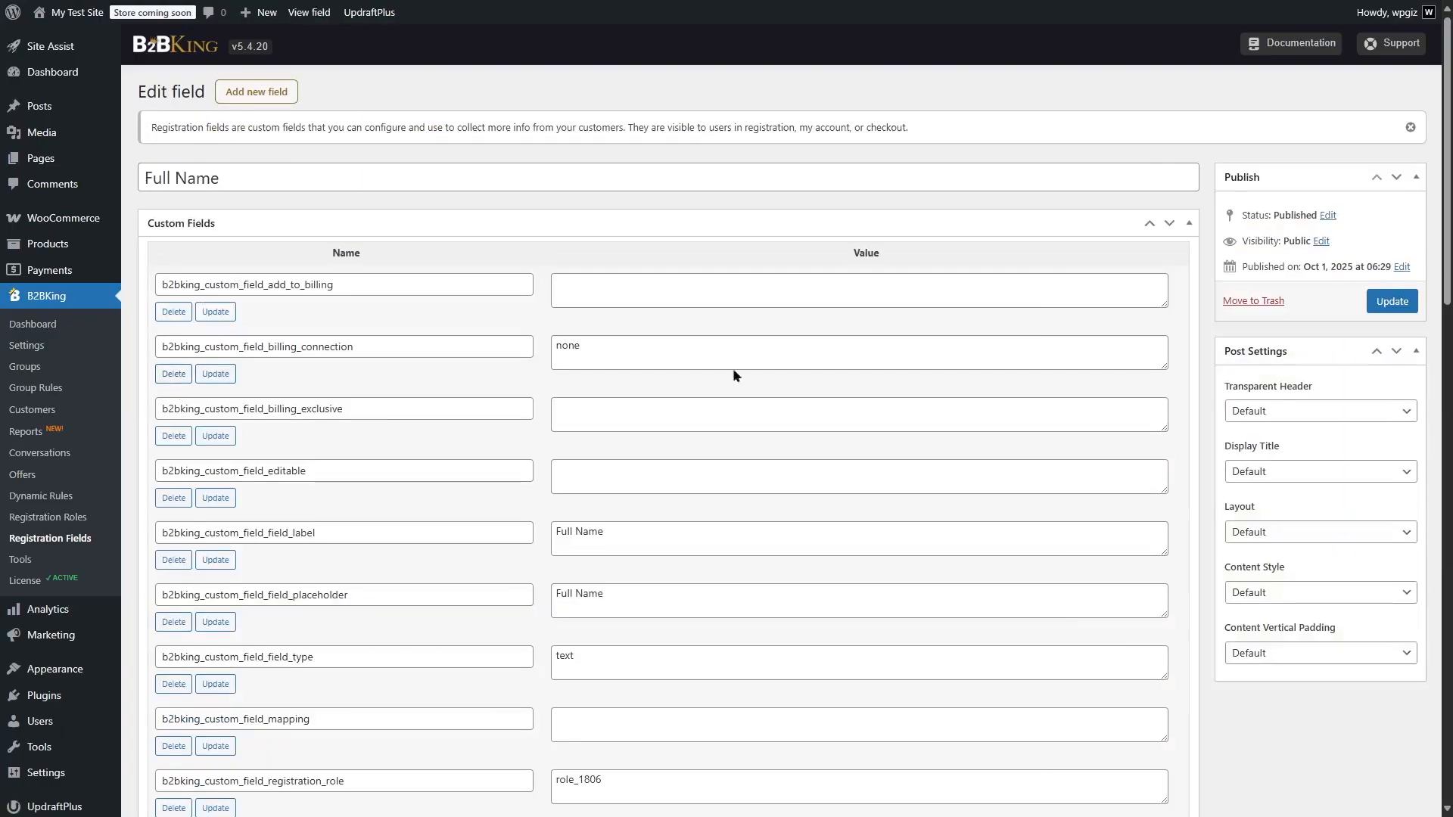
pyautogui.scroll(-8, 578, 379)
pyautogui.moveTo(1451, 369); pyautogui.dragTo(1447, 158)
pyautogui.click(227, 654)
pyautogui.click(225, 680)
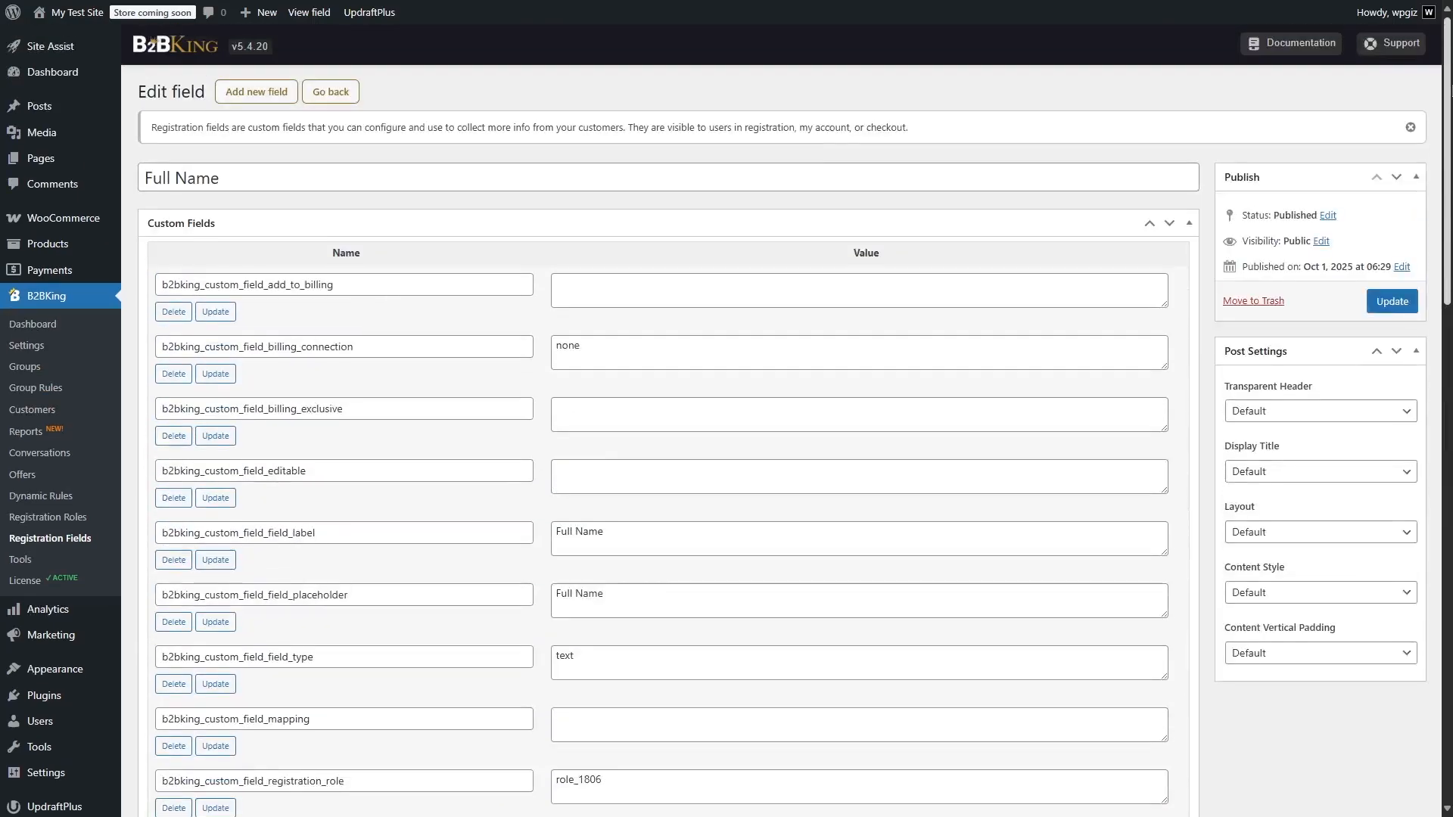
pyautogui.click(1392, 302)
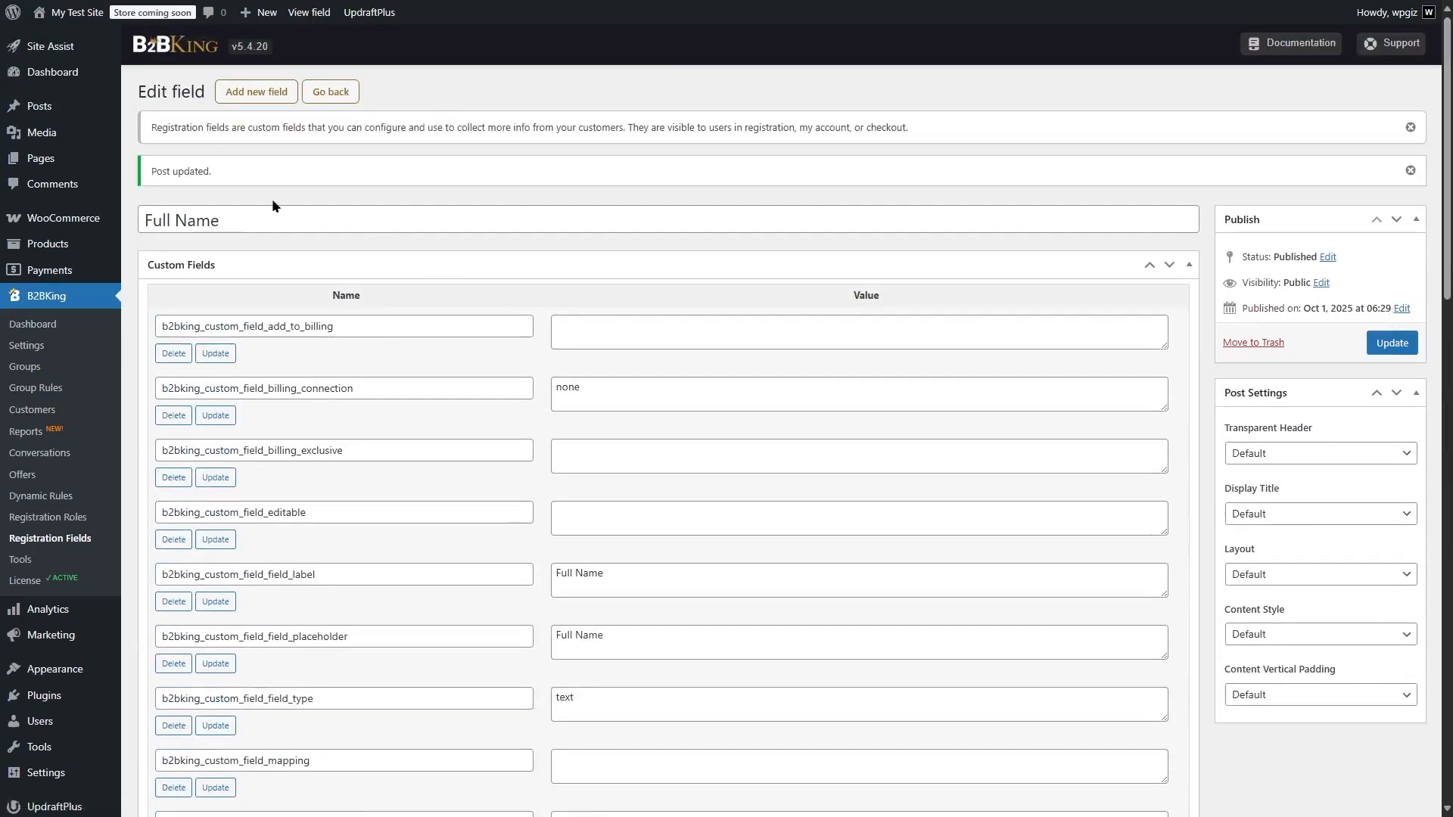
# Open the Country and State registration field for editing, set its Registration Role to All Roles and update the field
pyautogui.click(61, 534)
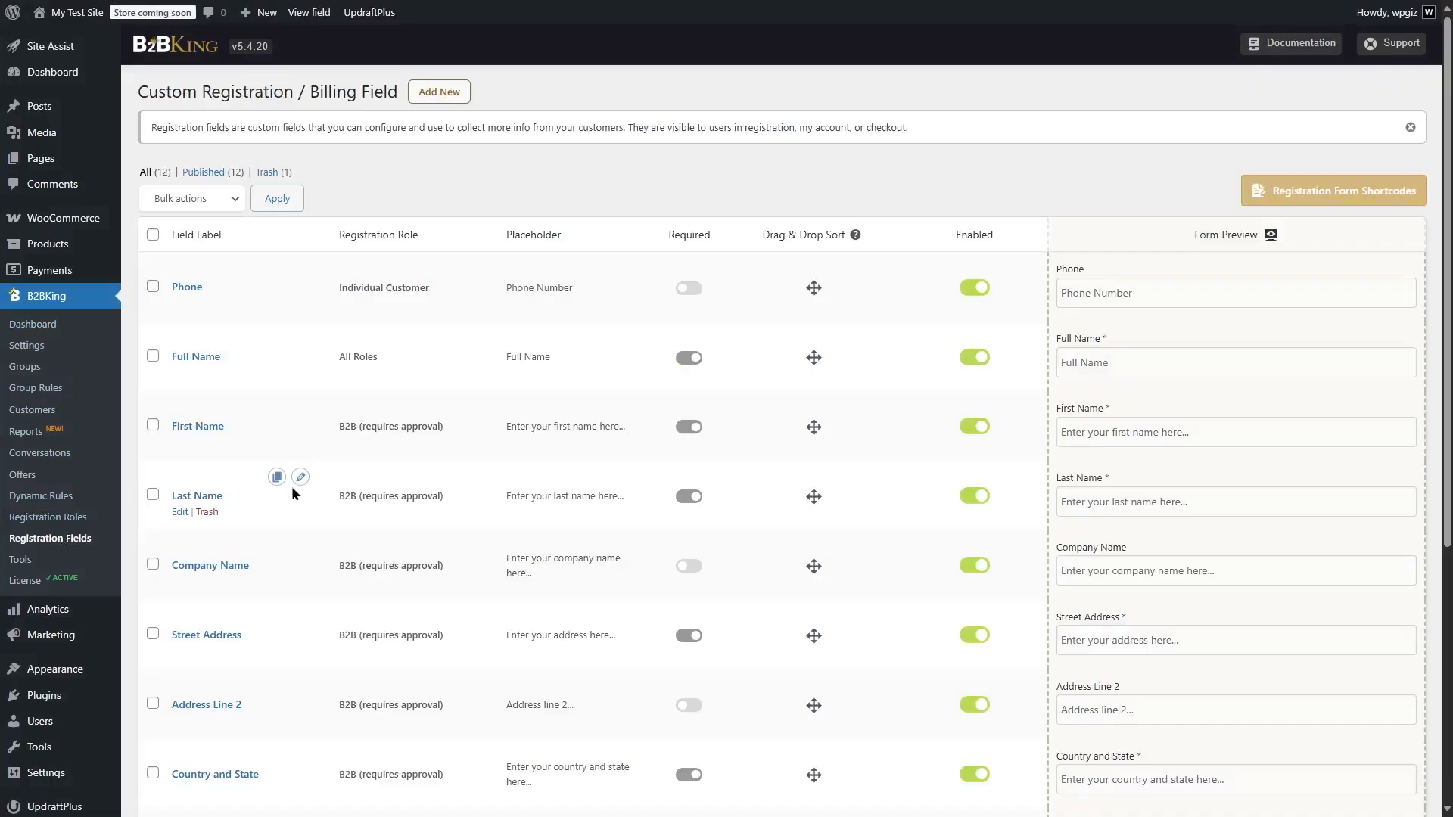
pyautogui.scroll(-3, 292, 486)
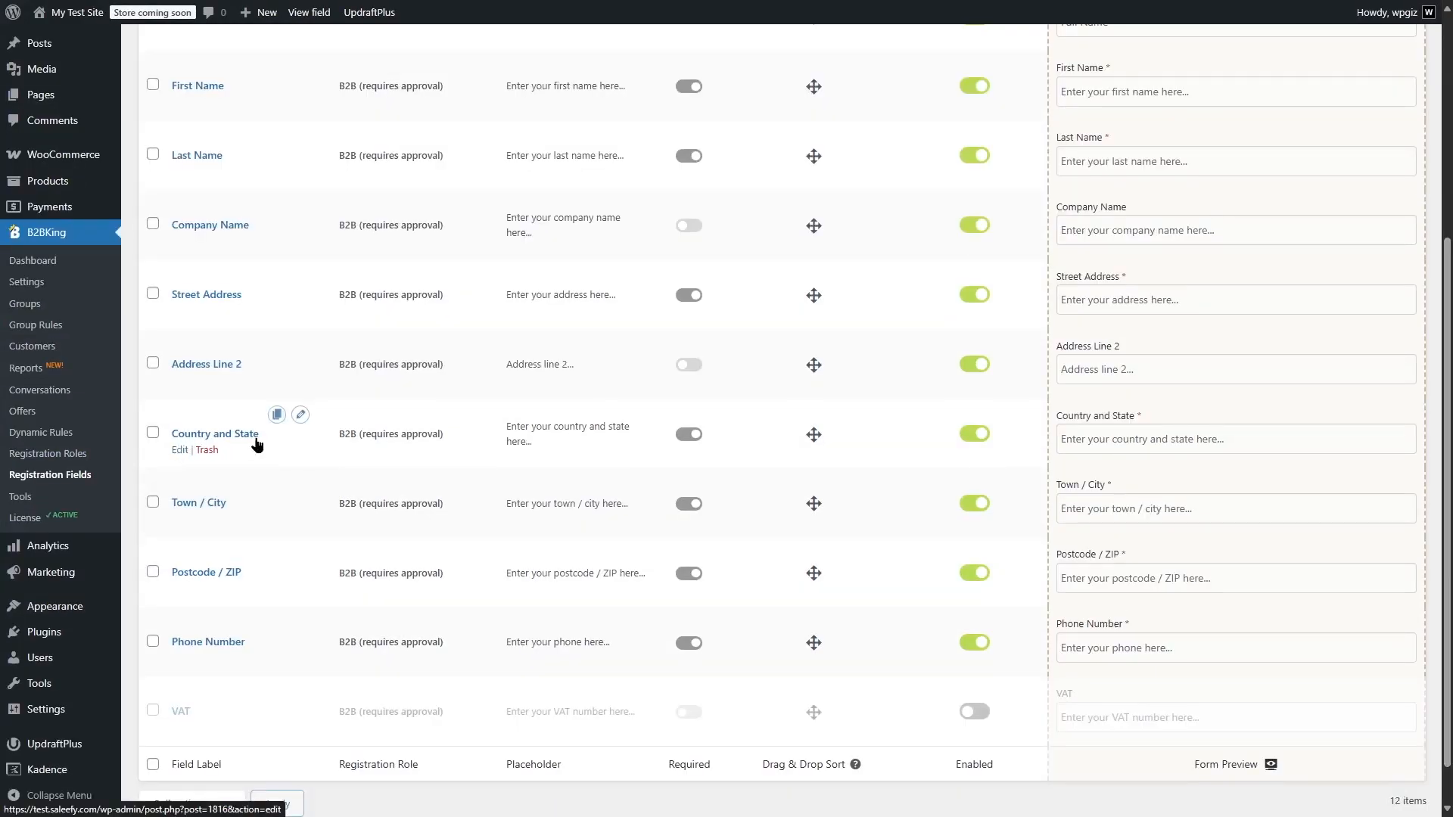
pyautogui.click(180, 450)
pyautogui.scroll(-8, 928, 441)
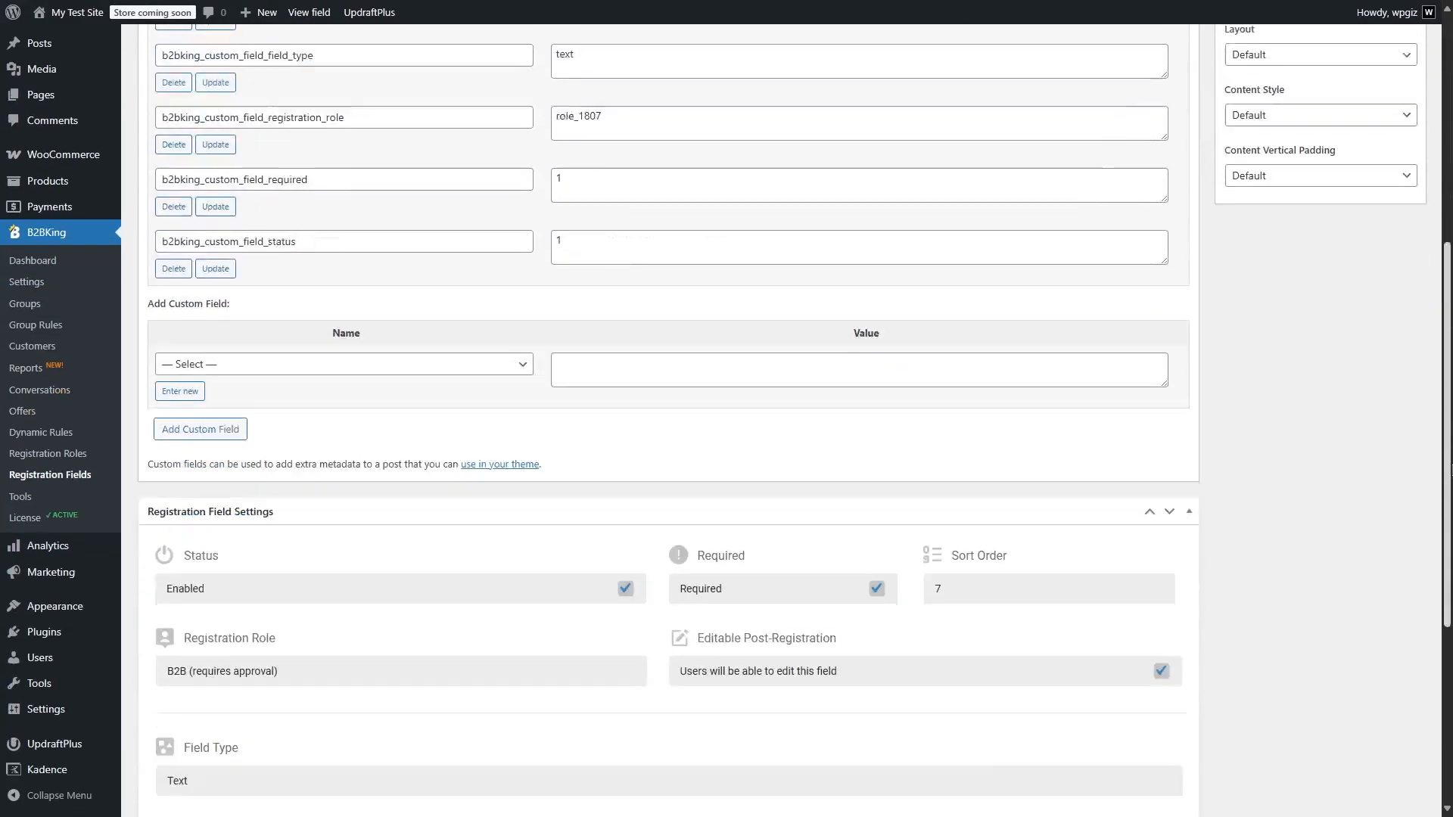
pyautogui.click(327, 468)
pyautogui.click(216, 493)
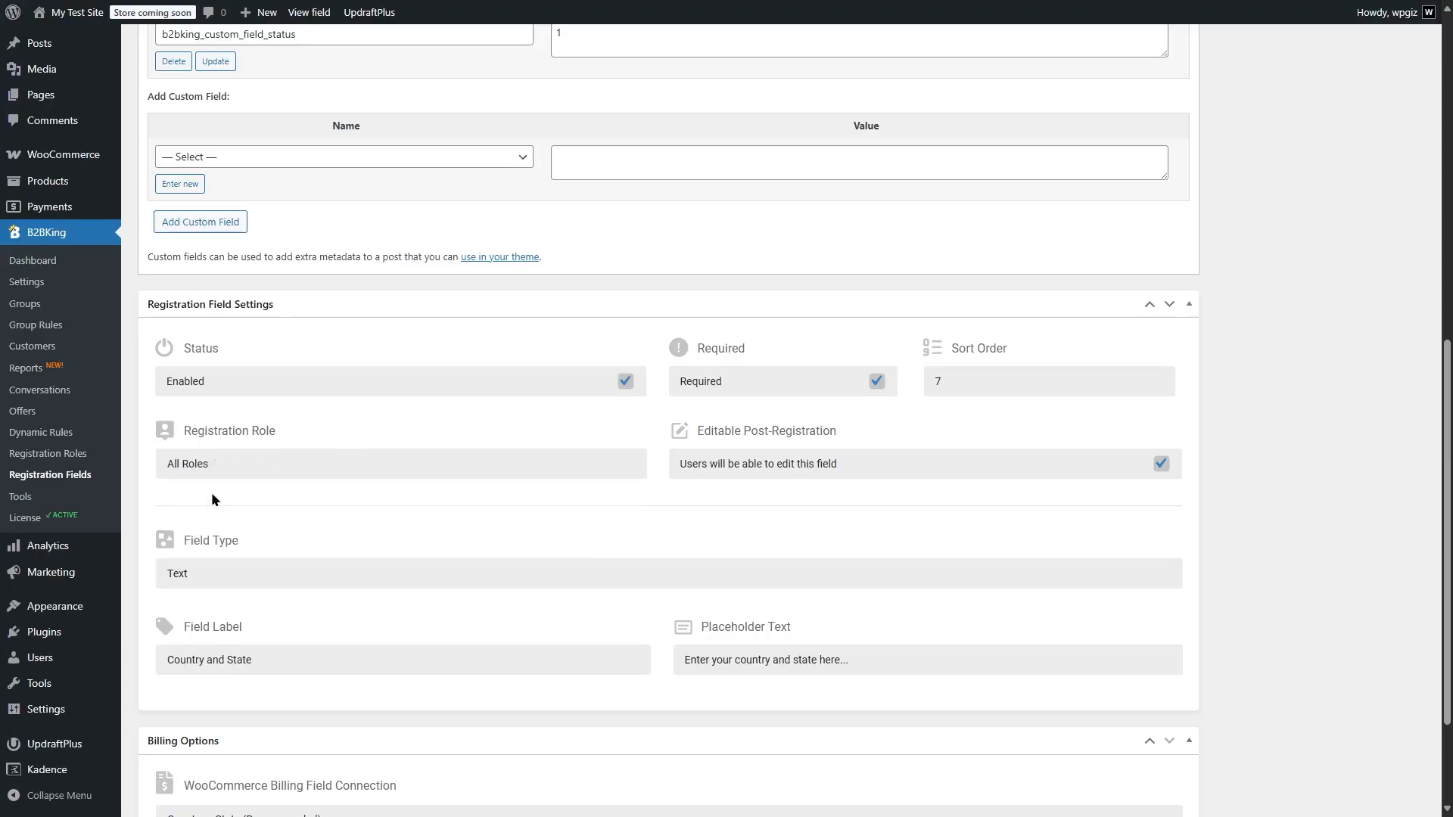
pyautogui.scroll(8, 1235, 496)
pyautogui.click(1404, 254)
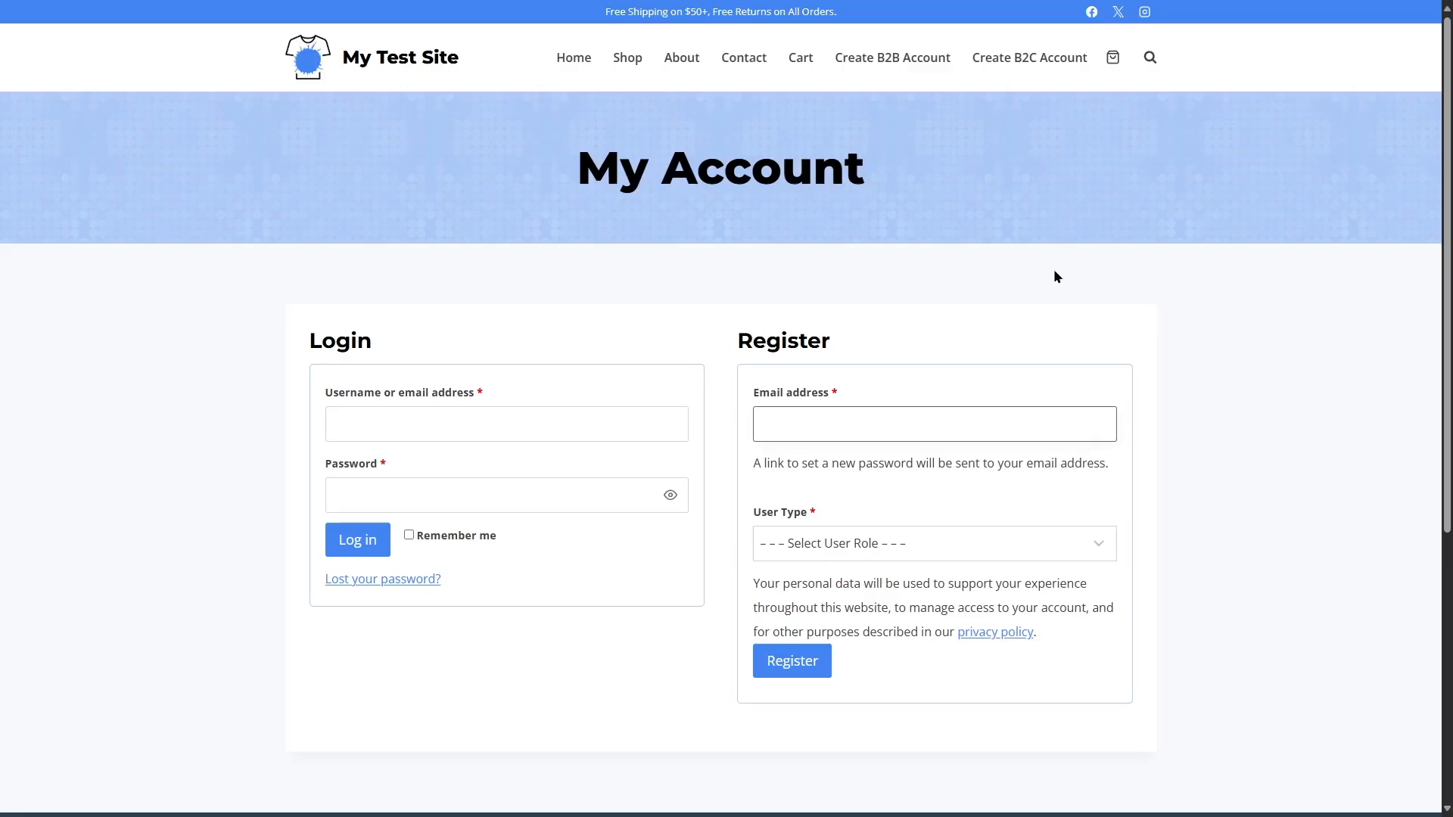
# Check the My Account page's Register form for the Full Name and Country and State fields, and inspect the State / County choices
pyautogui.scroll(-1, 983, 414)
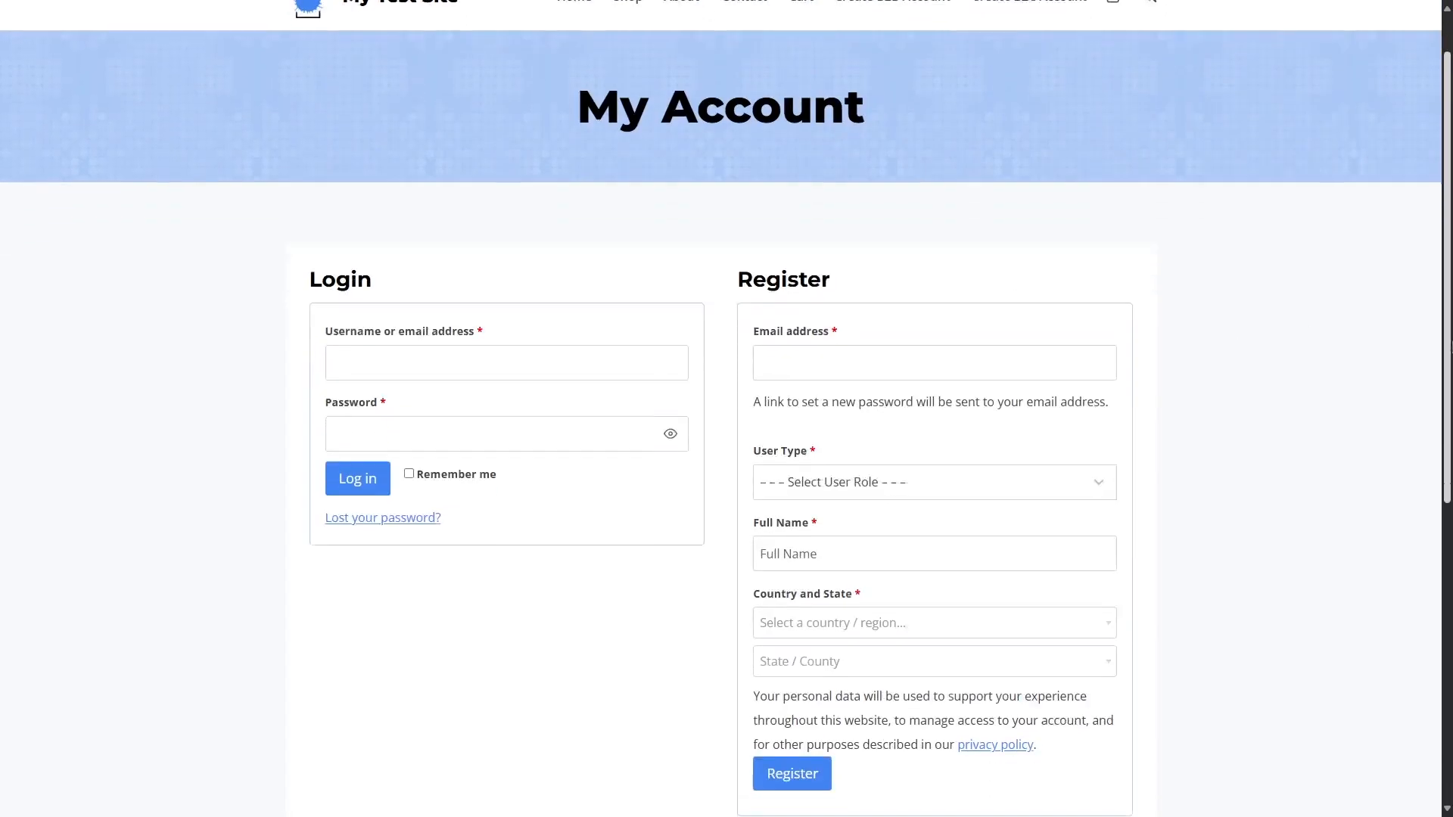
pyautogui.scroll(-2, 794, 277)
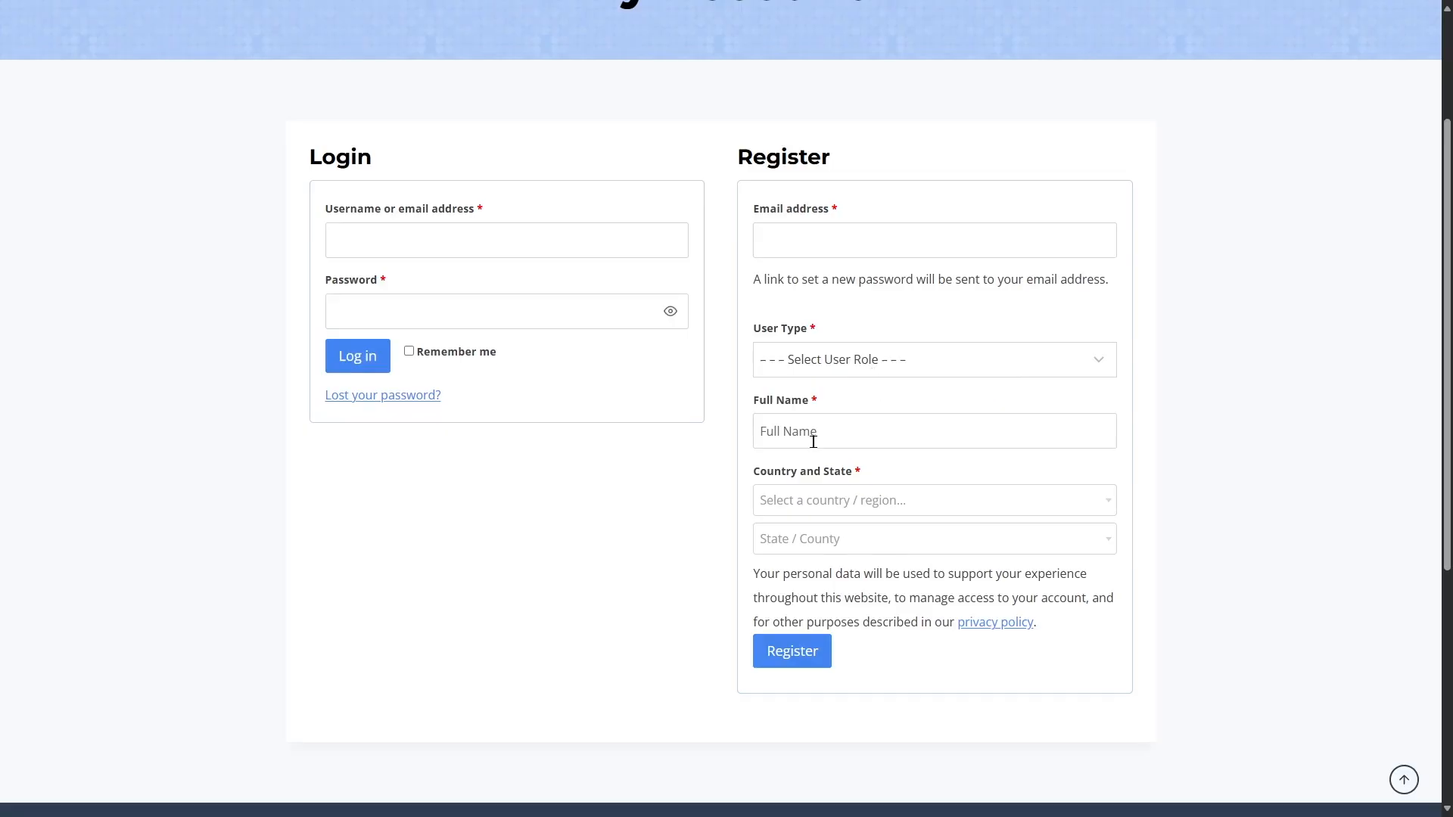
pyautogui.click(828, 550)
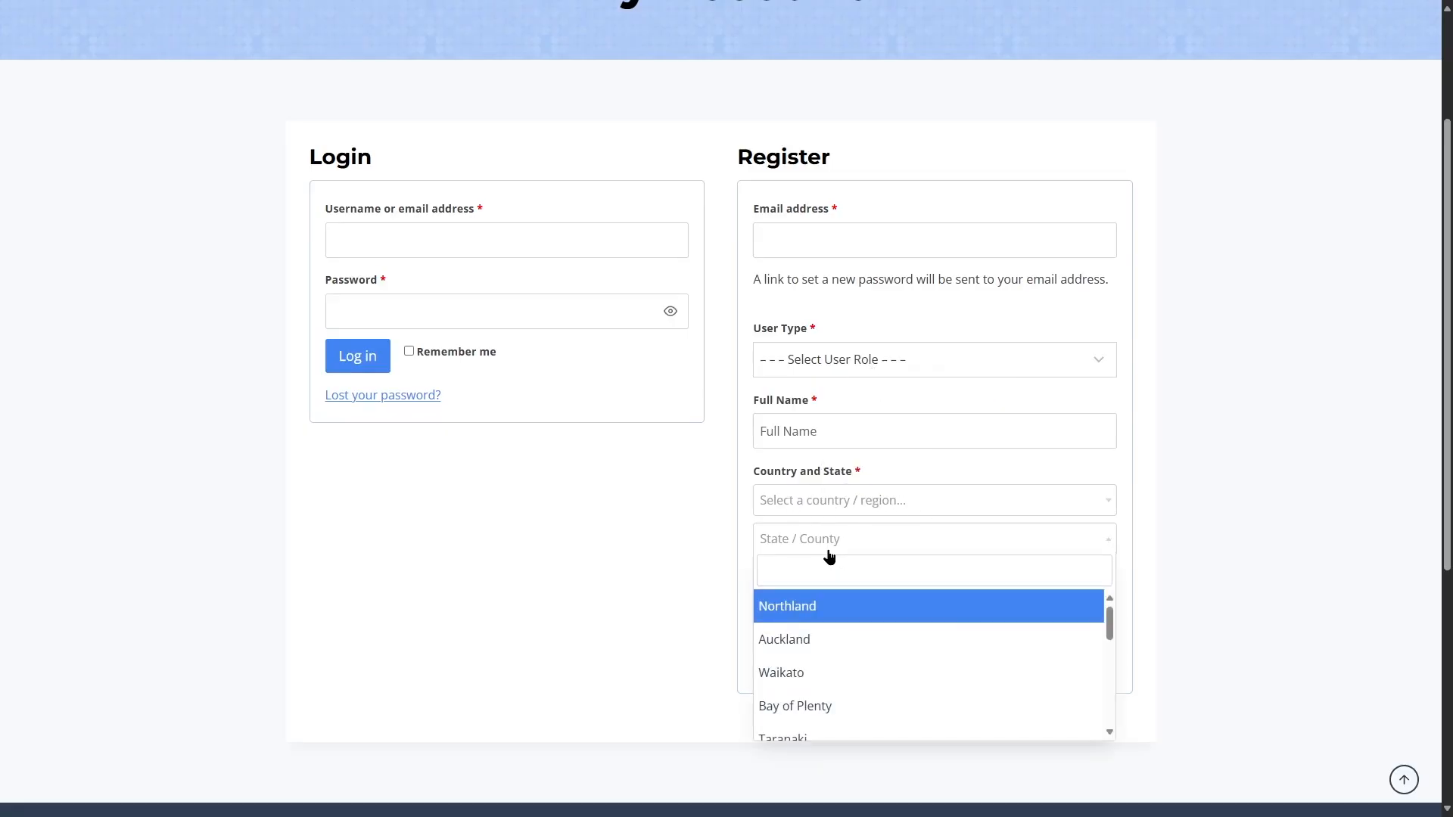
pyautogui.click(829, 550)
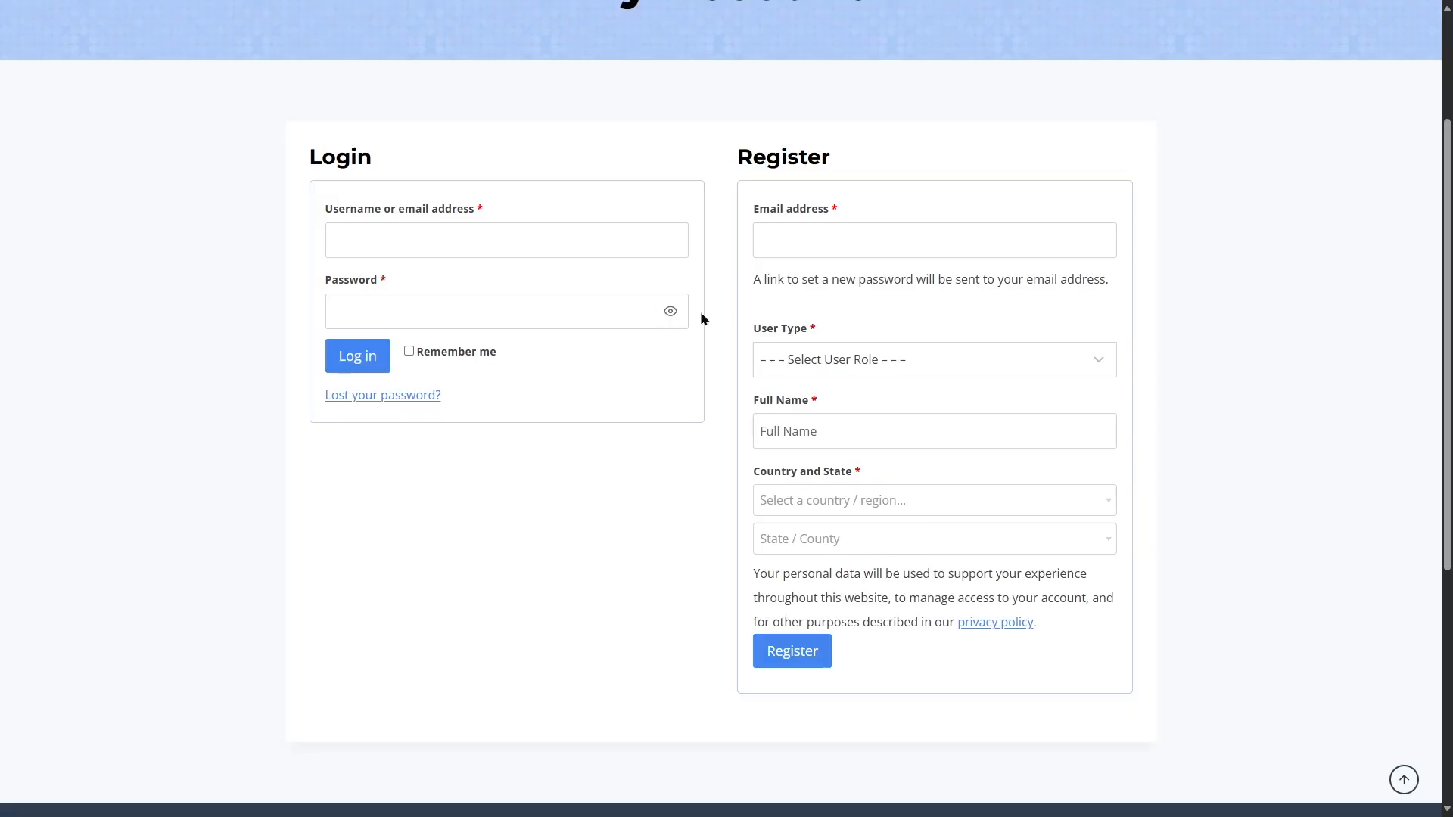
pyautogui.scroll(2, 1148, 480)
pyautogui.moveTo(1451, 406); pyautogui.dragTo(1451, 373)
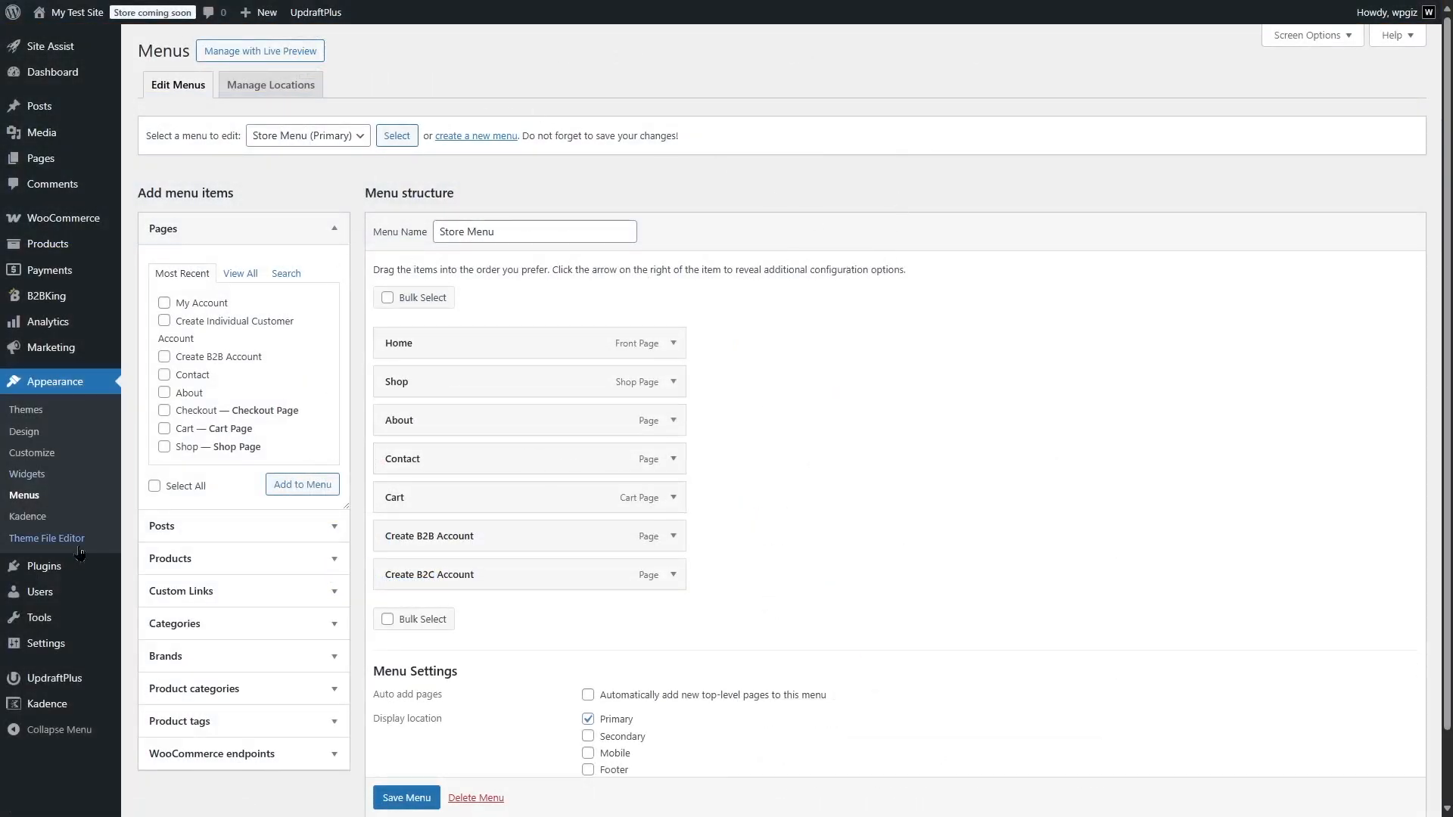
# Remove the Create B2B Account and Create B2C Account items from the Store Menu
pyautogui.click(676, 536)
pyautogui.click(387, 721)
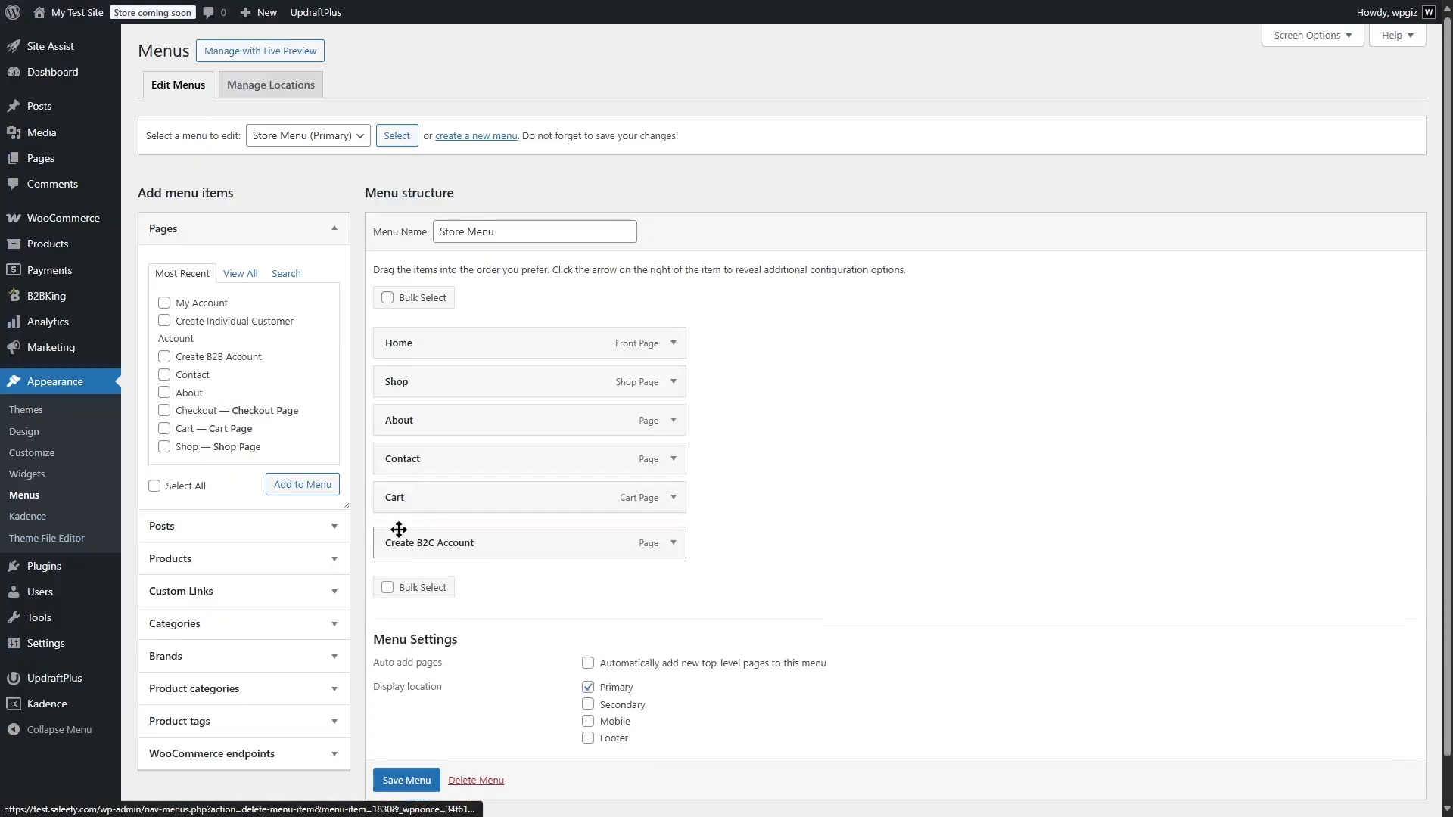
pyautogui.click(673, 535)
pyautogui.click(390, 716)
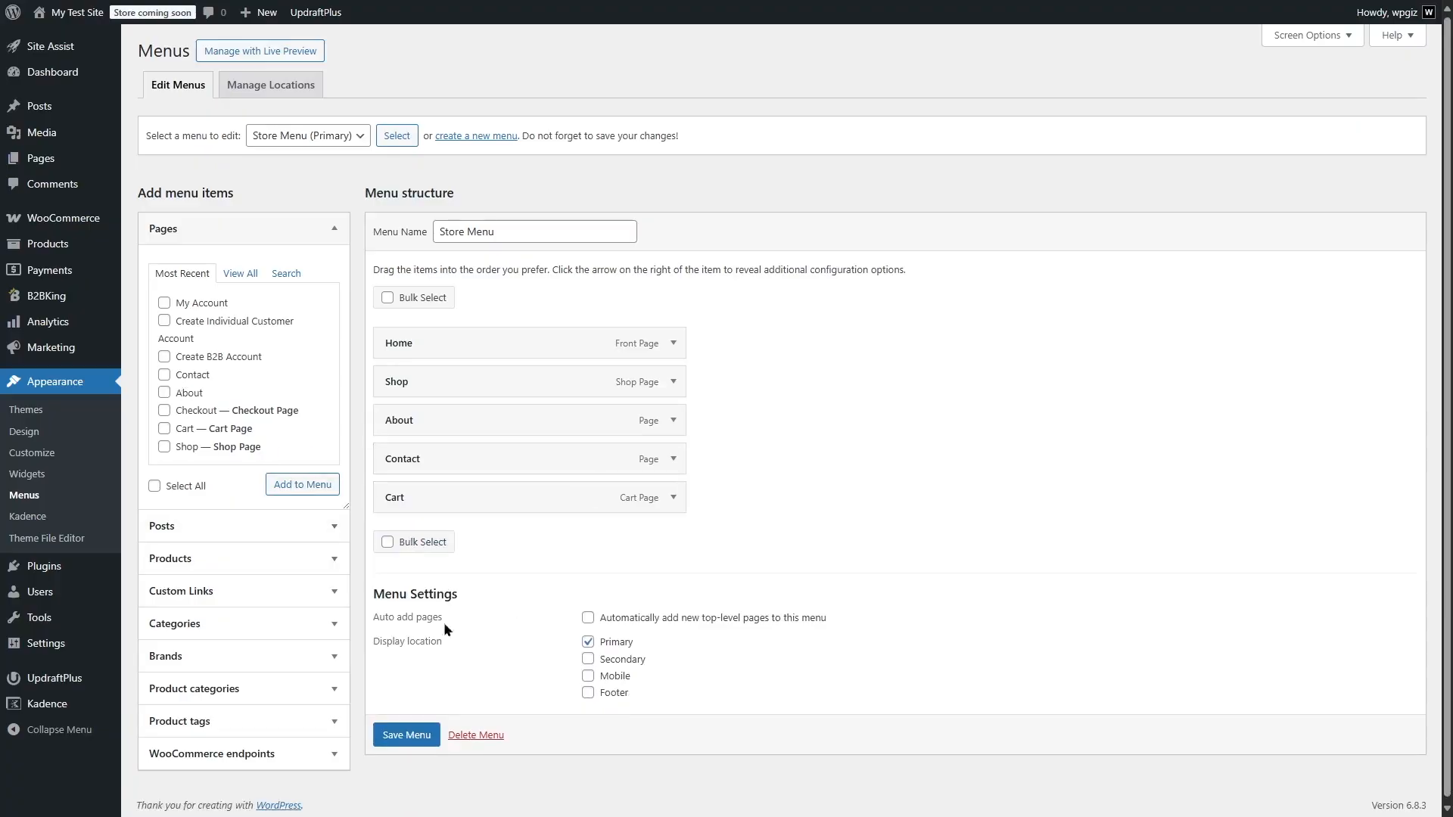
pyautogui.click(235, 276)
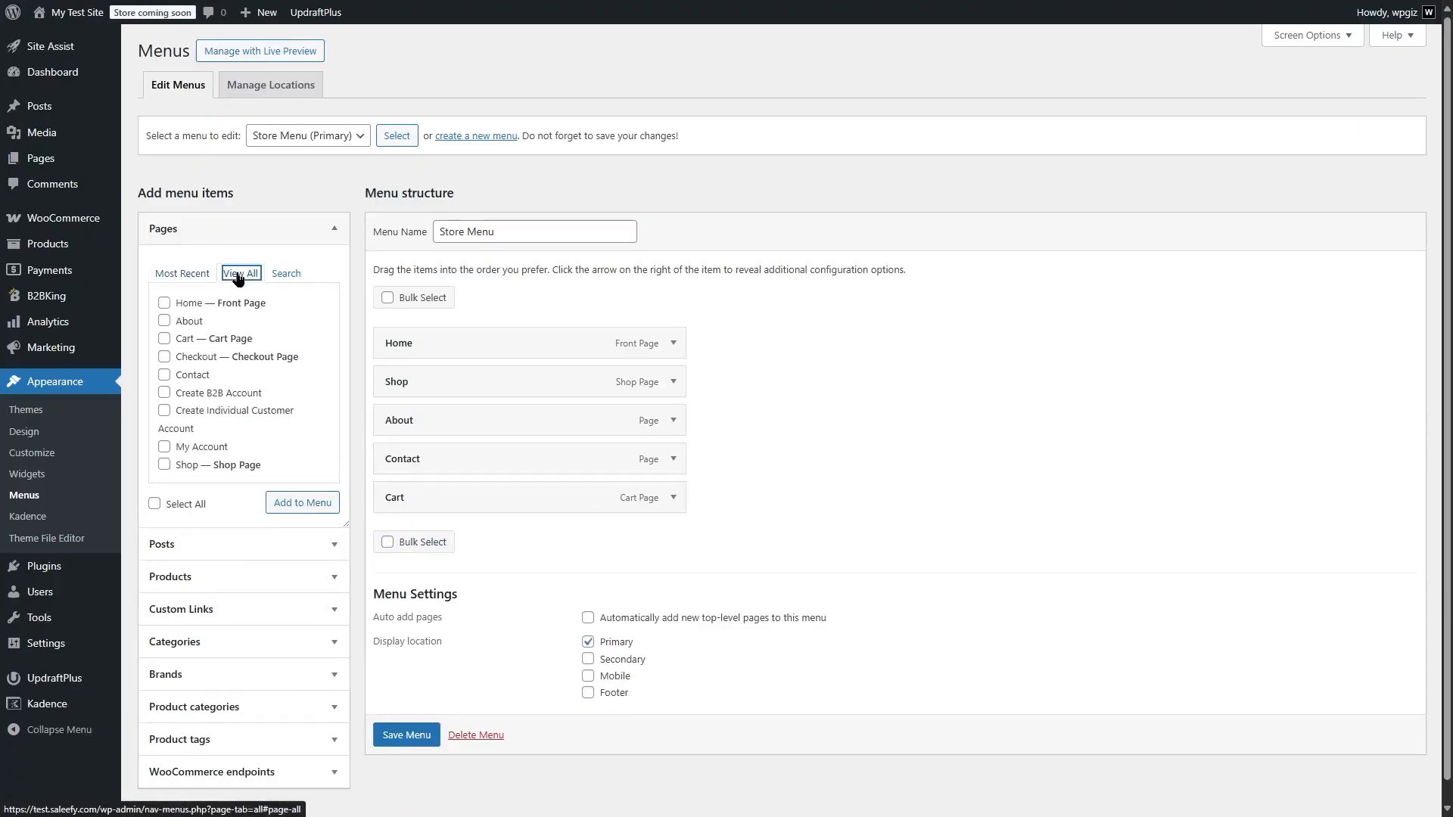
pyautogui.click(164, 392)
pyautogui.click(165, 409)
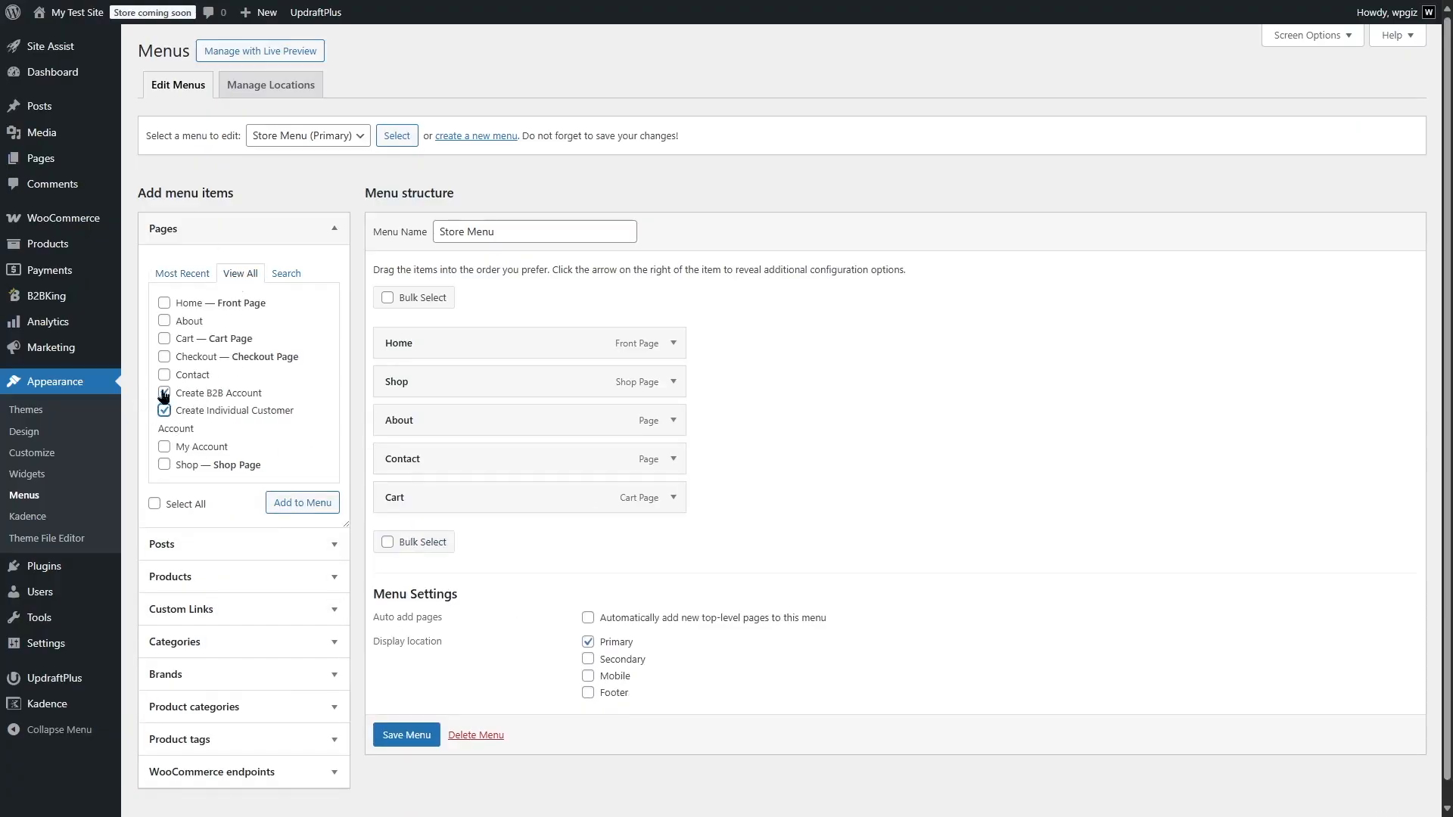
# Add the My Account page to the Store Menu and save the menu
pyautogui.click(182, 273)
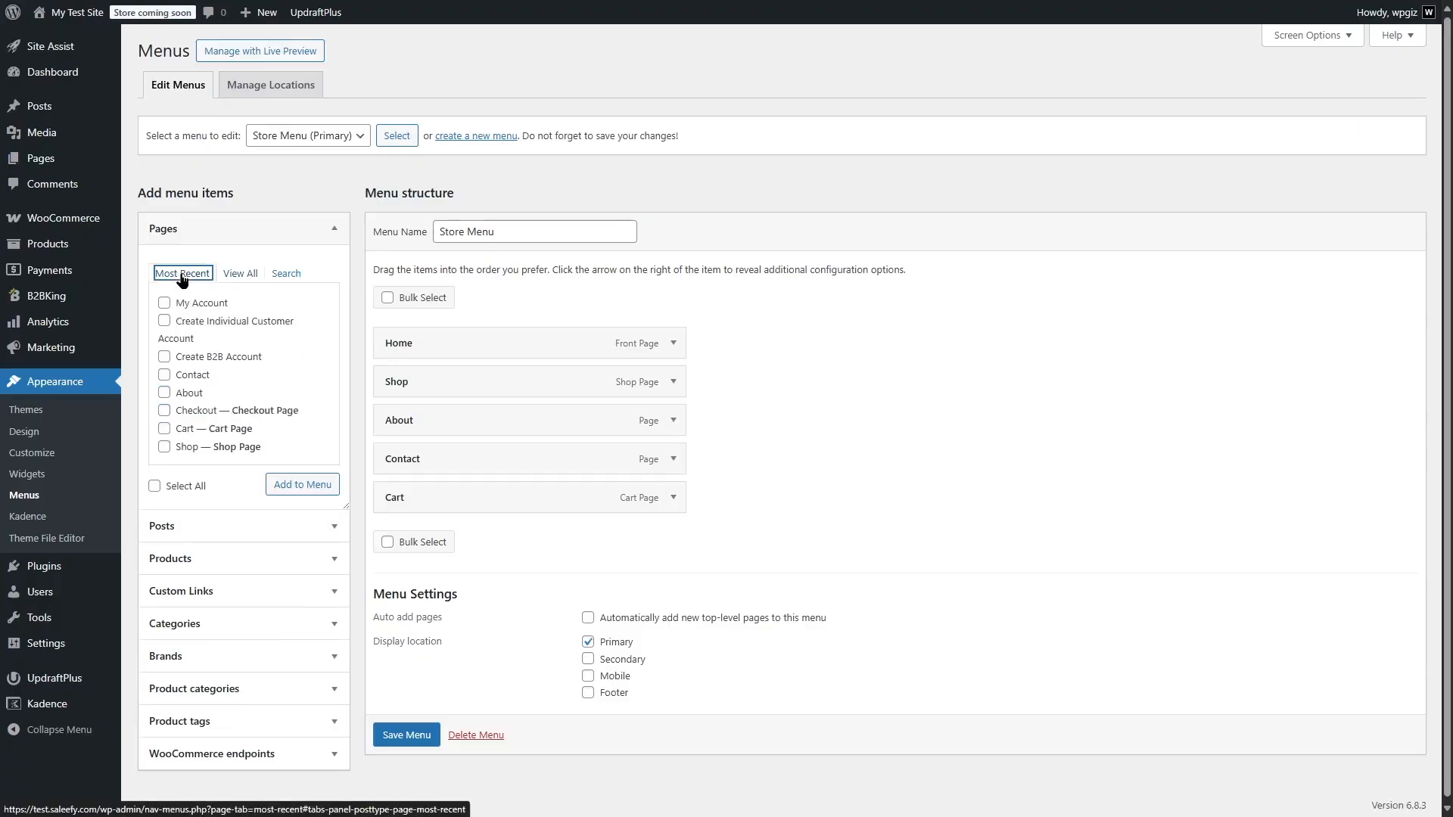
pyautogui.click(164, 303)
pyautogui.click(303, 485)
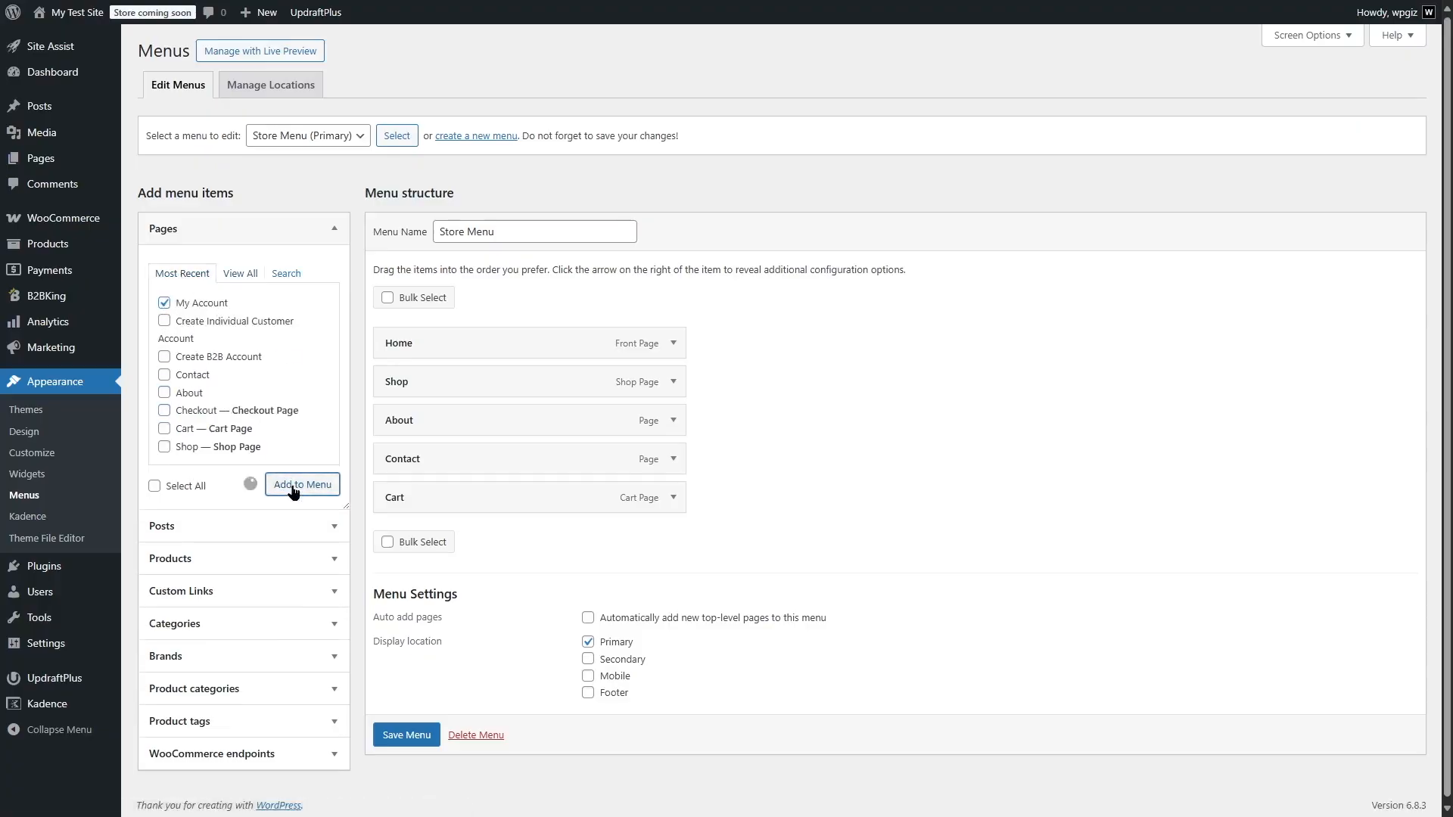
pyautogui.click(406, 775)
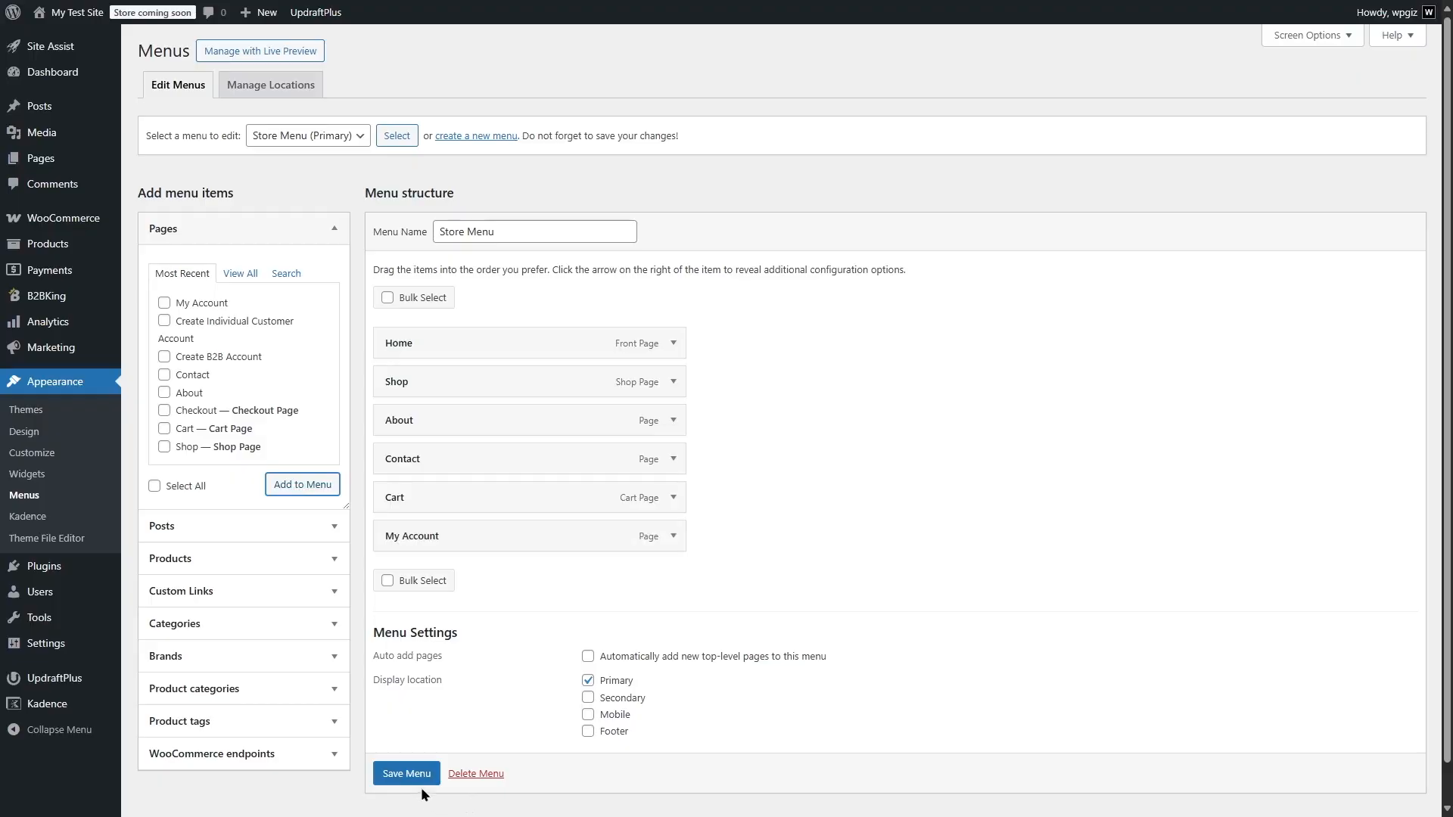
pyautogui.scroll(-1, 421, 784)
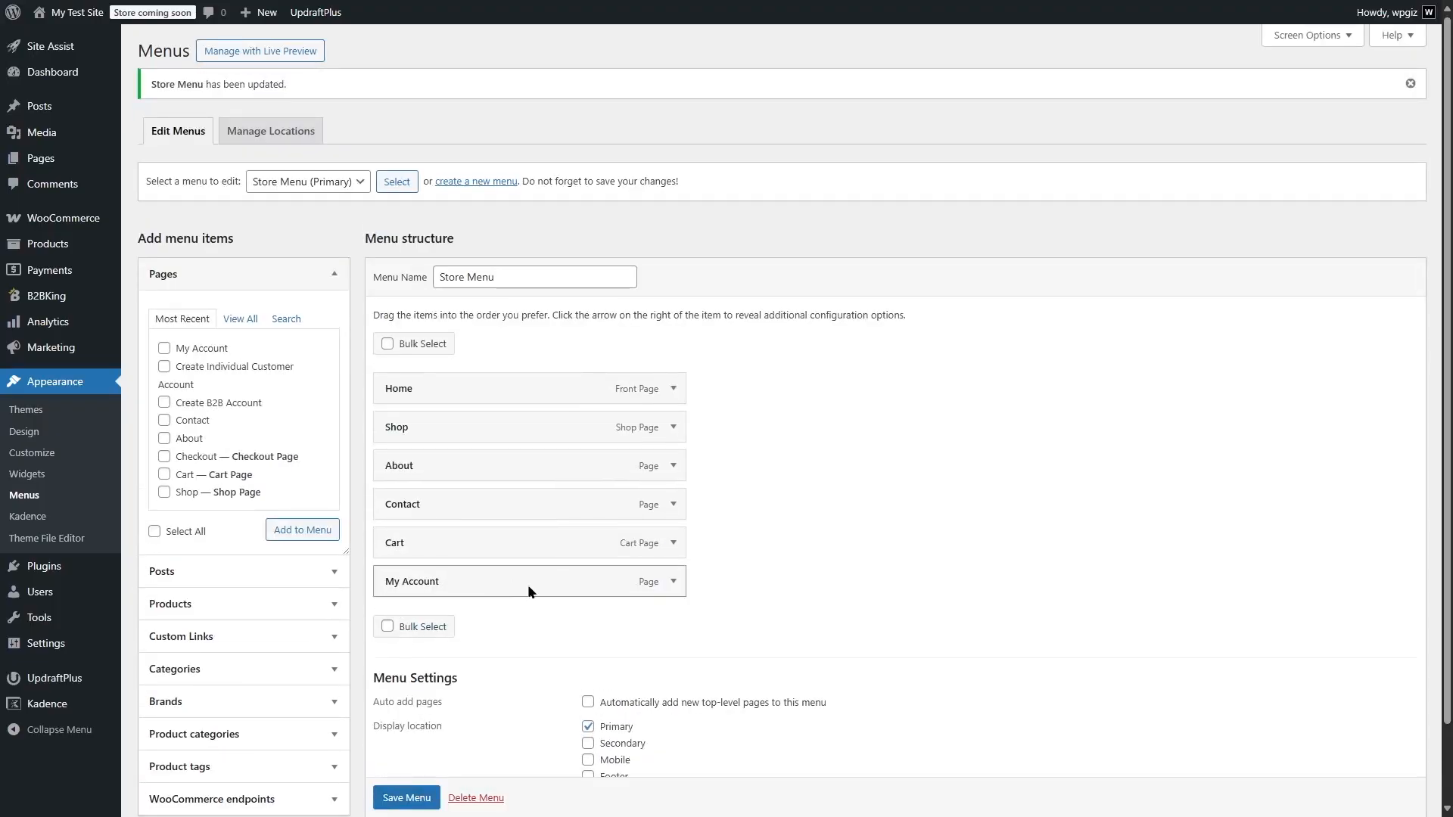
# In WooCommerce's advanced page setup, assign My Account as the My account page and save the changes
pyautogui.moveTo(63, 218)
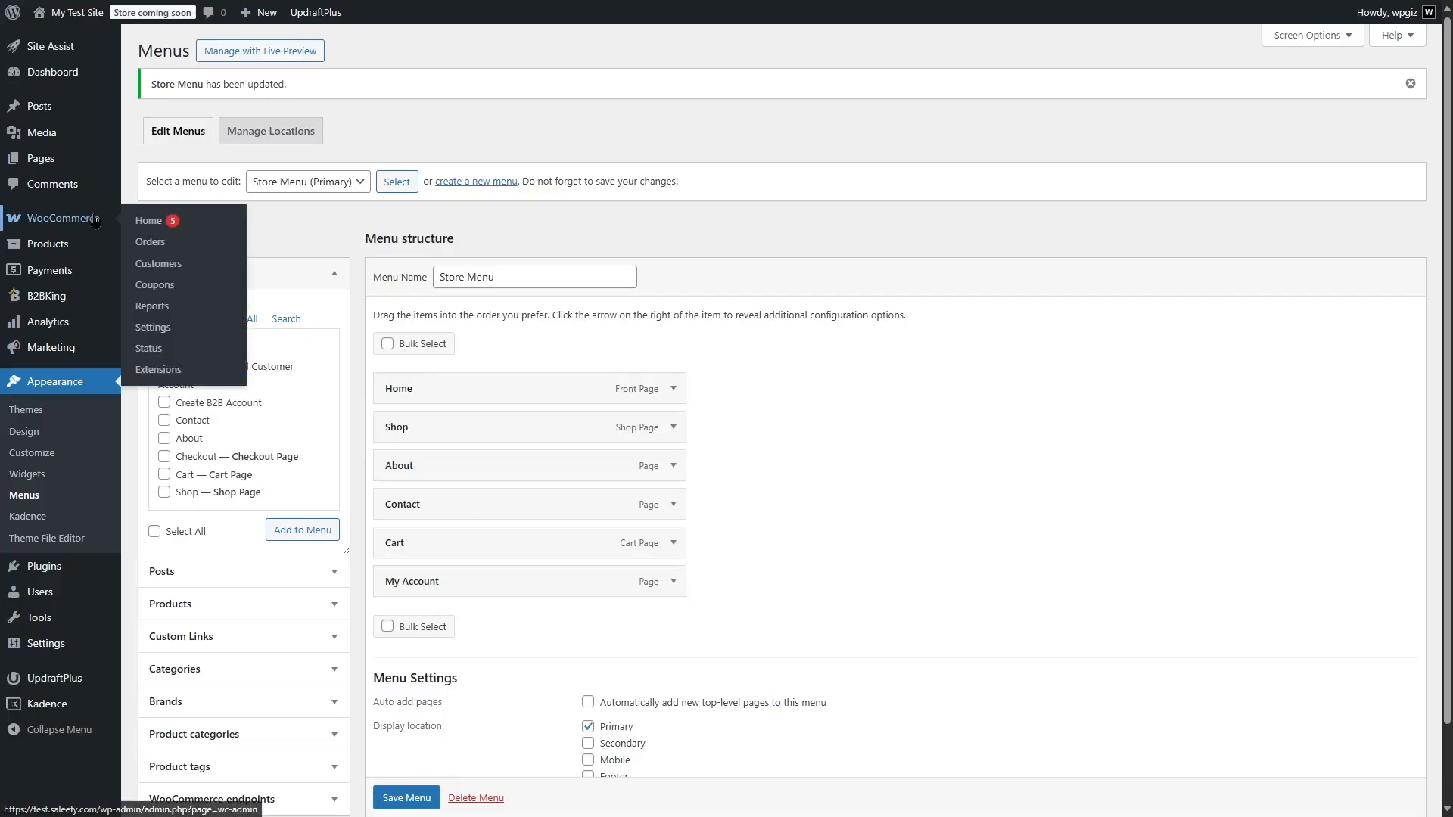
pyautogui.click(190, 340)
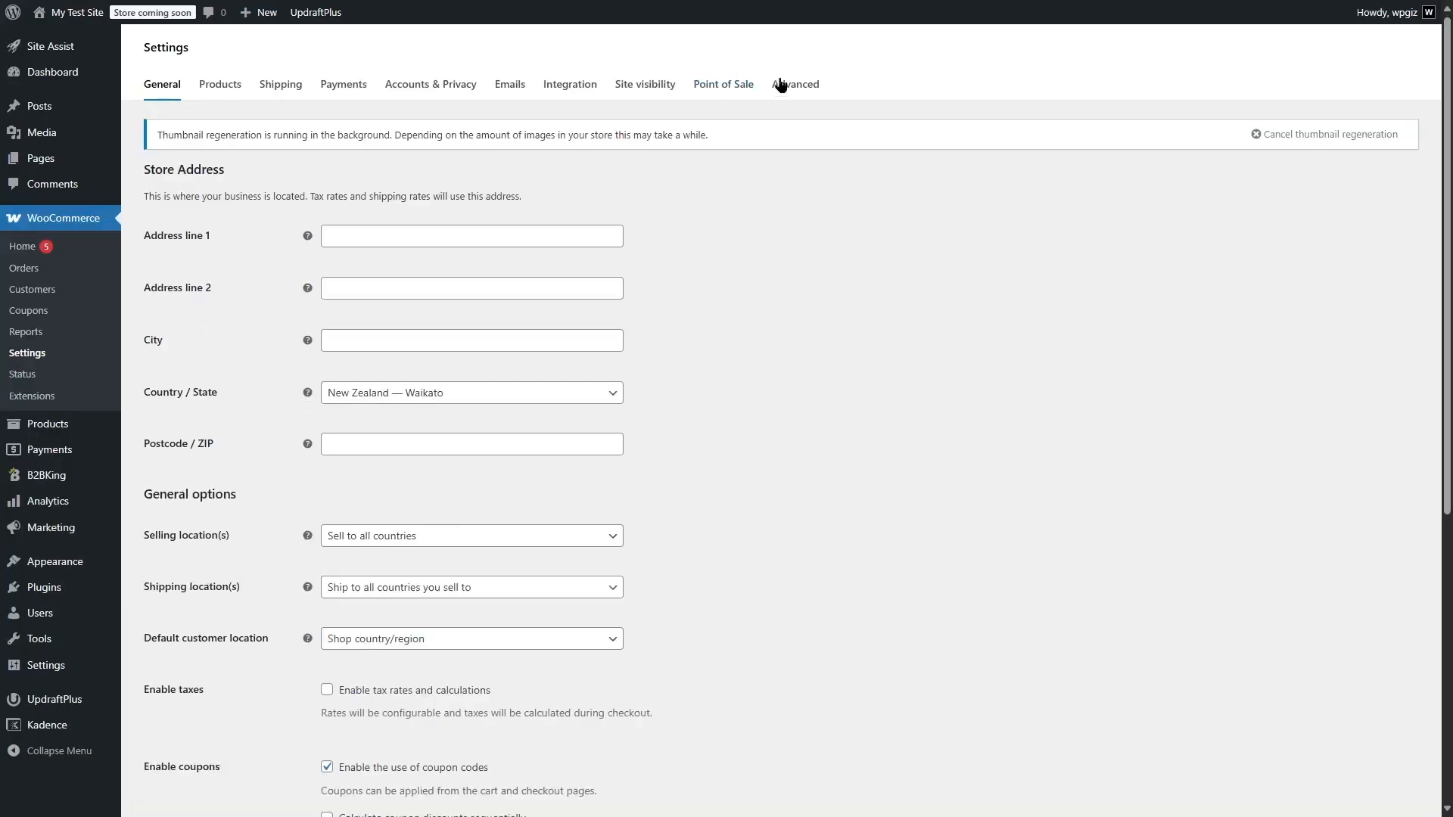
pyautogui.click(801, 89)
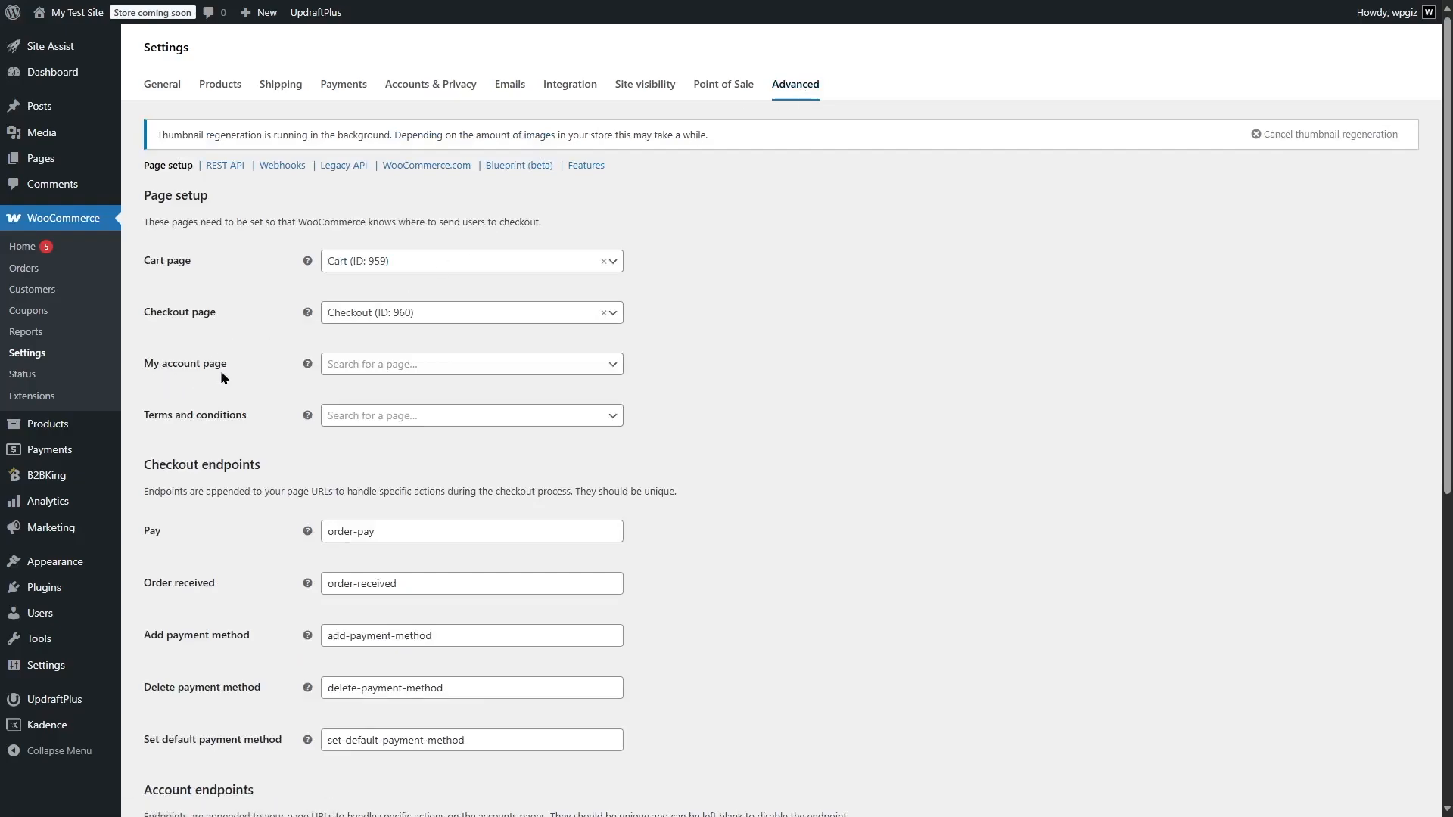
pyautogui.click(594, 365)
pyautogui.write('my acc')
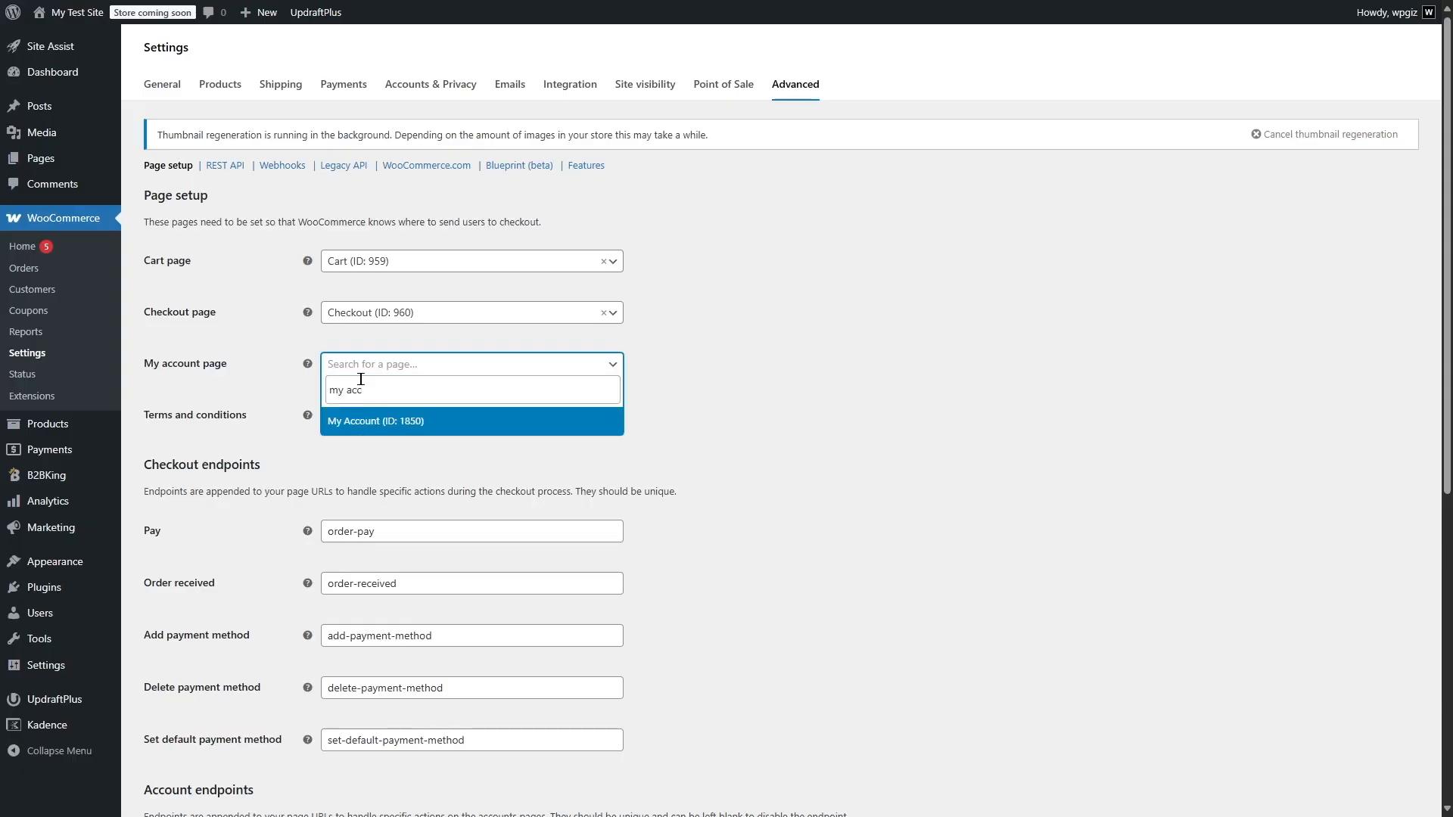
pyautogui.click(374, 422)
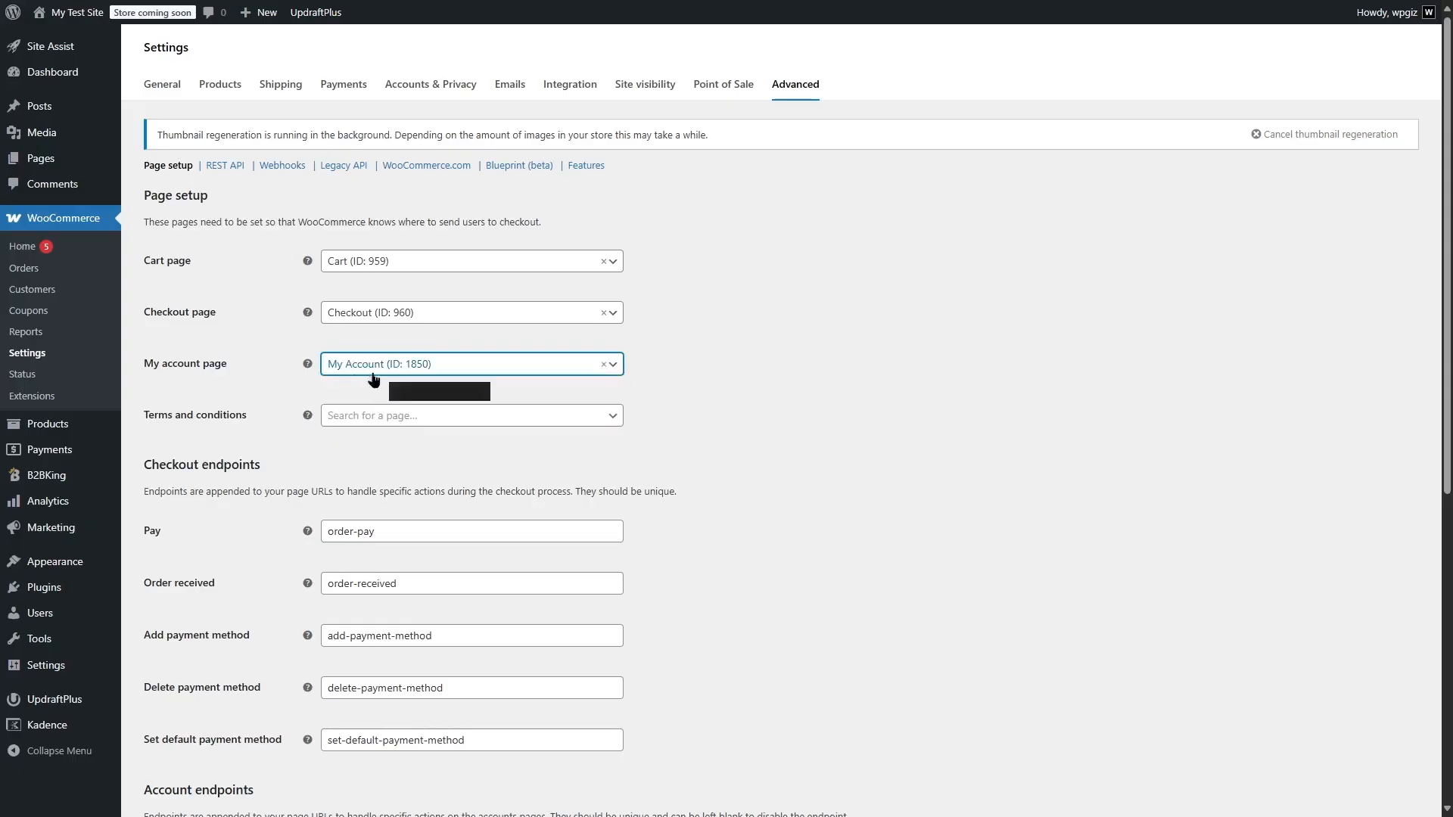
pyautogui.scroll(-7, 726, 377)
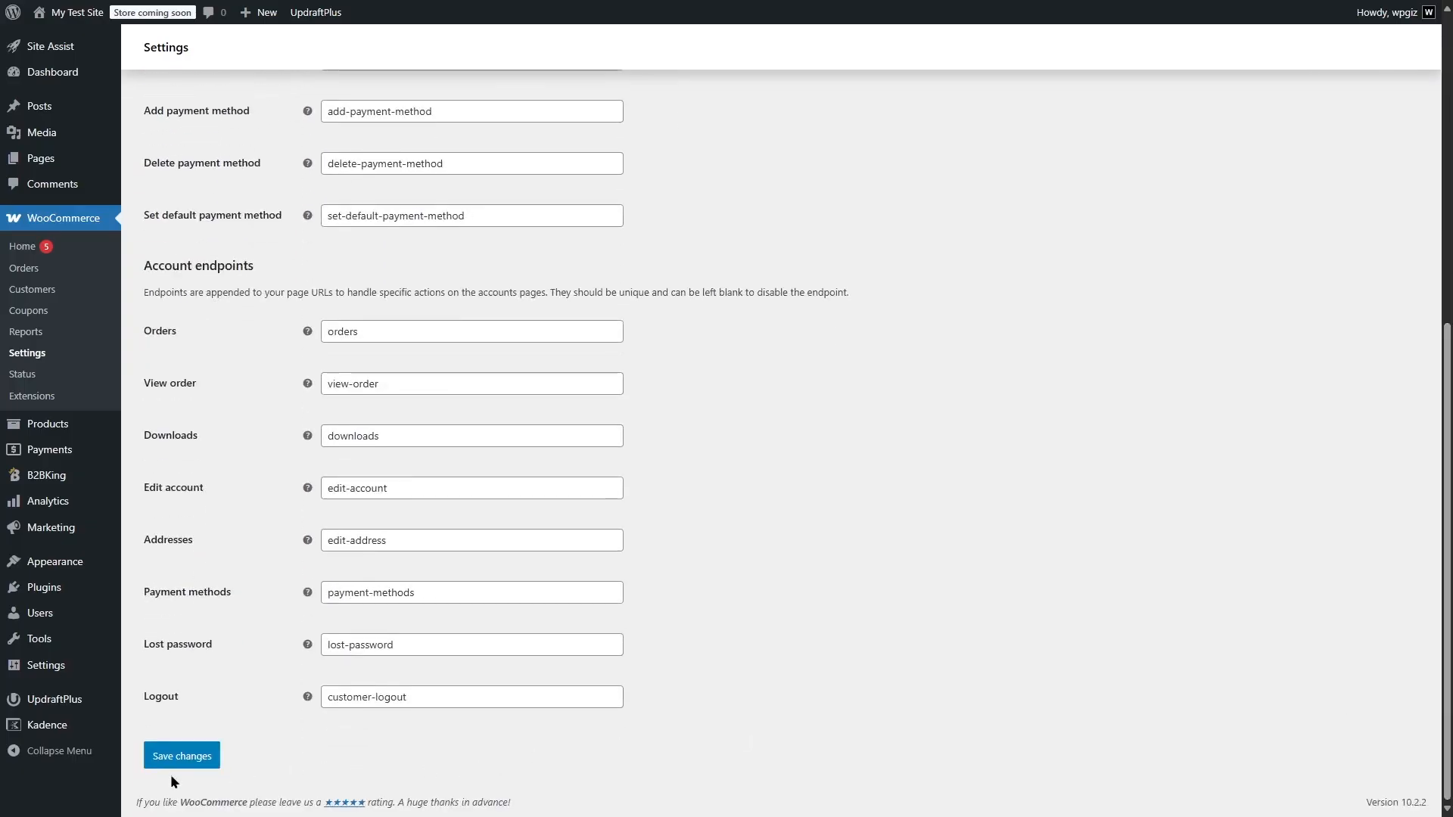
pyautogui.click(180, 756)
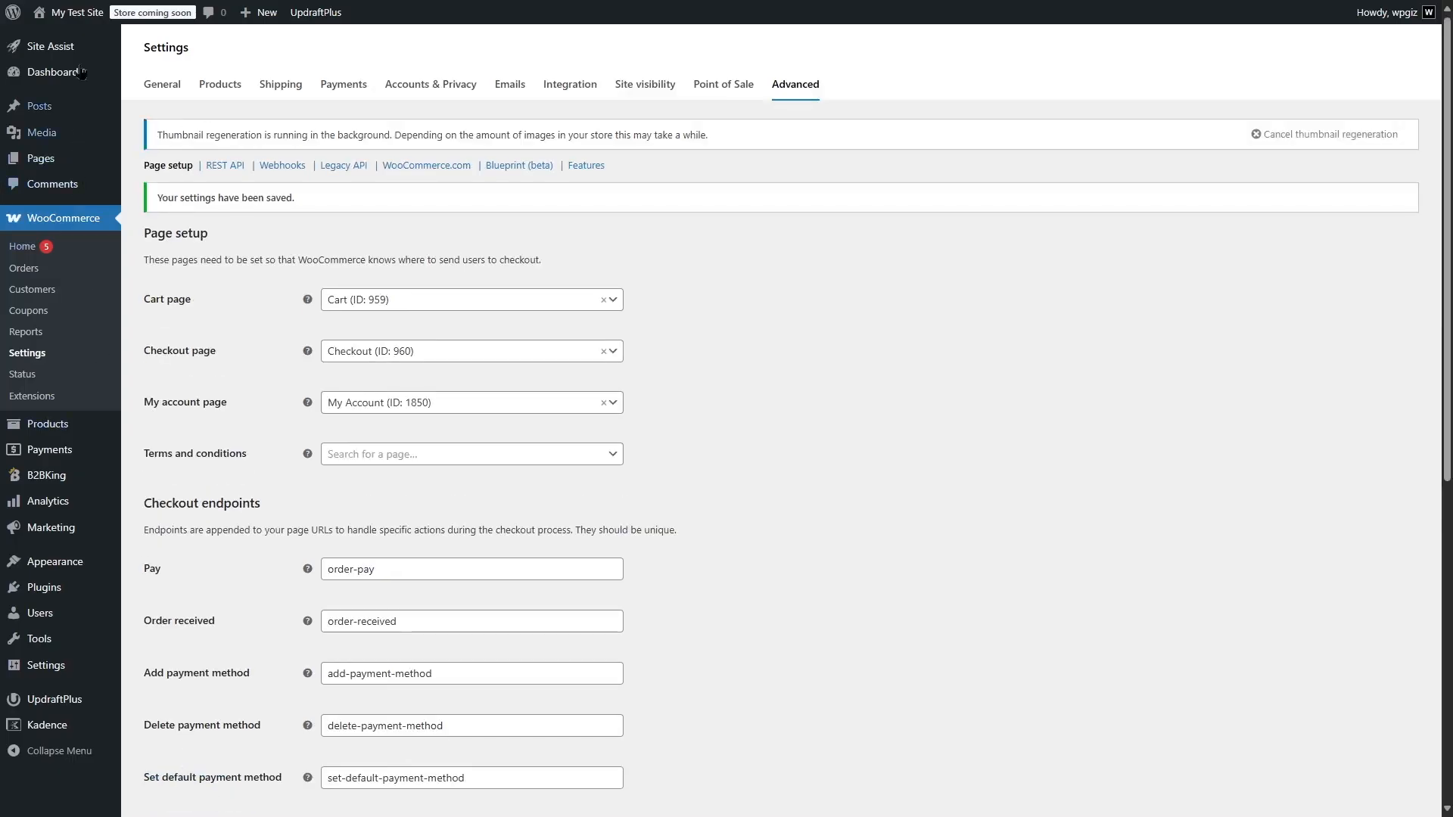
# Visit the store, open My Account from the site navigation, and examine the account dashboard and the Login and Register forms
pyautogui.moveTo(76, 12)
pyautogui.click(87, 39)
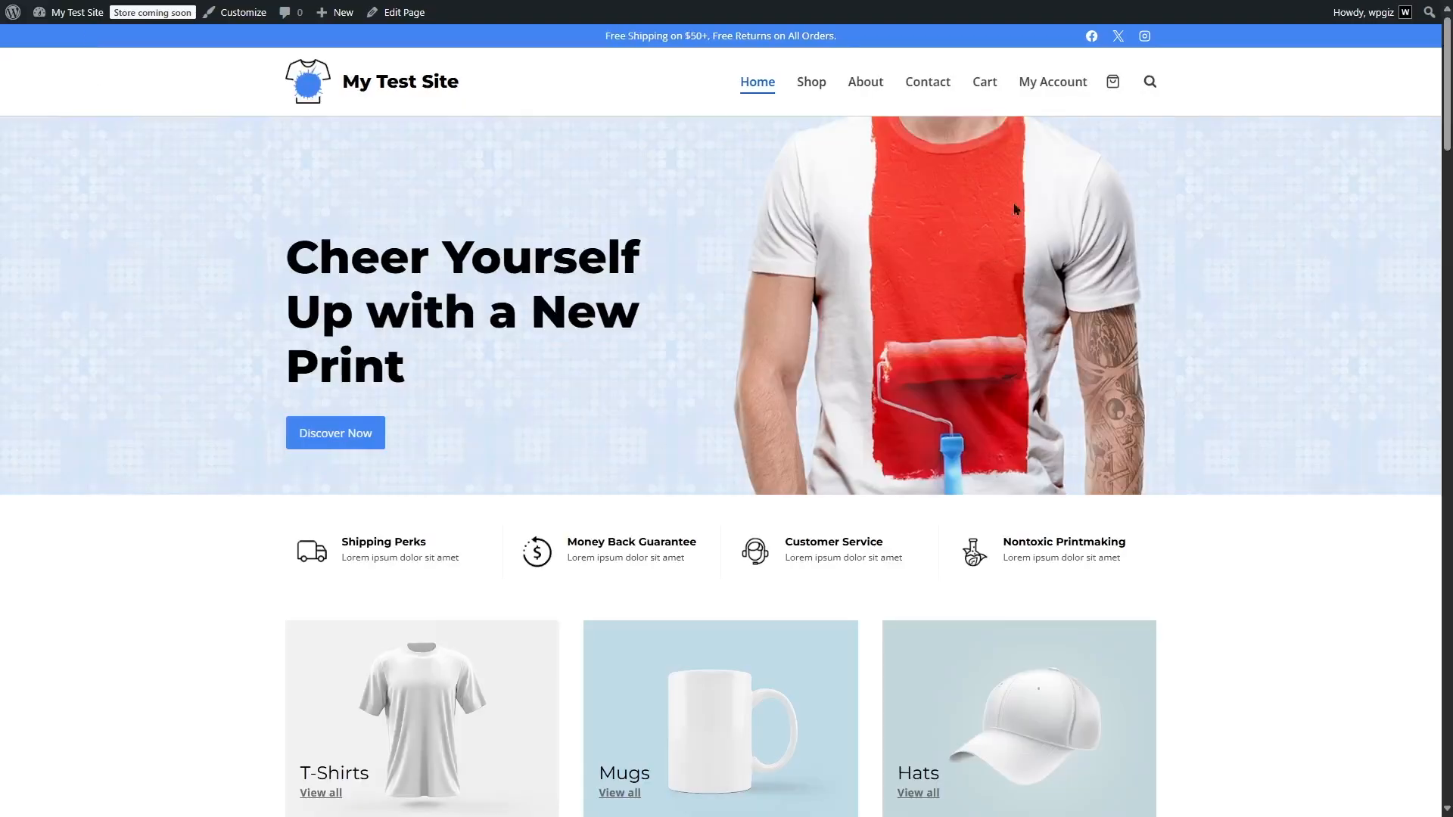
pyautogui.click(1038, 83)
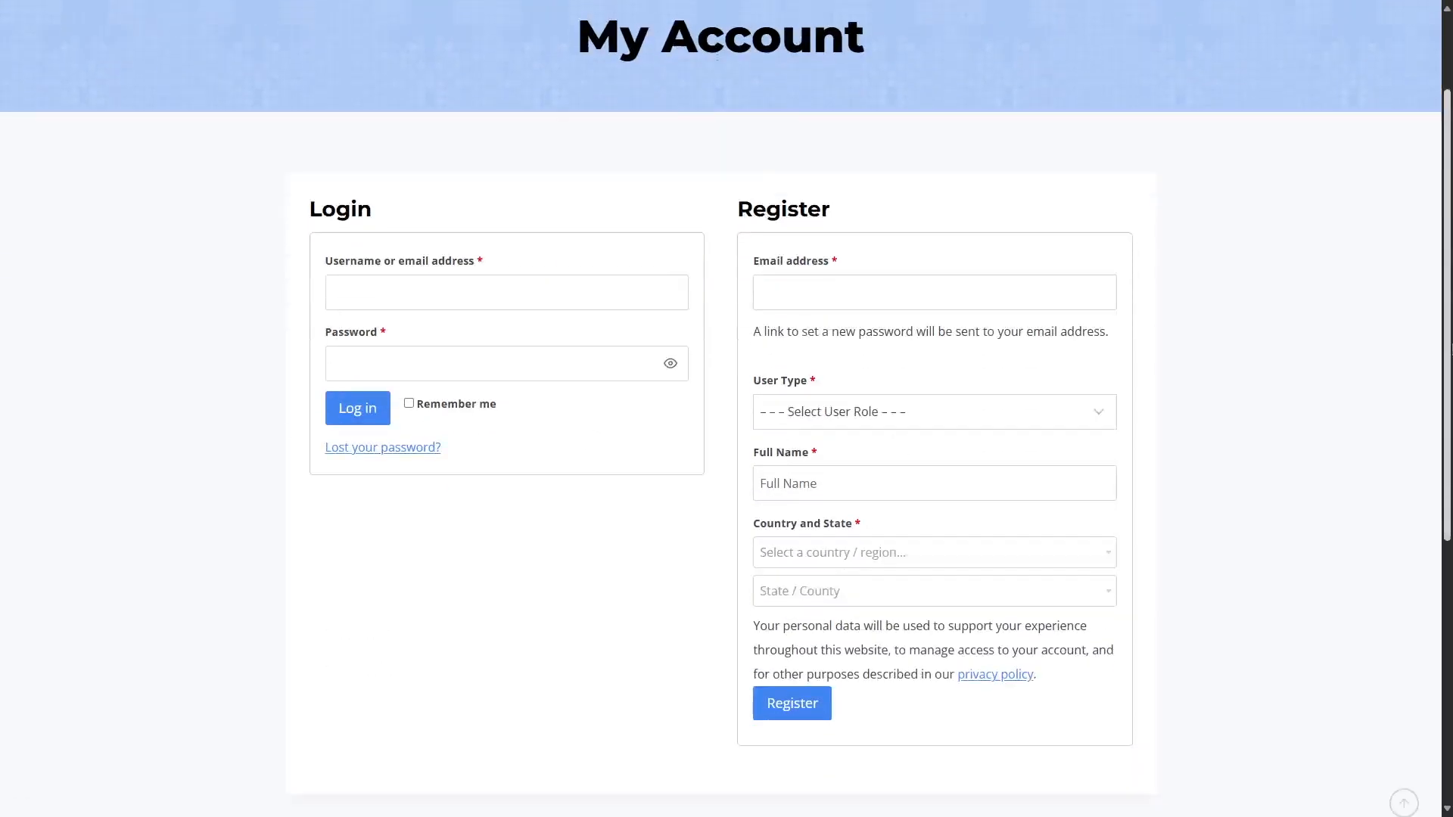
pyautogui.scroll(-2, 721, 409)
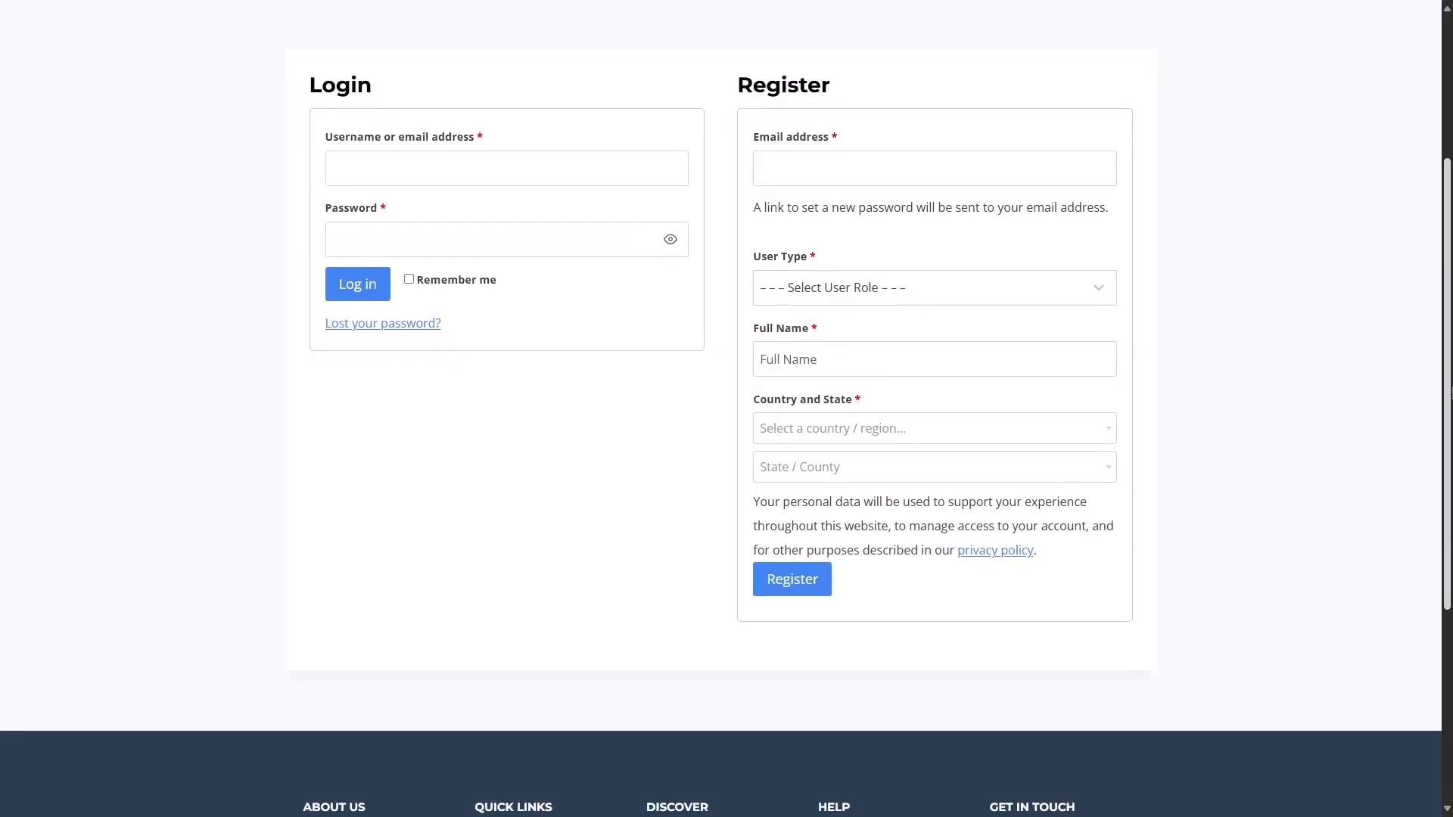
pyautogui.scroll(3, 721, 408)
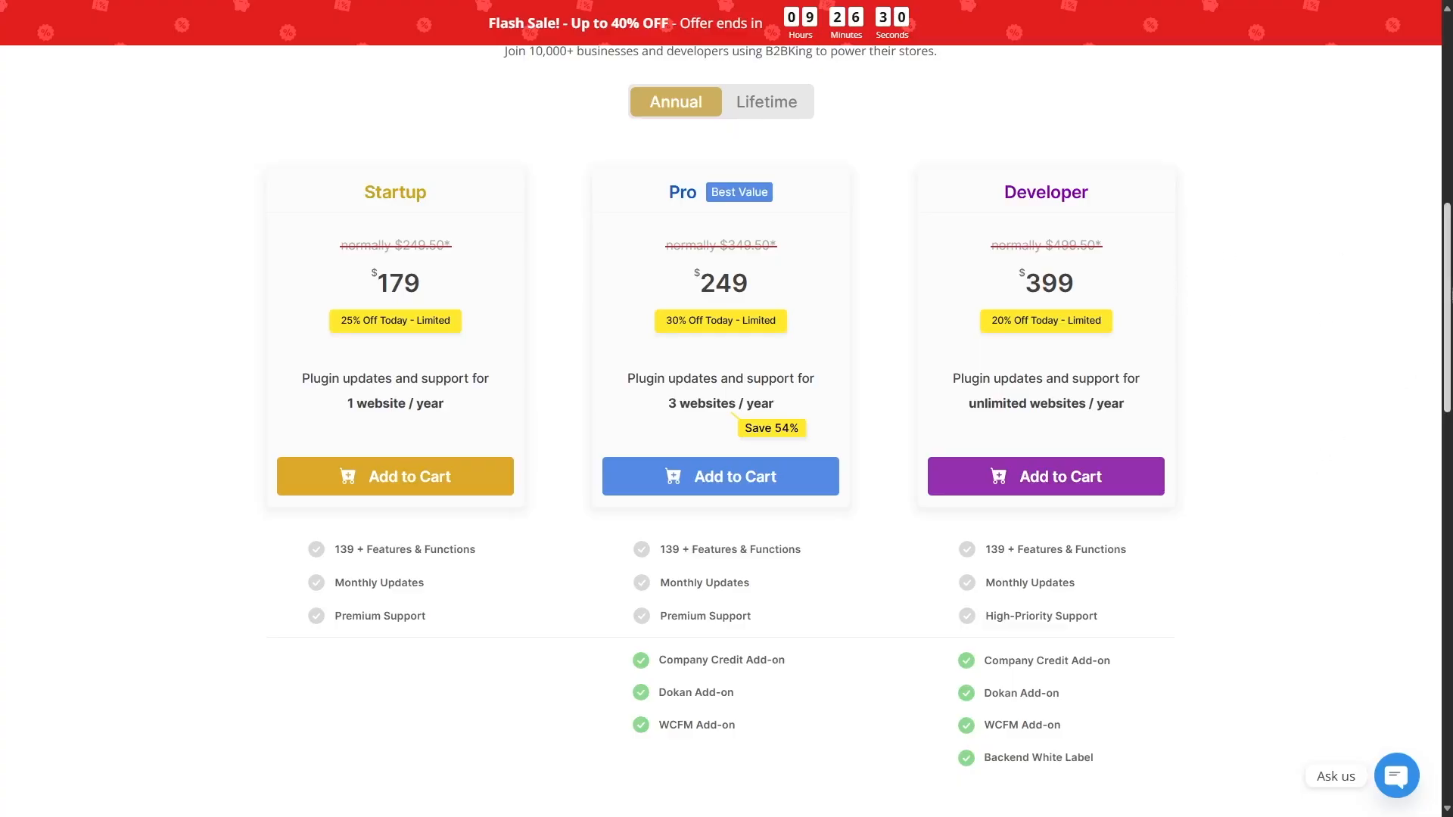
# Review the Startup, Pro and Developer plans on the B2BKing pricing page and switch the pricing to Lifetime
pyautogui.scroll(2, 726, 432)
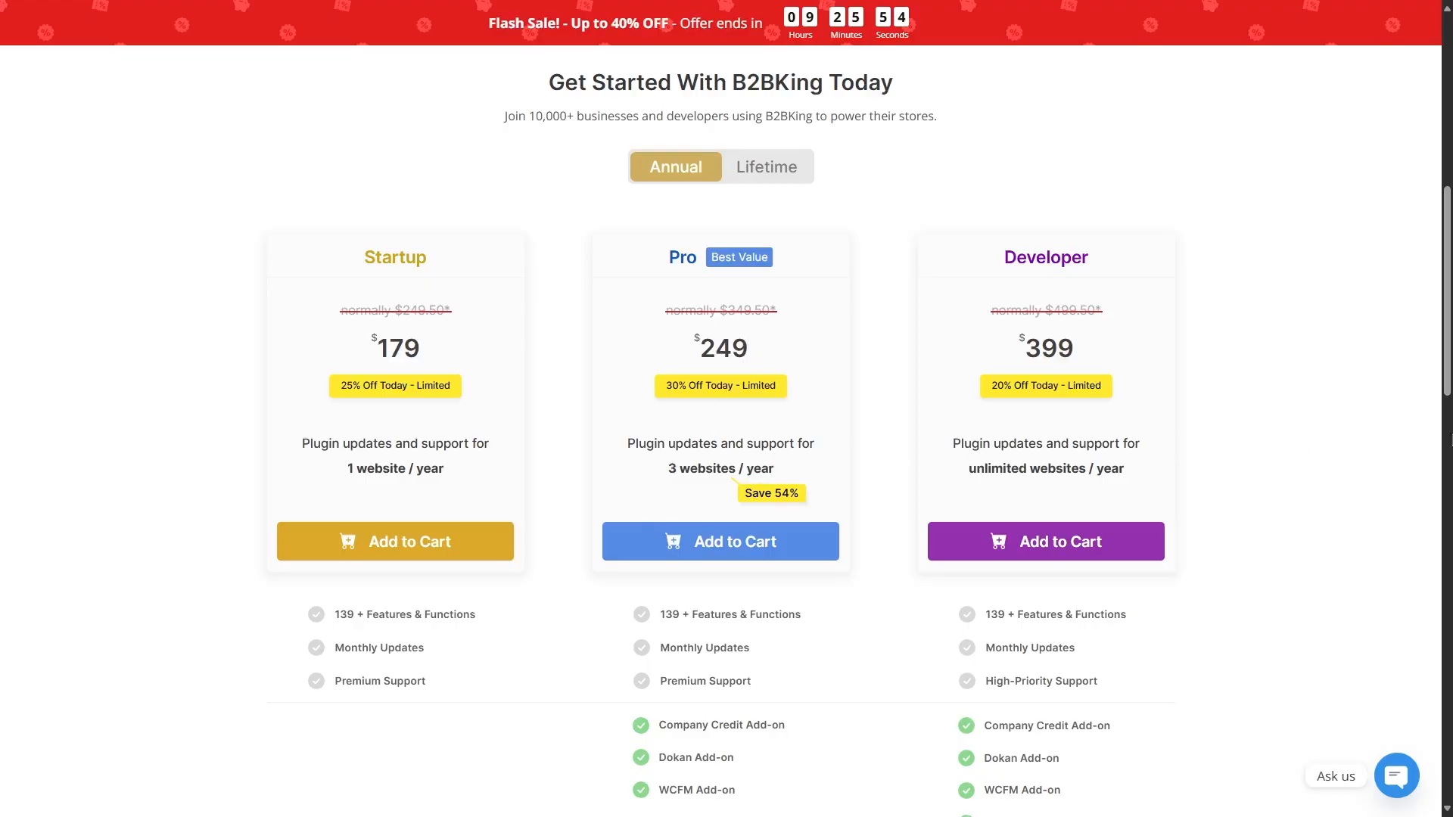
pyautogui.scroll(-2, 1161, 409)
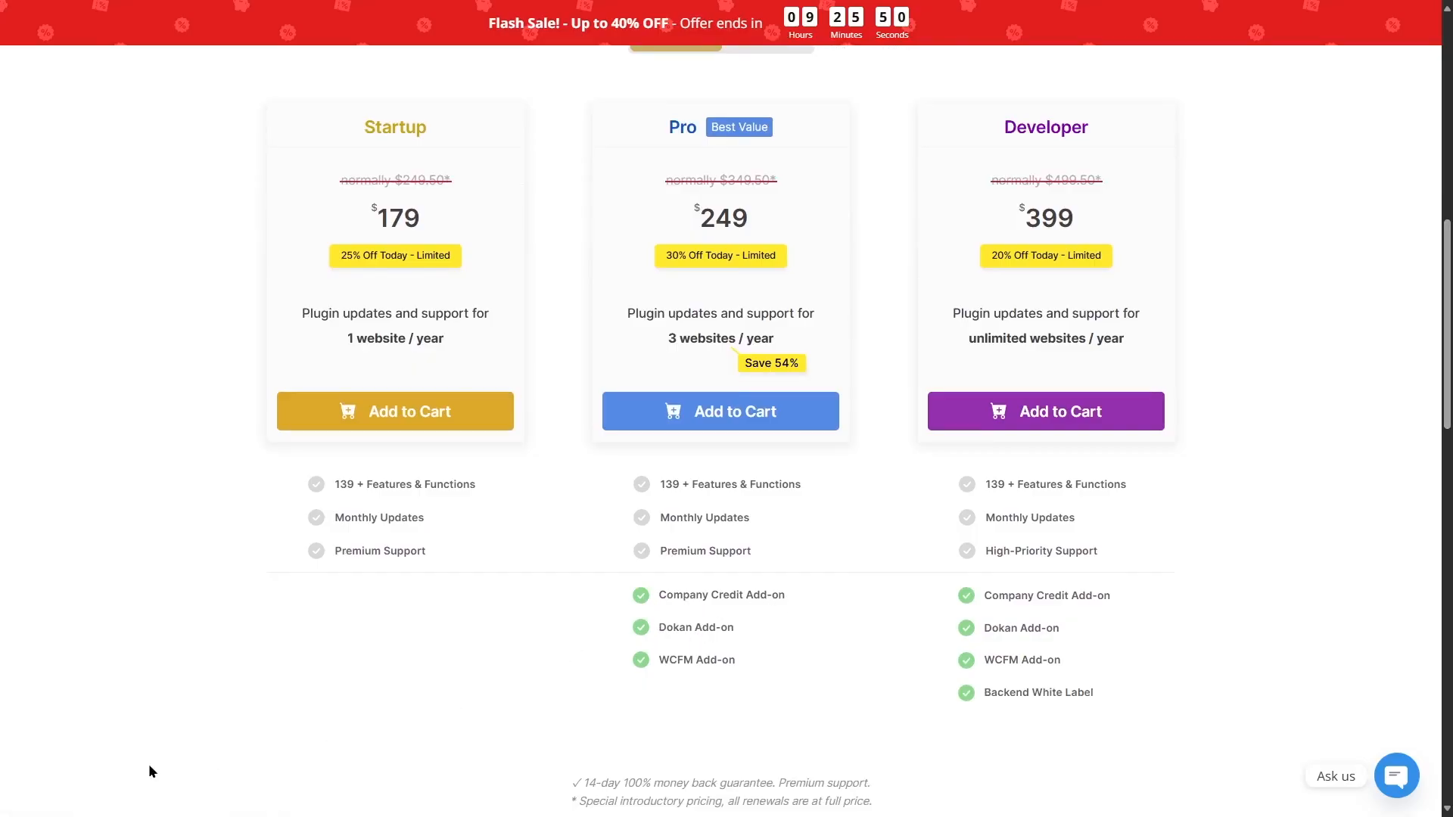
pyautogui.scroll(1, 1074, 178)
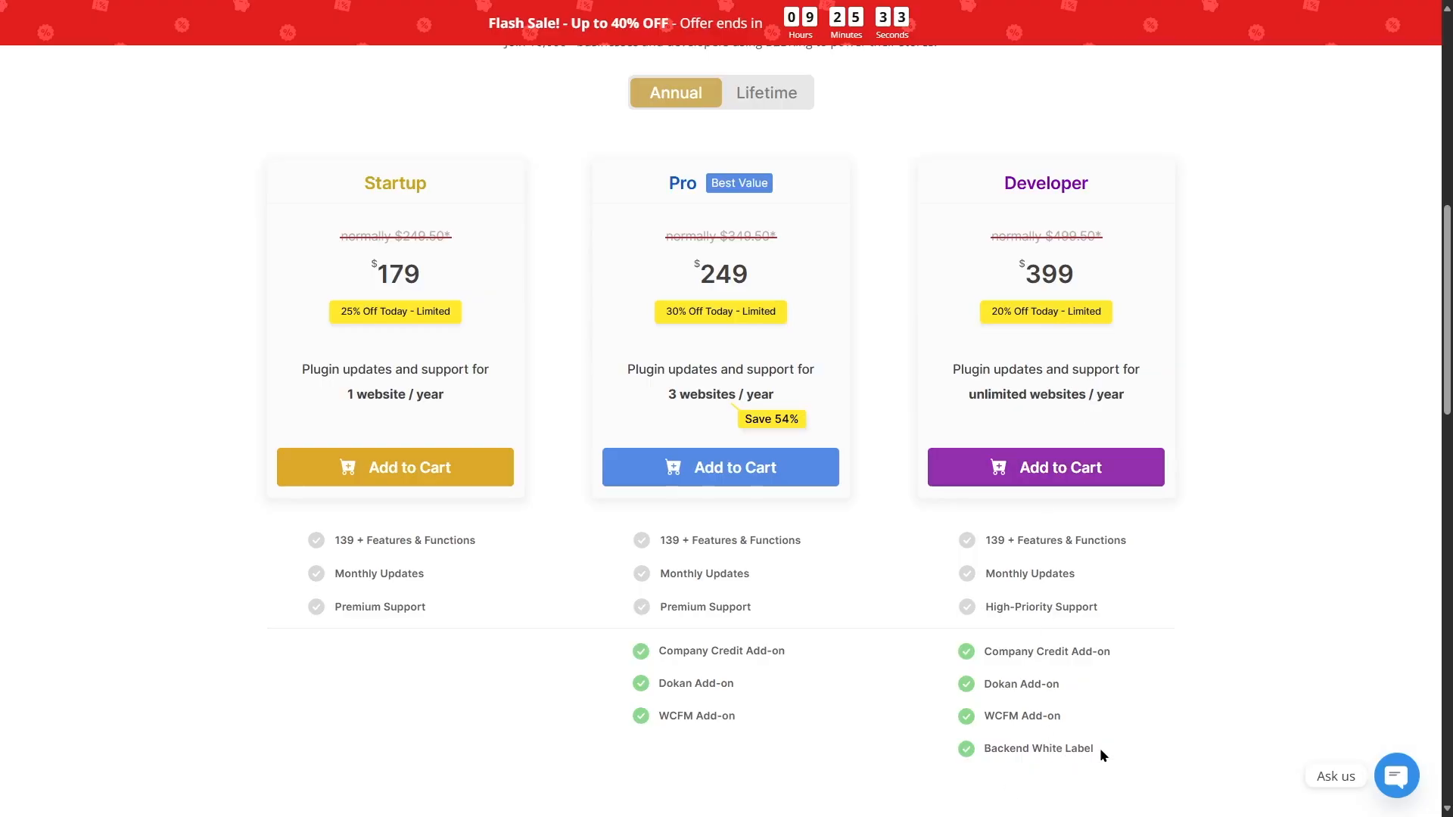
pyautogui.click(776, 101)
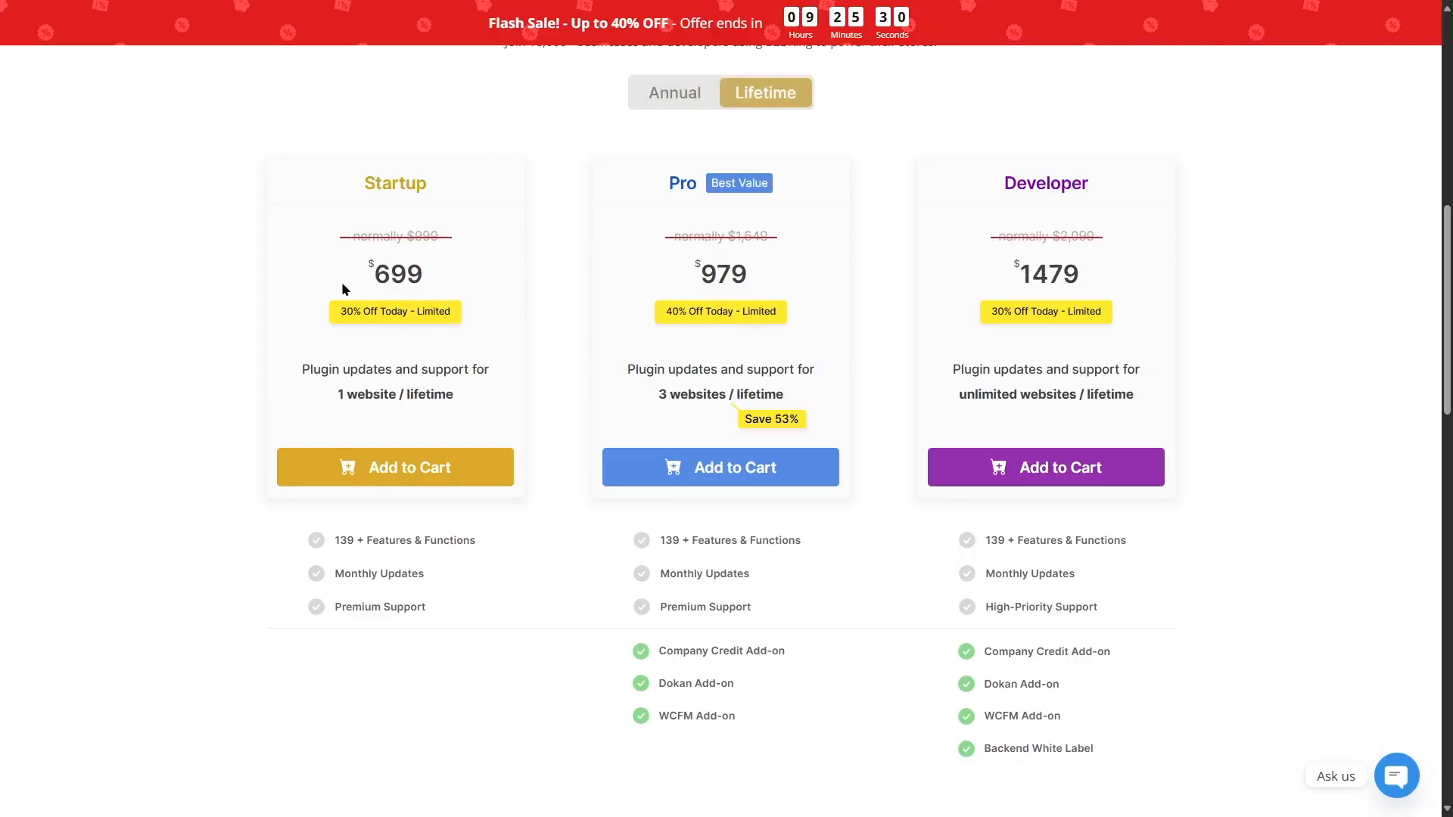